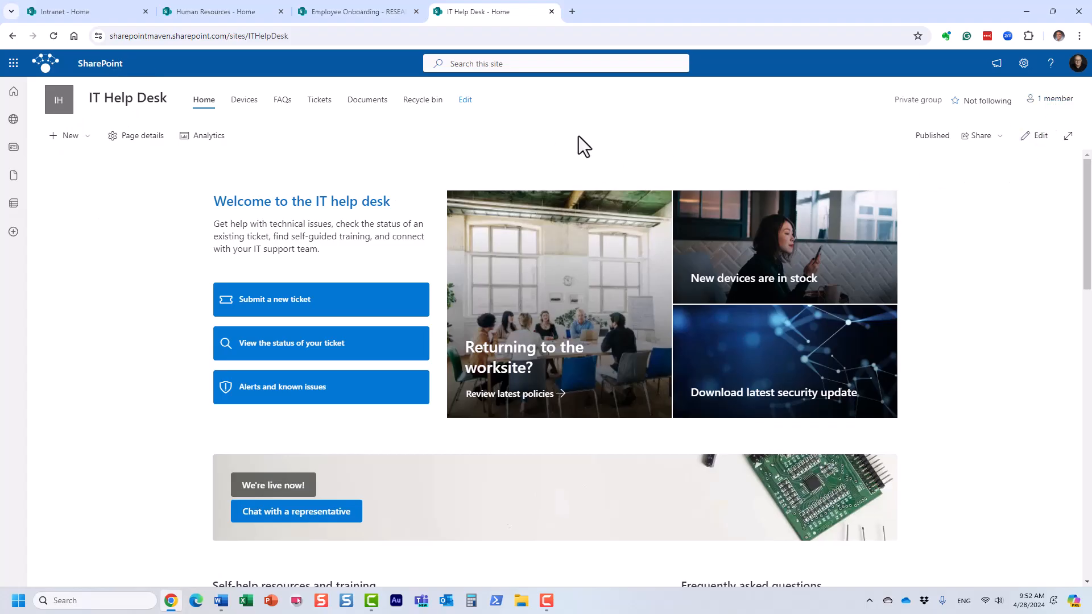
Step: Compare the address, header and navigation layout of the IT Help Desk, Employee Onboarding and Human Resources template sites
{"action": "left_click", "coordinate": [310, 35]}
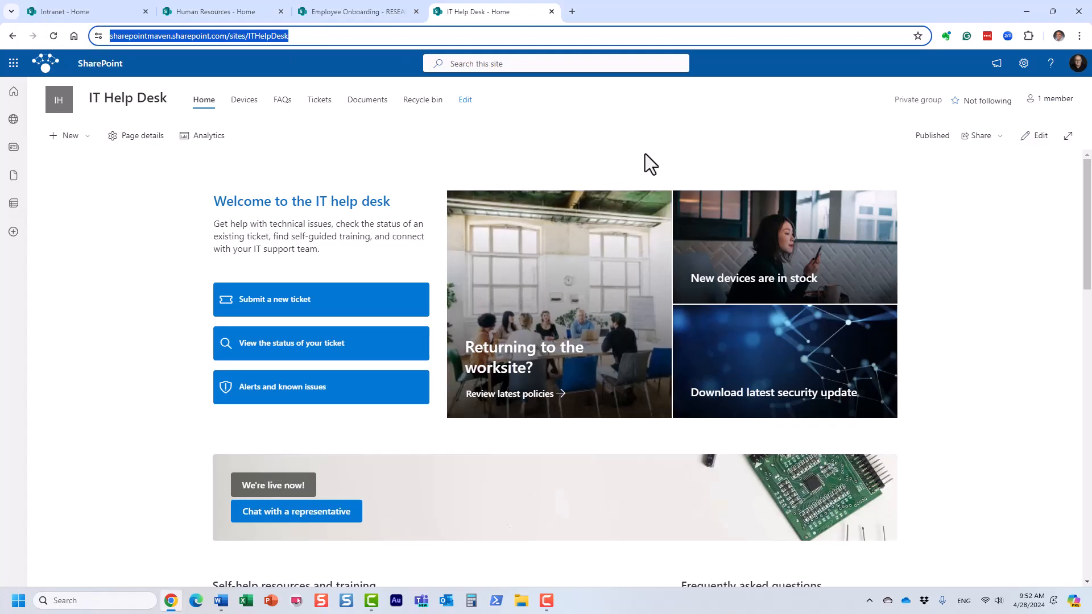
{"action": "left_click", "coordinate": [615, 144]}
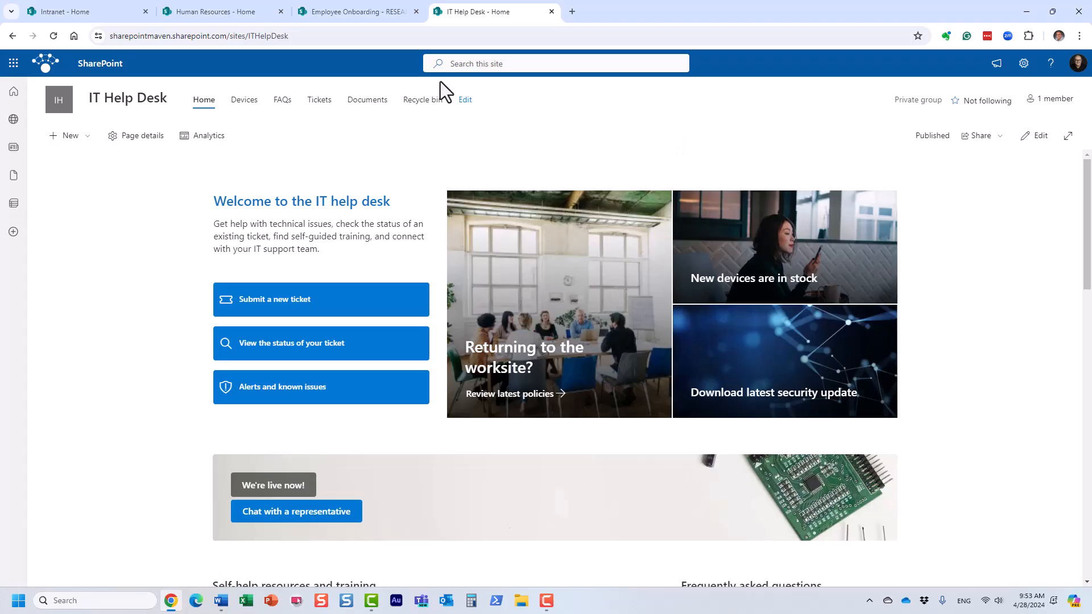
{"action": "left_click", "coordinate": [340, 10]}
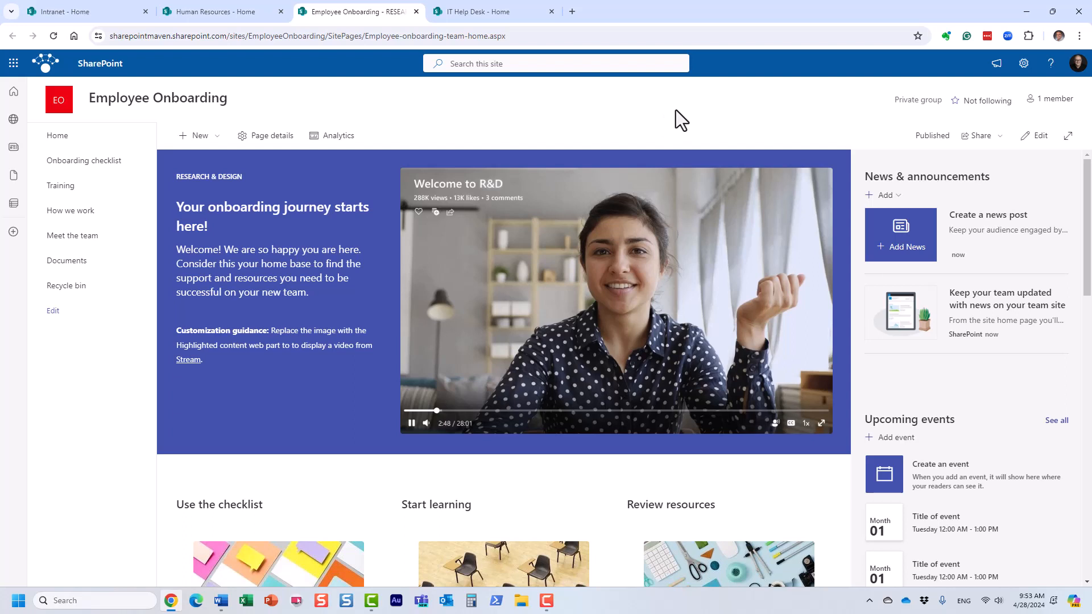
{"action": "left_click", "coordinate": [258, 13]}
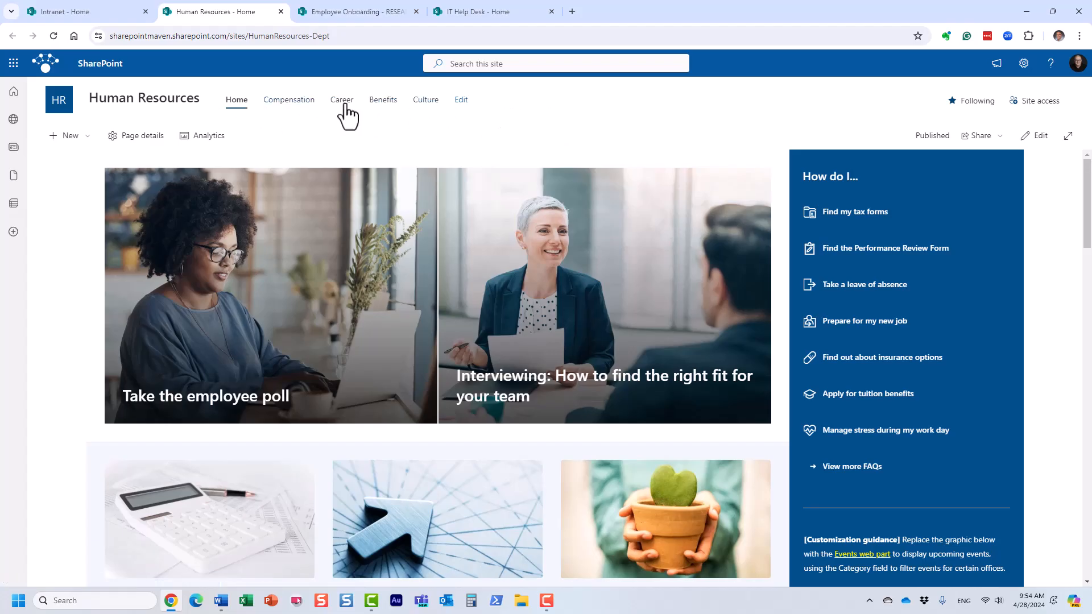
{"action": "left_click", "coordinate": [366, 11]}
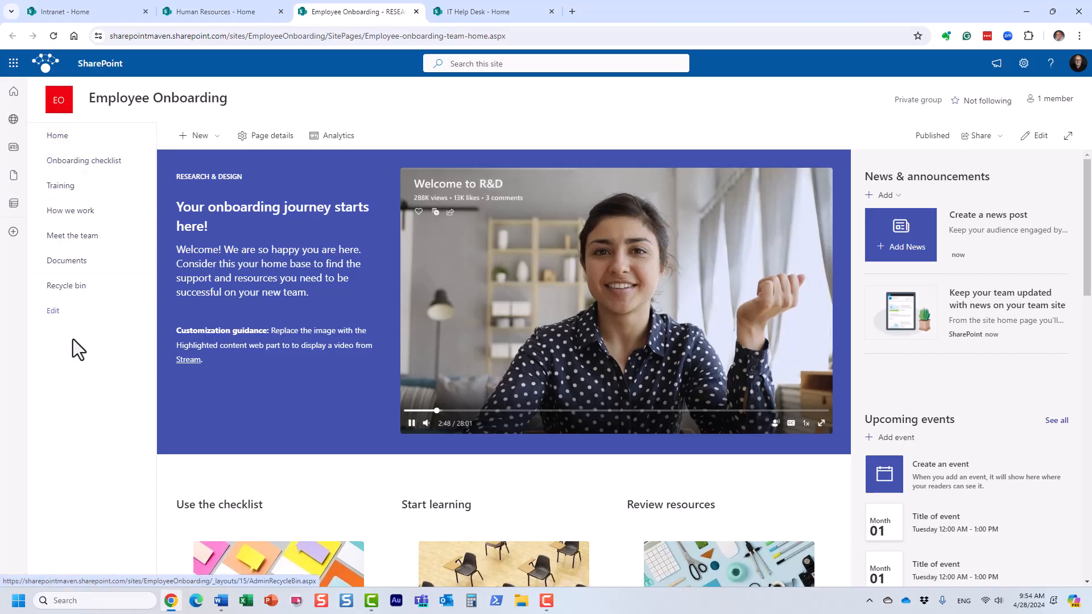
{"action": "left_click", "coordinate": [477, 12]}
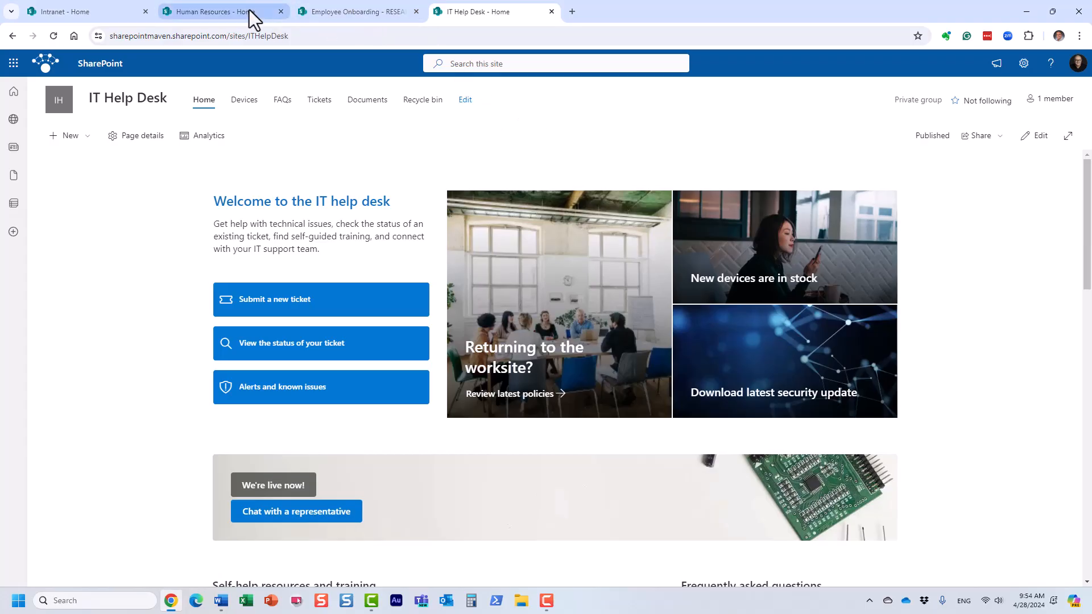
{"action": "left_click", "coordinate": [377, 16]}
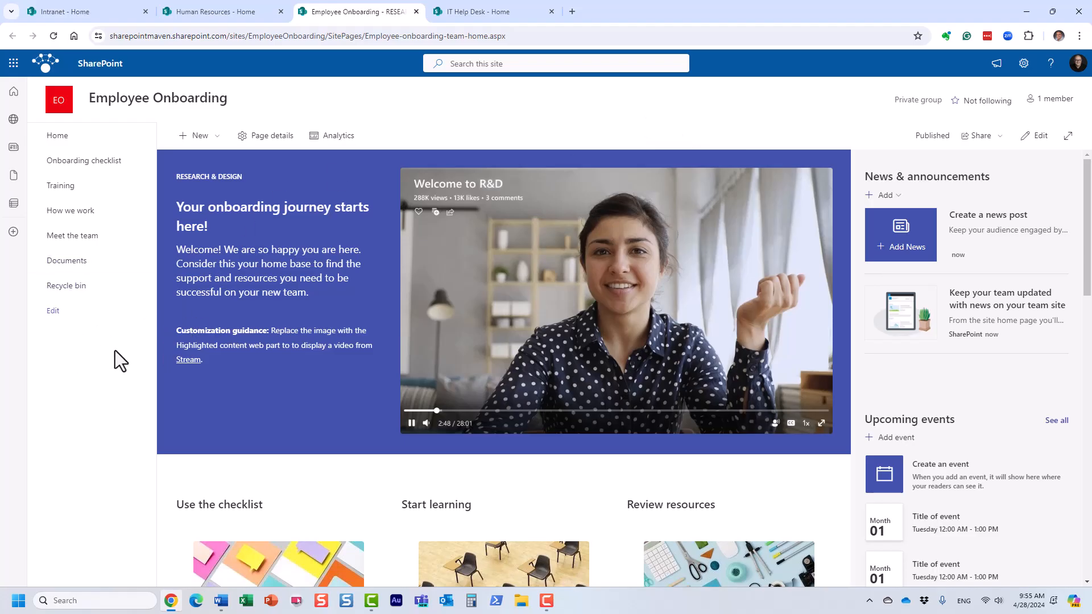
{"action": "left_click", "coordinate": [222, 13]}
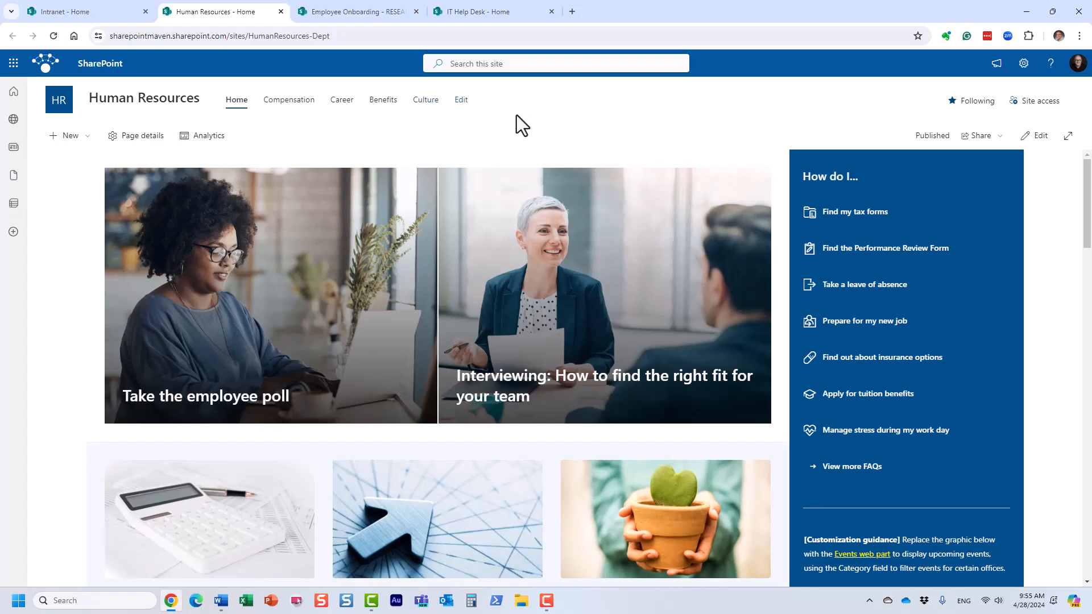
{"action": "left_click", "coordinate": [373, 16]}
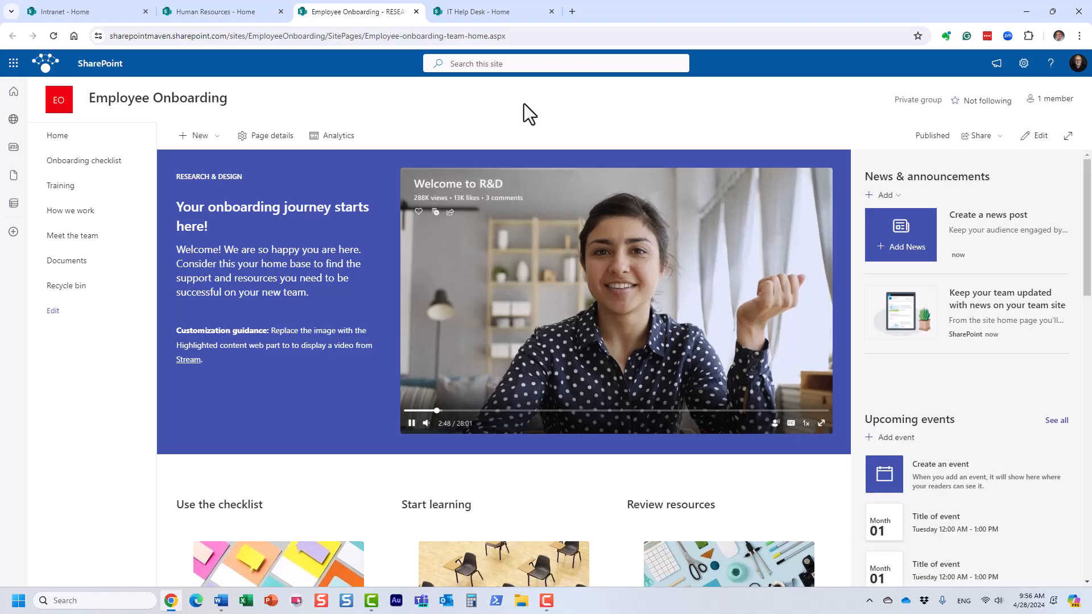
Step: Switch to the company Intranet site and open the North America Human Resources department site
{"action": "key", "text": "ctrl+1"}
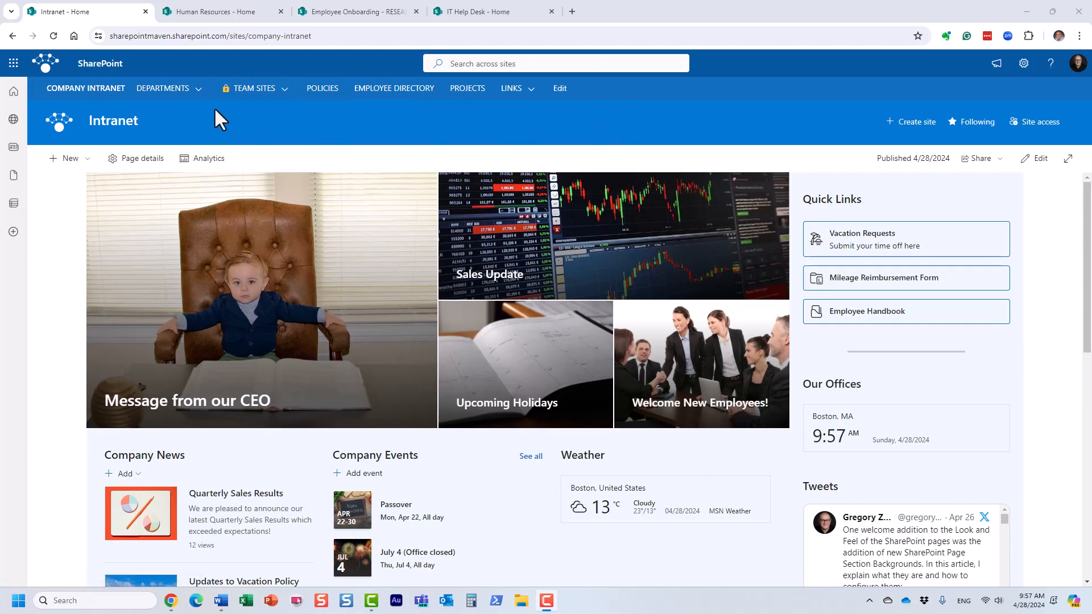
{"action": "left_click", "coordinate": [165, 90]}
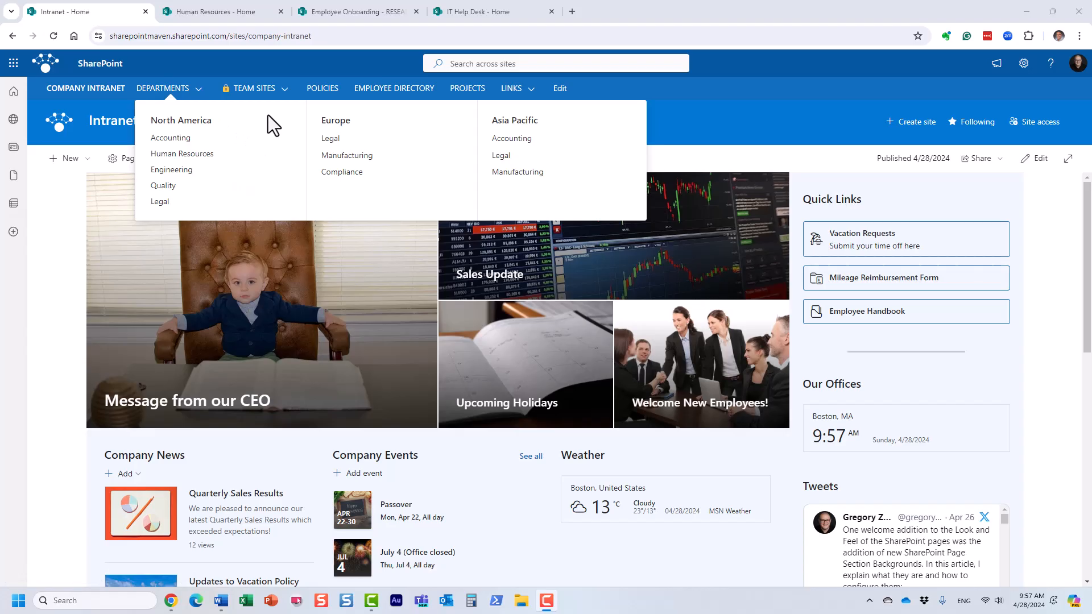
{"action": "left_click", "coordinate": [203, 154]}
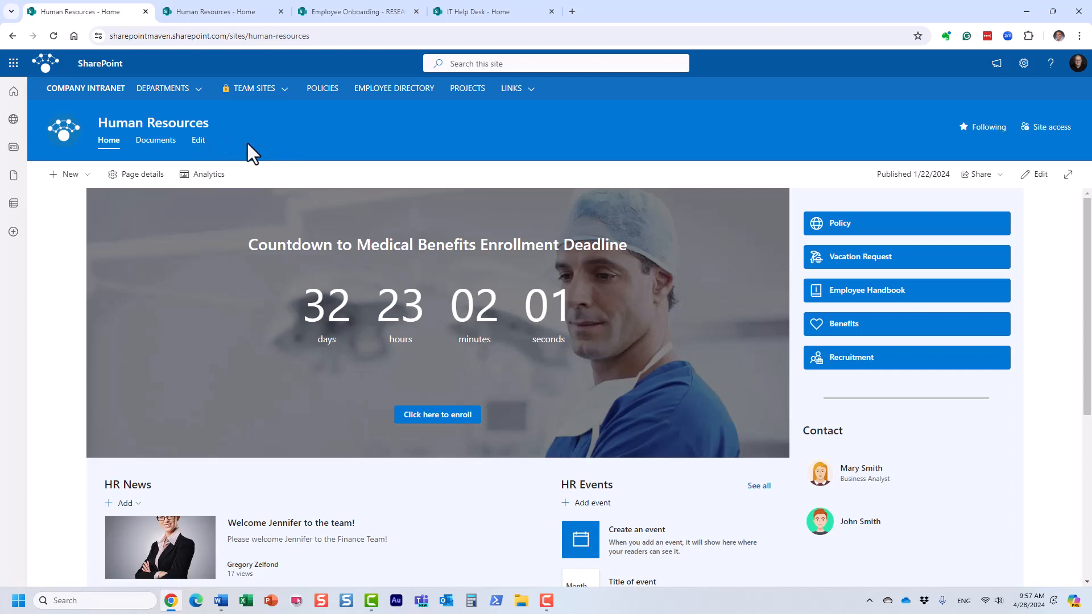
Step: Visit the North America Accounting department site and the HR team site through the shared intranet navigation
{"action": "mouse_move", "coordinate": [206, 87]}
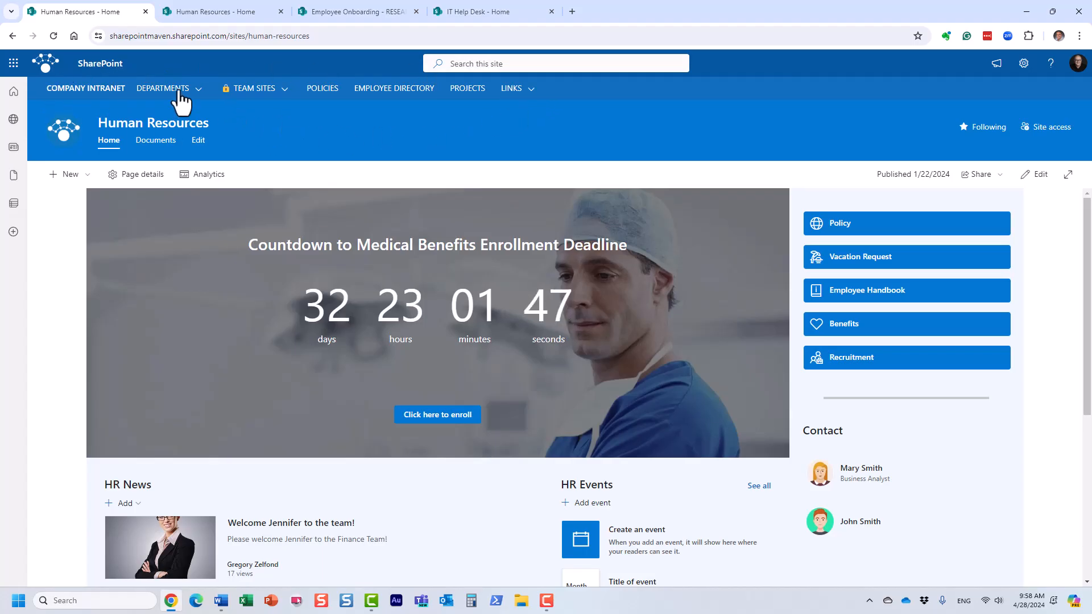
{"action": "mouse_move", "coordinate": [170, 91]}
{"action": "left_click", "coordinate": [183, 146]}
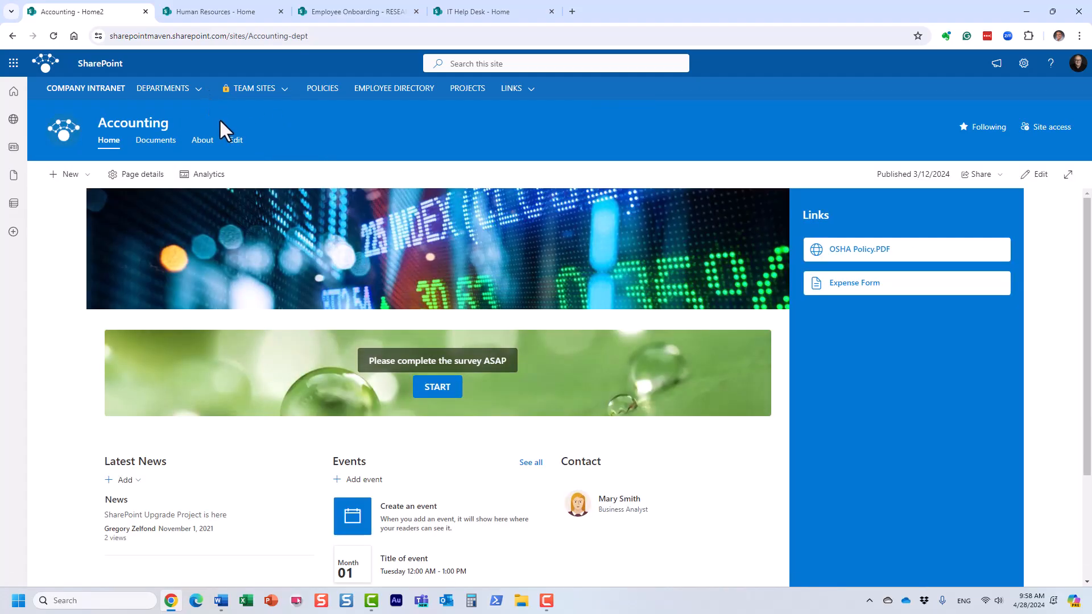
{"action": "mouse_move", "coordinate": [244, 96]}
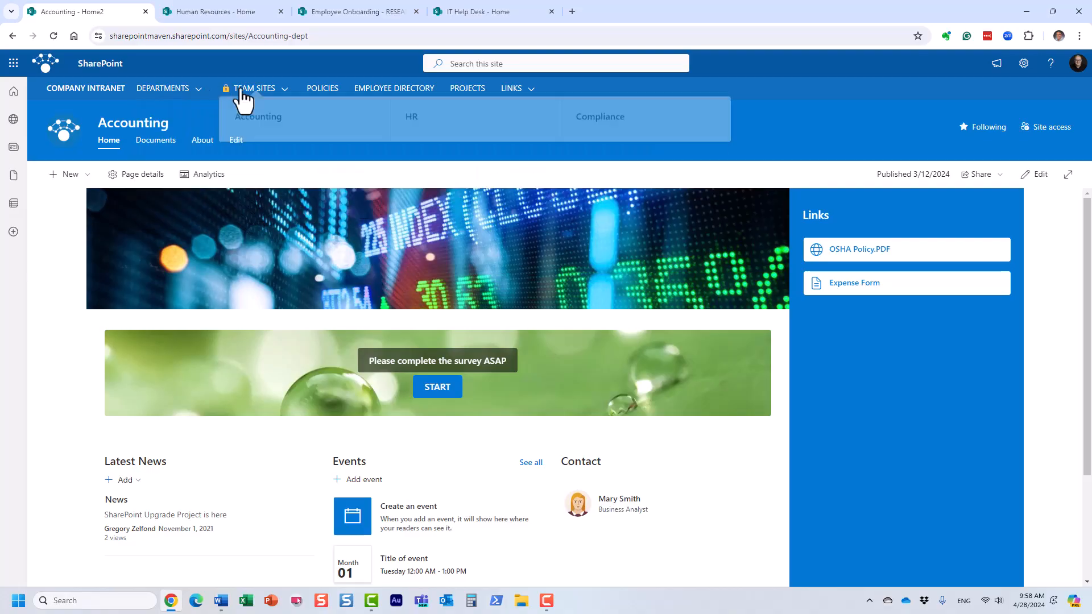
{"action": "left_click", "coordinate": [409, 122]}
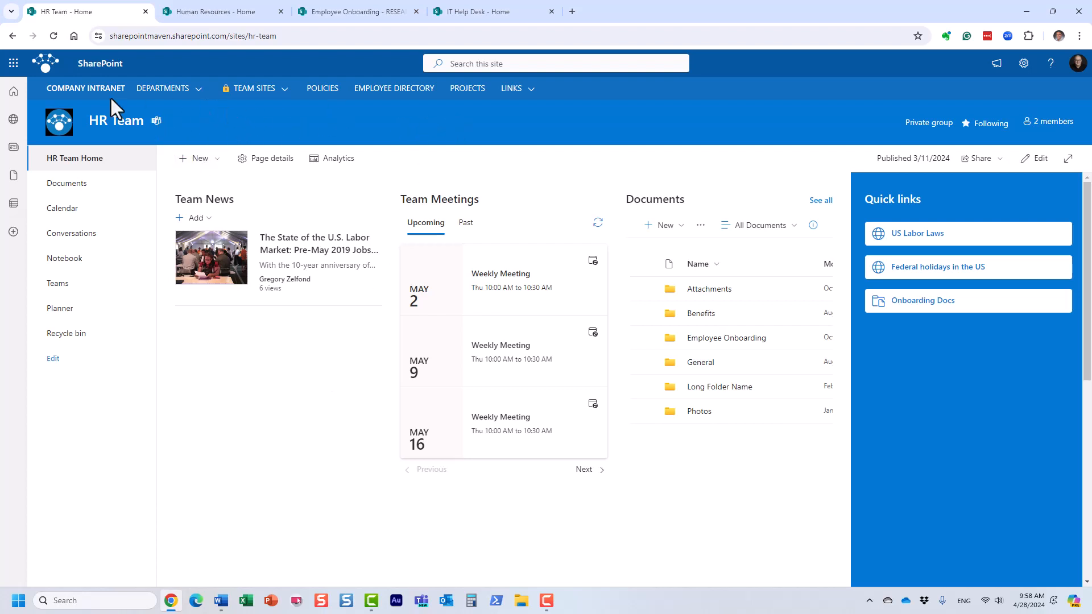
{"action": "mouse_move", "coordinate": [517, 90]}
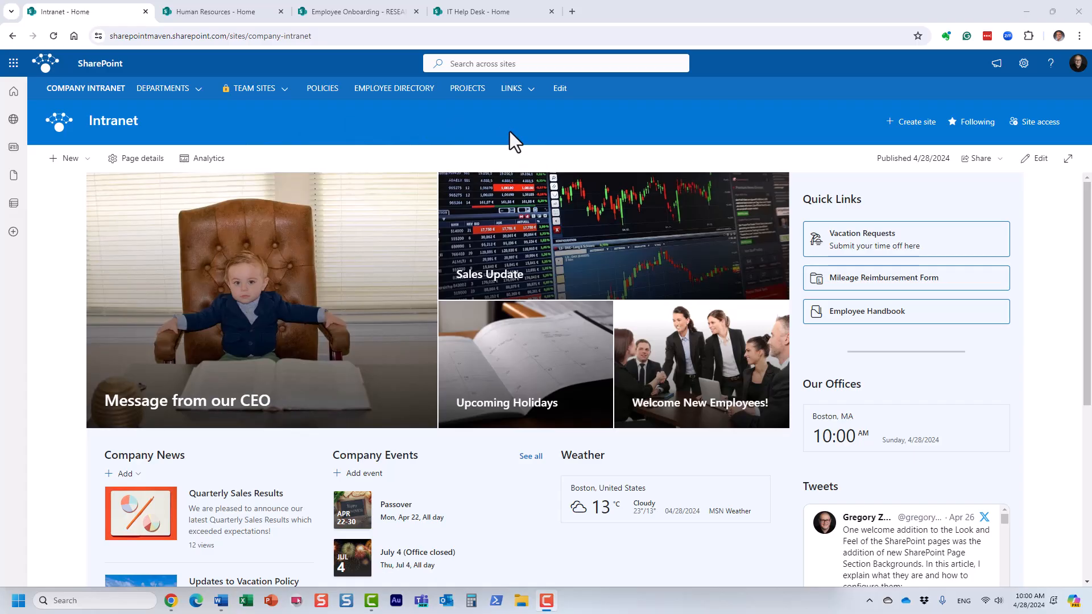
Step: Visit the Human Resources department site from the intranet and return to the Company Intranet home page
{"action": "mouse_move", "coordinate": [171, 91]}
{"action": "left_click", "coordinate": [182, 154]}
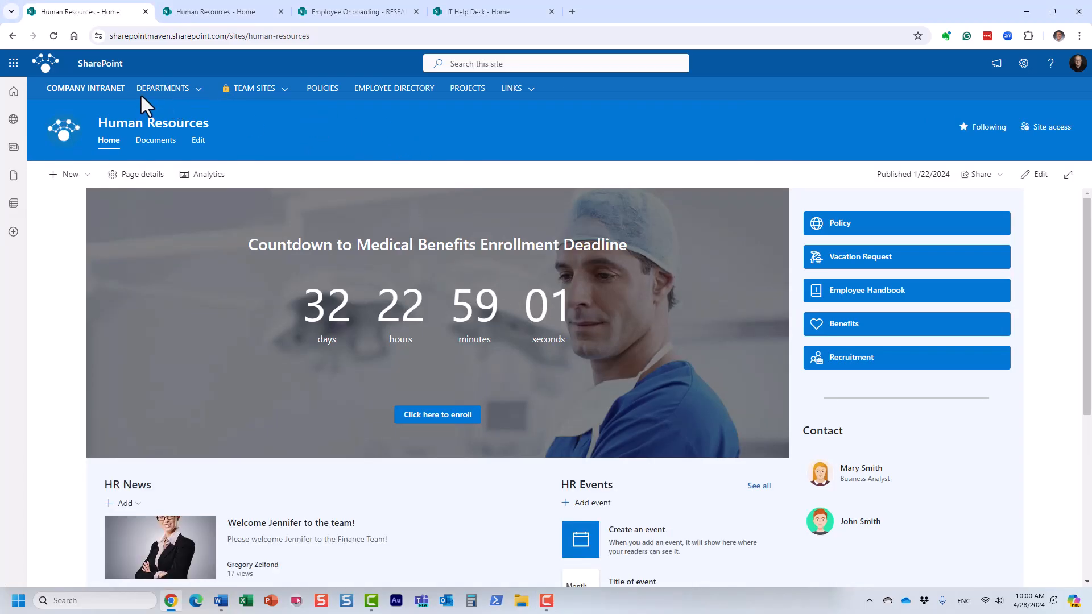
{"action": "left_click", "coordinate": [108, 91]}
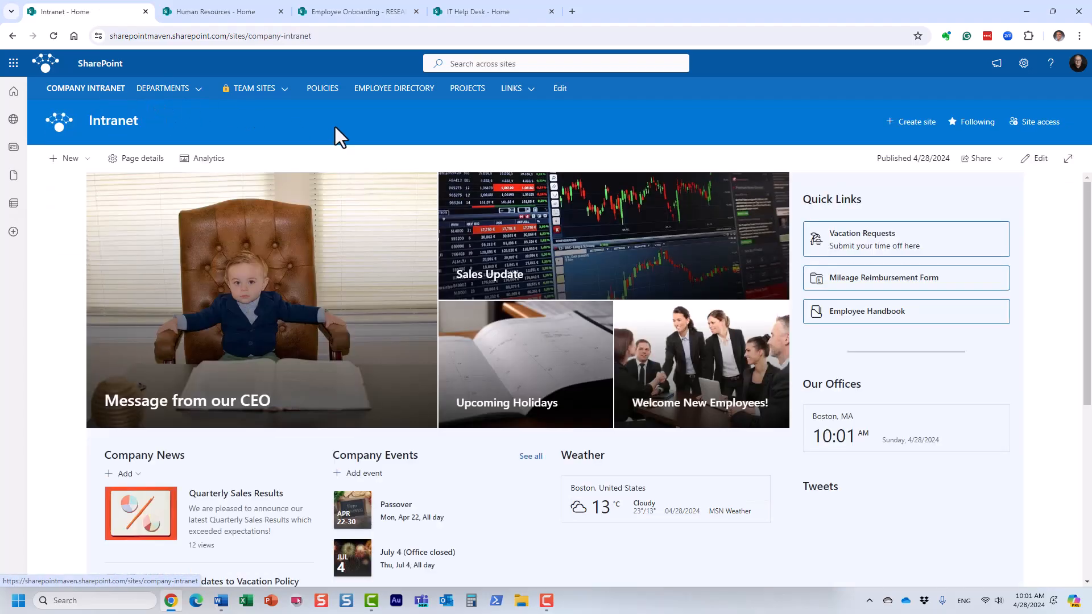
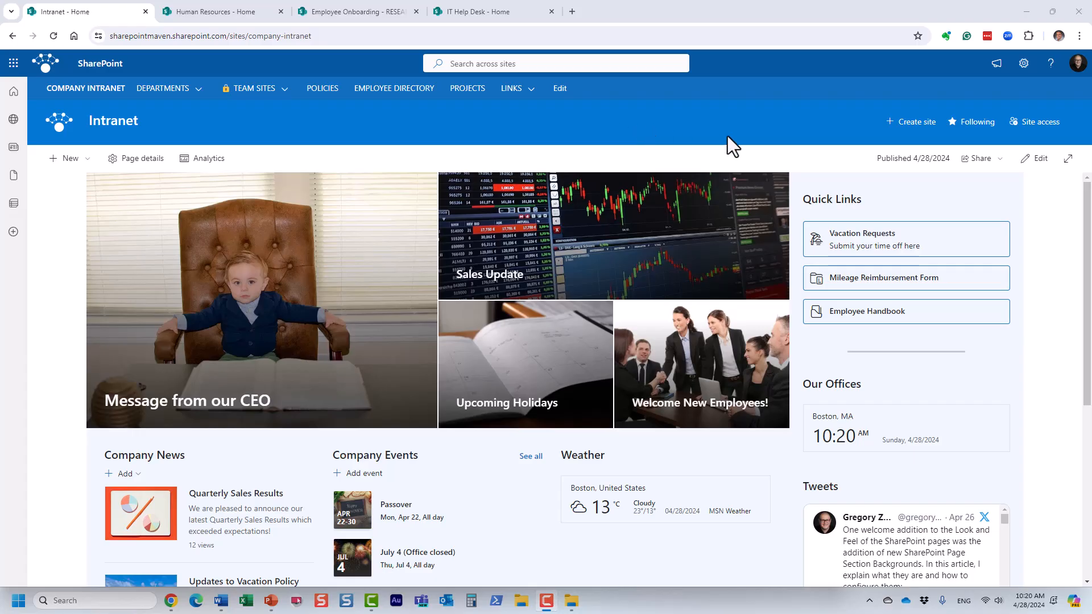
Step: View the site types offered for creating a site from the intranet and close the dialog without choosing one
{"action": "left_click", "coordinate": [923, 124]}
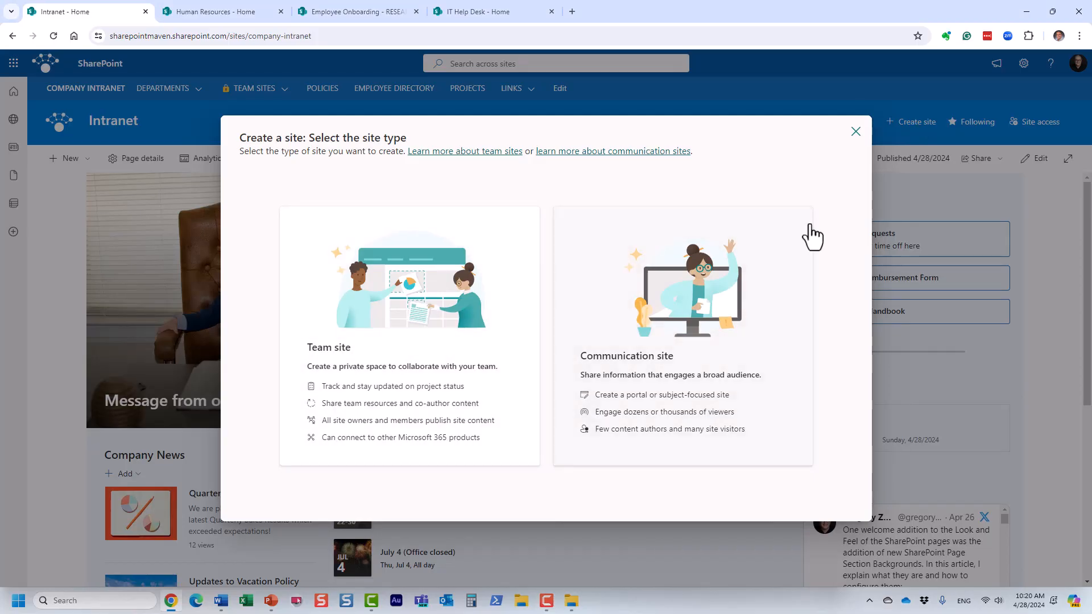
{"action": "left_click", "coordinate": [855, 131]}
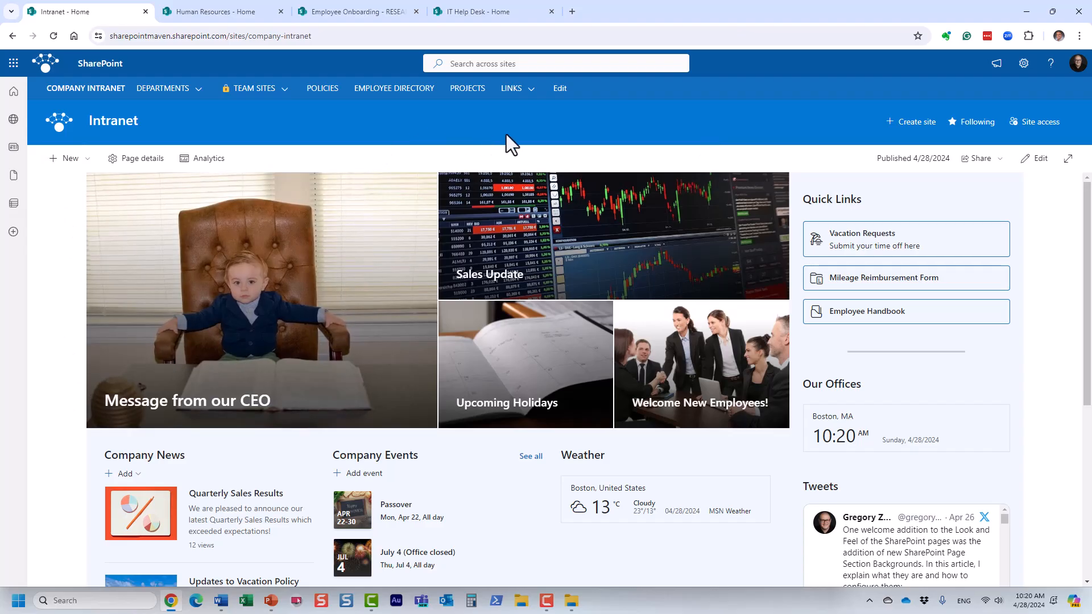
Step: Open the HR team site, review its group membership and close the member list
{"action": "left_click", "coordinate": [256, 91]}
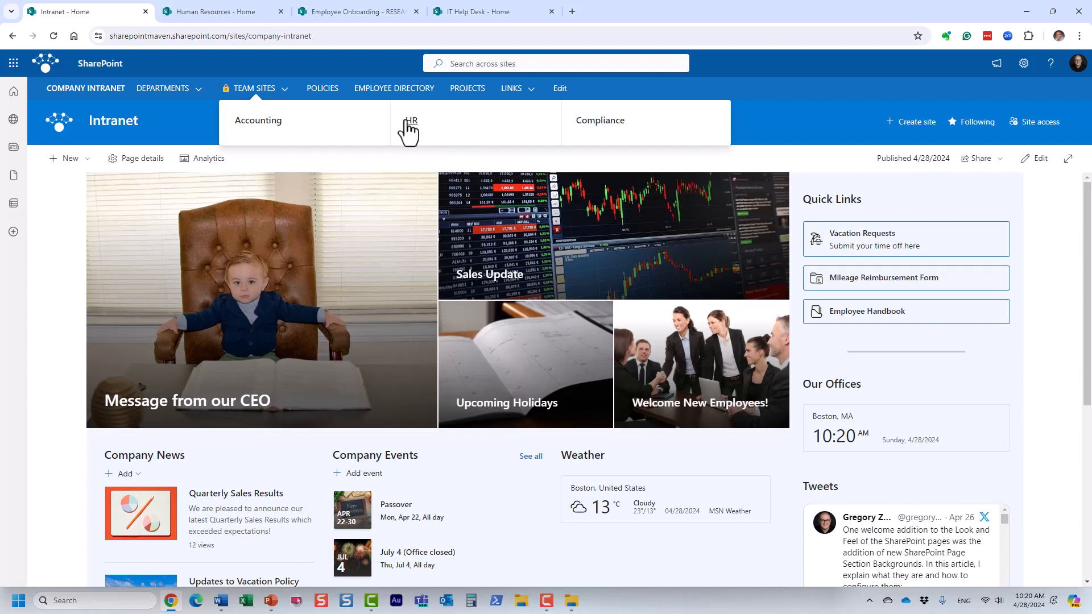
{"action": "left_click", "coordinate": [409, 121]}
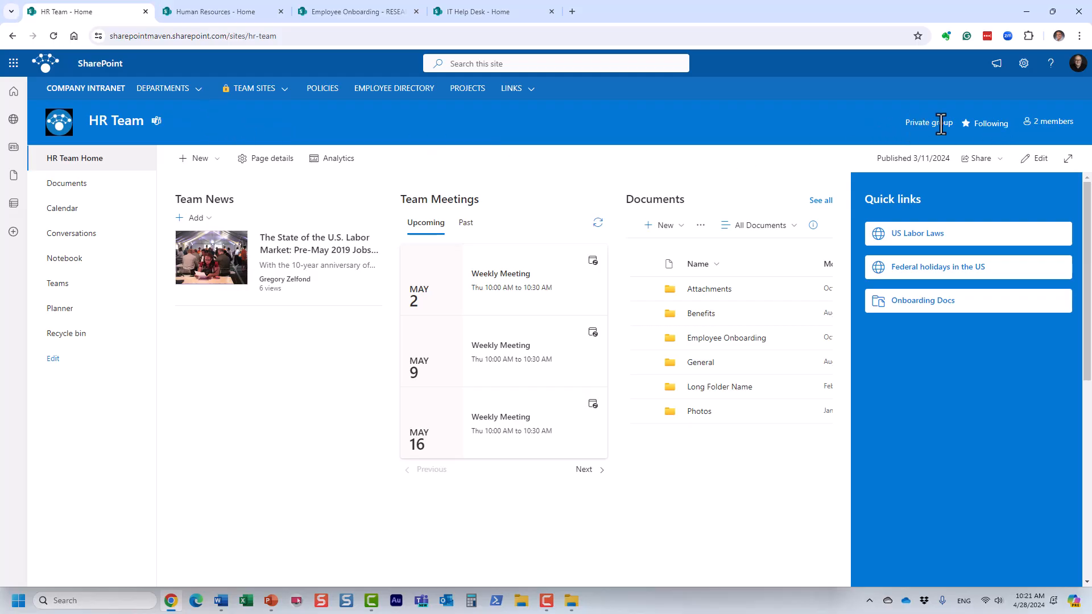
{"action": "left_click", "coordinate": [1053, 131]}
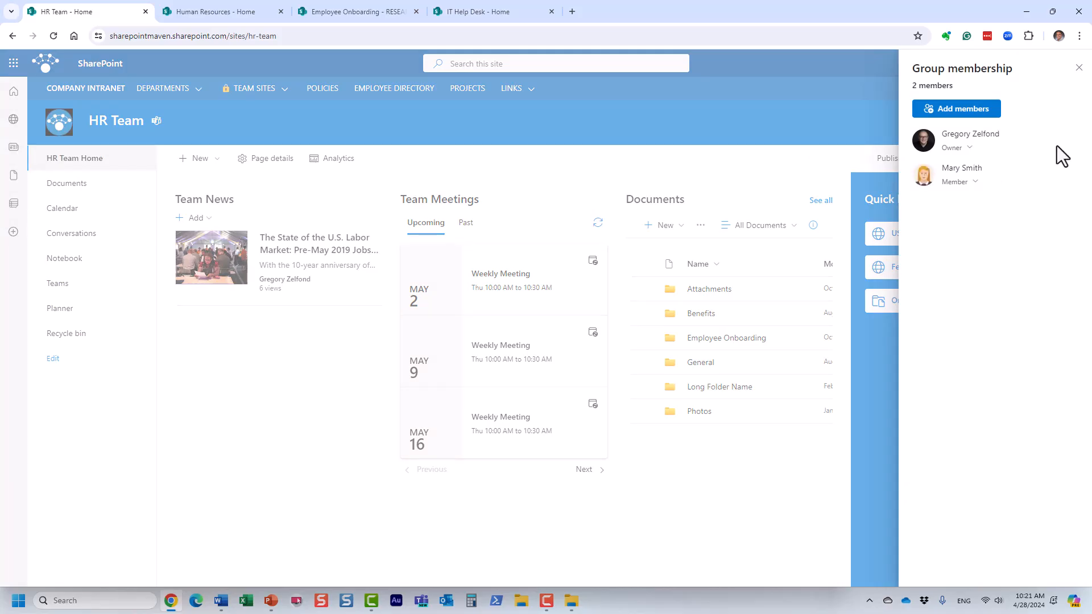
{"action": "left_click", "coordinate": [1078, 68]}
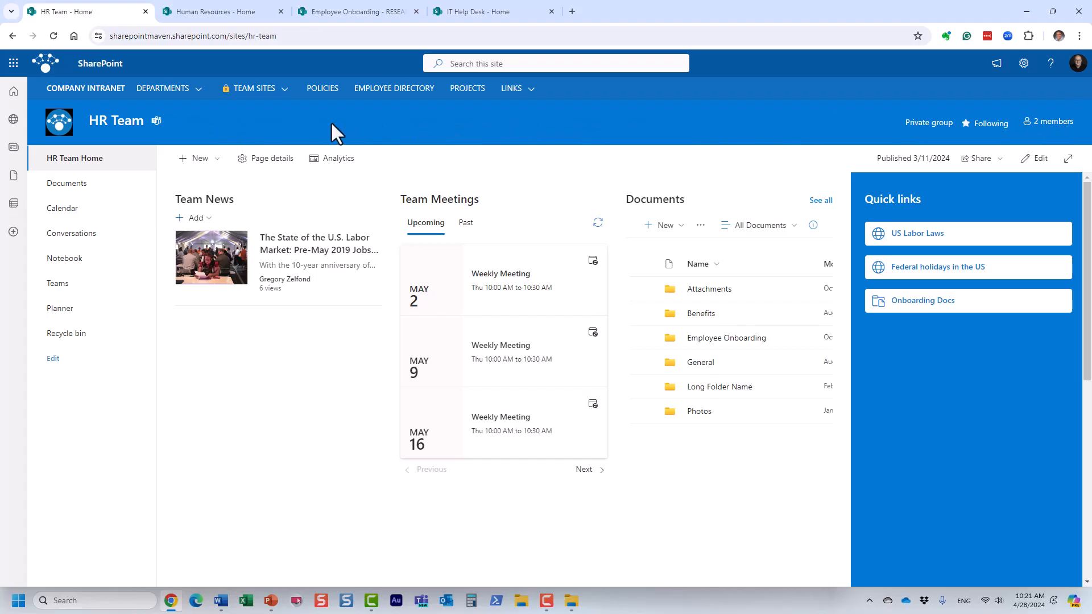
Step: Highlight the HR team site's web address and return to the Company Intranet home page
{"action": "left_click", "coordinate": [117, 36]}
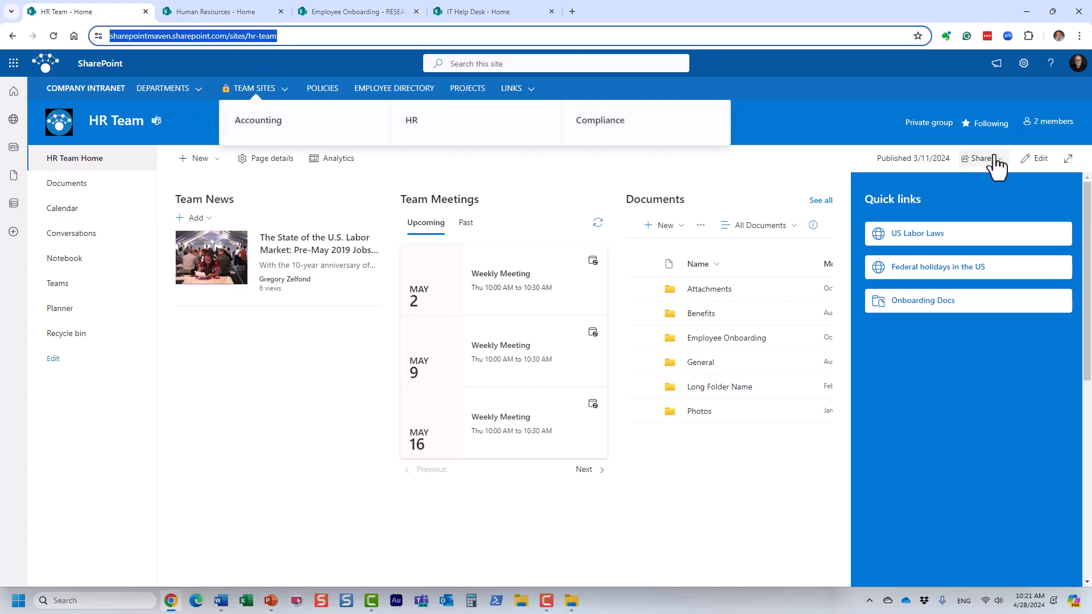
{"action": "left_click", "coordinate": [865, 126]}
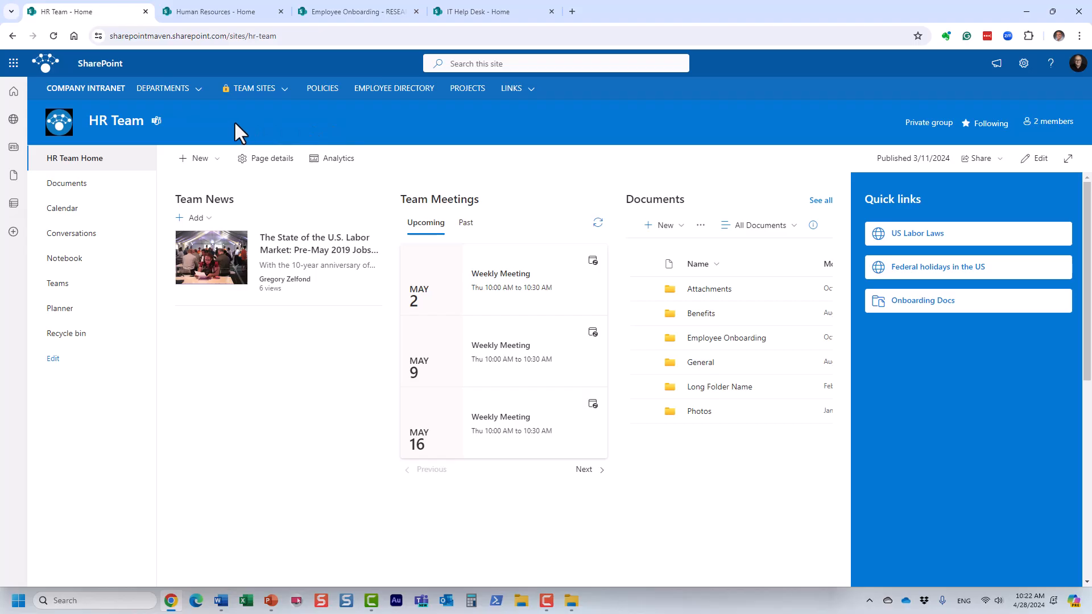
{"action": "left_click", "coordinate": [88, 91]}
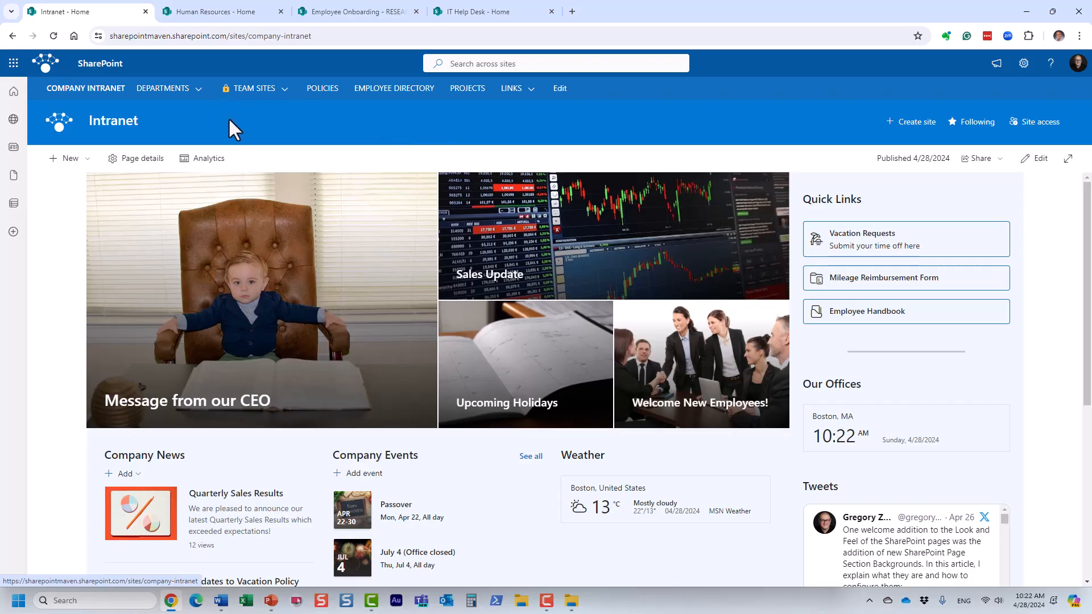
Step: Go through the Microsoft 365 admin center to the SharePoint admin center and display the active sites list
{"action": "left_click", "coordinate": [13, 63]}
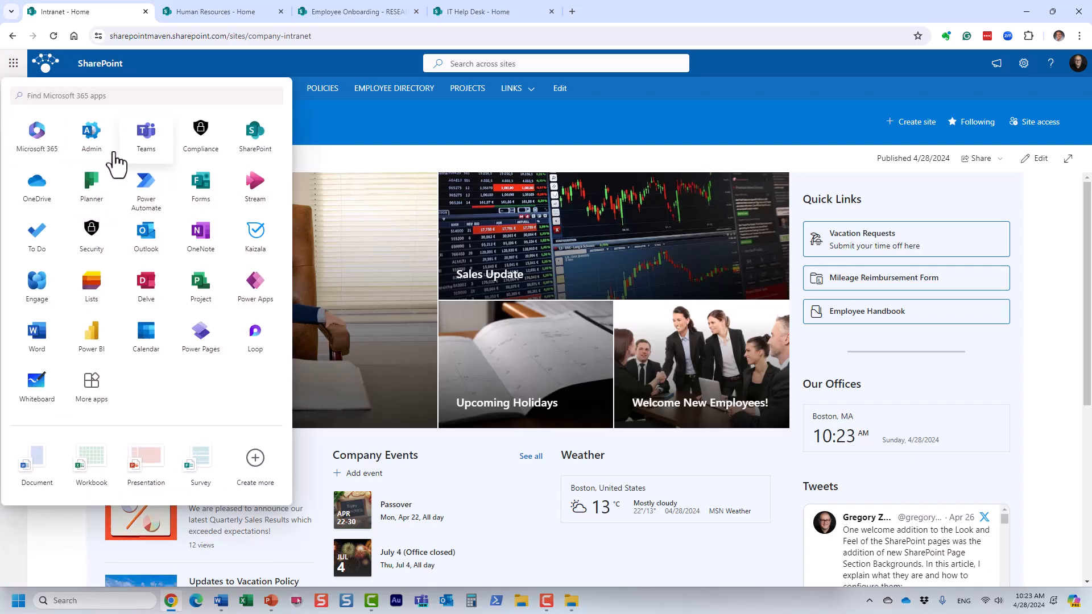
{"action": "left_click", "coordinate": [91, 137]}
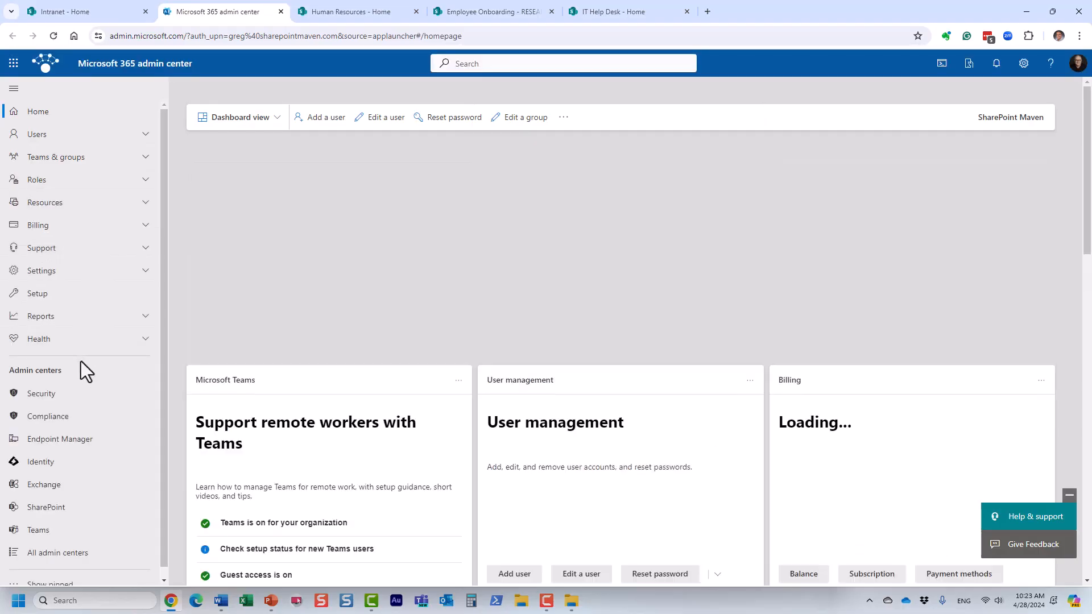
{"action": "left_click", "coordinate": [64, 508]}
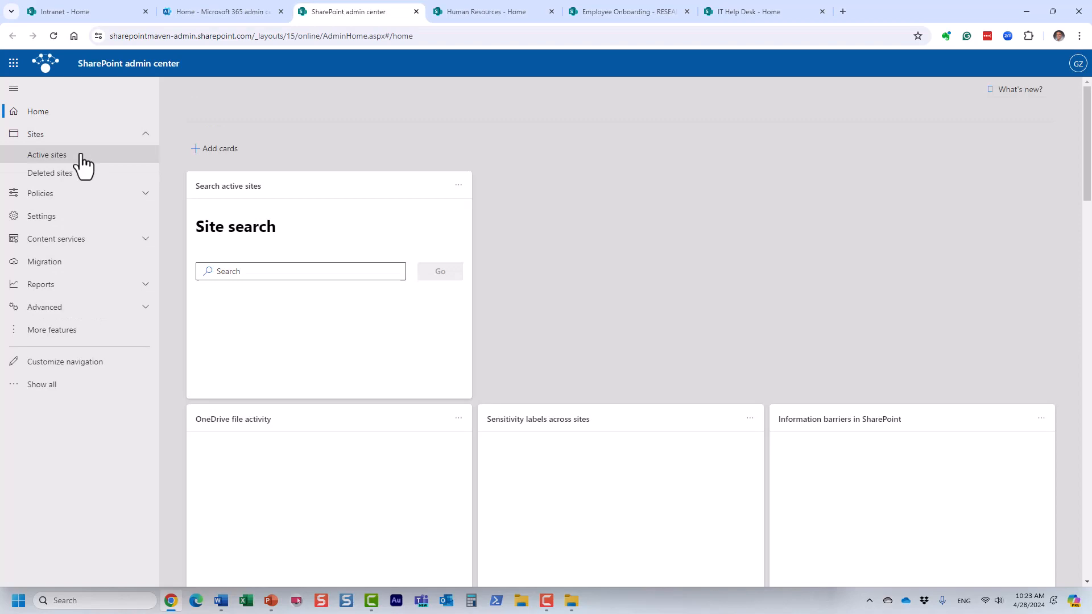
{"action": "left_click", "coordinate": [76, 157]}
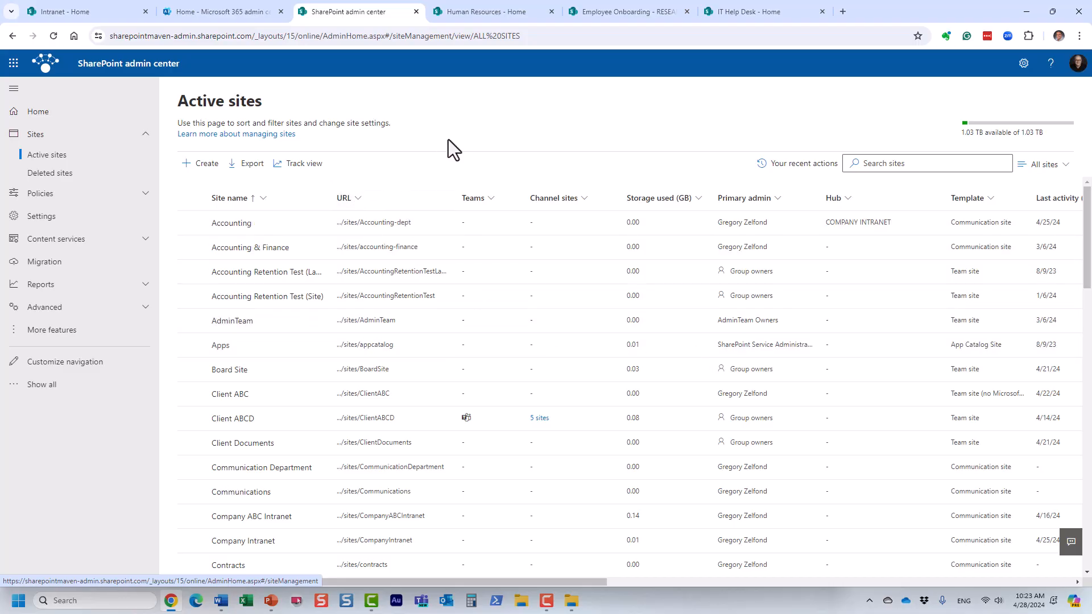
Step: Start creating a communication site from the active sites list, using the Standard communication template
{"action": "left_click", "coordinate": [207, 166]}
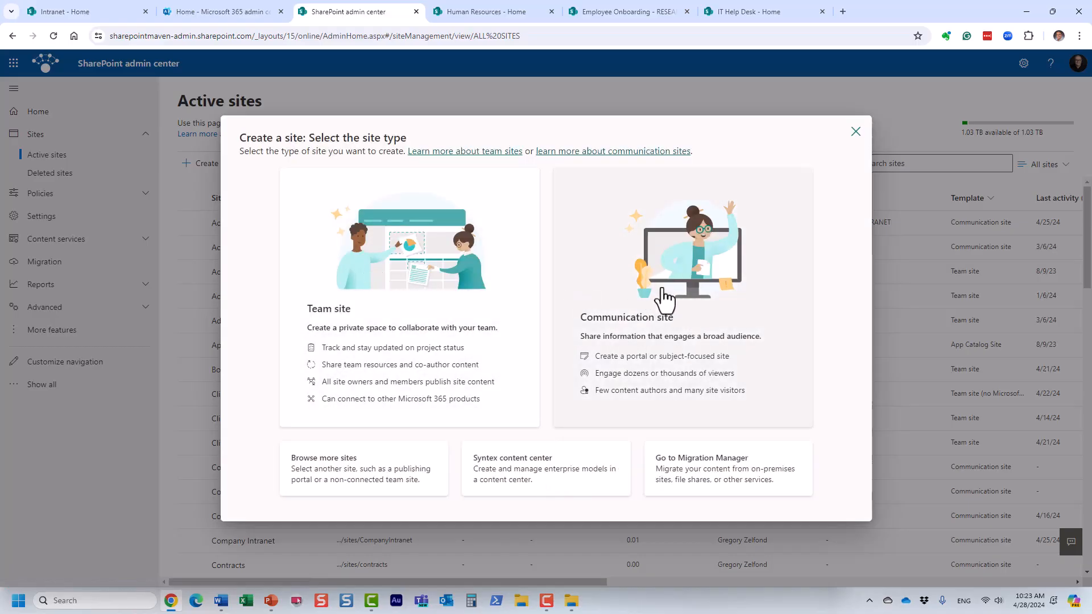
{"action": "left_click", "coordinate": [664, 298]}
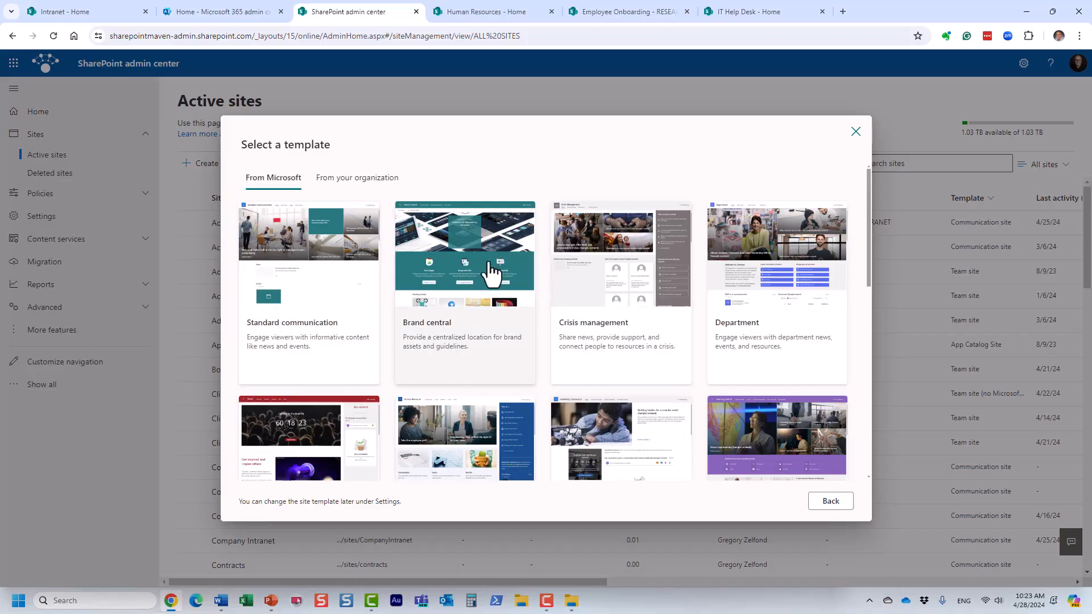
{"action": "scroll", "coordinate": [490, 274], "scroll_direction": "down", "scroll_amount": 5}
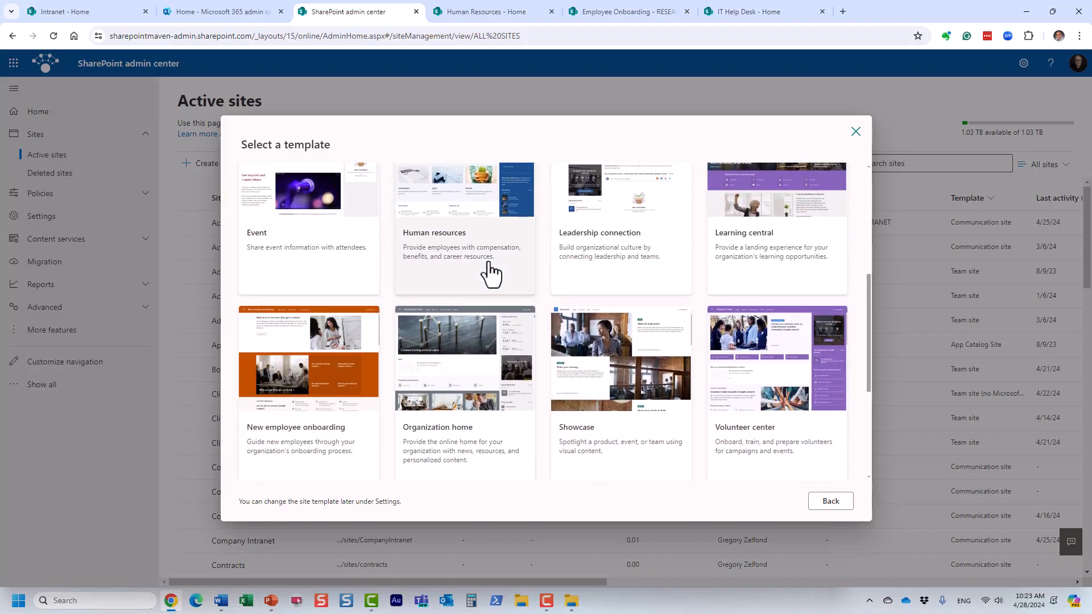
{"action": "scroll", "coordinate": [489, 275], "scroll_direction": "down", "scroll_amount": 2}
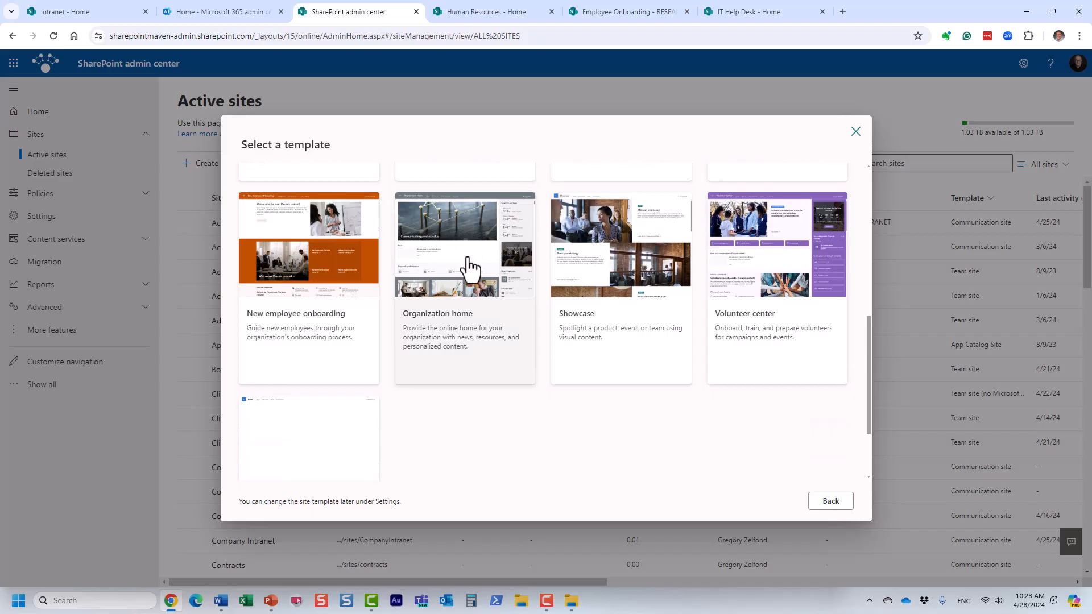
{"action": "scroll", "coordinate": [469, 268], "scroll_direction": "up", "scroll_amount": 7}
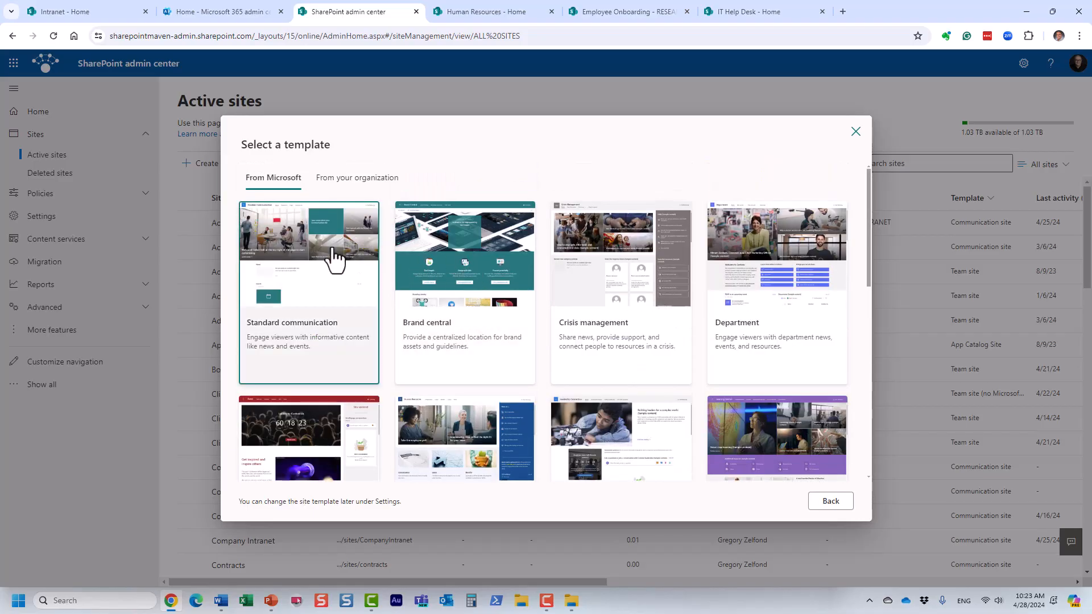
{"action": "left_click", "coordinate": [335, 257]}
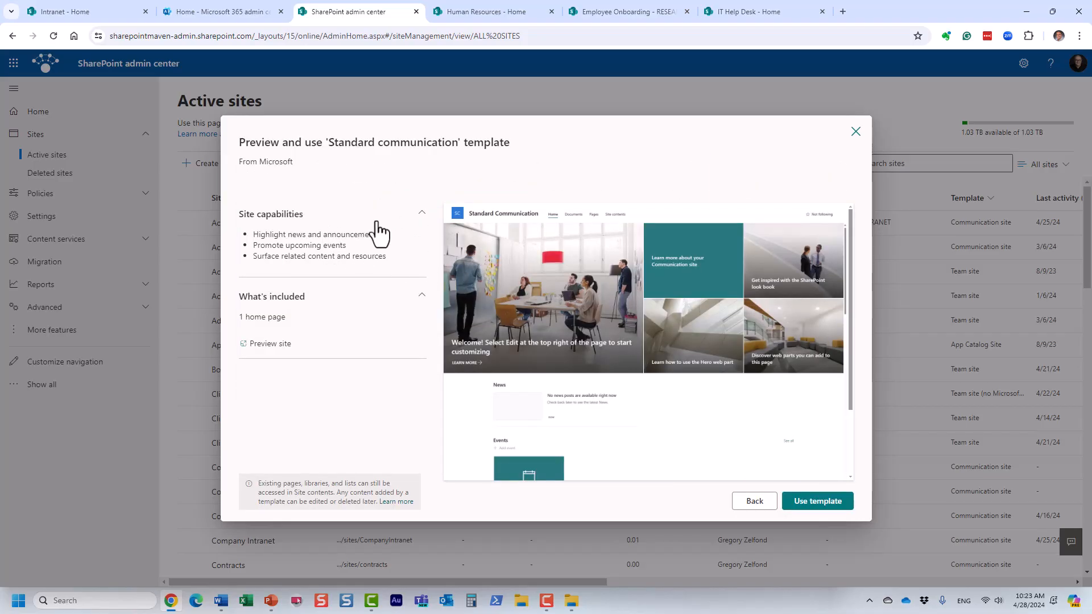
{"action": "left_click", "coordinate": [827, 503]}
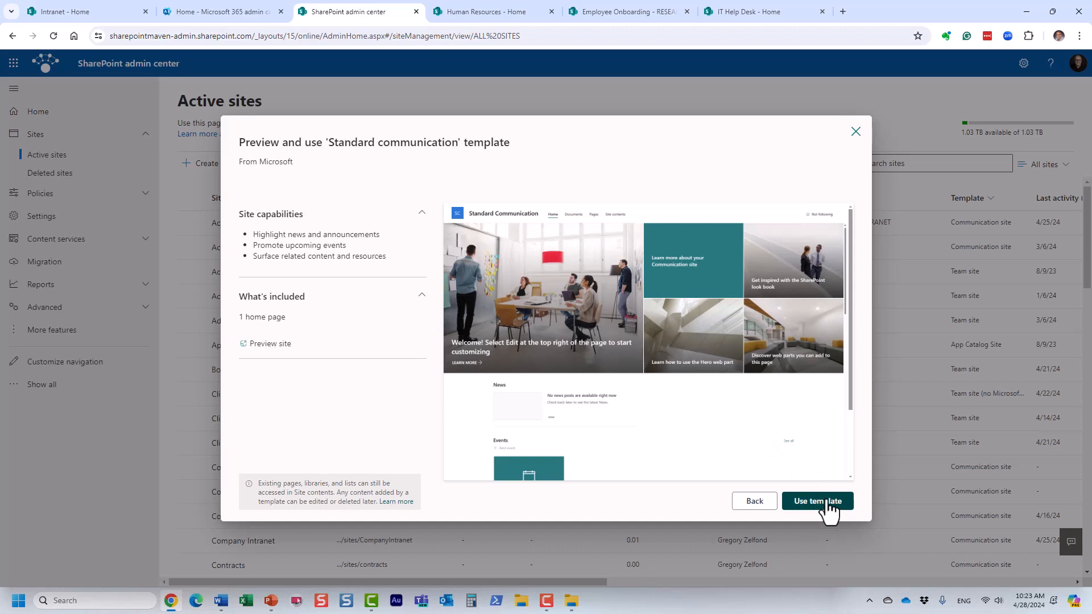
{"action": "left_click", "coordinate": [827, 503]}
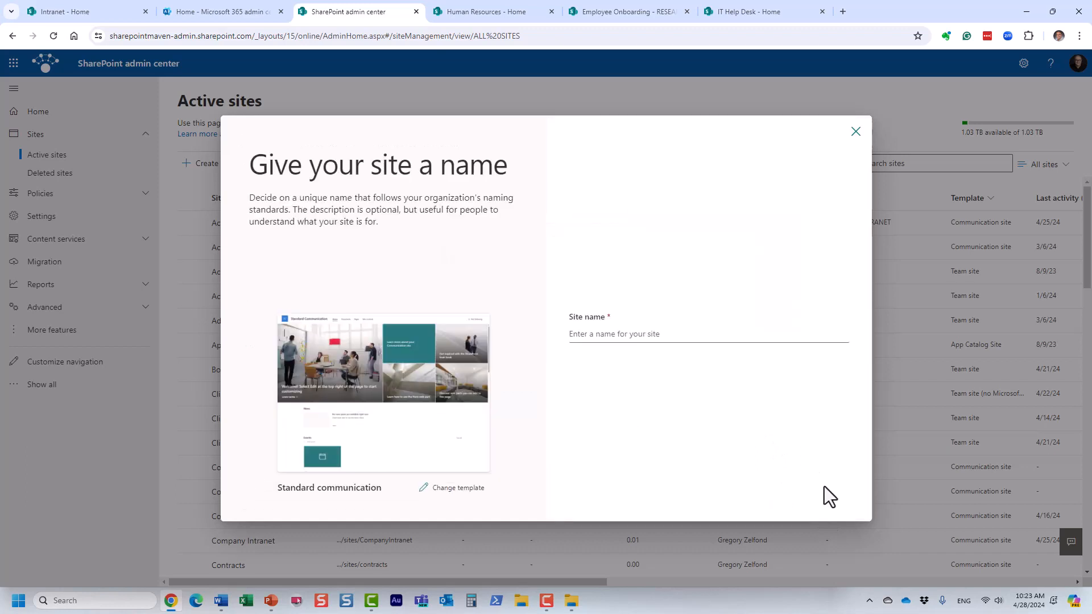
Step: Name the site Corporate Intranet, assign the site owner by name and finish creating the site
{"action": "left_click", "coordinate": [591, 331]}
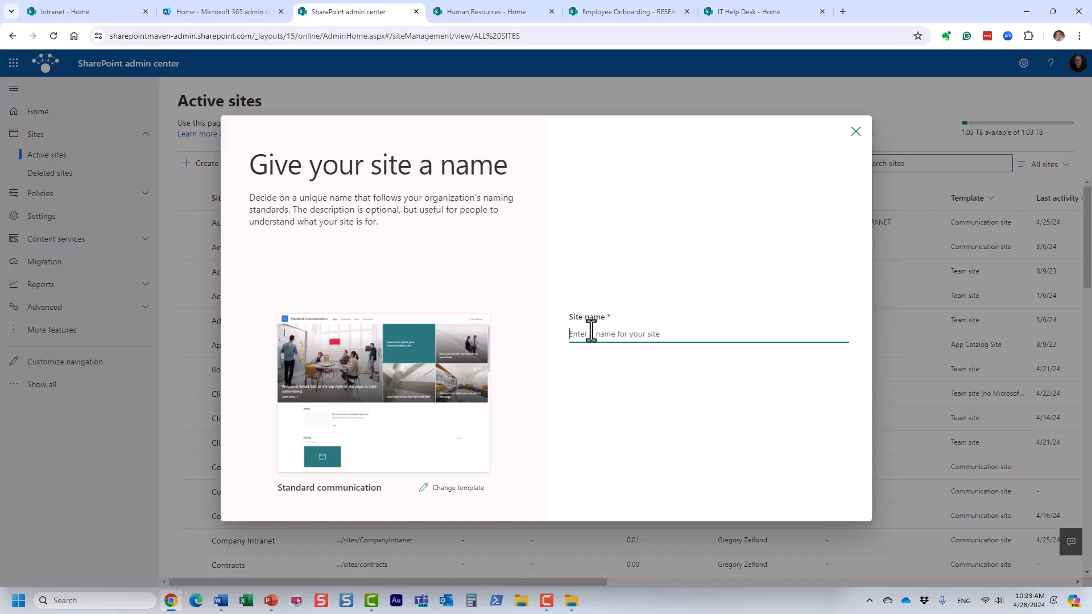
{"action": "type", "text": "Corp"}
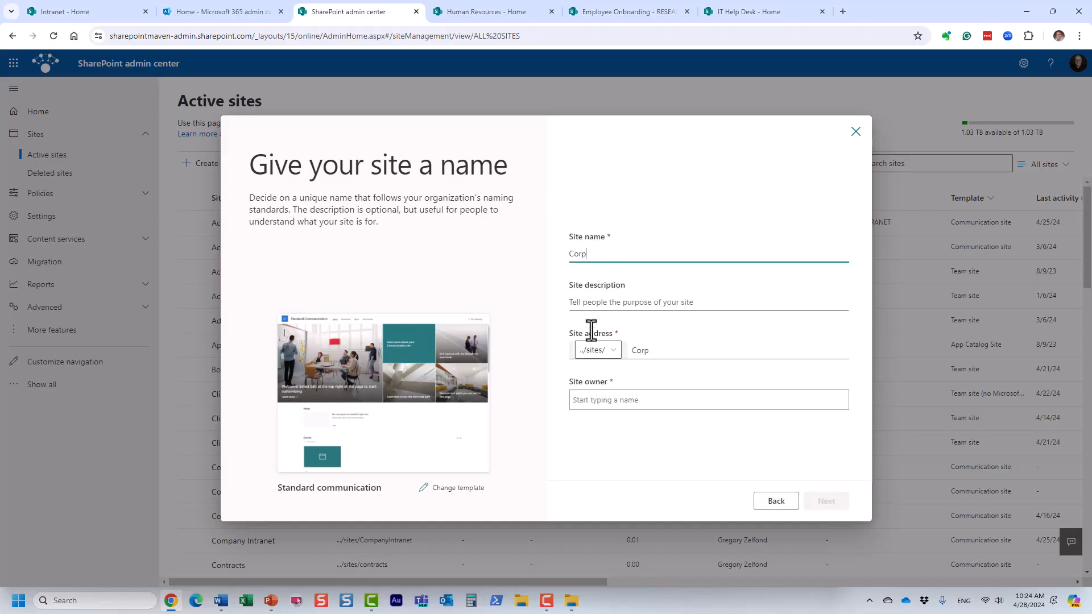
{"action": "type", "text": "orate Intranet"}
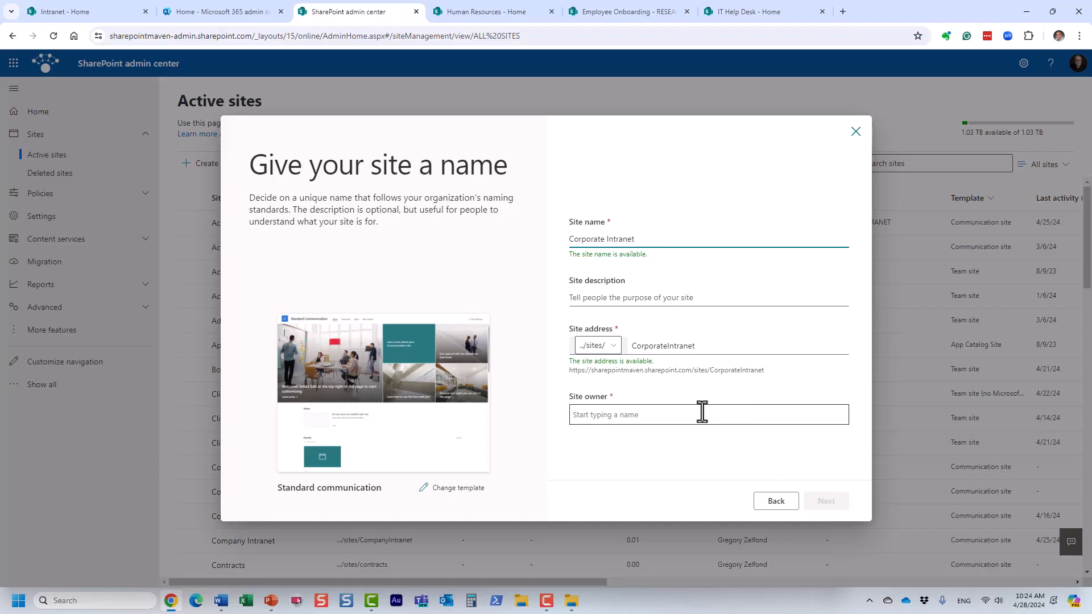
{"action": "left_click", "coordinate": [671, 408]}
{"action": "type", "text": "zelf"}
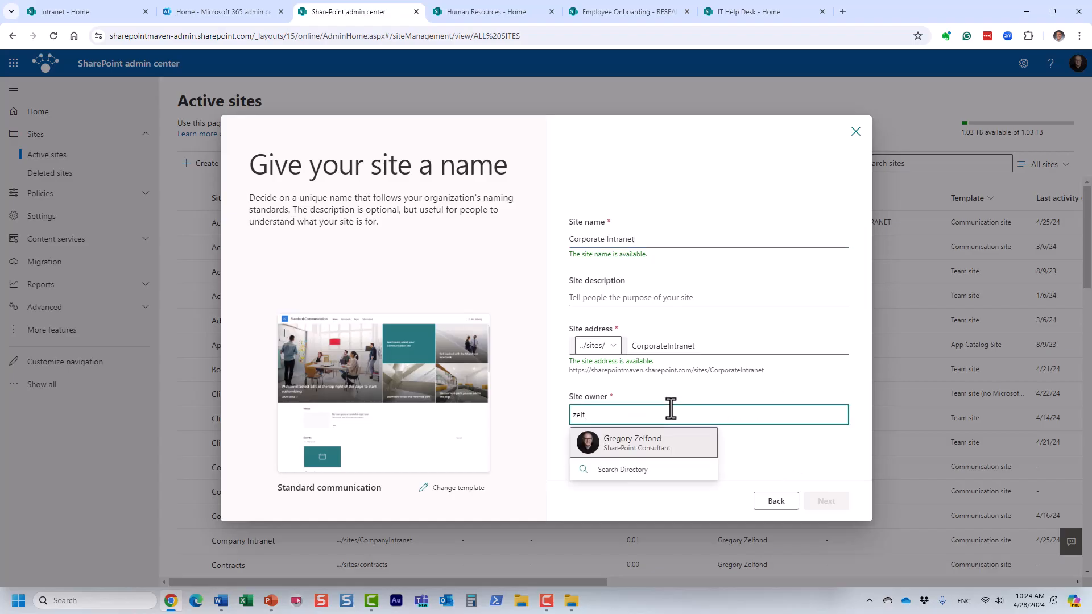
{"action": "left_click", "coordinate": [670, 442]}
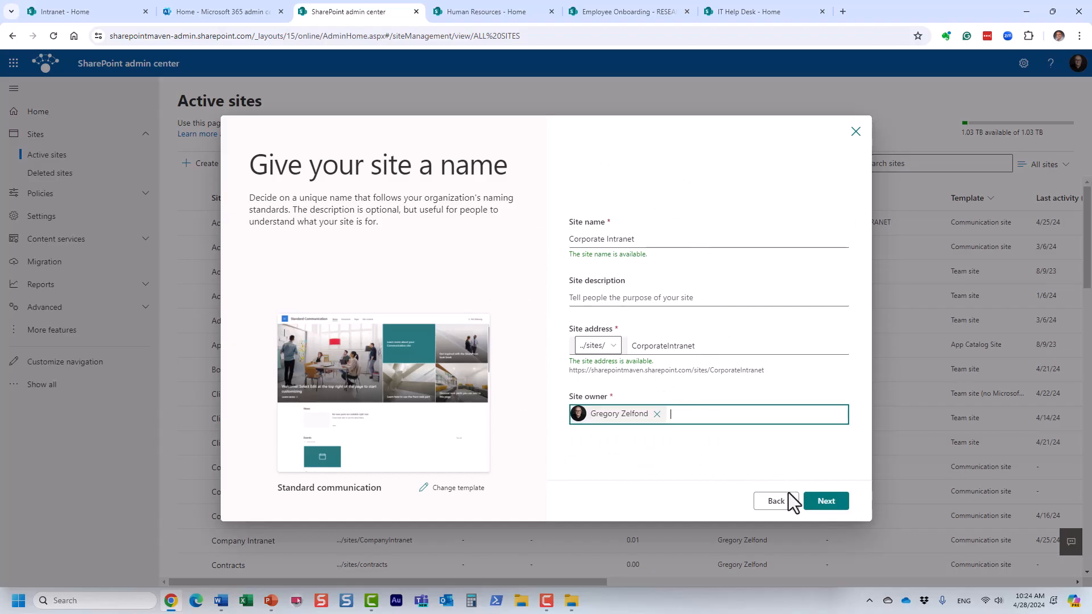
{"action": "left_click", "coordinate": [818, 504]}
{"action": "left_click", "coordinate": [822, 500]}
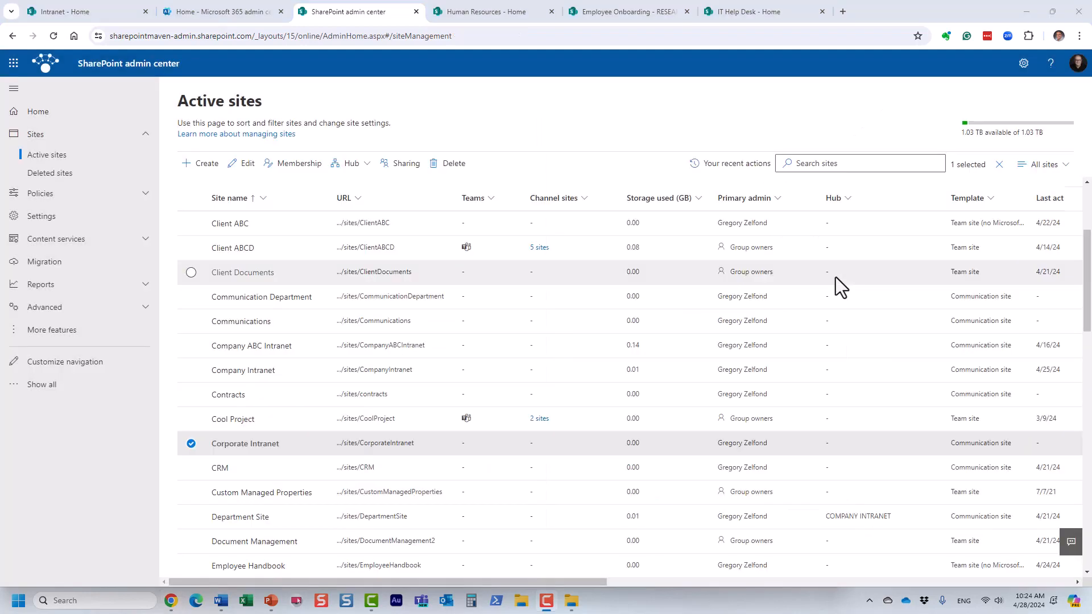
Step: Open the new Corporate Intranet site, dismiss its Next steps pane and close the site's details in the admin center
{"action": "left_click", "coordinate": [375, 443]}
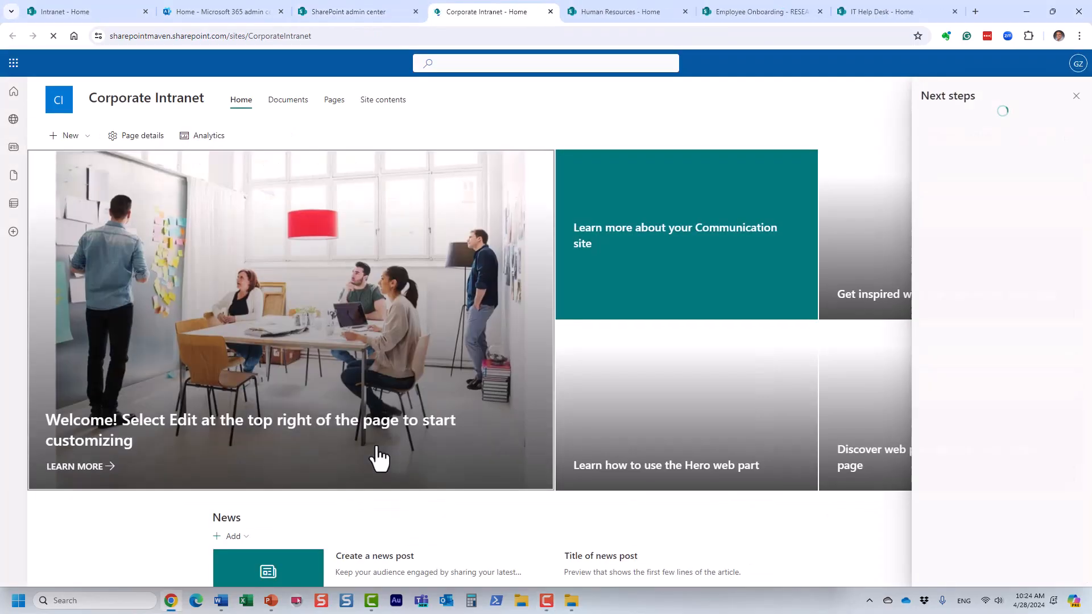
{"action": "left_click", "coordinate": [1074, 97]}
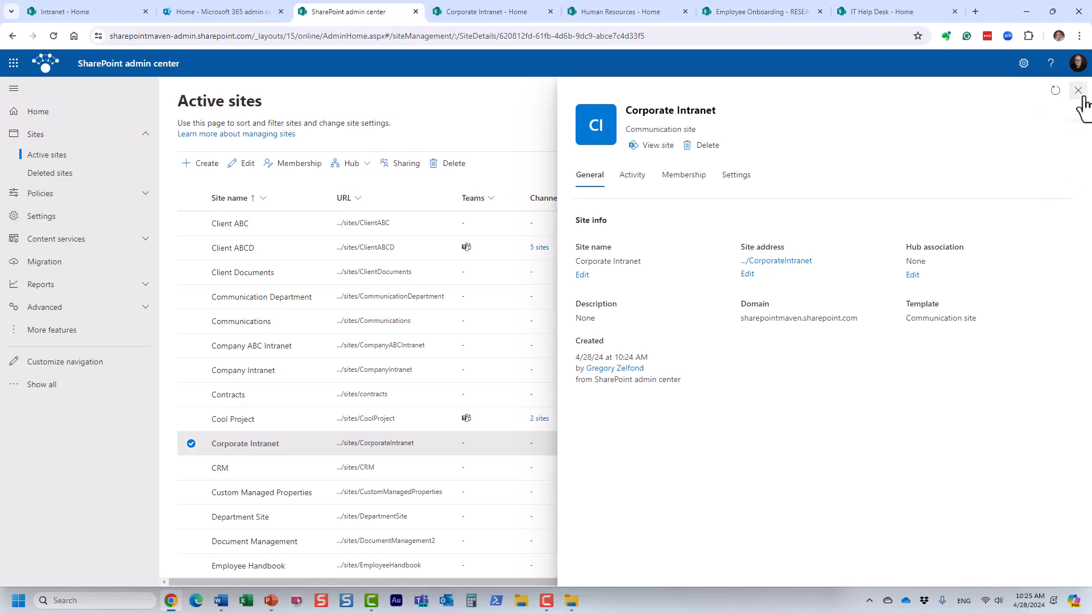
{"action": "left_click", "coordinate": [1077, 114]}
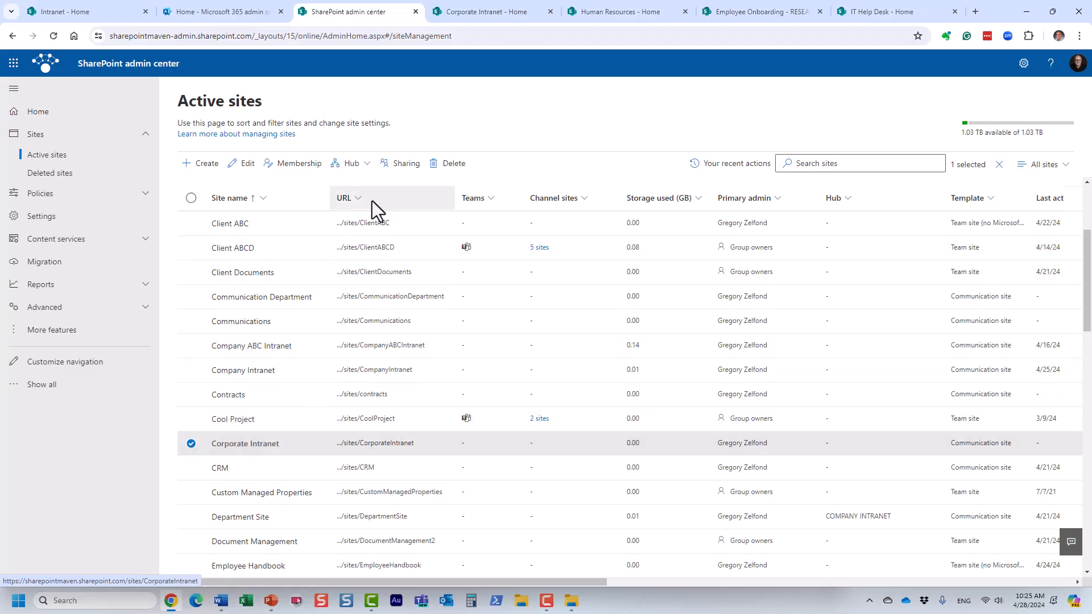
Step: Register the Corporate Intranet site as a hub site with the hub name CORPORATE INTRANET
{"action": "left_click", "coordinate": [364, 169]}
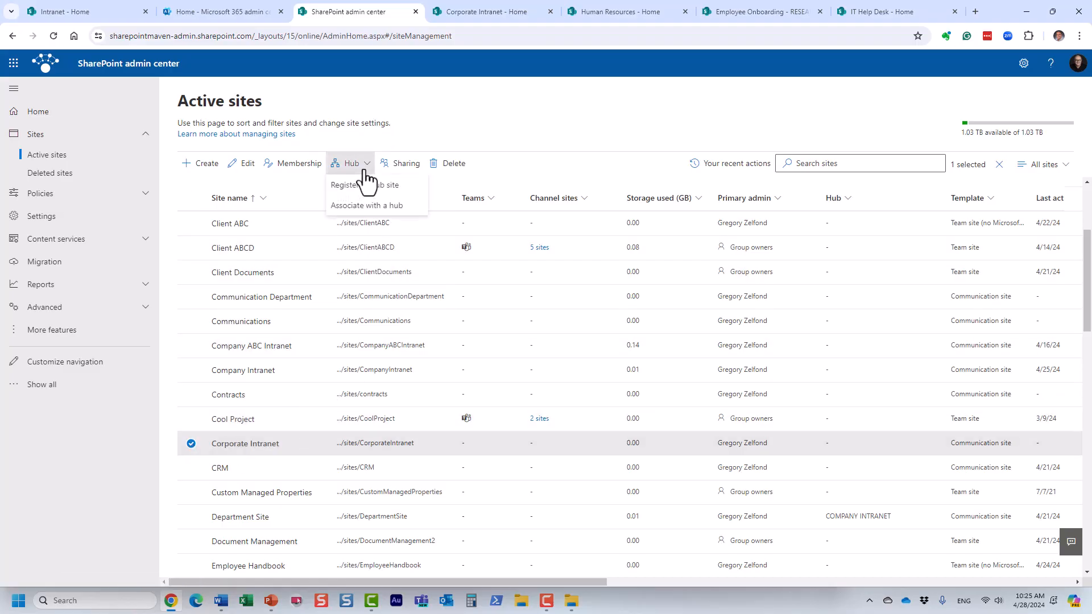
{"action": "left_click", "coordinate": [381, 186]}
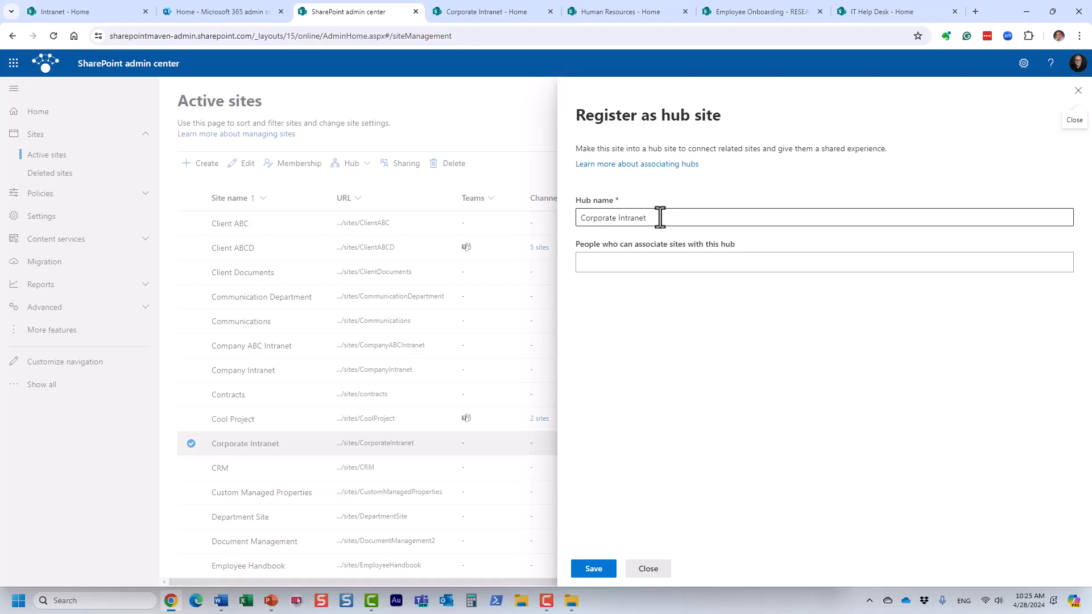
{"action": "left_click_drag", "start_coordinate": [669, 217], "coordinate": [591, 219]}
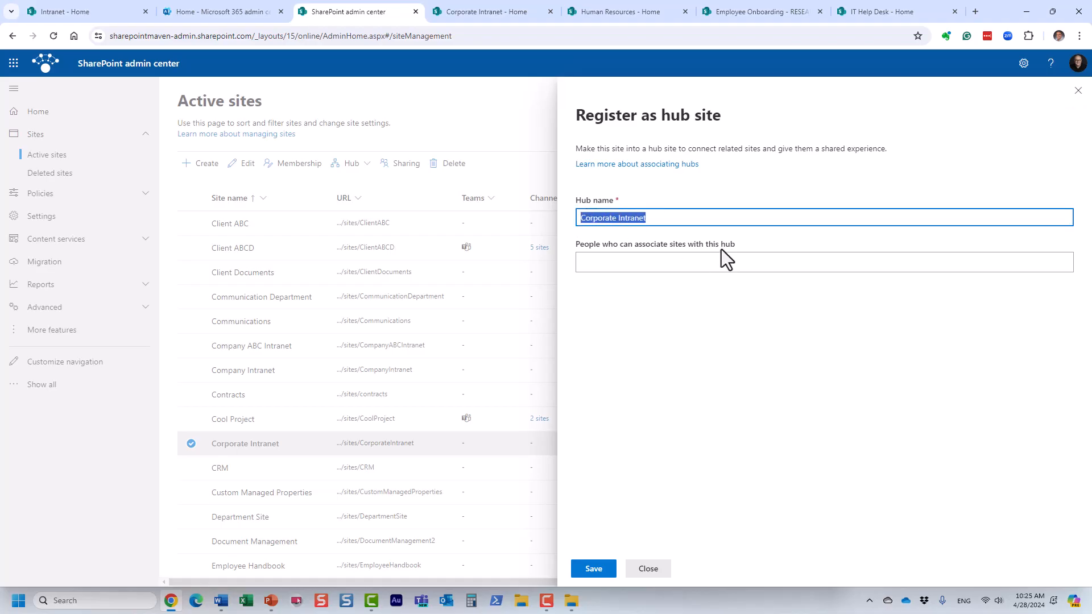
{"action": "type", "text": "COR"}
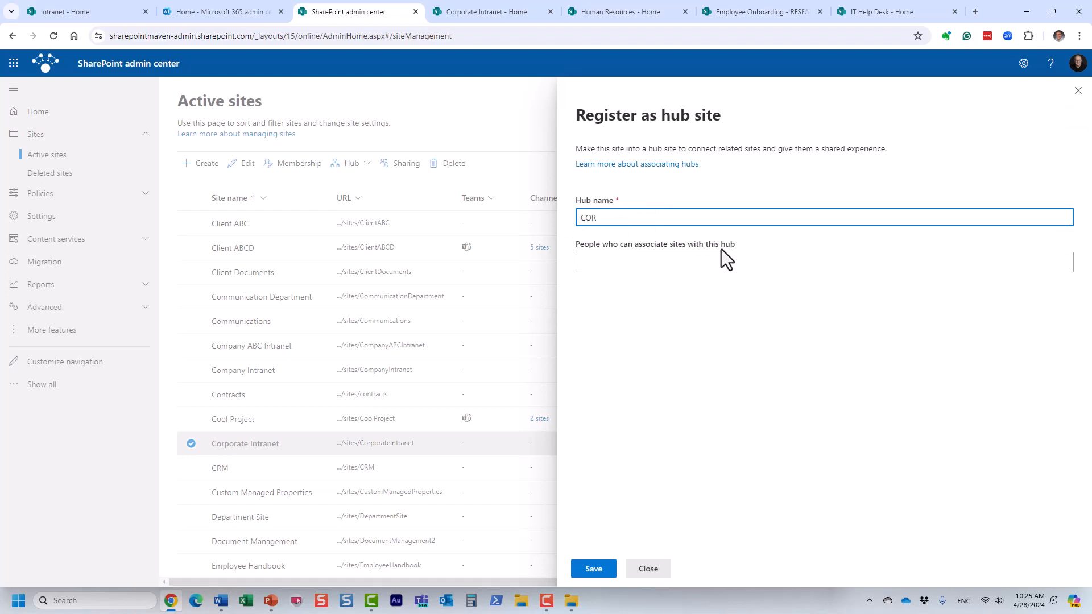
{"action": "type", "text": "PORATE INTRANET"}
{"action": "left_click", "coordinate": [594, 568]}
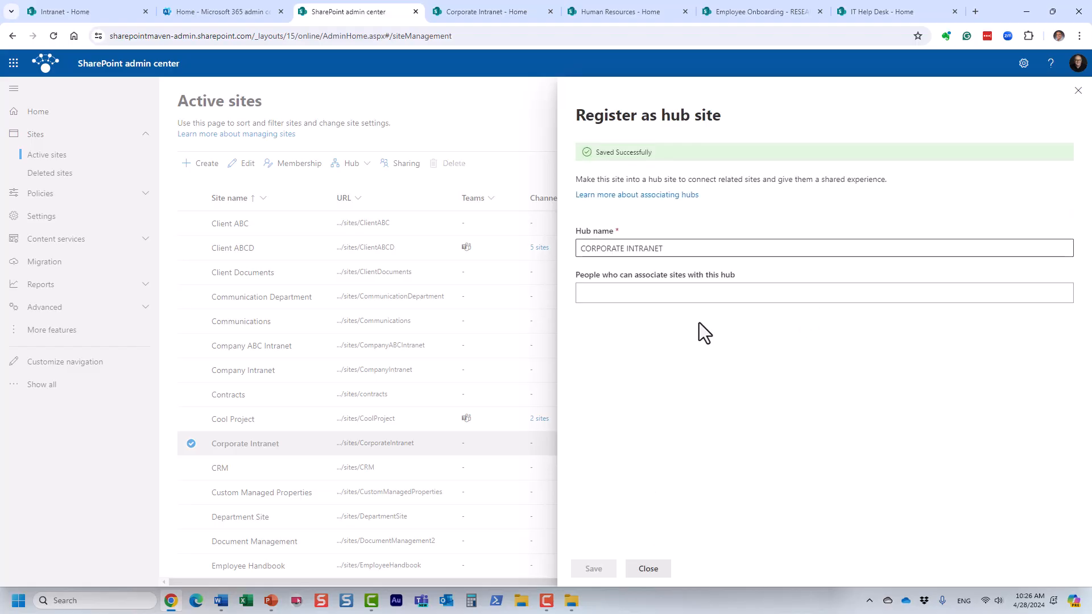
{"action": "left_click", "coordinate": [1078, 91]}
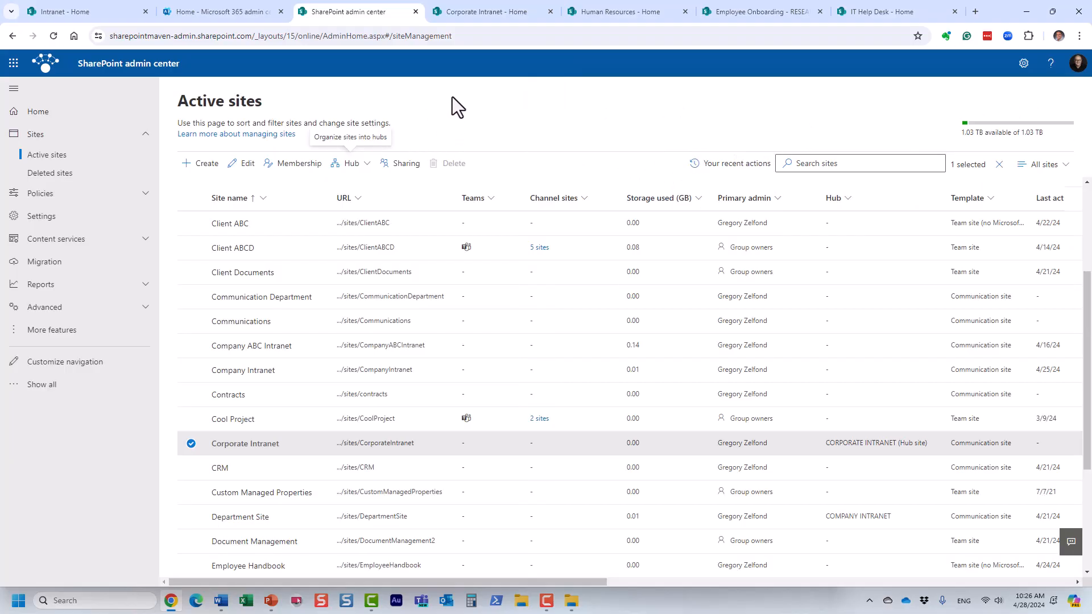
Step: Reload the Corporate Intranet home page to view its hub navigation and dismiss the Next steps pane
{"action": "left_click", "coordinate": [475, 8]}
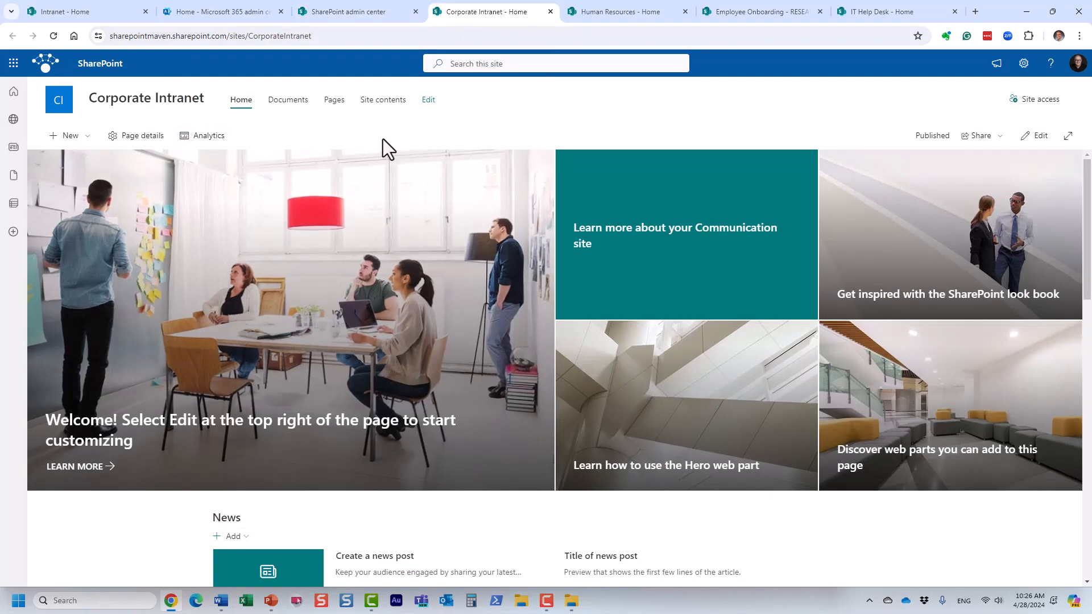
{"action": "left_click", "coordinate": [53, 36]}
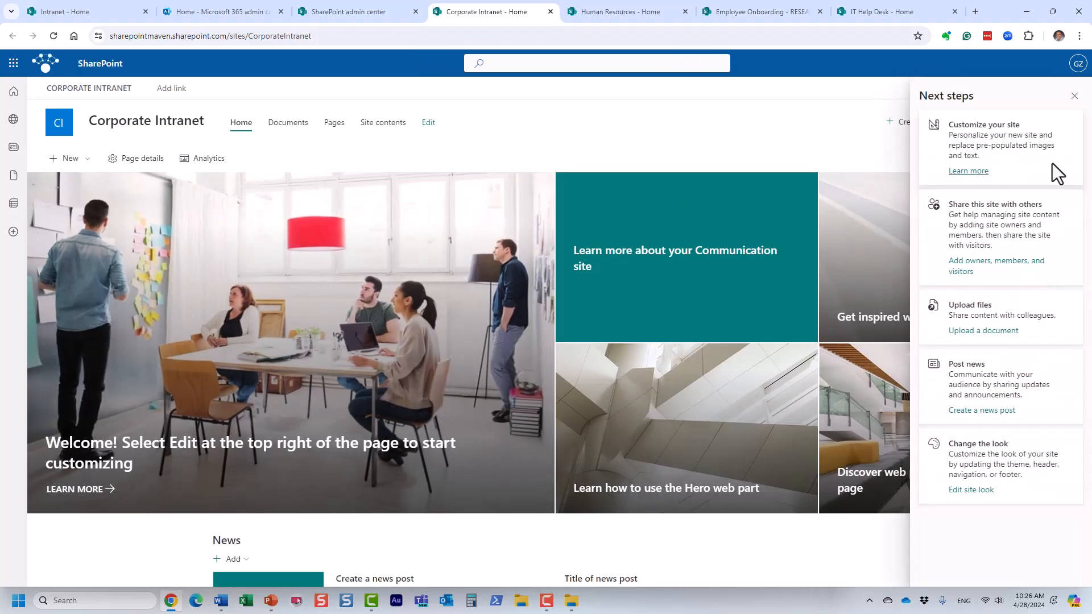
{"action": "left_click", "coordinate": [1074, 96]}
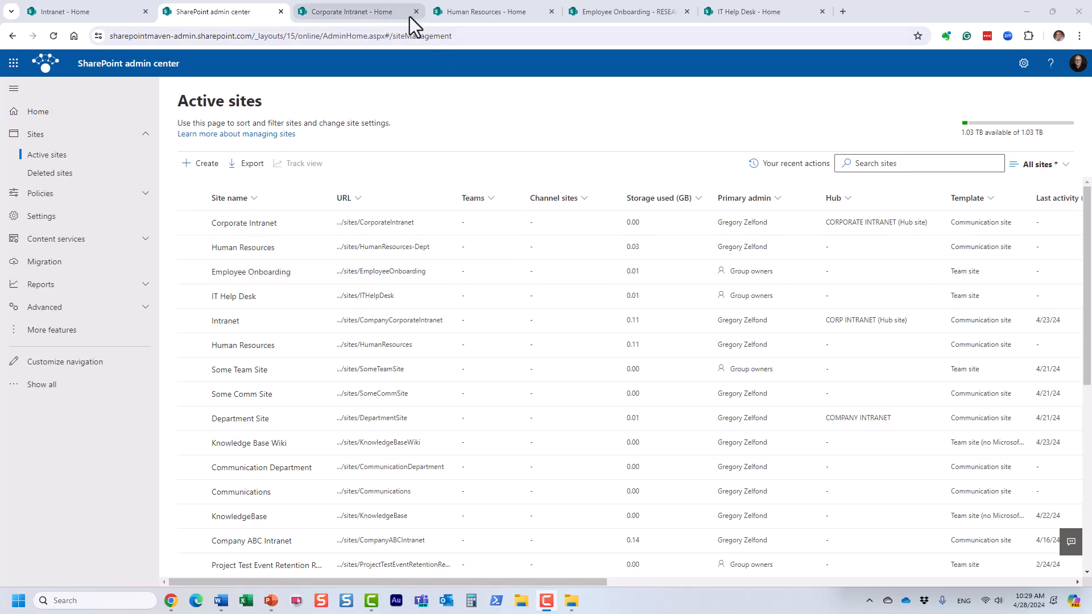
Step: Review the Human Resources, Corporate Intranet and IT Help Desk home pages and return to the active sites list
{"action": "left_click", "coordinate": [467, 12]}
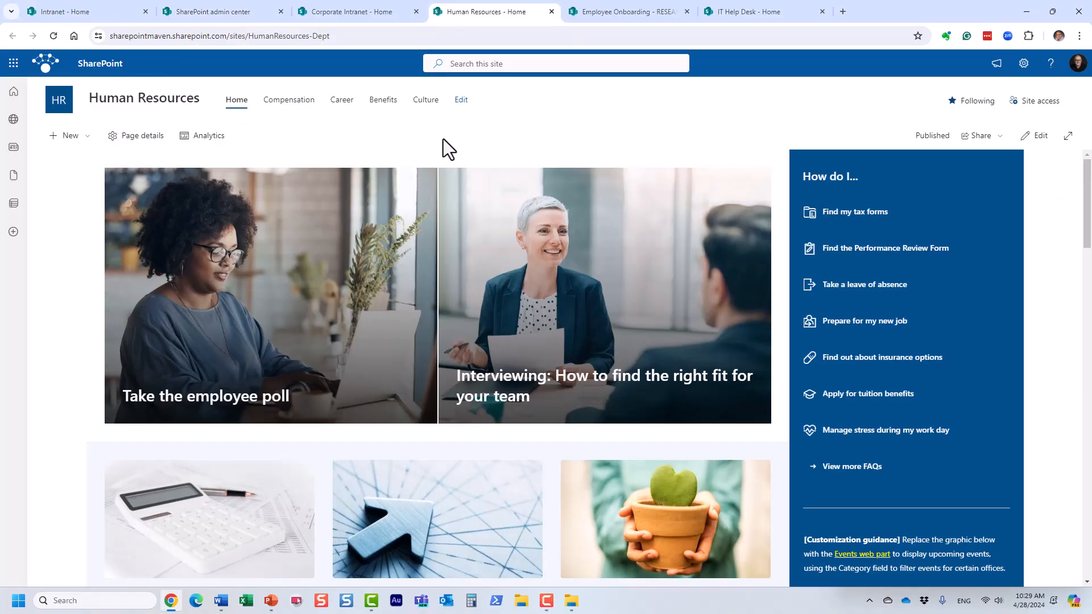
{"action": "left_click", "coordinate": [379, 12]}
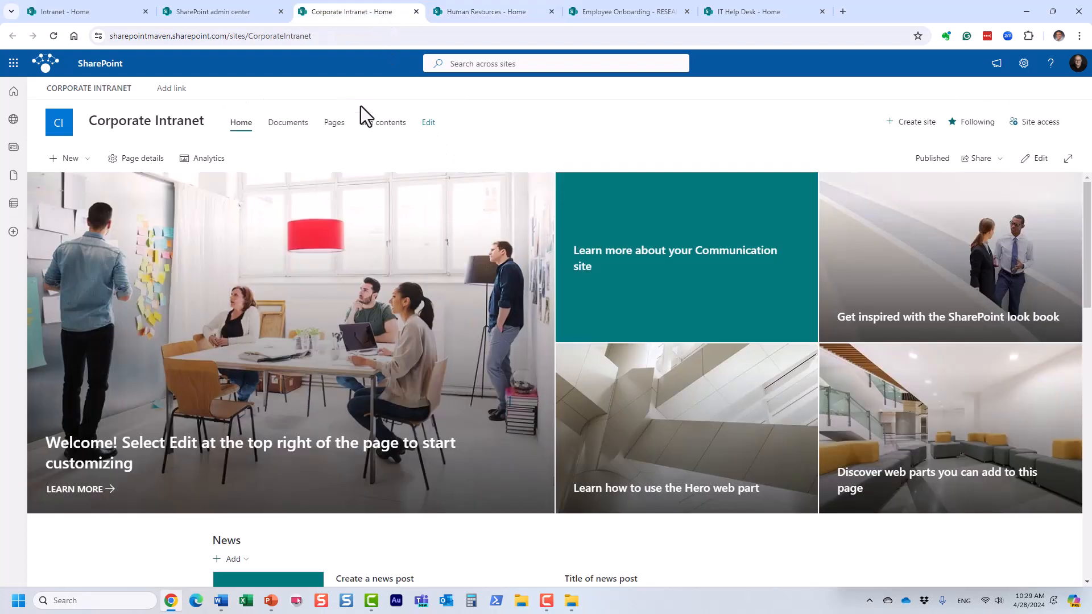
{"action": "left_click", "coordinate": [243, 12]}
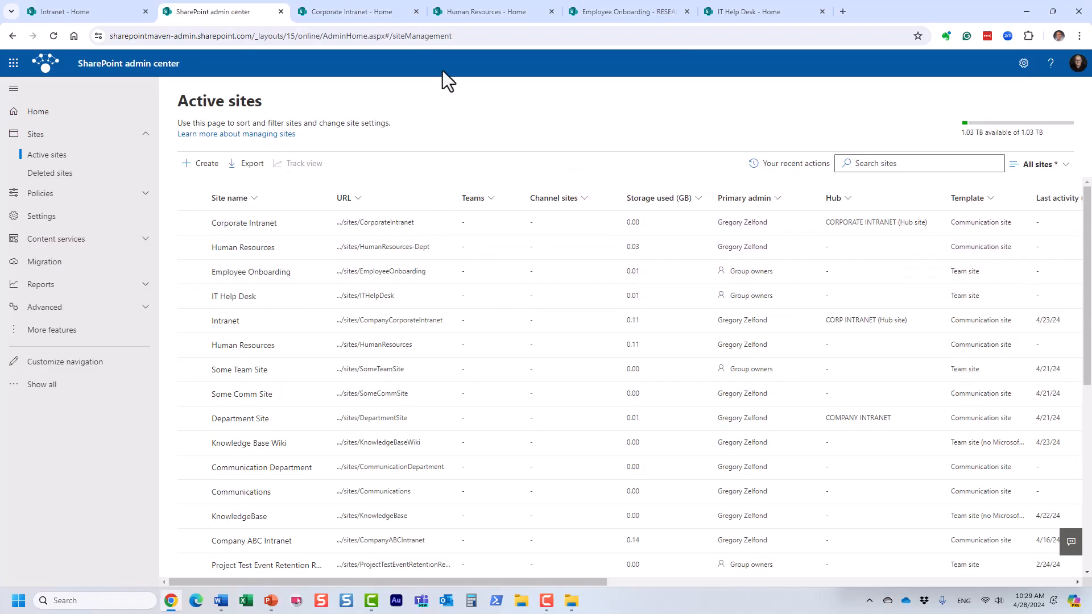
{"action": "left_click", "coordinate": [482, 13]}
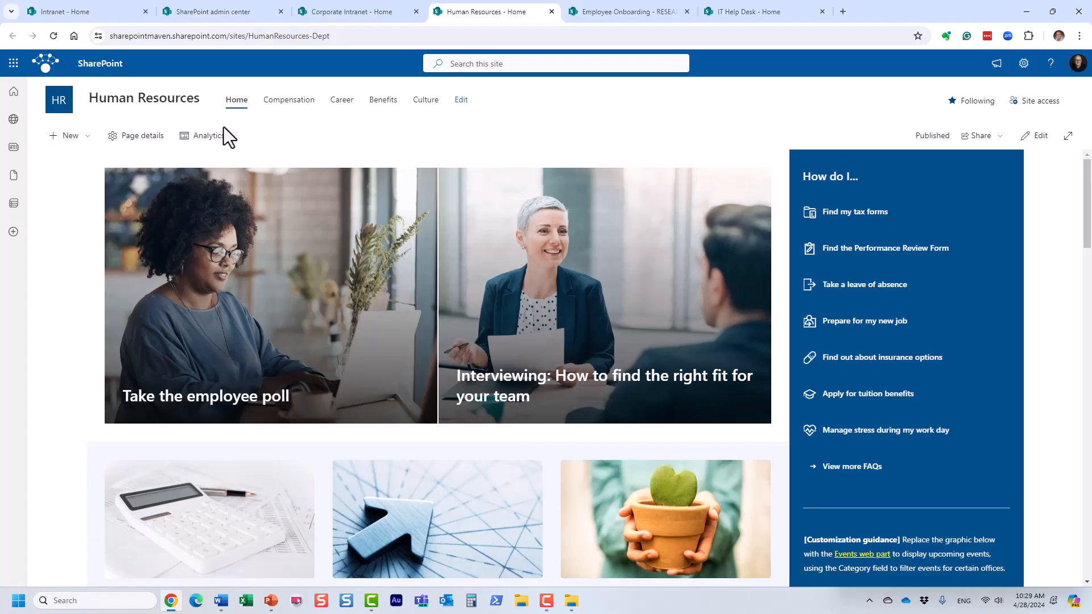
{"action": "left_click", "coordinate": [737, 12]}
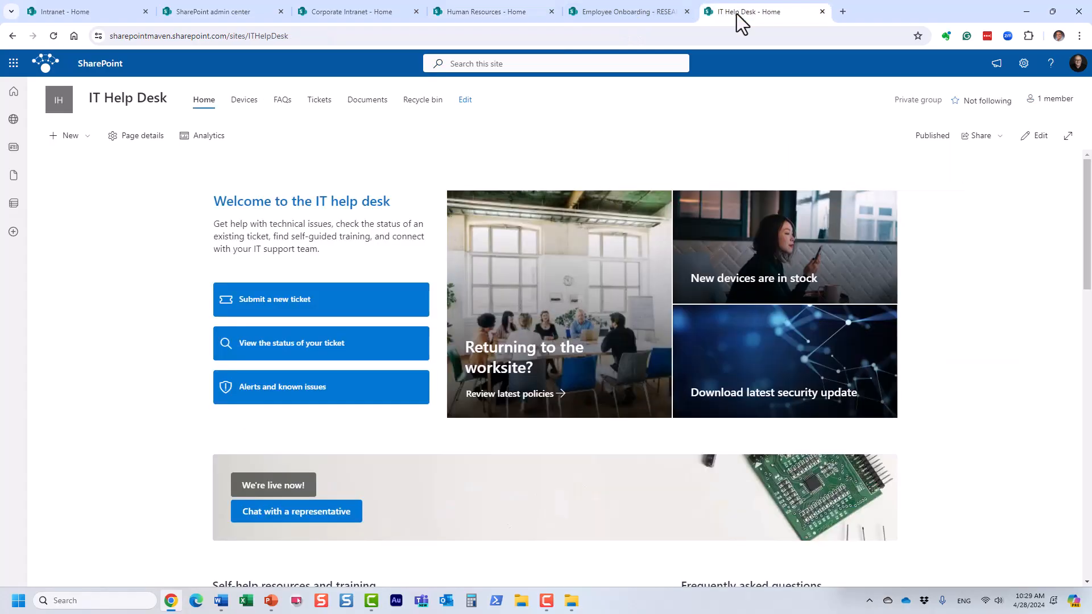
{"action": "left_click", "coordinate": [509, 14]}
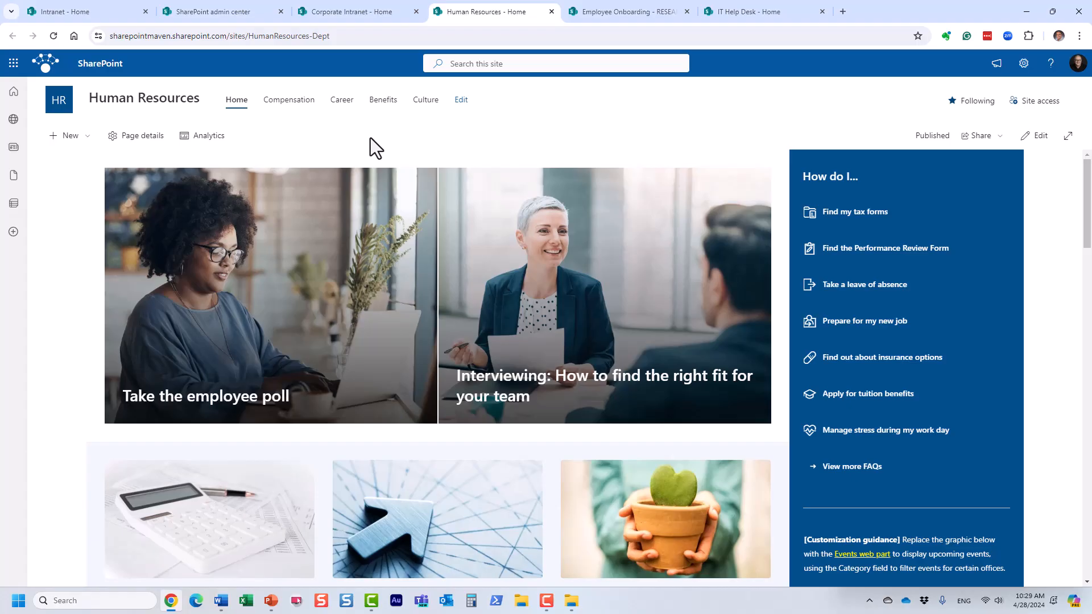
{"action": "left_click", "coordinate": [366, 15]}
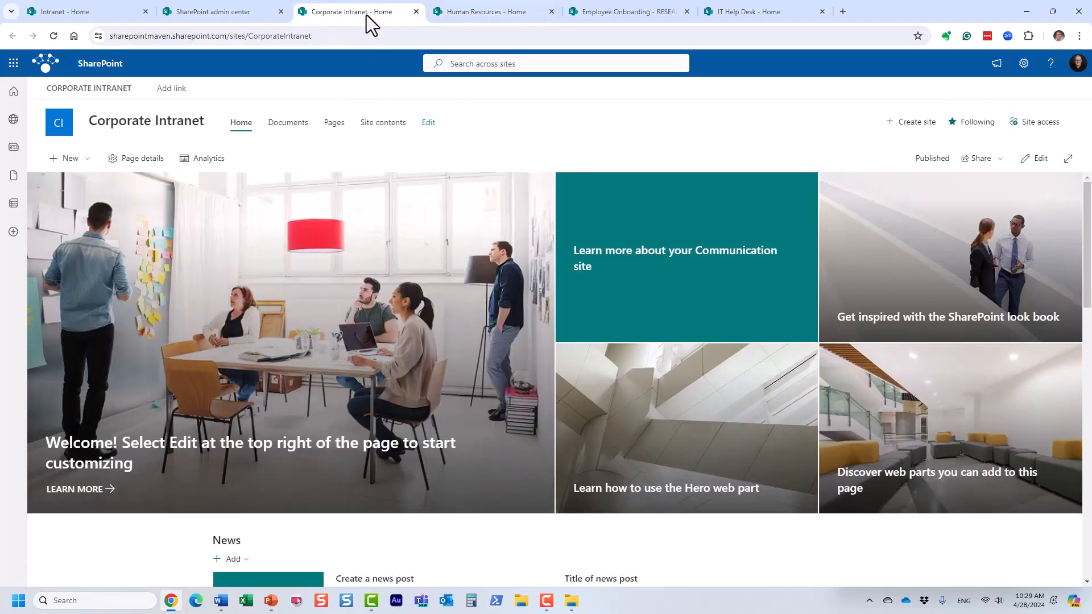
{"action": "left_click", "coordinate": [225, 12]}
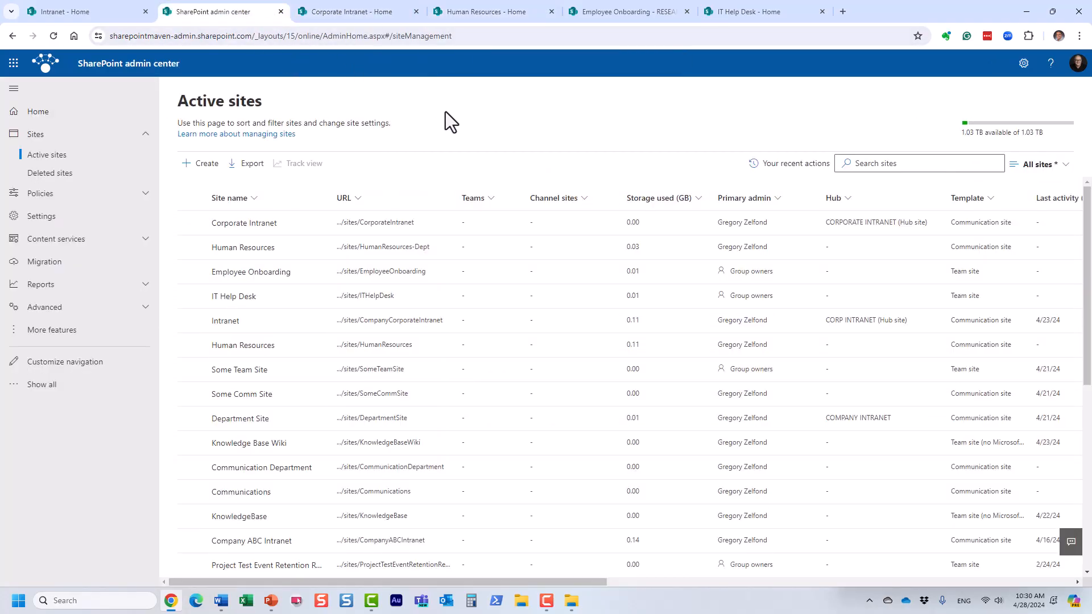
{"action": "key", "text": "F10"}
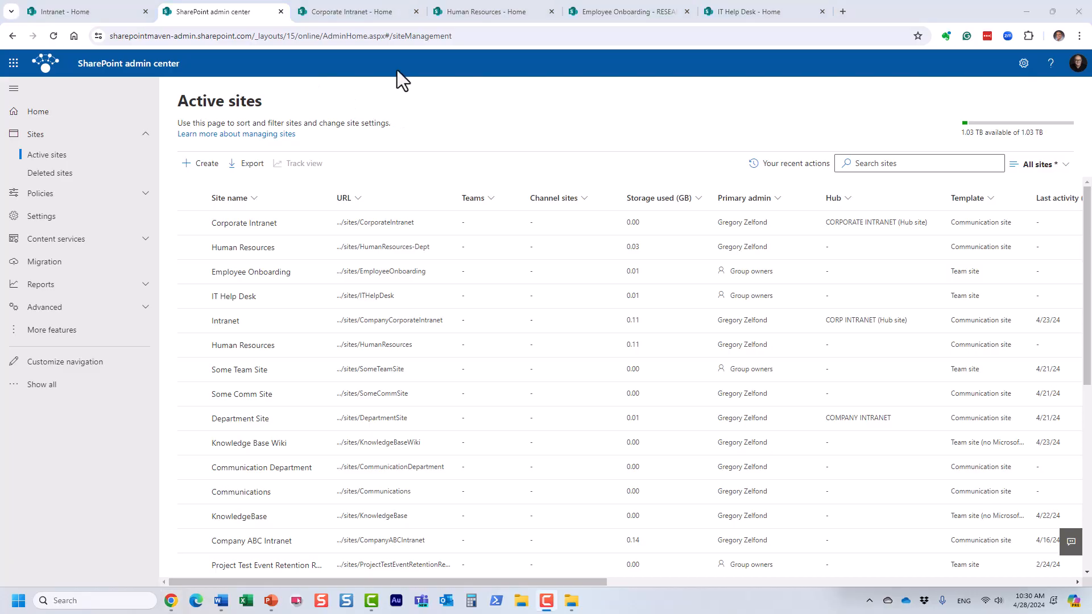
Step: Change the Corporate Intranet site's header background to the solid teal theme option and save it
{"action": "left_click", "coordinate": [363, 13]}
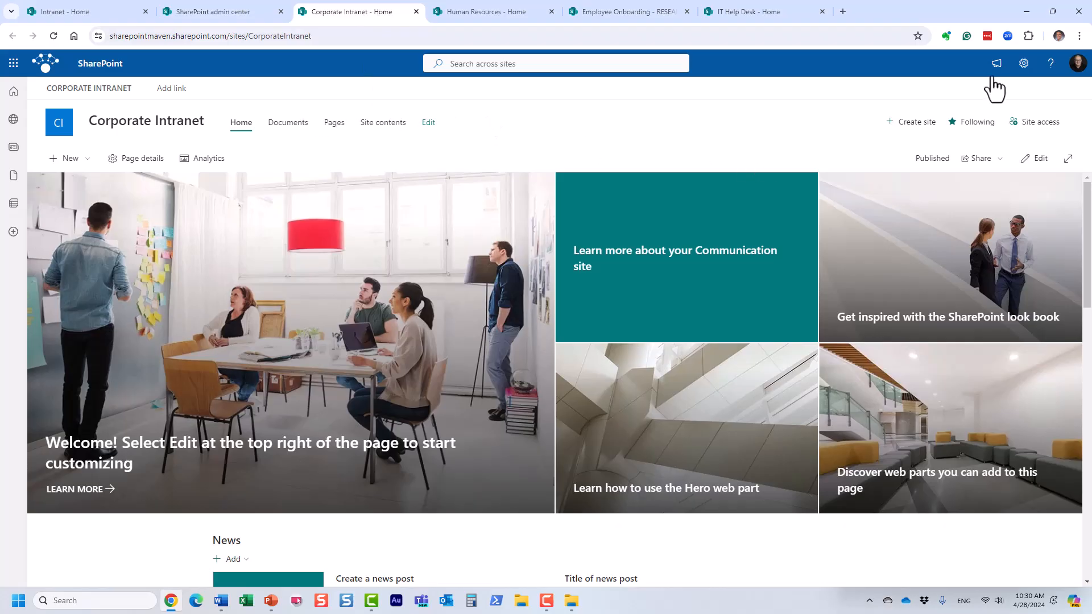
{"action": "left_click", "coordinate": [1024, 63]}
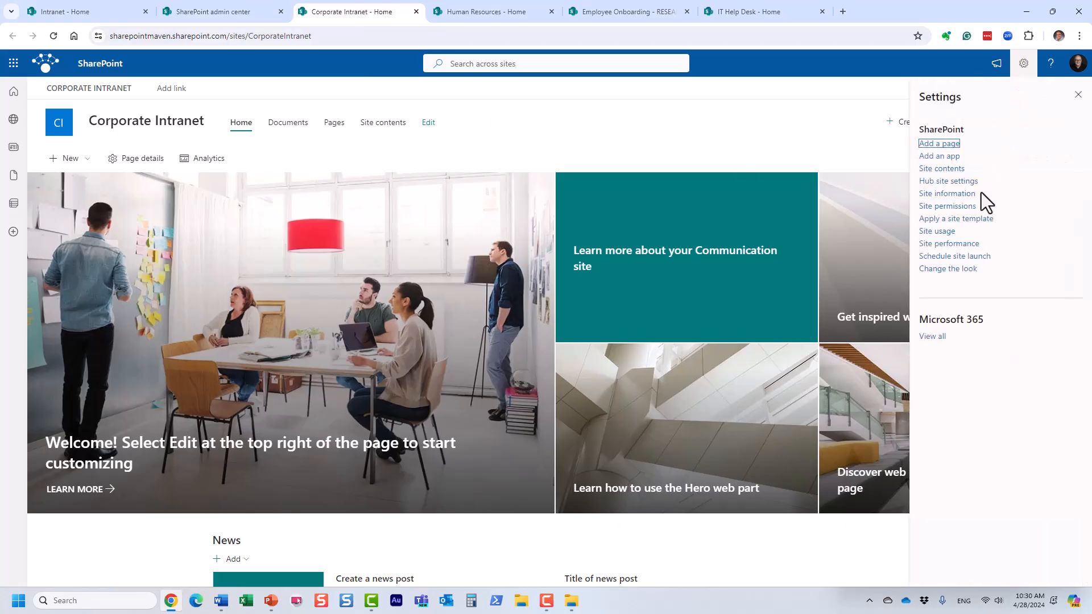
{"action": "left_click", "coordinate": [975, 272]}
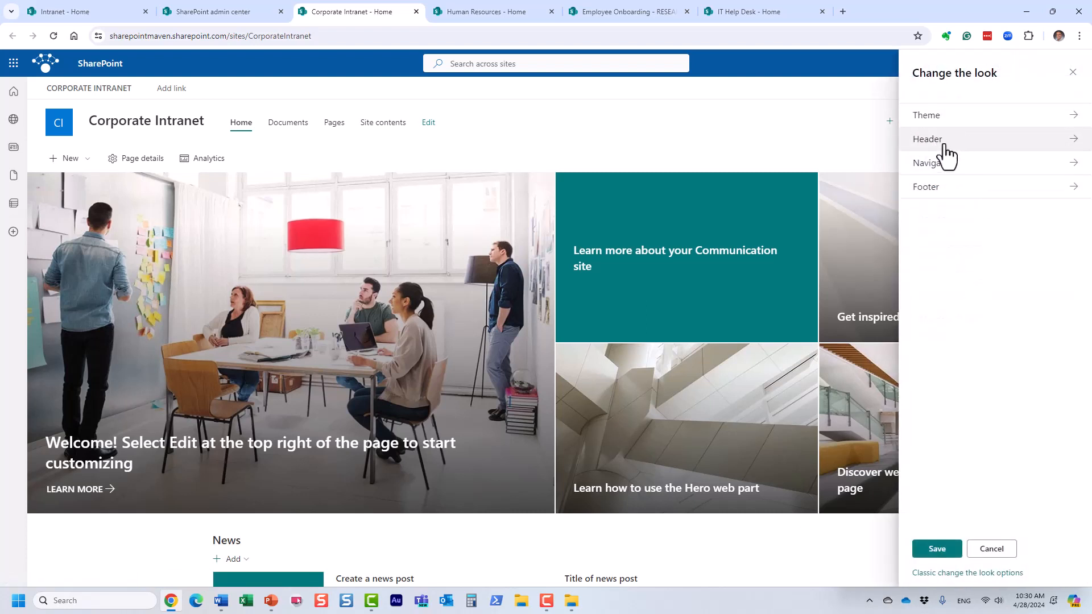
{"action": "left_click", "coordinate": [942, 143]}
{"action": "left_click", "coordinate": [1050, 357]}
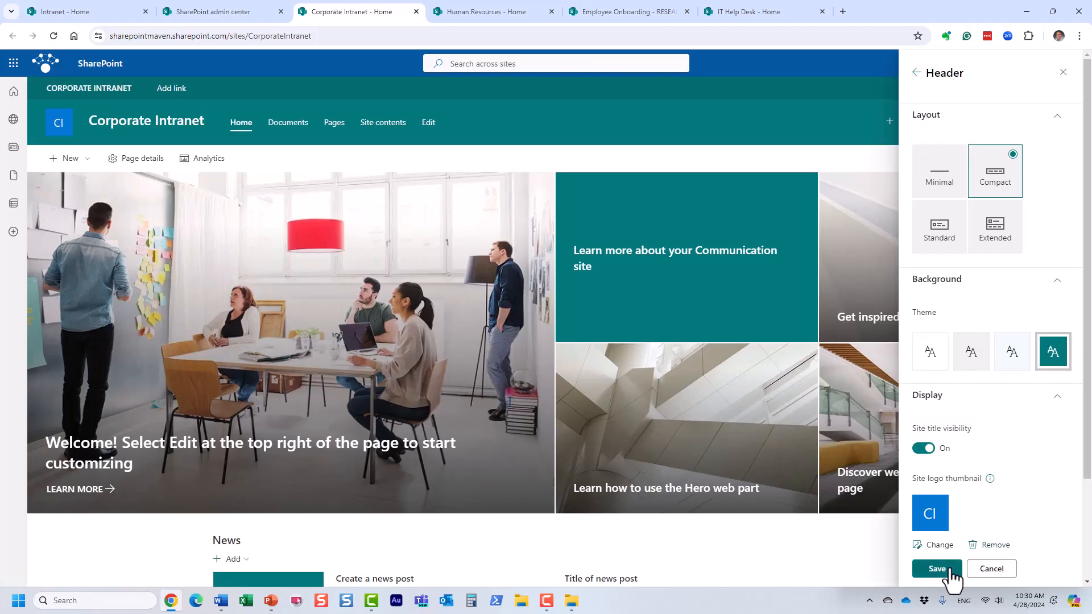
{"action": "left_click", "coordinate": [947, 569]}
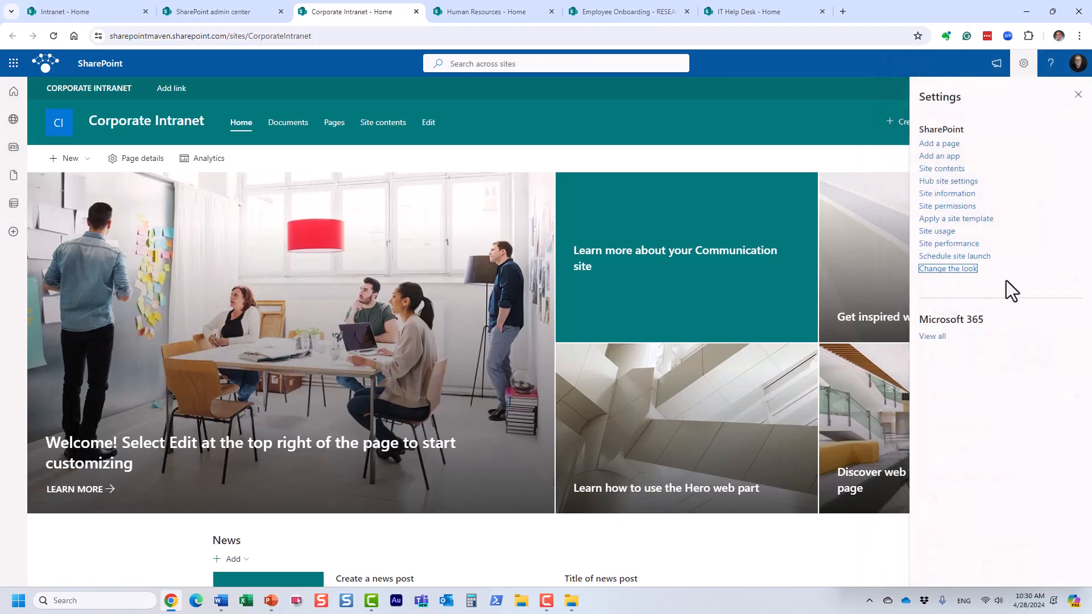
Step: Apply the Red theme from Microsoft to the Corporate Intranet site, save it and close the site settings
{"action": "left_click", "coordinate": [961, 269]}
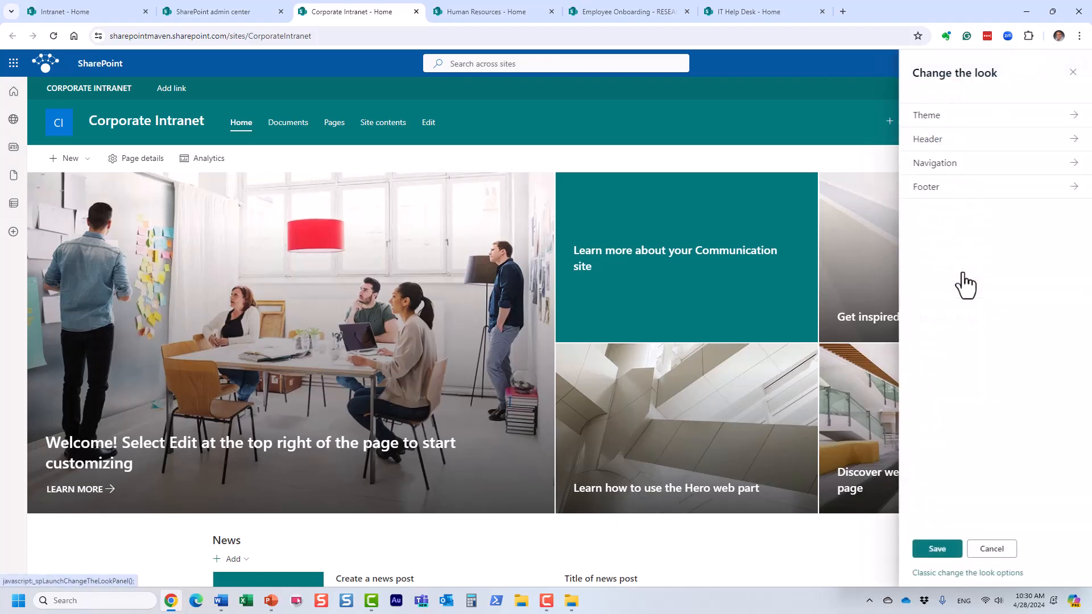
{"action": "left_click", "coordinate": [930, 123]}
{"action": "left_click", "coordinate": [917, 360]}
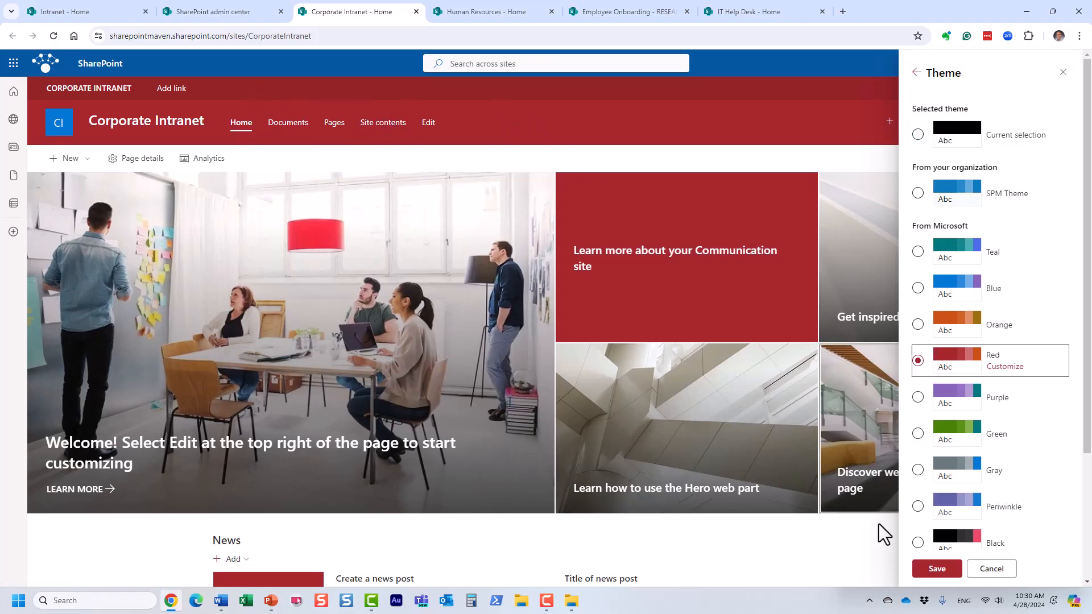
{"action": "left_click", "coordinate": [939, 573]}
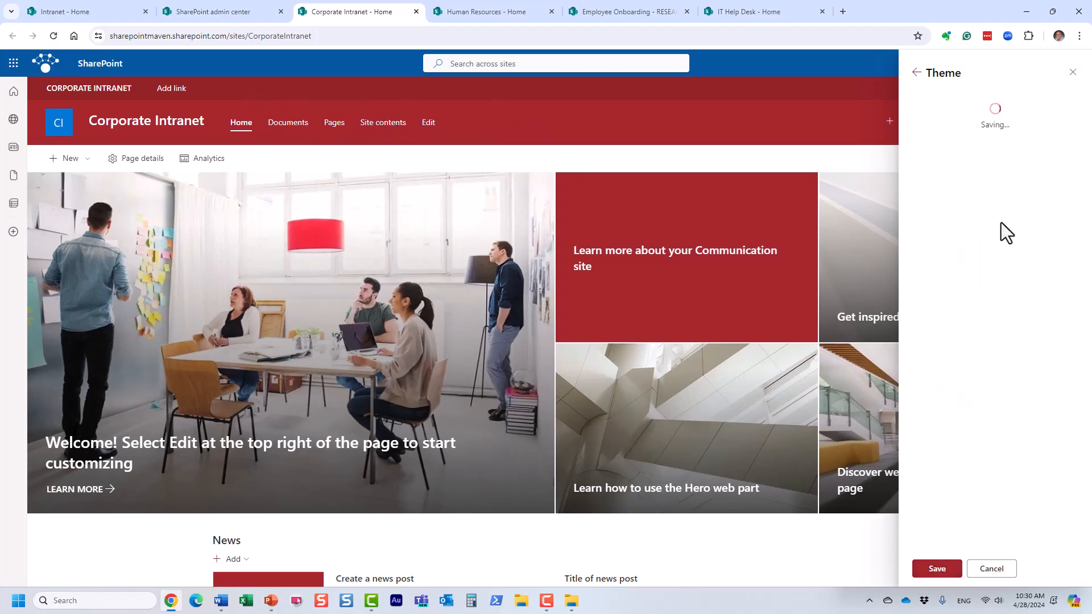
{"action": "left_click", "coordinate": [1074, 96]}
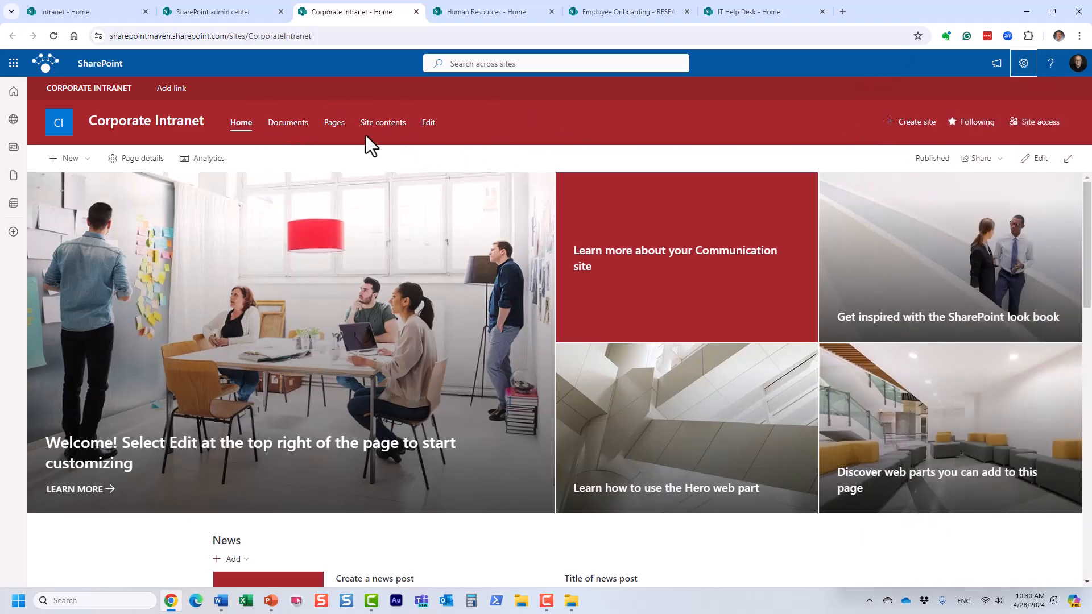
Step: Select the Human Resources (HumanResources-Dept) and Employee Onboarding sites in the SharePoint admin center's active sites list
{"action": "left_click", "coordinate": [238, 16]}
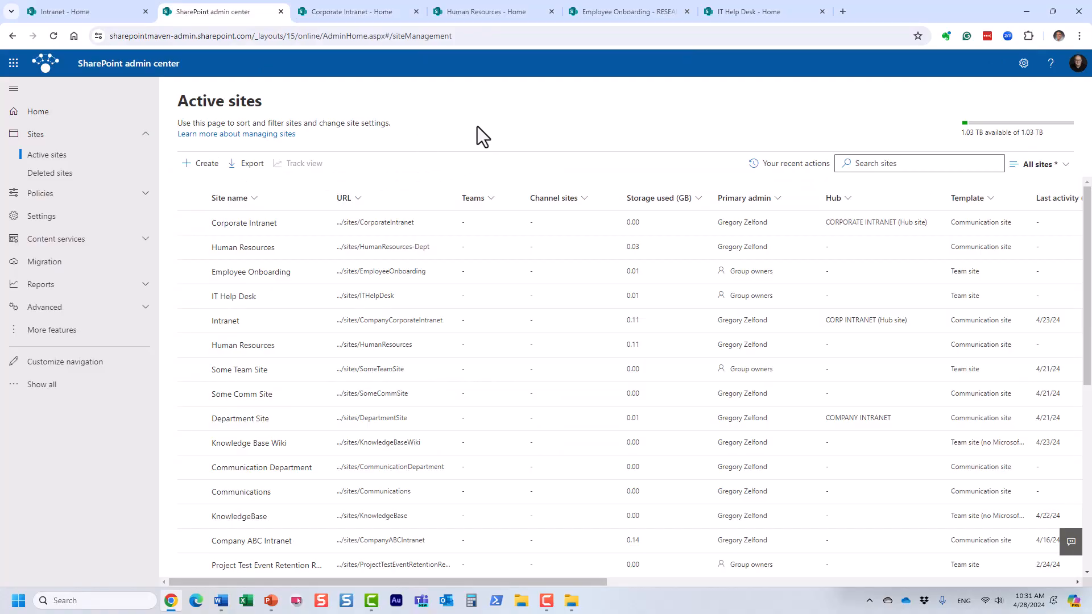
{"action": "left_click", "coordinate": [192, 248]}
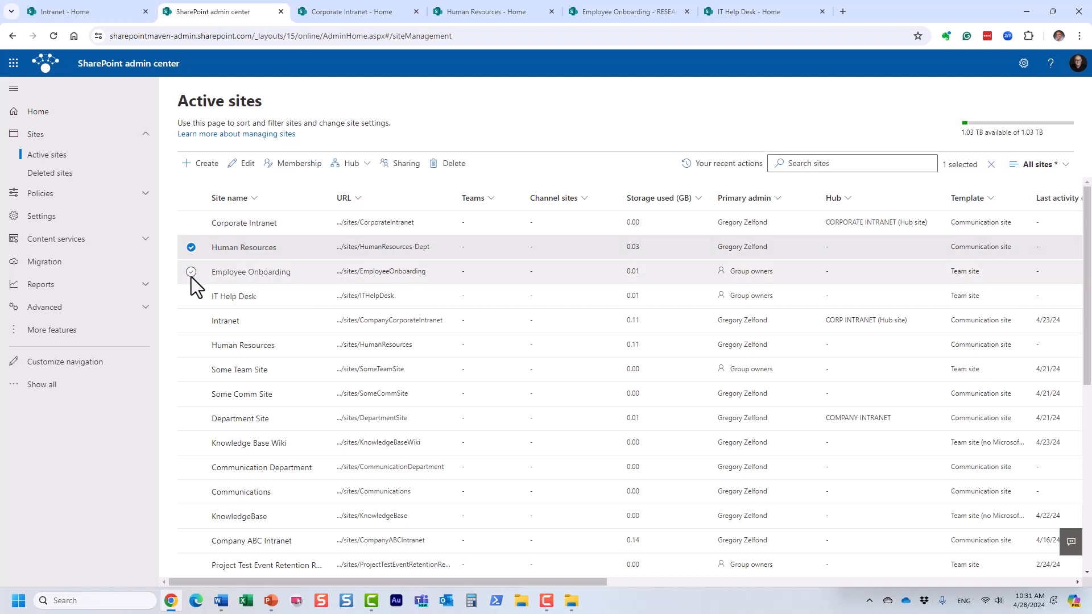
{"action": "left_click", "coordinate": [191, 272]}
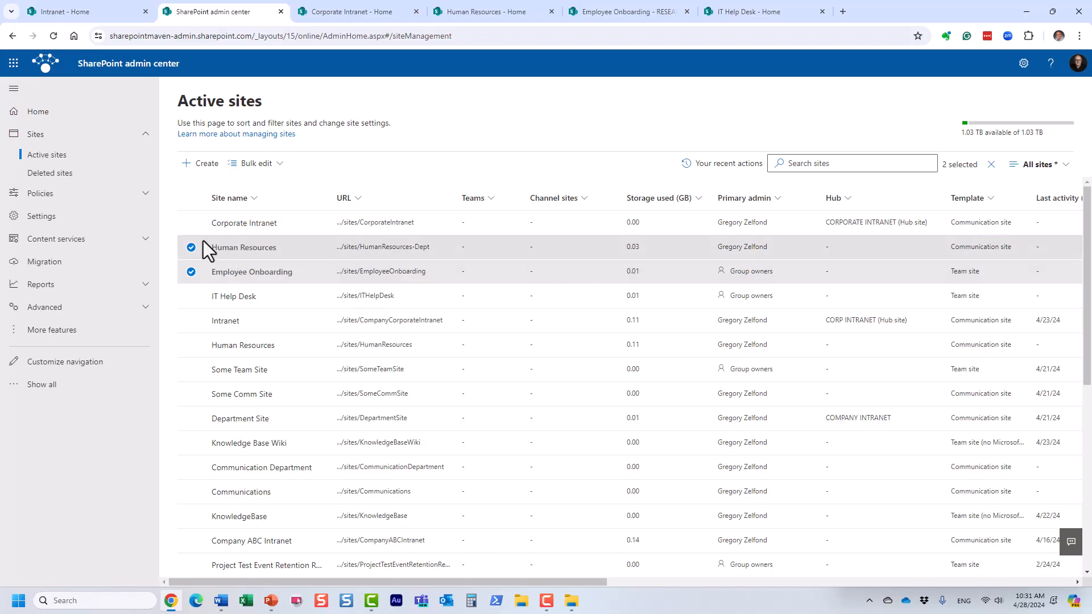
{"action": "left_click", "coordinate": [272, 170]}
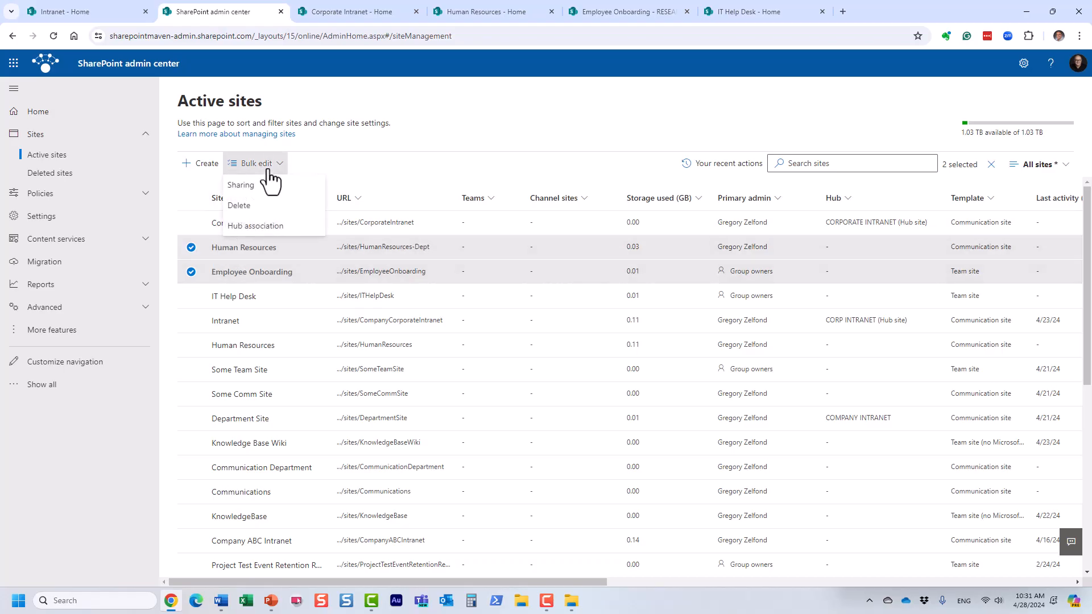
{"action": "left_click", "coordinate": [283, 226]}
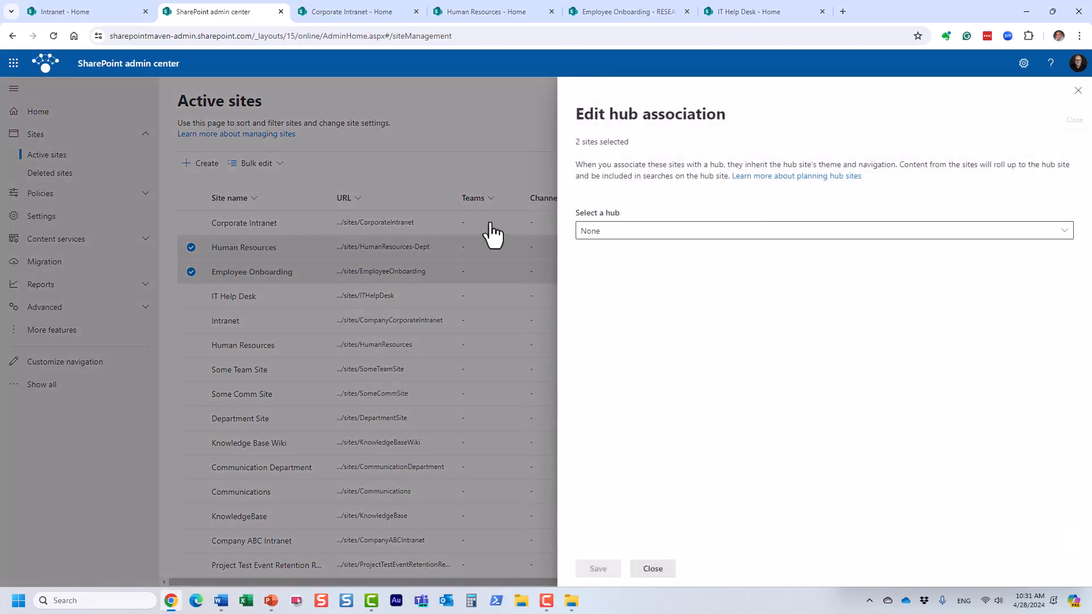
{"action": "left_click", "coordinate": [663, 570]}
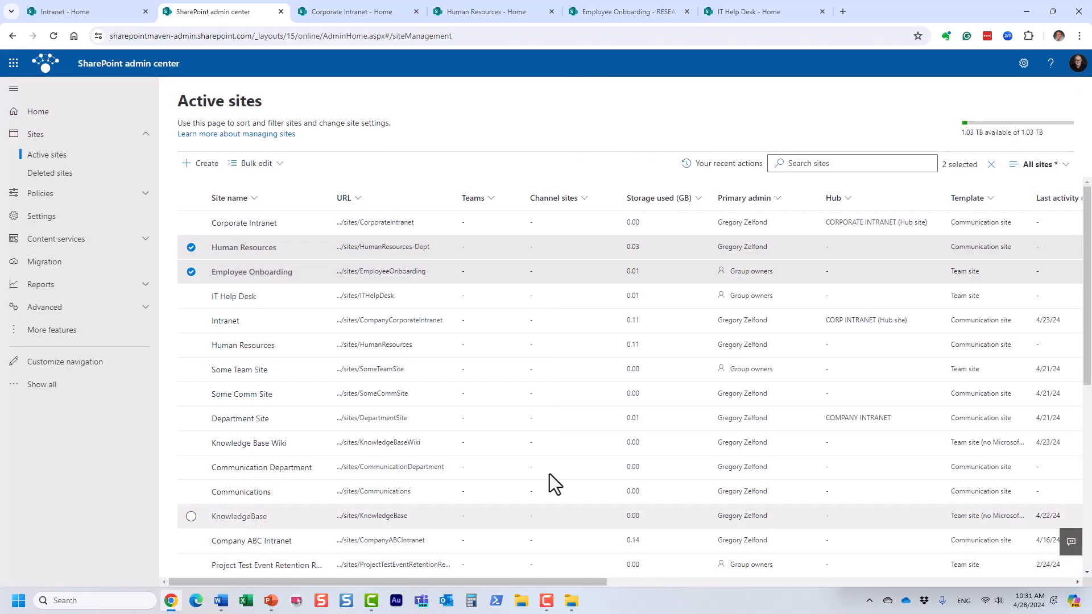
{"action": "left_click", "coordinate": [191, 271]}
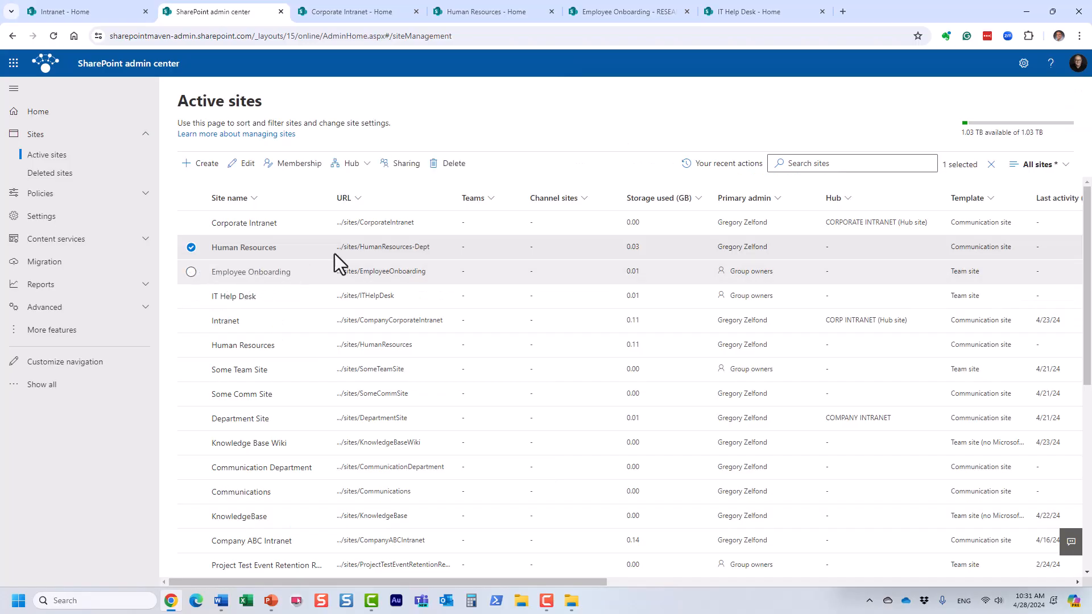
{"action": "left_click", "coordinate": [351, 164]}
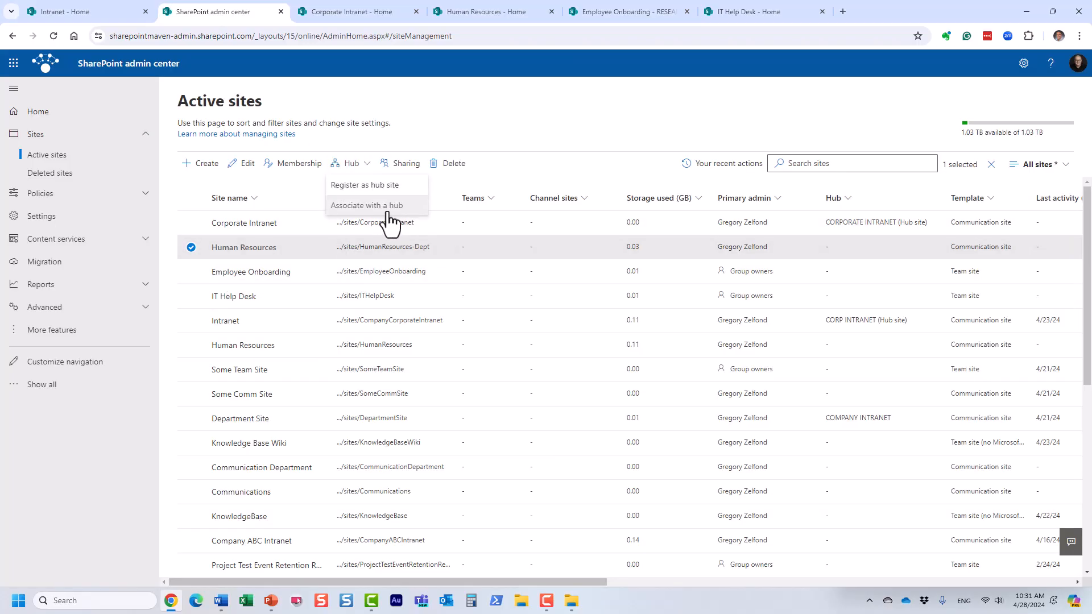
{"action": "left_click", "coordinate": [191, 271]}
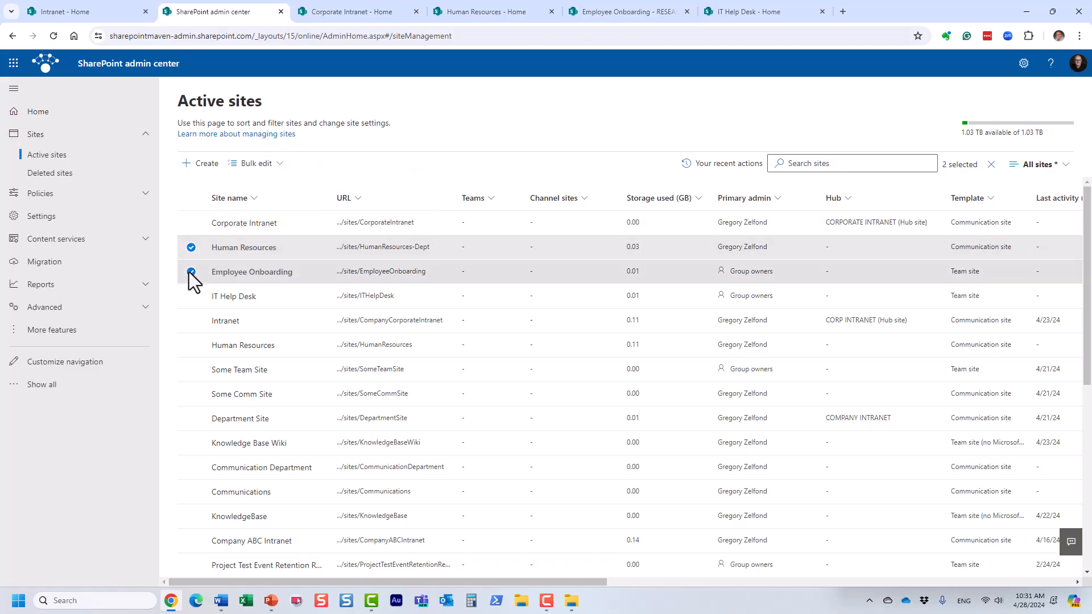
Step: Bulk-associate the selected Human Resources and Employee Onboarding sites with the CORPORATE INTRANET hub and save
{"action": "left_click", "coordinate": [267, 164]}
{"action": "left_click", "coordinate": [273, 228]}
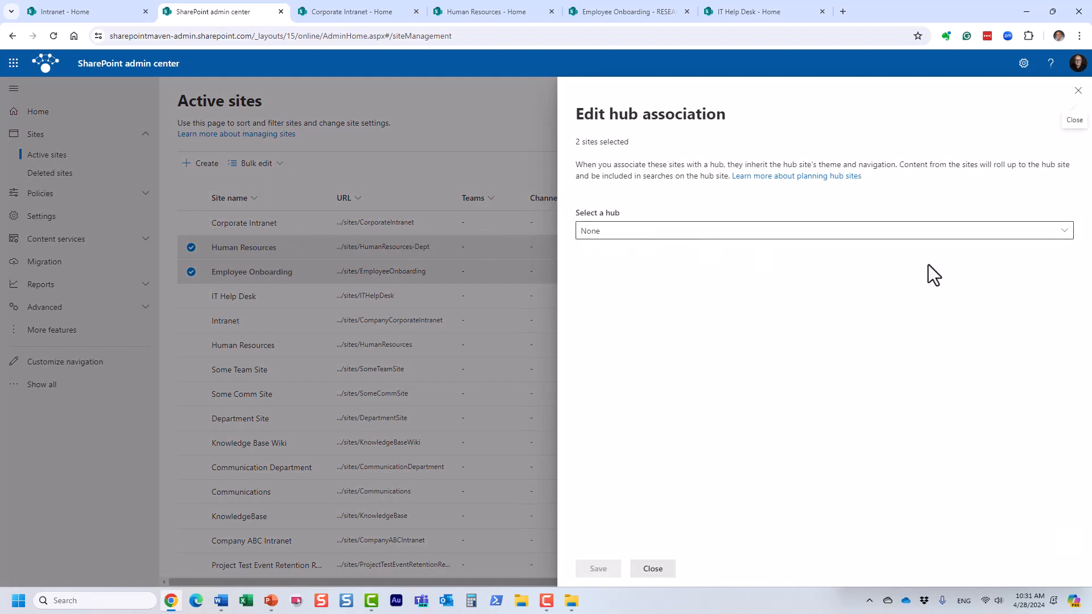
{"action": "left_click", "coordinate": [1062, 238]}
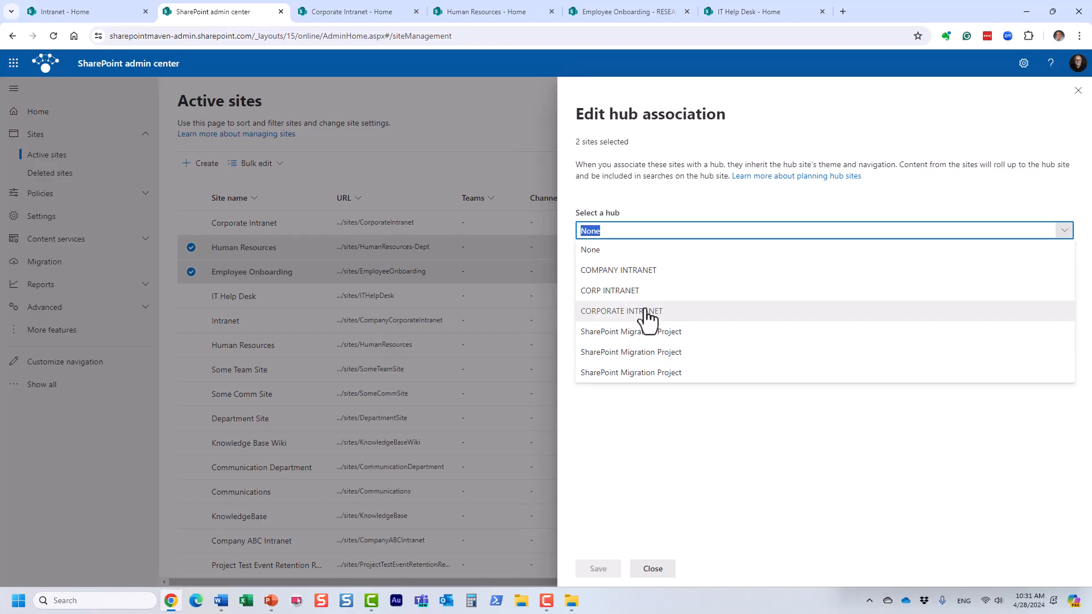
{"action": "left_click", "coordinate": [669, 316]}
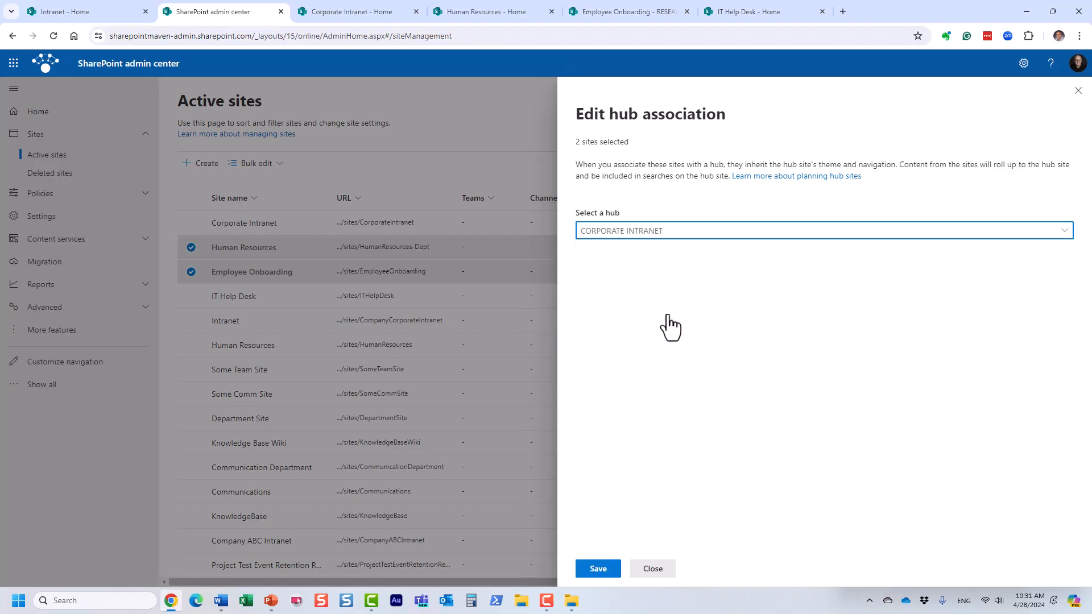
{"action": "left_click", "coordinate": [1062, 231]}
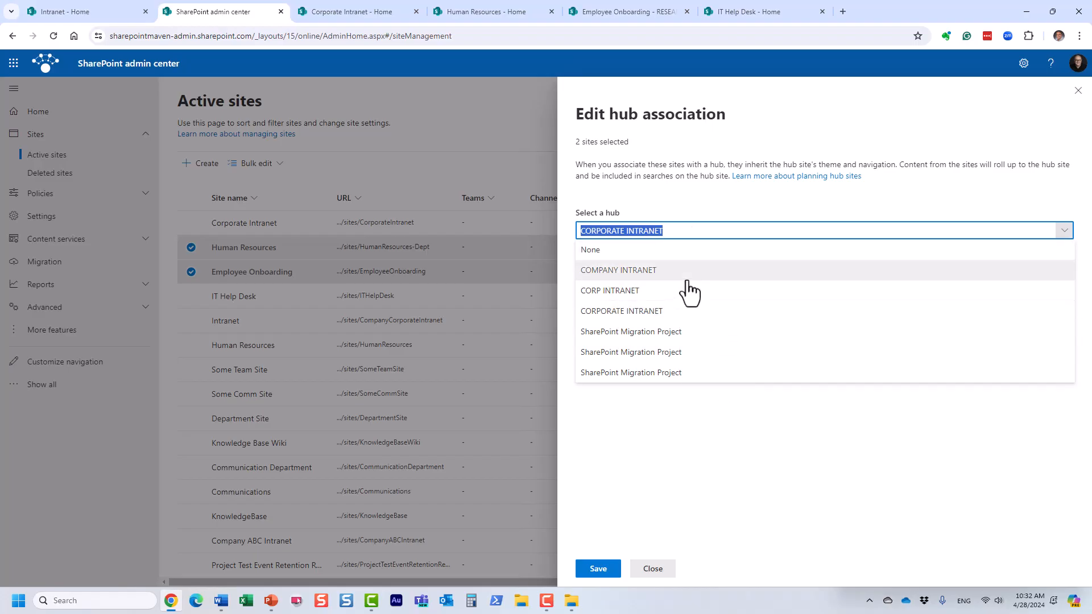
{"action": "left_click", "coordinate": [676, 314]}
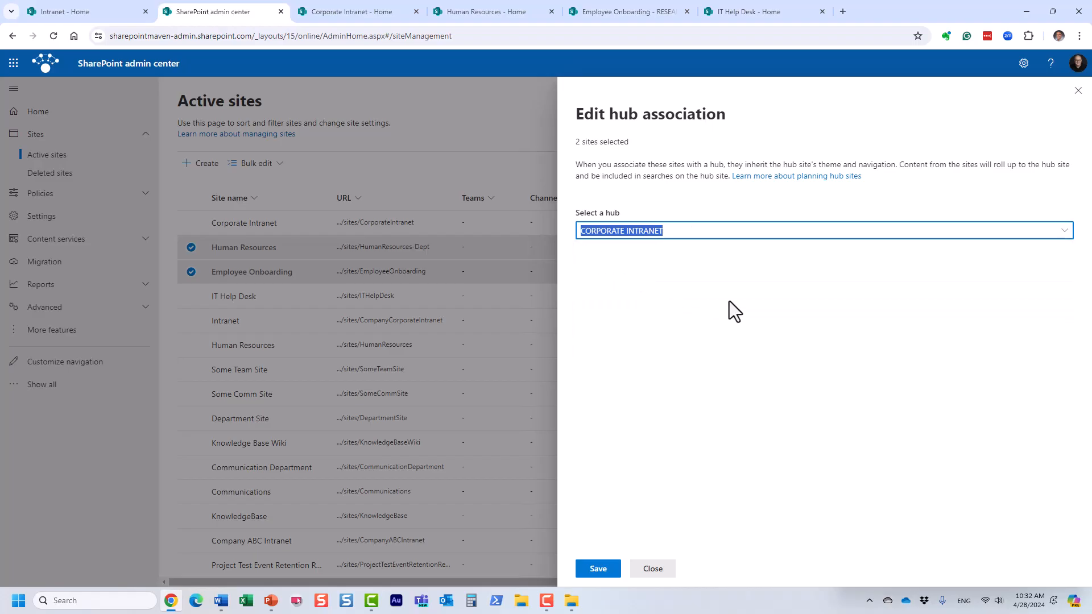
{"action": "left_click", "coordinate": [597, 570]}
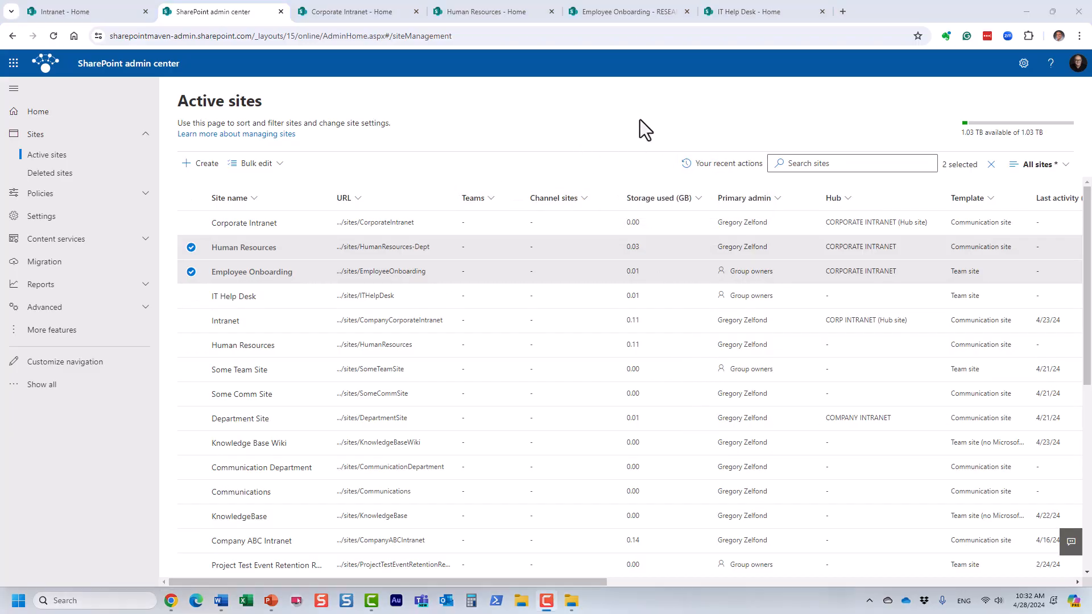
Step: Reload the Human Resources home page to check its hub navigation and theme
{"action": "left_click", "coordinate": [468, 10]}
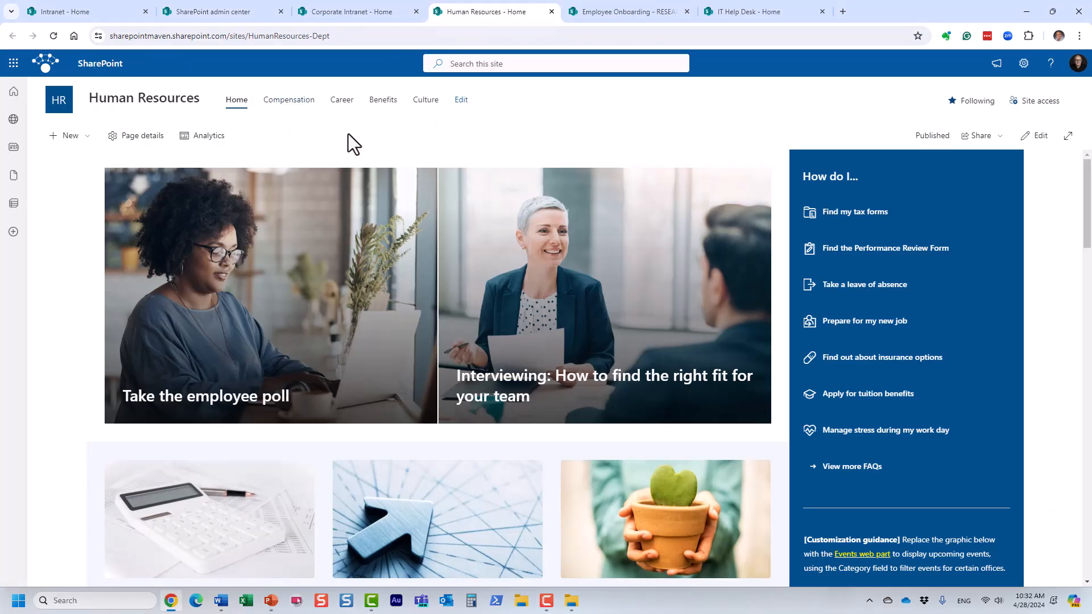
{"action": "left_click", "coordinate": [54, 36]}
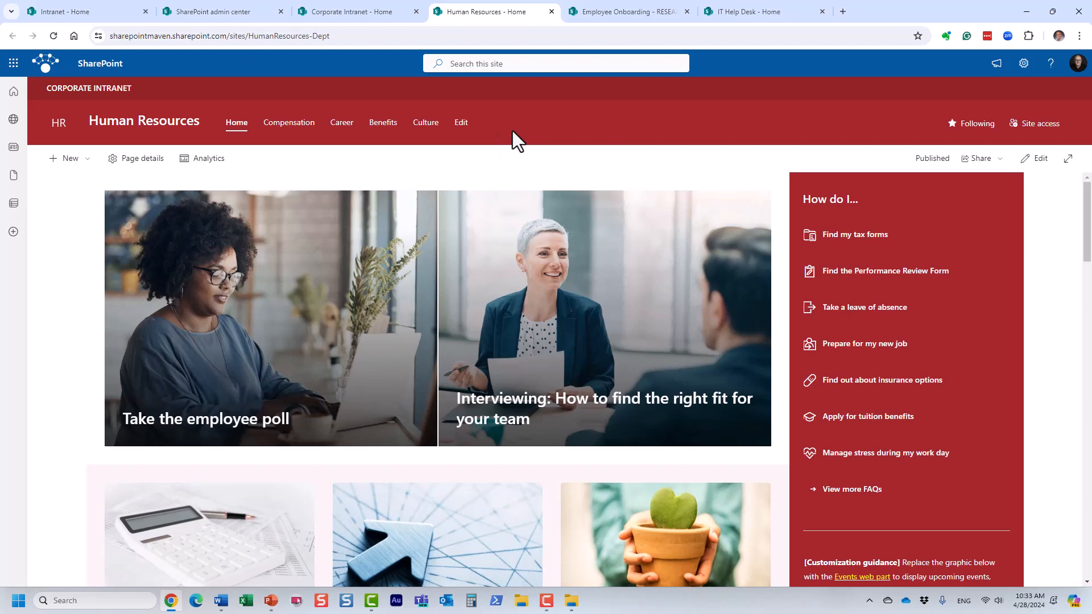
Step: View the IT Help Desk site's group membership and close the member list
{"action": "key", "text": "ctrl+6"}
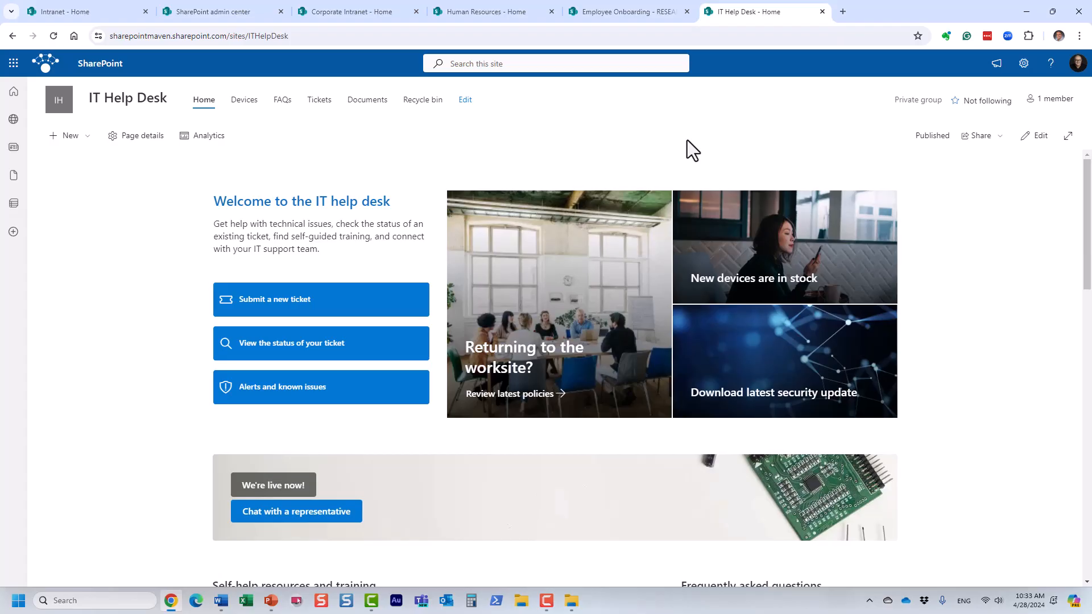
{"action": "left_click", "coordinate": [1047, 100]}
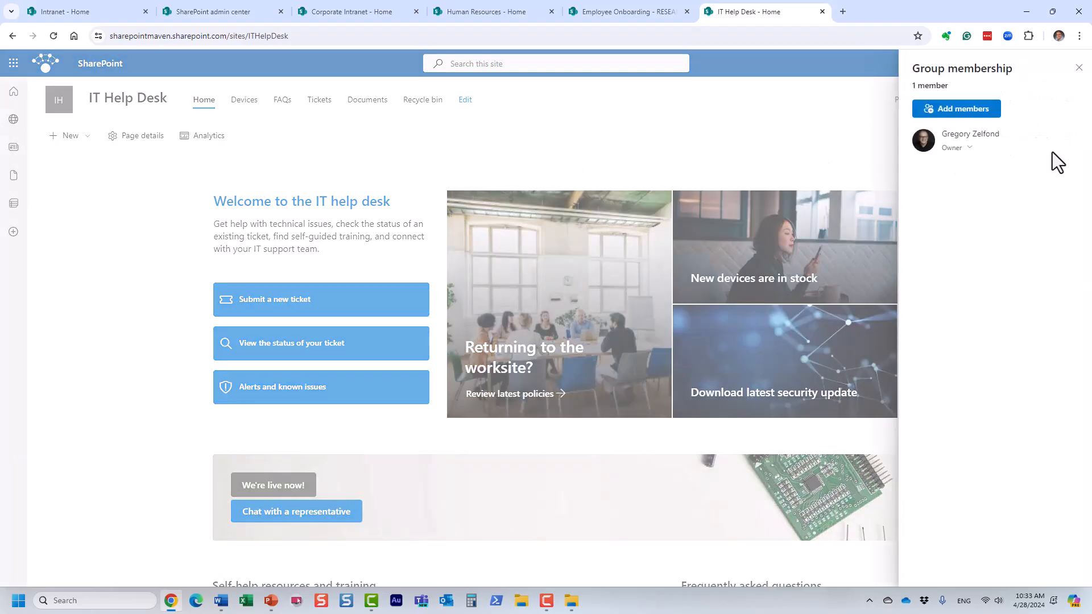
{"action": "left_click", "coordinate": [1078, 68]}
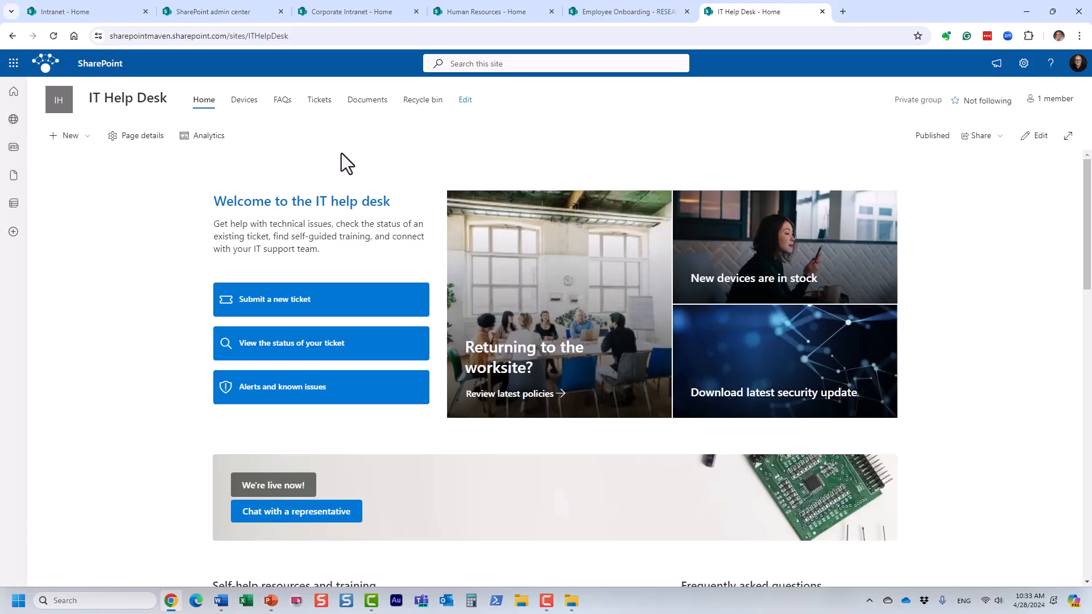
Step: Set the IT Help Desk site's hub association to CORPORATE INTRANET, save it and open the site's home page
{"action": "left_click", "coordinate": [1023, 63]}
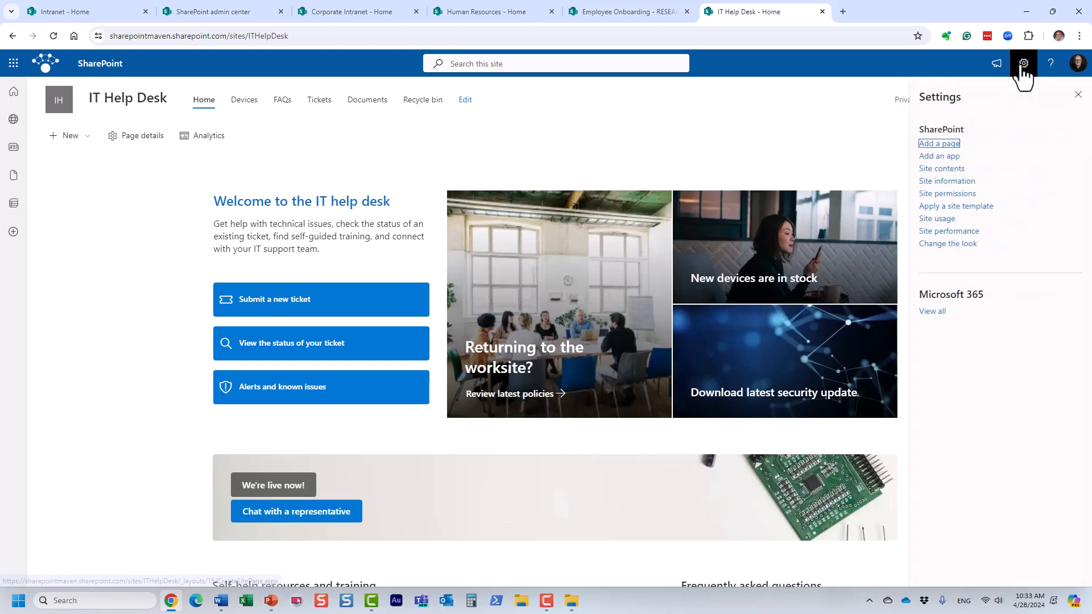
{"action": "left_click", "coordinate": [967, 196]}
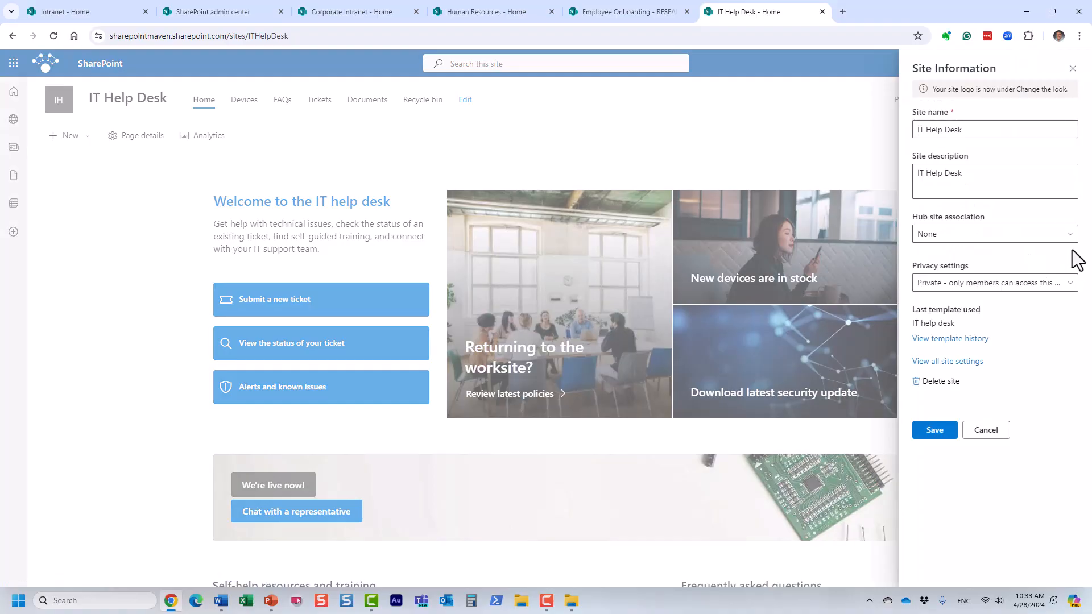
{"action": "left_click", "coordinate": [1073, 236]}
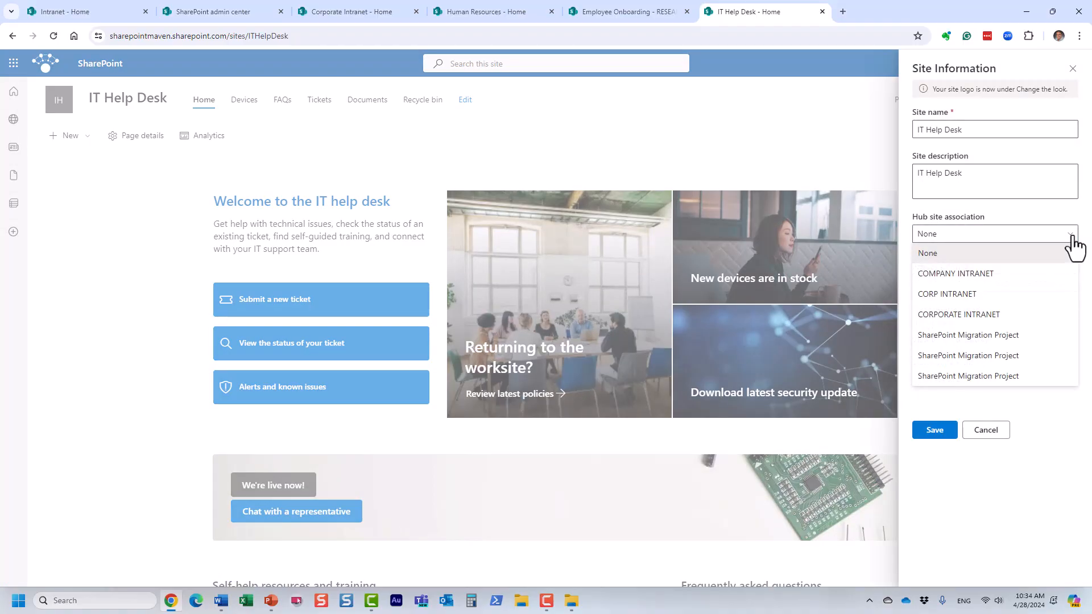
{"action": "left_click", "coordinate": [1014, 316]}
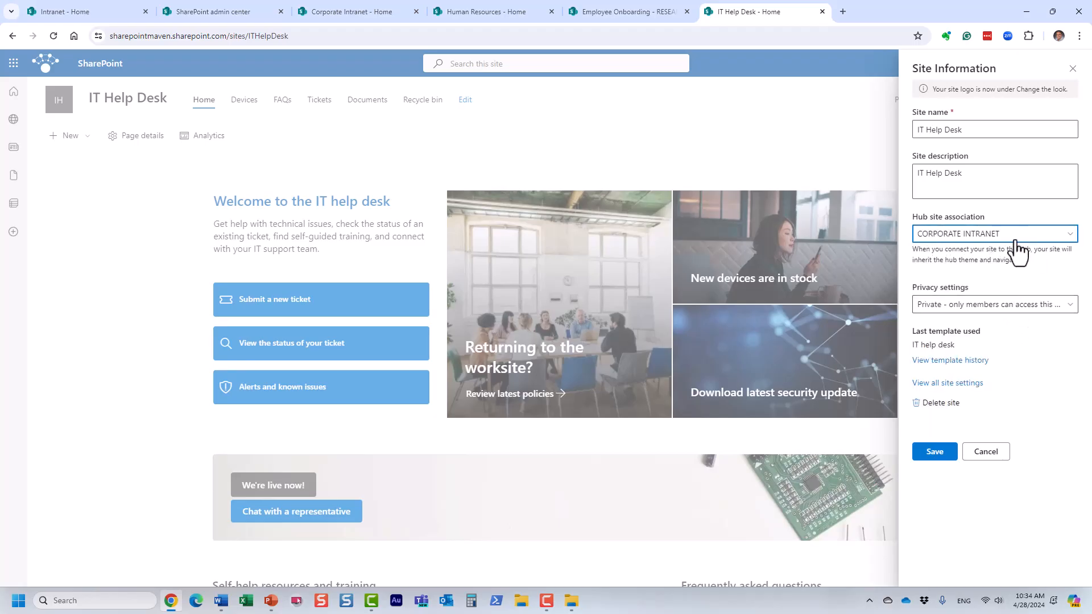
{"action": "left_click", "coordinate": [937, 453]}
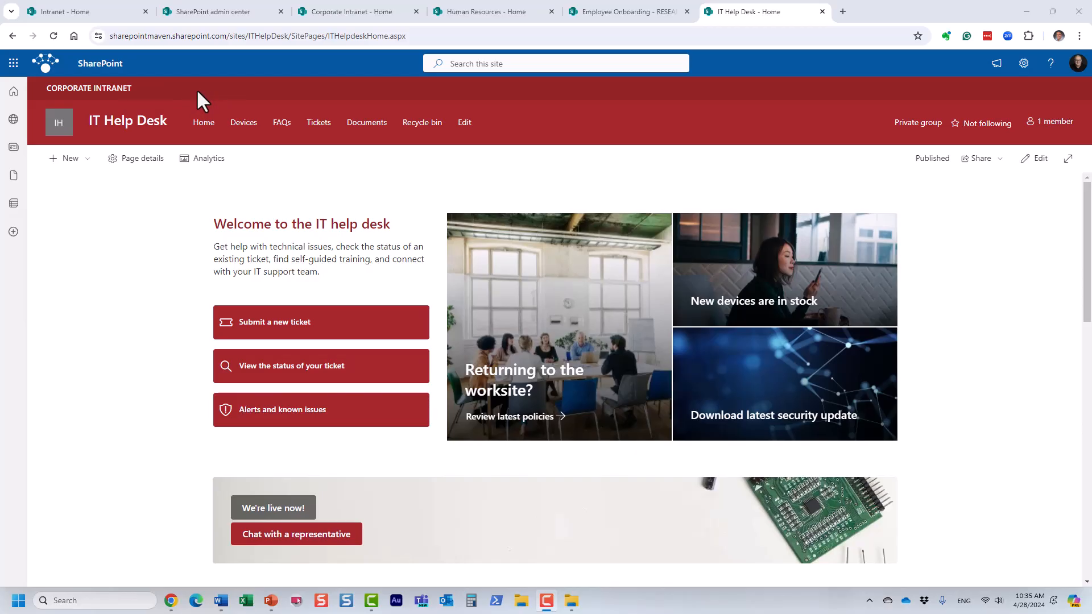
{"action": "left_click", "coordinate": [50, 132]}
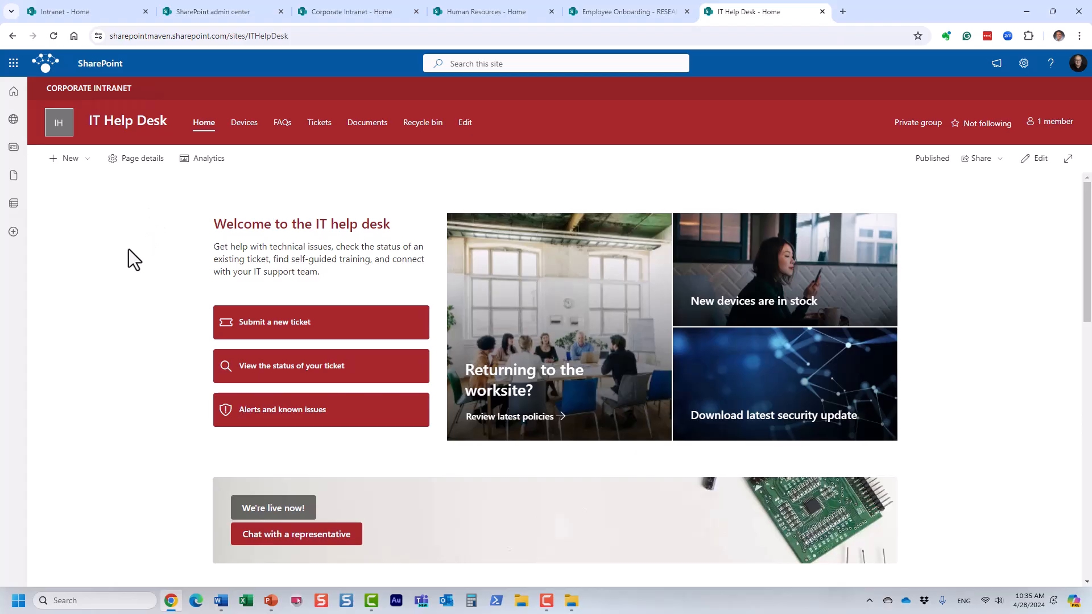
Step: Copy the IT Help Desk site's address and go to the Corporate Intranet hub's home page
{"action": "left_click", "coordinate": [319, 38]}
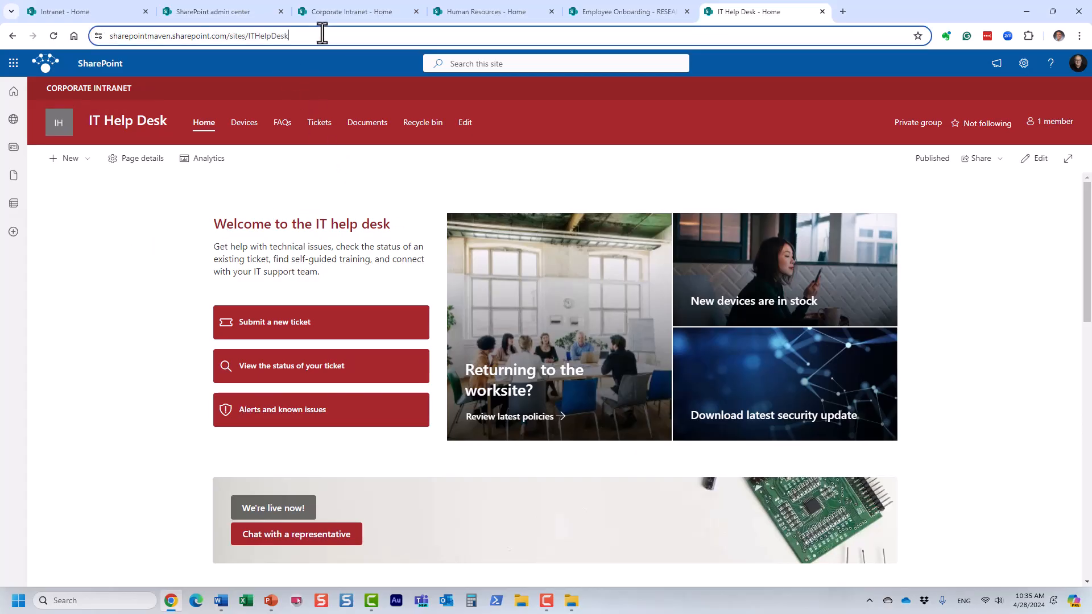
{"action": "right_click", "coordinate": [185, 33]}
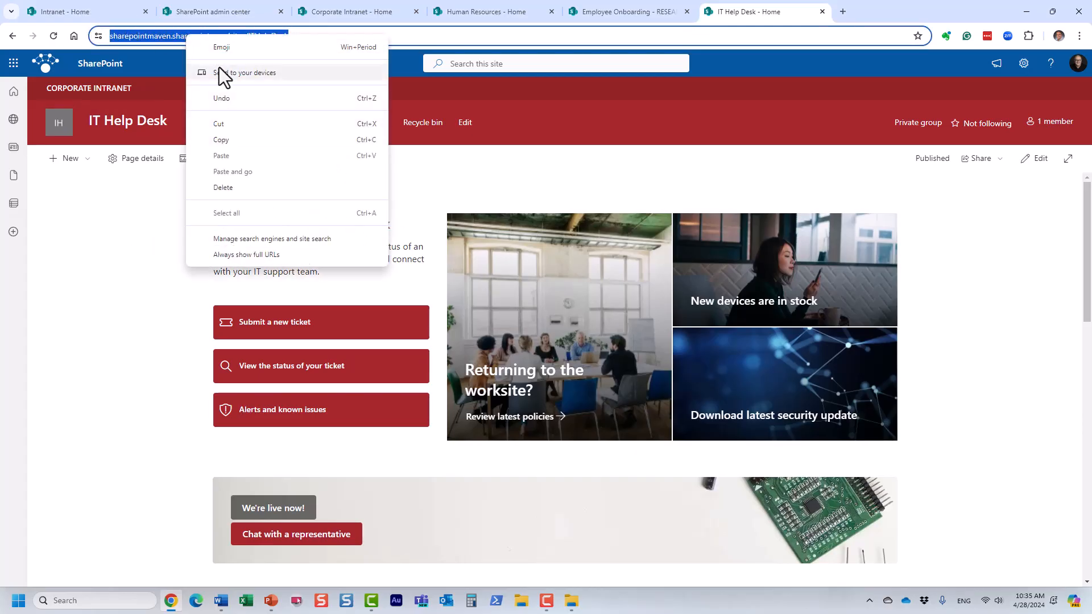
{"action": "left_click", "coordinate": [233, 140]}
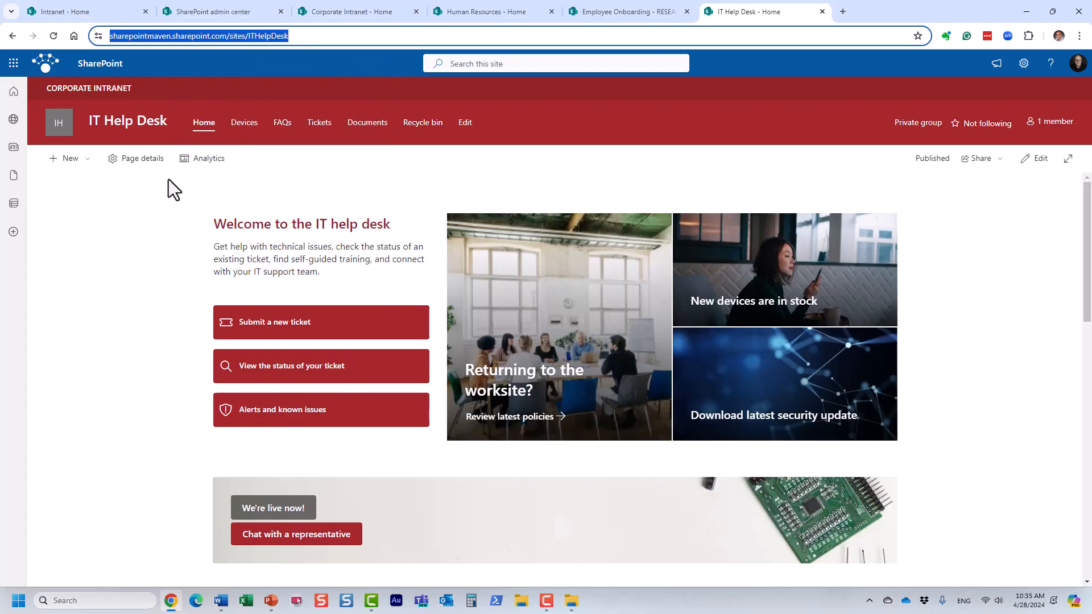
{"action": "left_click", "coordinate": [108, 88]}
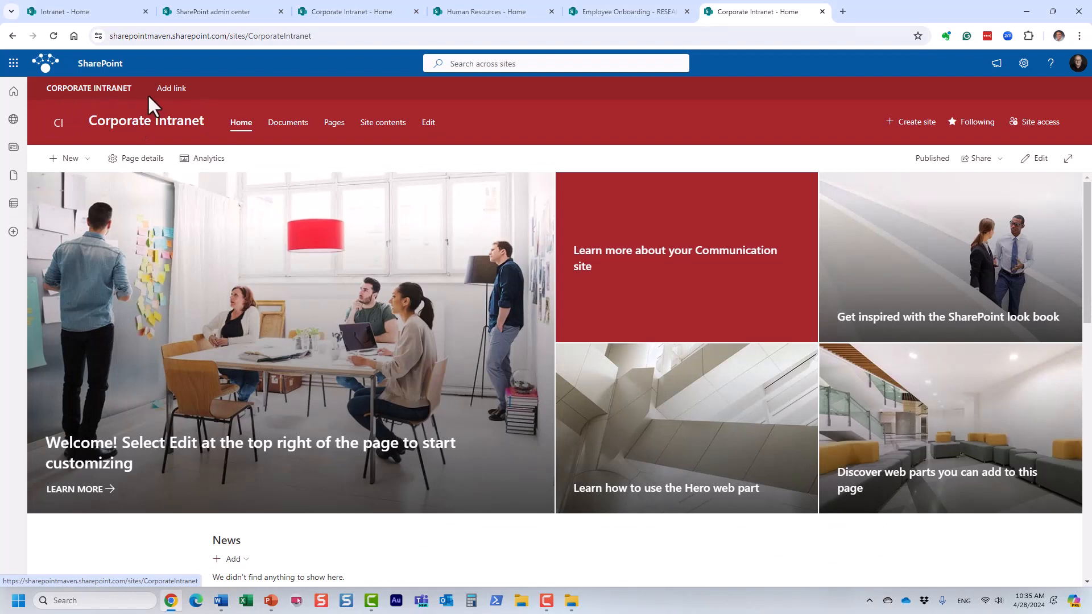
Step: Add a hub navigation link named IT HELP DESK using the copied site address, and save the navigation
{"action": "left_click", "coordinate": [179, 96]}
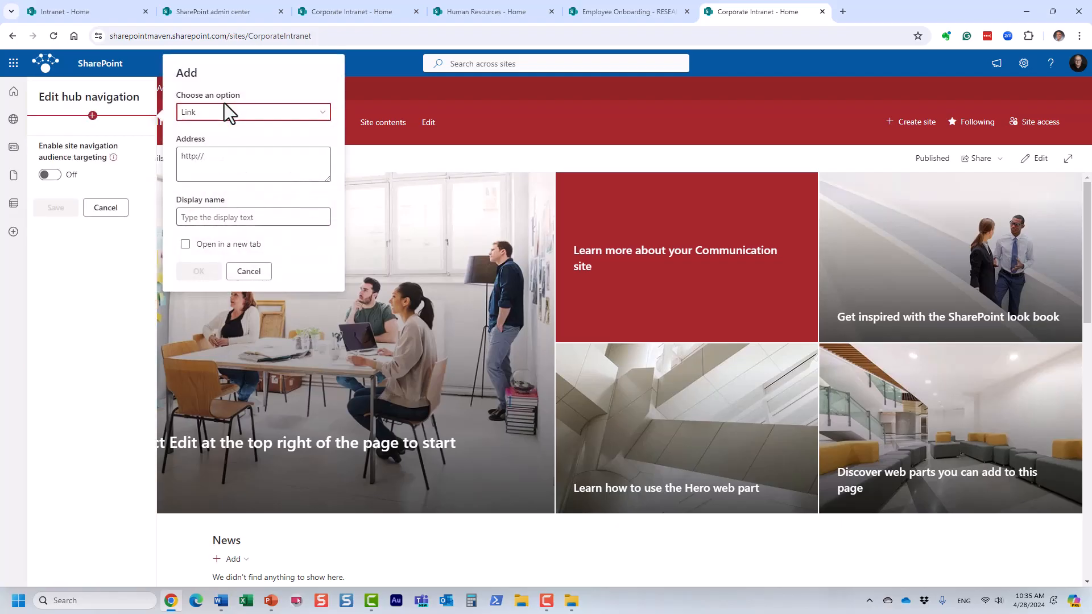
{"action": "left_click", "coordinate": [207, 158]}
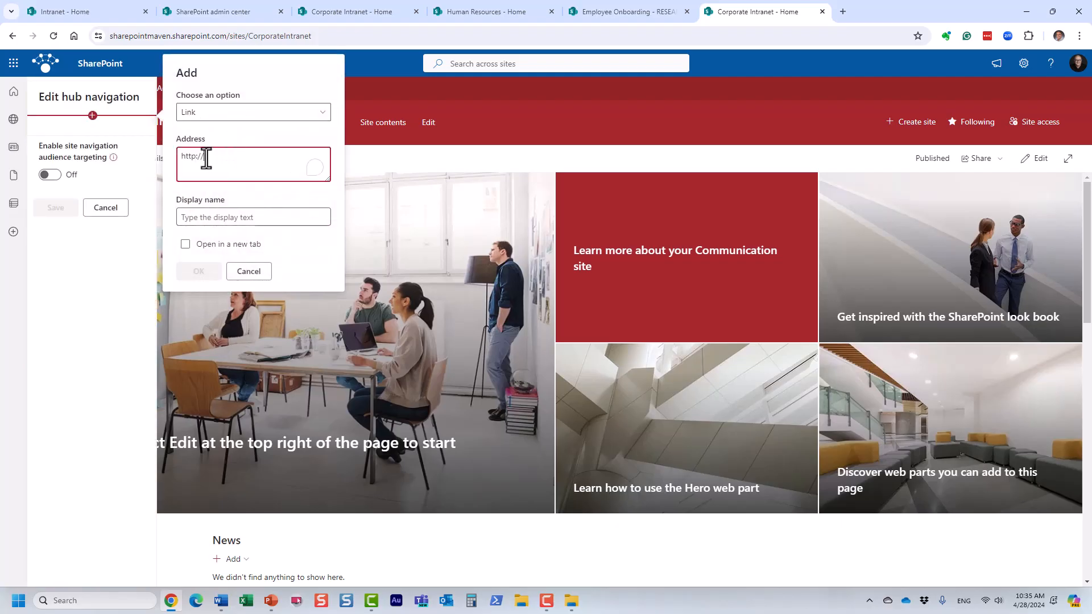
{"action": "triple_click", "coordinate": [209, 158]}
{"action": "key", "text": "ctrl+v"}
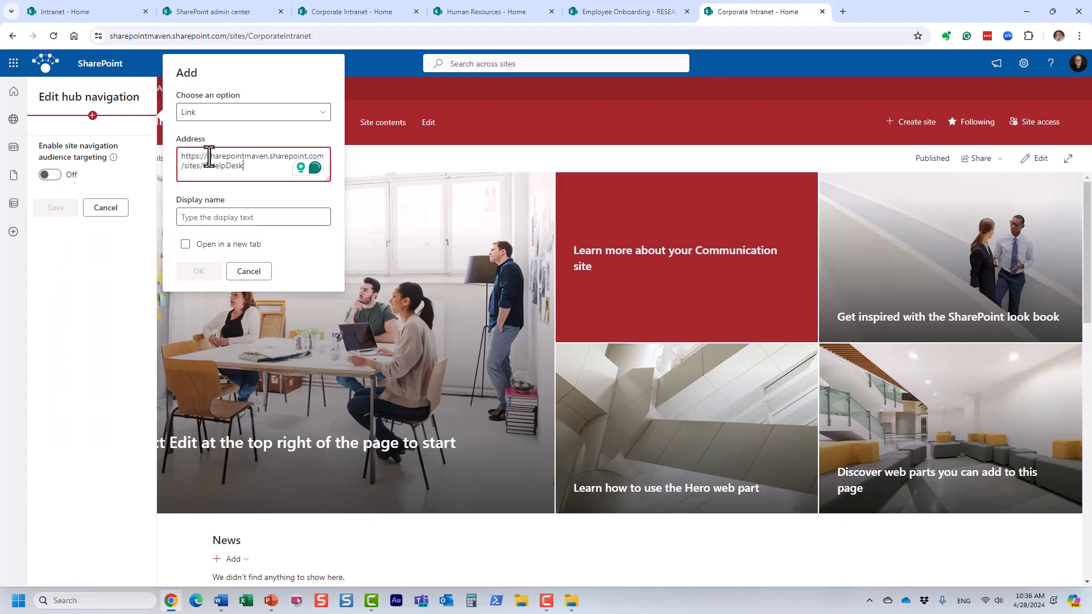
{"action": "left_click", "coordinate": [210, 216]}
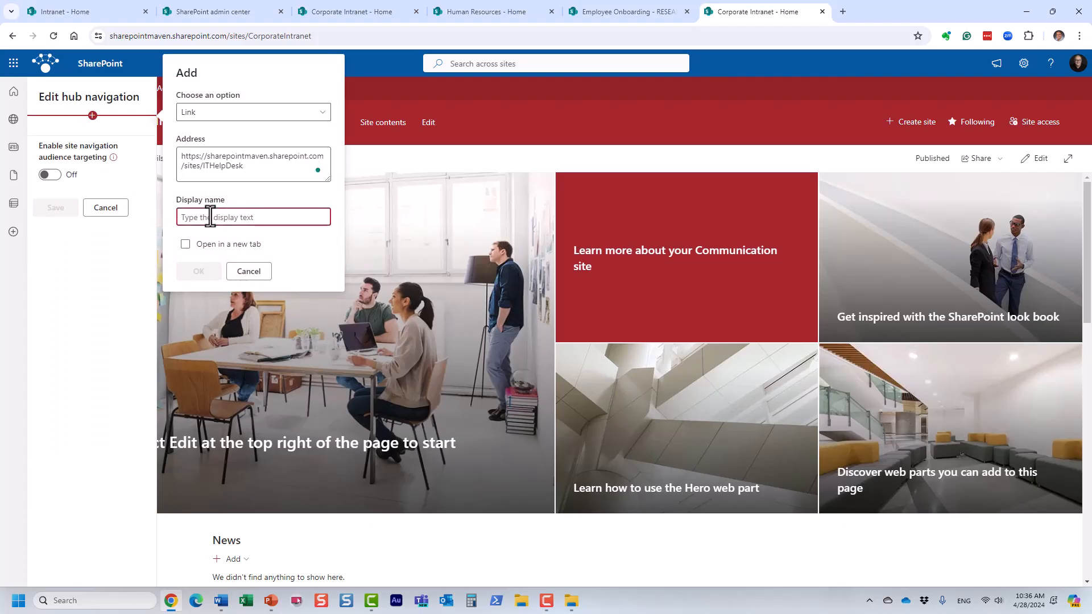
{"action": "type", "text": "IT HEK"}
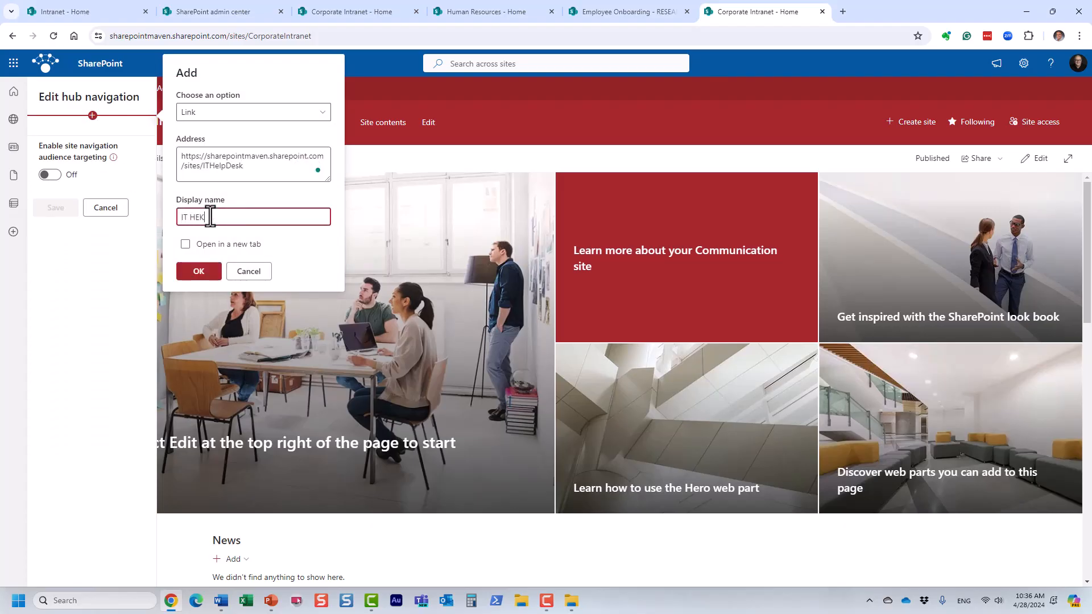
{"action": "key", "text": "BackSpace"}
{"action": "type", "text": "LP DESK"}
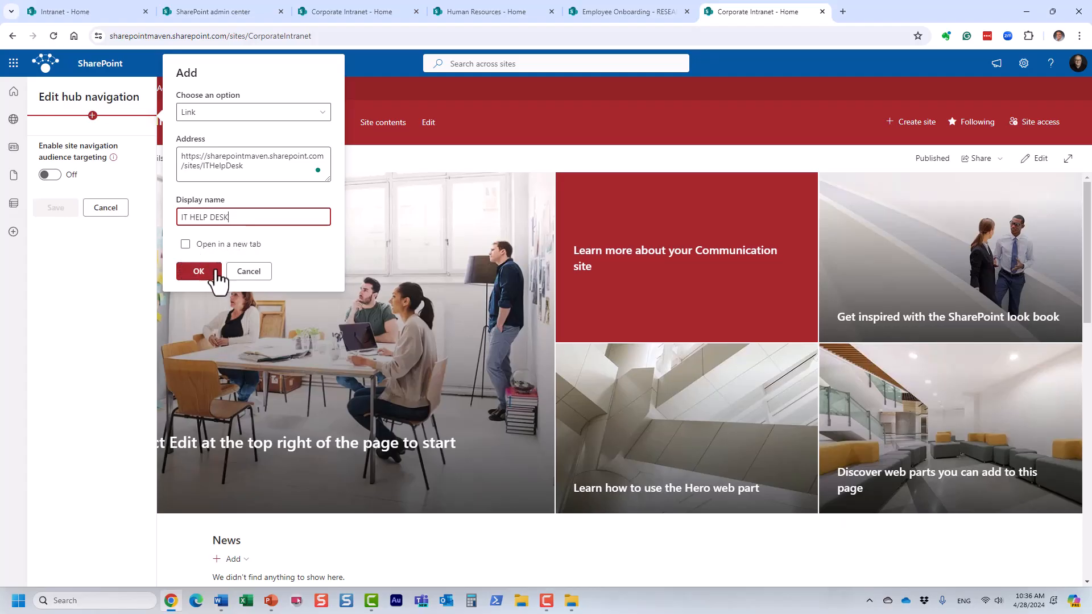
{"action": "left_click", "coordinate": [196, 273]}
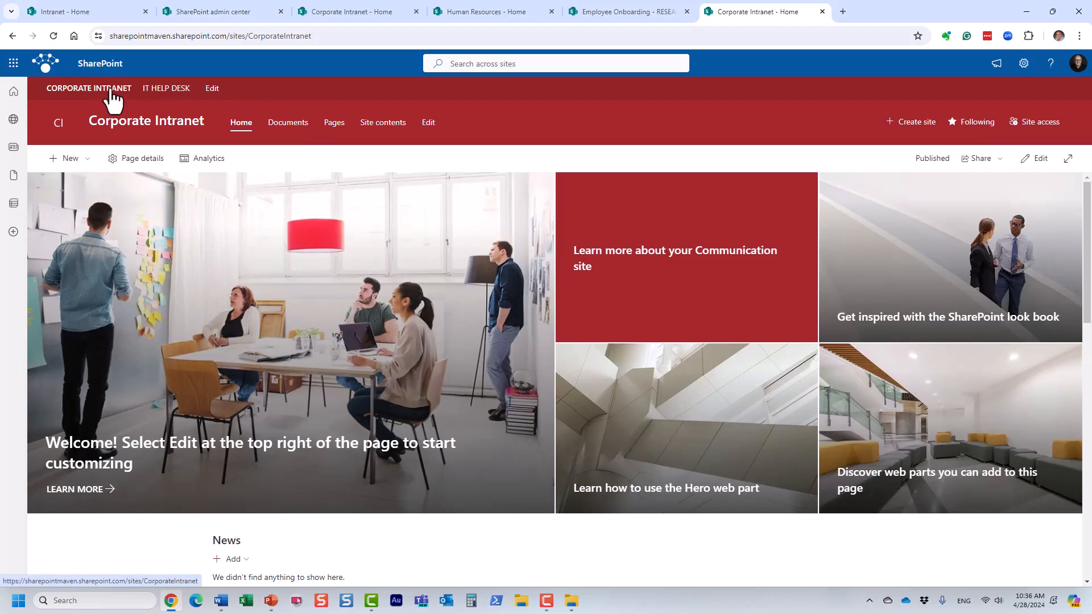
Step: Follow the IT HELP DESK hub link and reload the site to check its hub navigation
{"action": "left_click", "coordinate": [155, 90]}
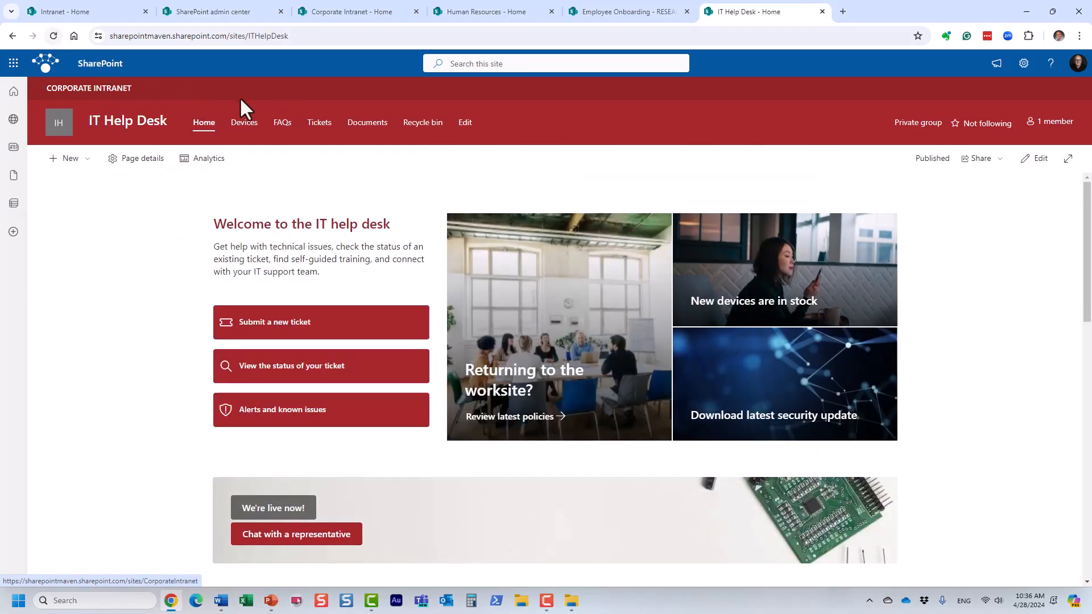
{"action": "left_click", "coordinate": [52, 36]}
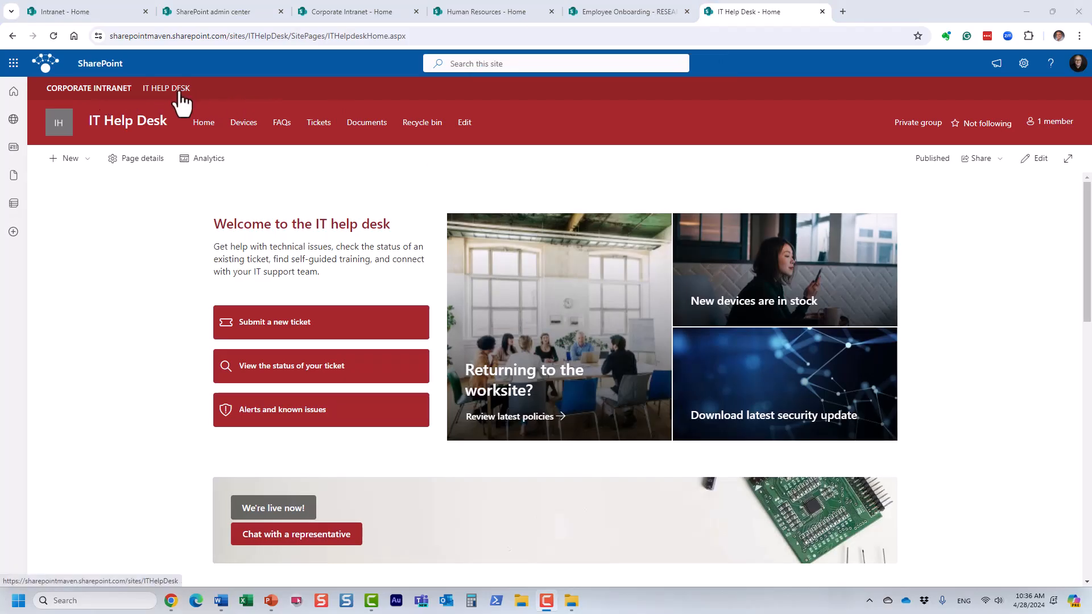
Step: Copy the Human Resources site's address, go to the Corporate Intranet hub's home page and refresh its navigation
{"action": "left_click", "coordinate": [483, 12]}
{"action": "left_click", "coordinate": [243, 36]}
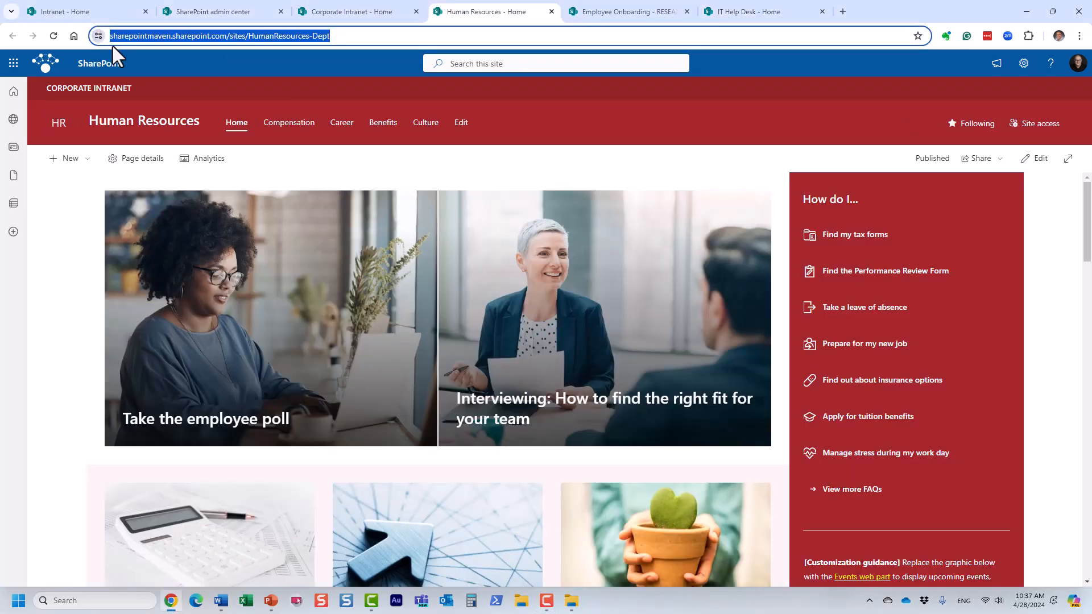
{"action": "left_click", "coordinate": [102, 90]}
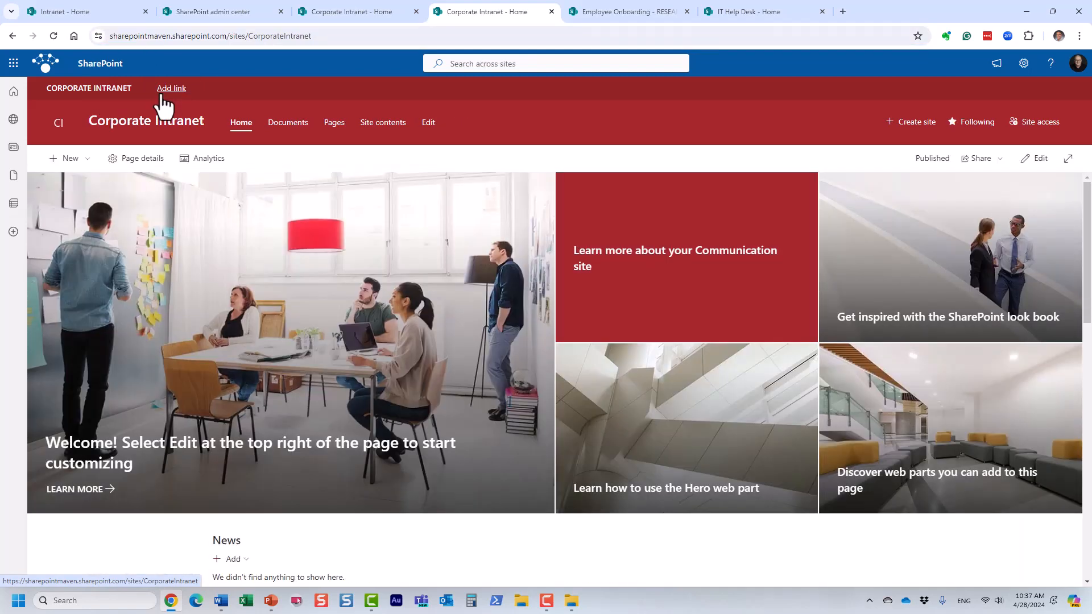
{"action": "left_click", "coordinate": [55, 37]}
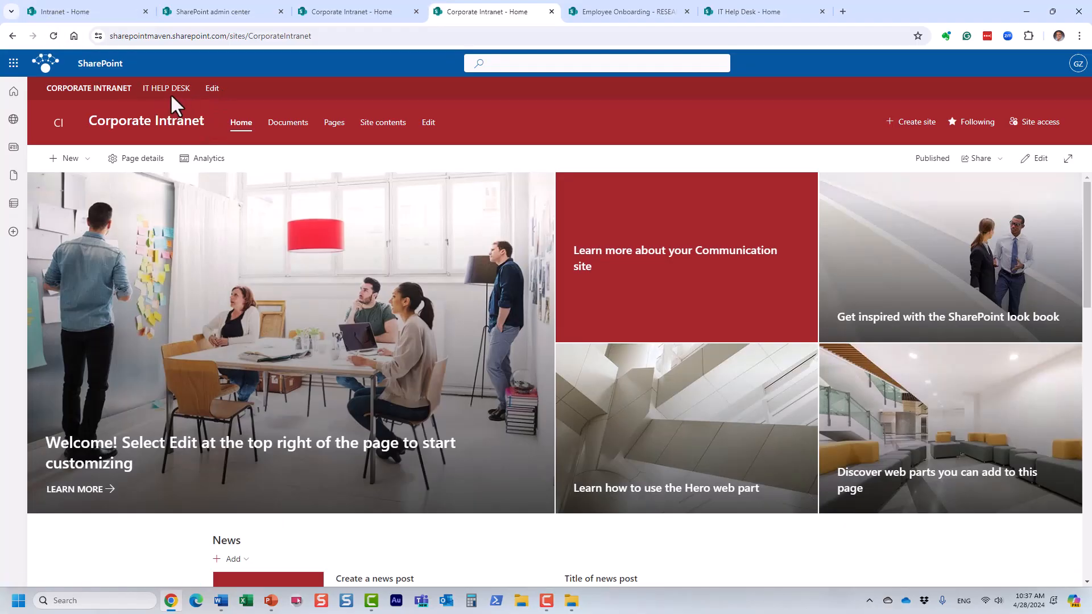
Step: Add a HUMAN RESOURCES link with the copied address after IT HELP DESK in the hub navigation and save
{"action": "left_click", "coordinate": [212, 90]}
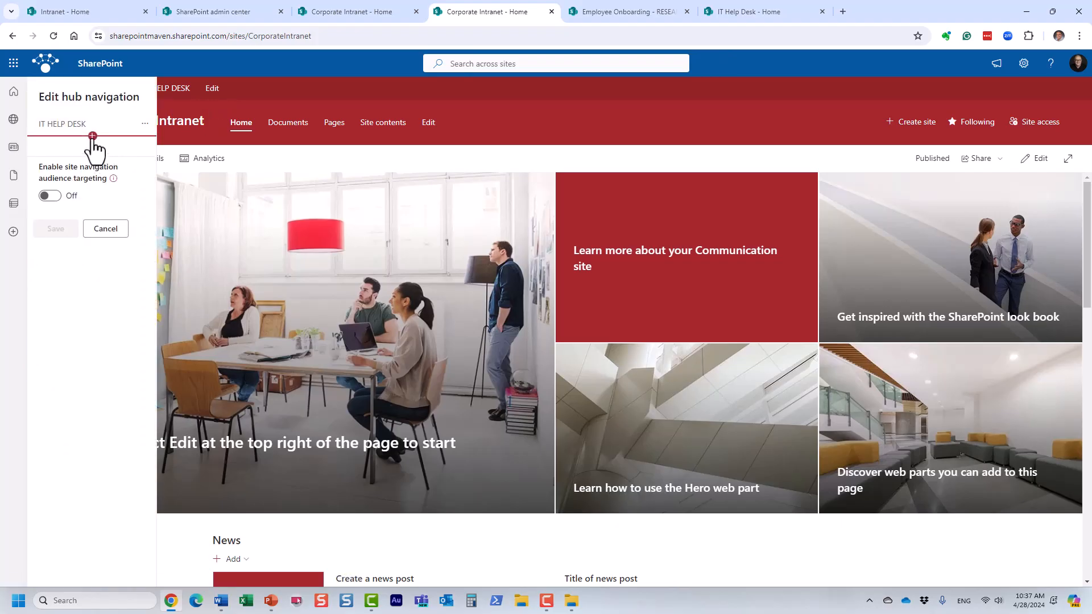
{"action": "left_click", "coordinate": [92, 137]}
{"action": "left_click_drag", "start_coordinate": [227, 165], "coordinate": [175, 161]}
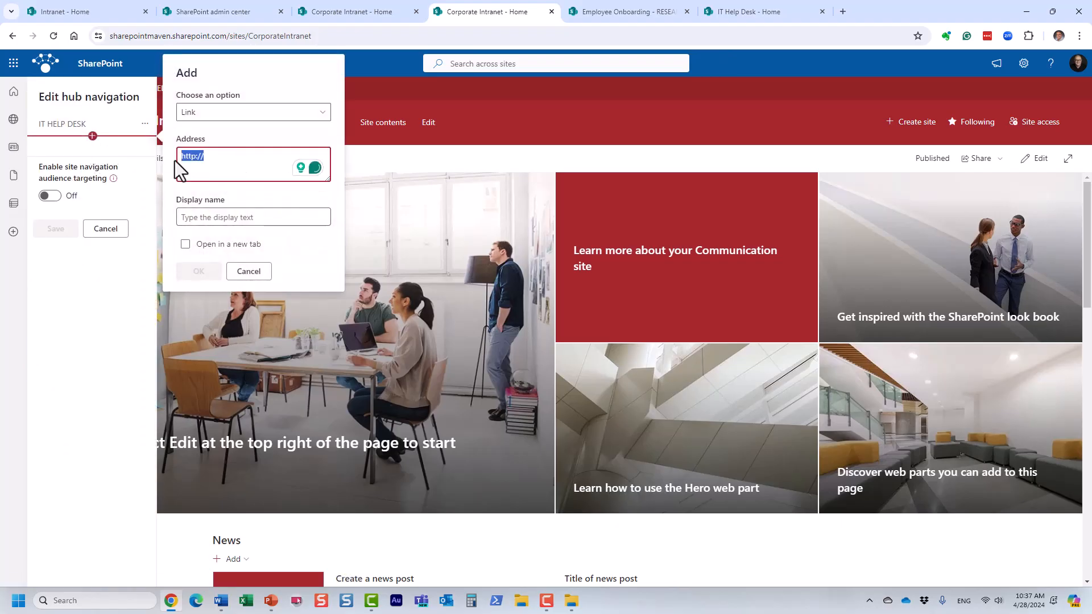
{"action": "key", "text": "ctrl+v"}
{"action": "left_click", "coordinate": [207, 217]}
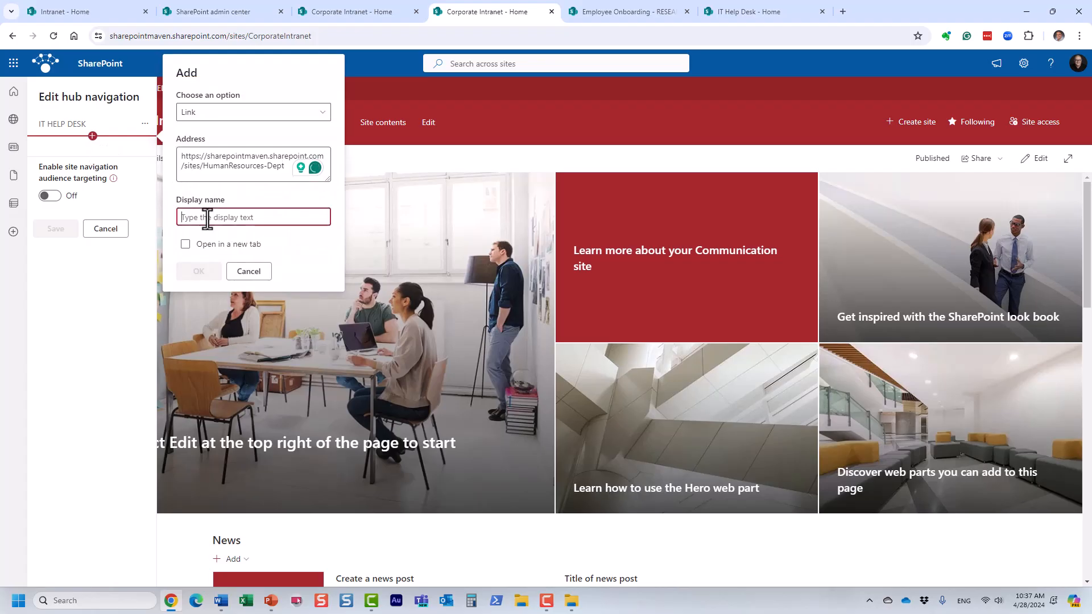
{"action": "type", "text": "HUMAN RESOURCES"}
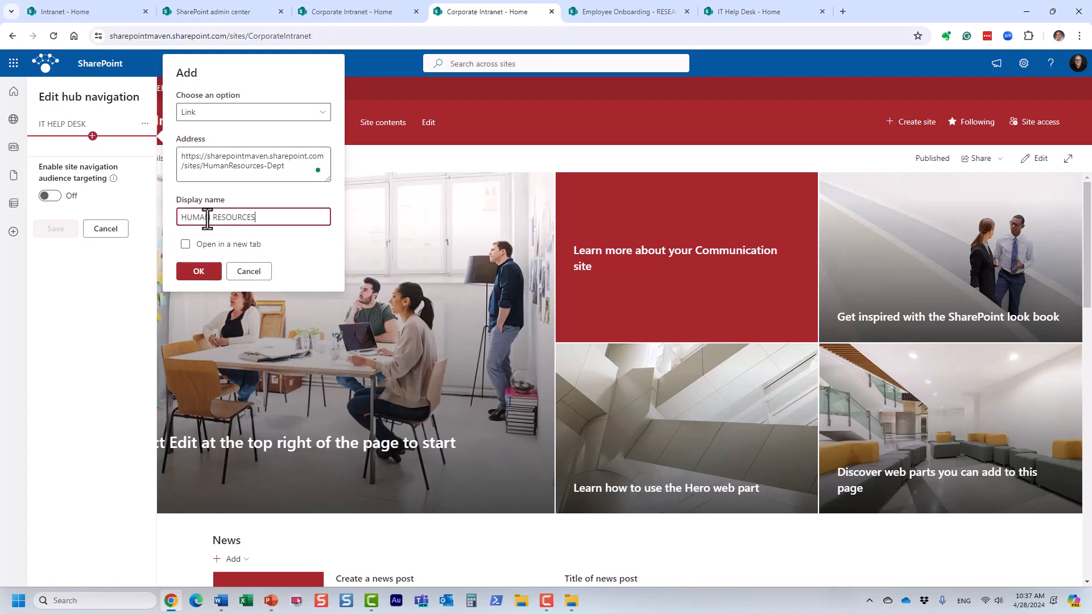
{"action": "left_click", "coordinate": [193, 274]}
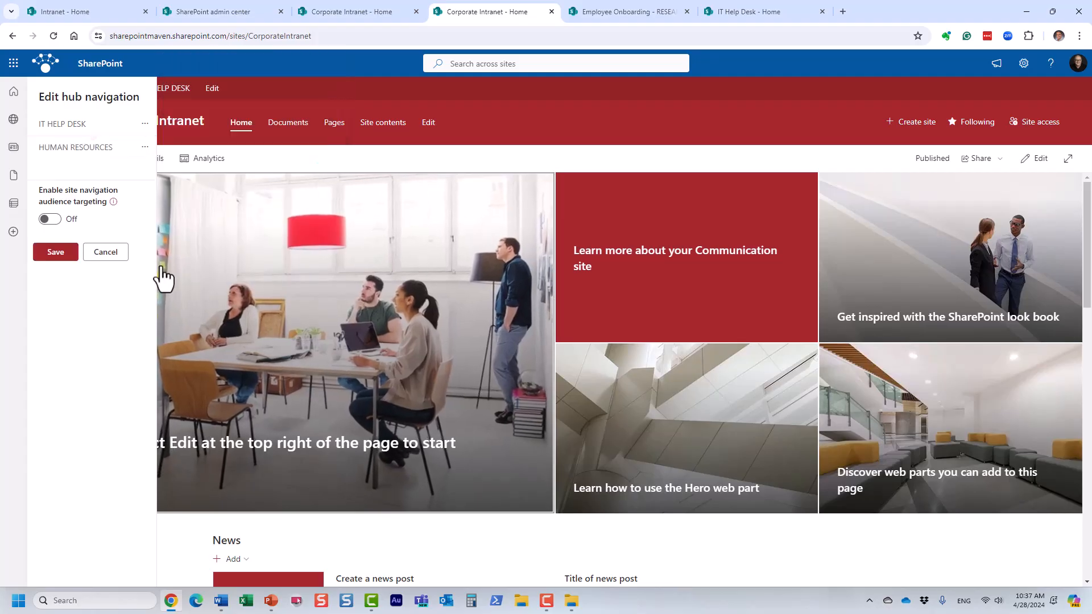
{"action": "left_click", "coordinate": [66, 255]}
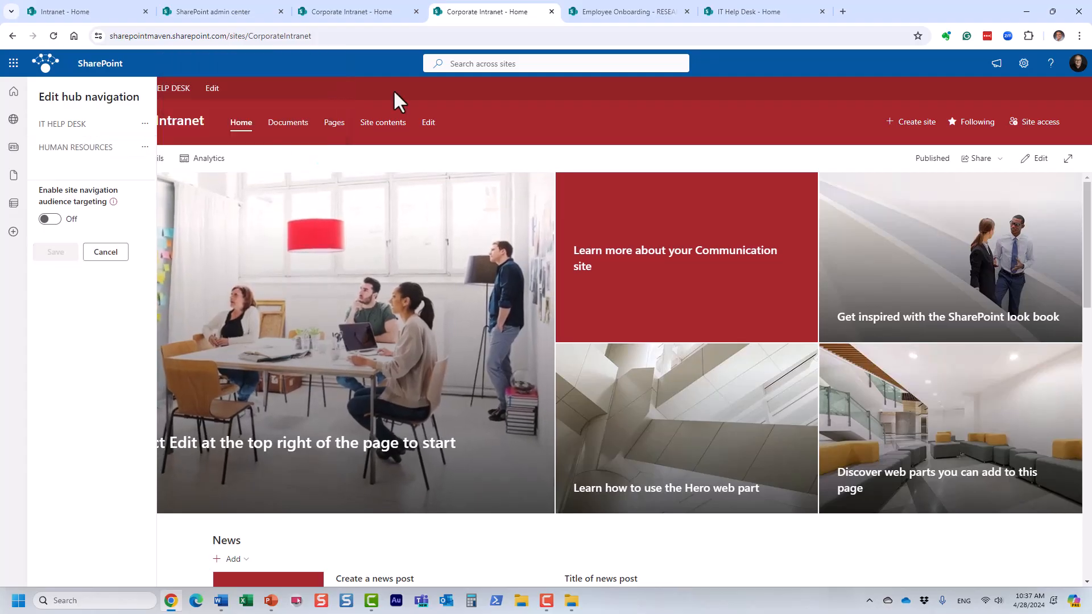
Step: Reload the Employee Onboarding site, copy its home page address and go to the Corporate Intranet hub's home page
{"action": "left_click", "coordinate": [625, 12]}
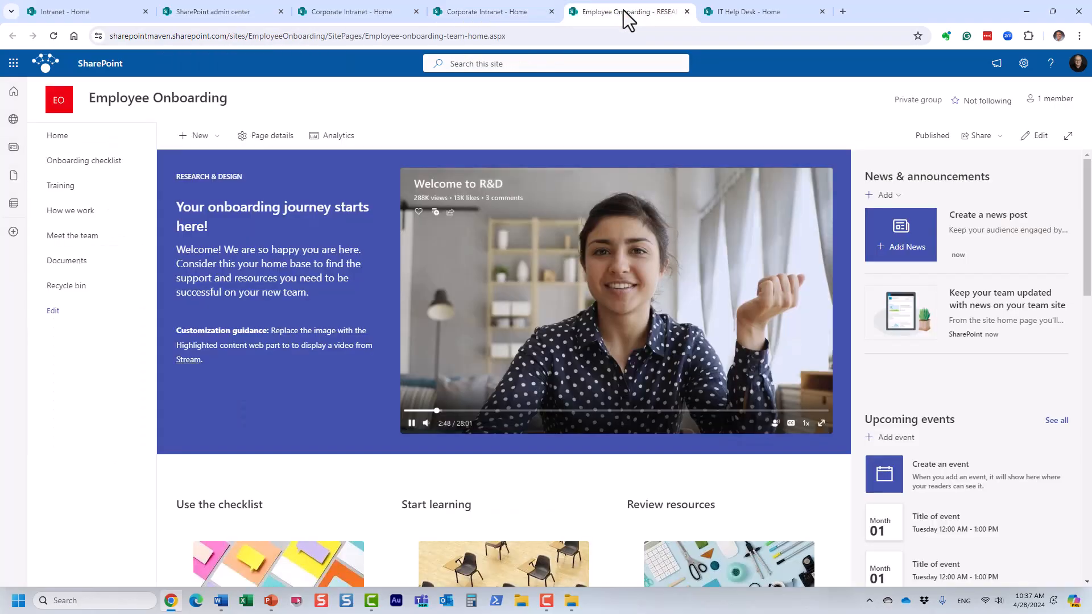
{"action": "left_click", "coordinate": [54, 35]}
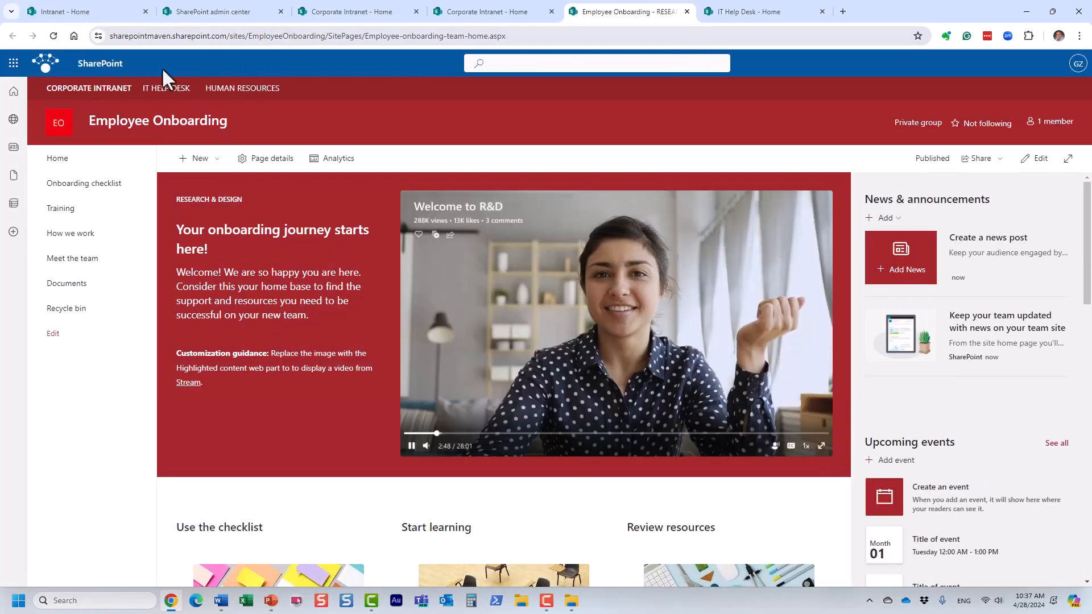
{"action": "left_click", "coordinate": [79, 121]}
{"action": "left_click", "coordinate": [293, 36]}
{"action": "key", "text": "ctrl+c"}
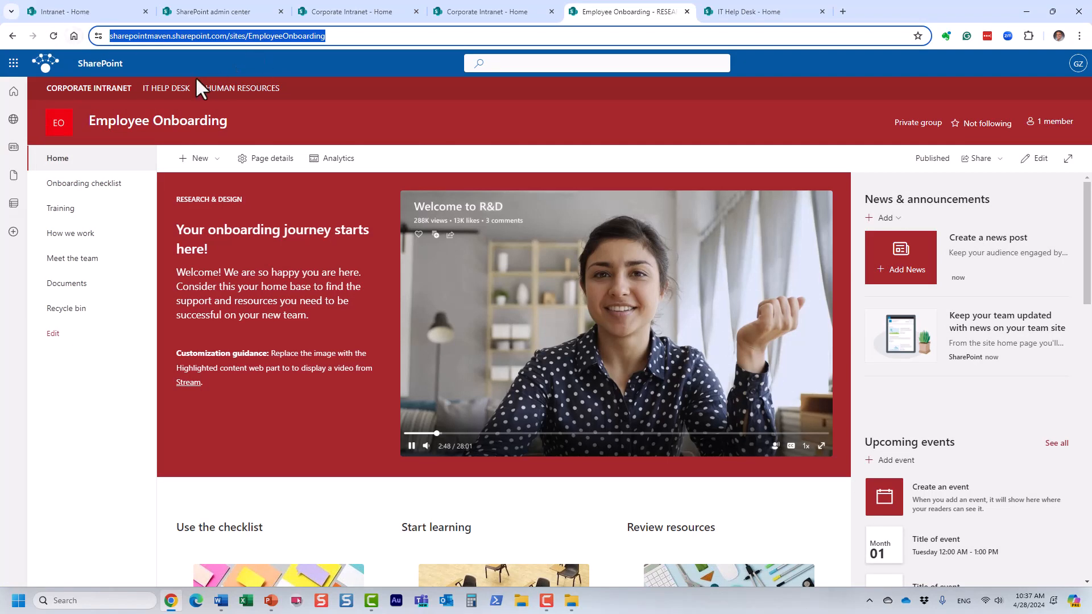
{"action": "left_click", "coordinate": [105, 88]}
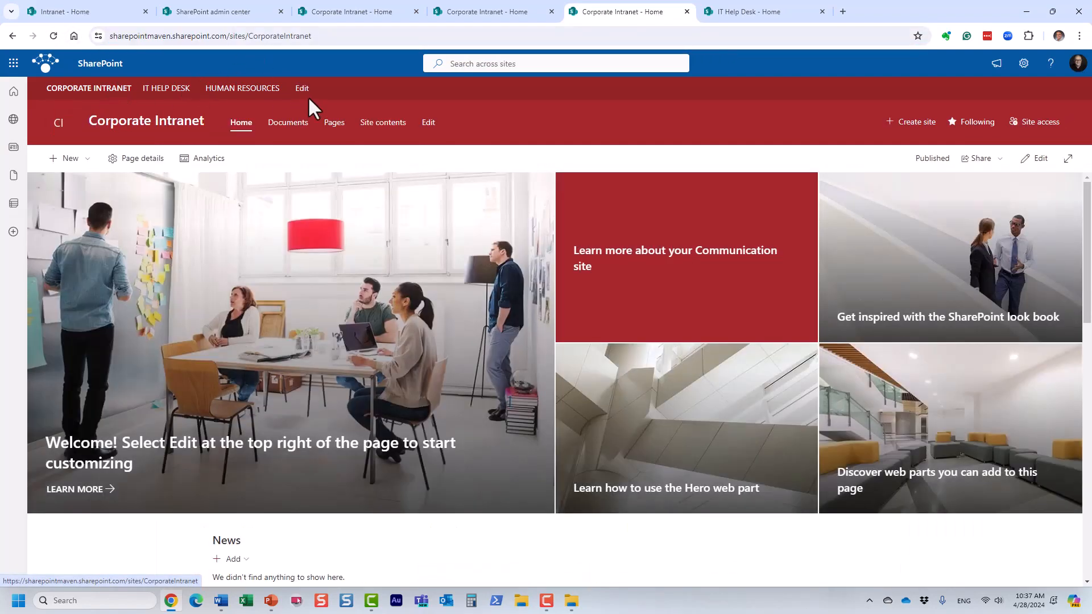
Step: Add an ONBOARDING link with the copied address after HUMAN RESOURCES in the hub navigation and save
{"action": "left_click", "coordinate": [301, 89]}
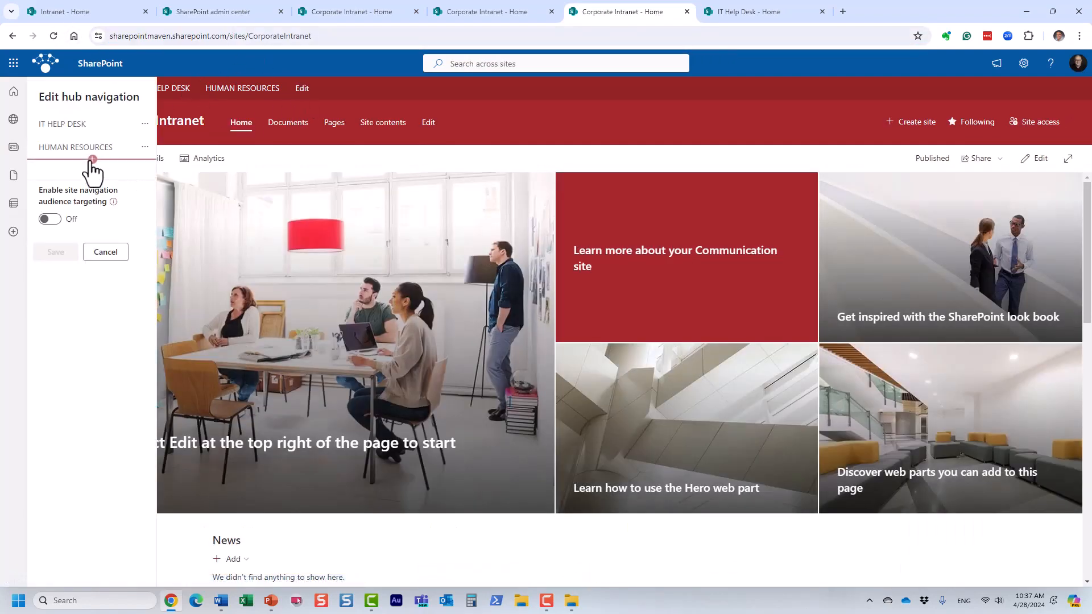
{"action": "left_click", "coordinate": [92, 161]}
{"action": "left_click_drag", "start_coordinate": [206, 159], "coordinate": [186, 159]}
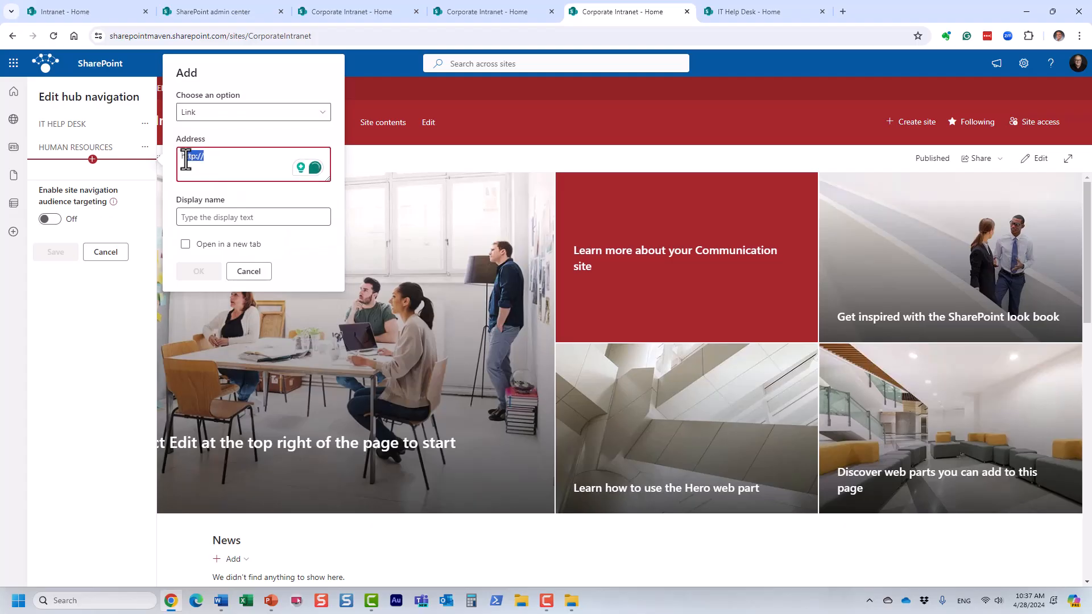
{"action": "key", "text": "ctrl+v"}
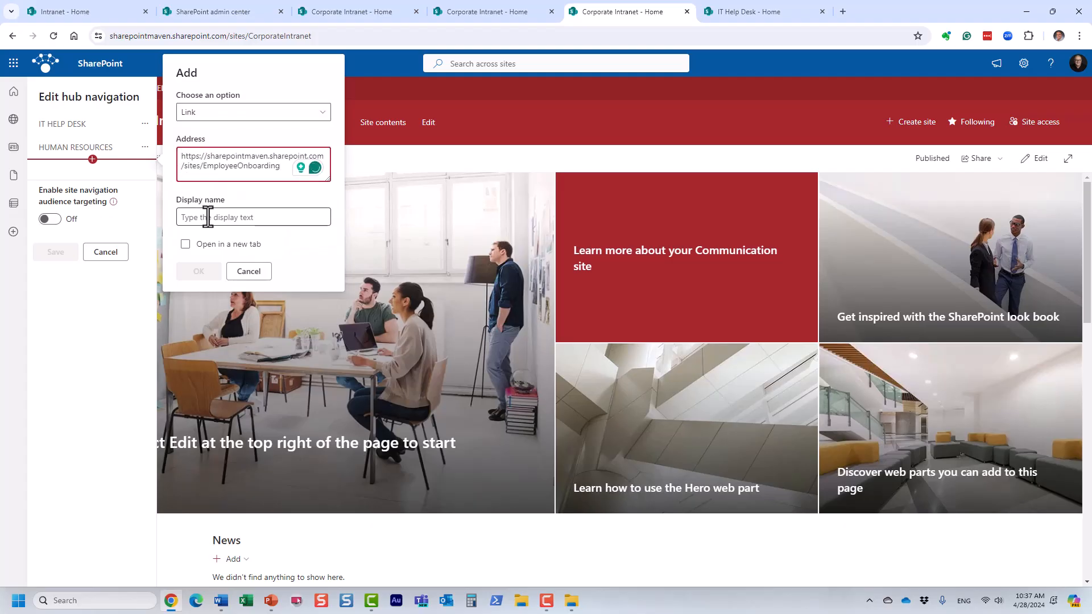
{"action": "left_click", "coordinate": [206, 215]}
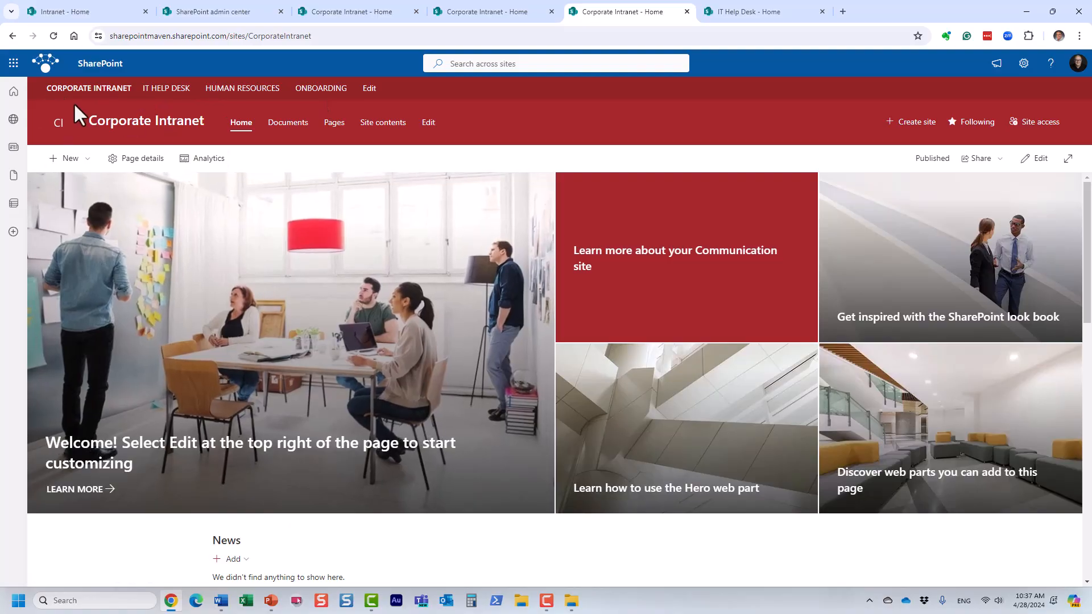
Step: Check the hub links by visiting the IT Help Desk and Employee Onboarding sites, and return to the Corporate Intranet home page
{"action": "left_click", "coordinate": [168, 90]}
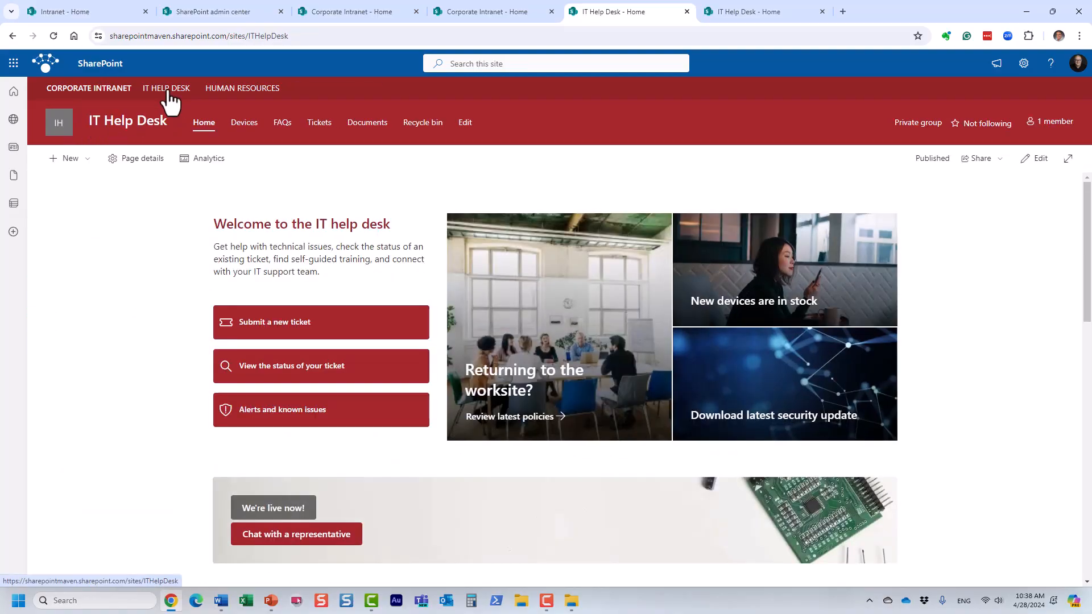
{"action": "left_click", "coordinate": [54, 36]}
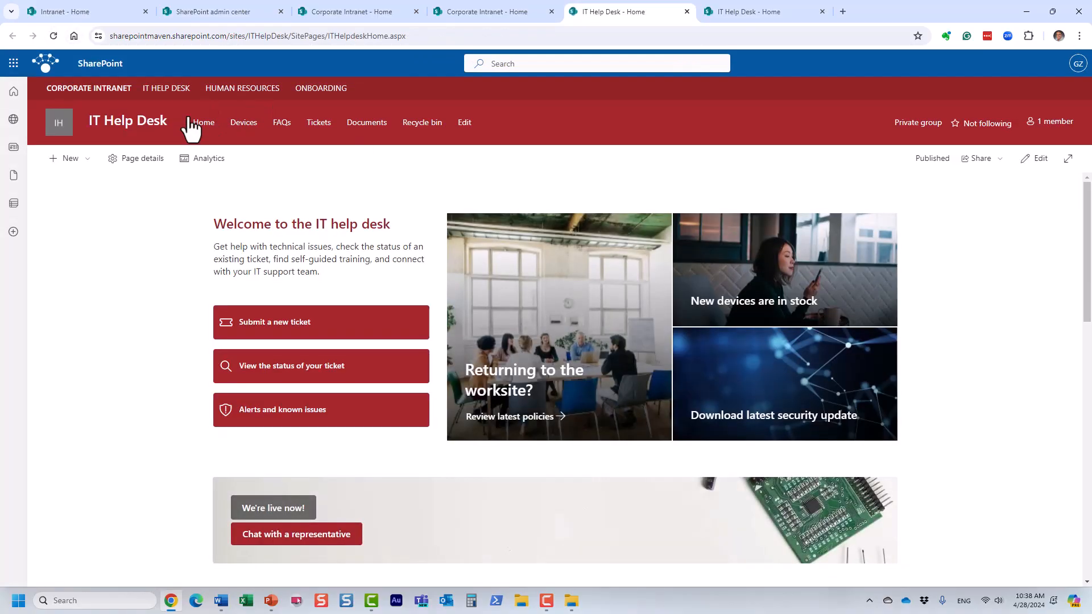
{"action": "left_click", "coordinate": [326, 95]}
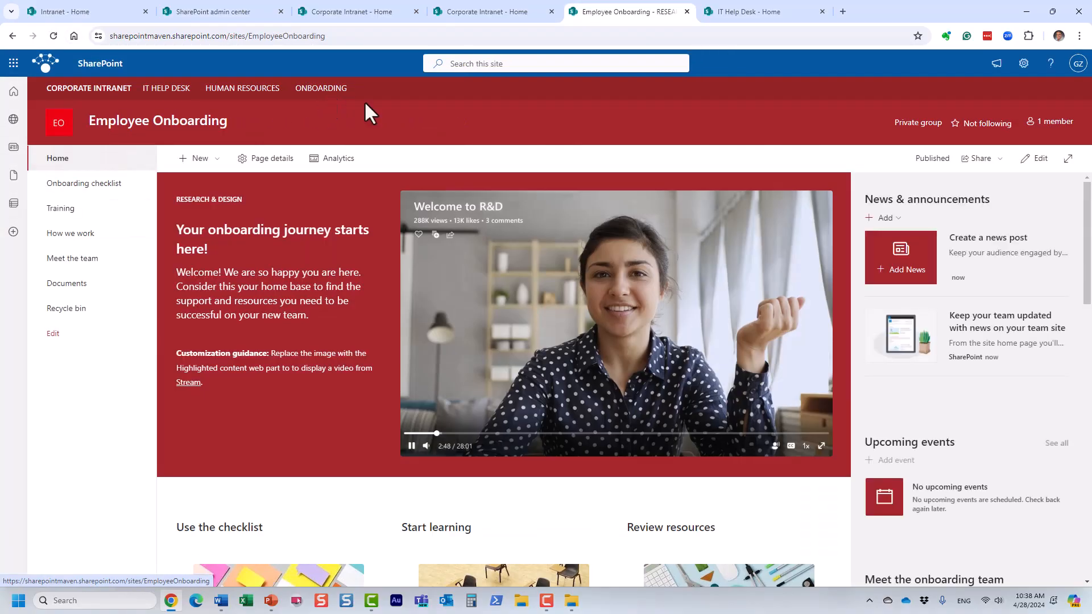
{"action": "left_click", "coordinate": [107, 92]}
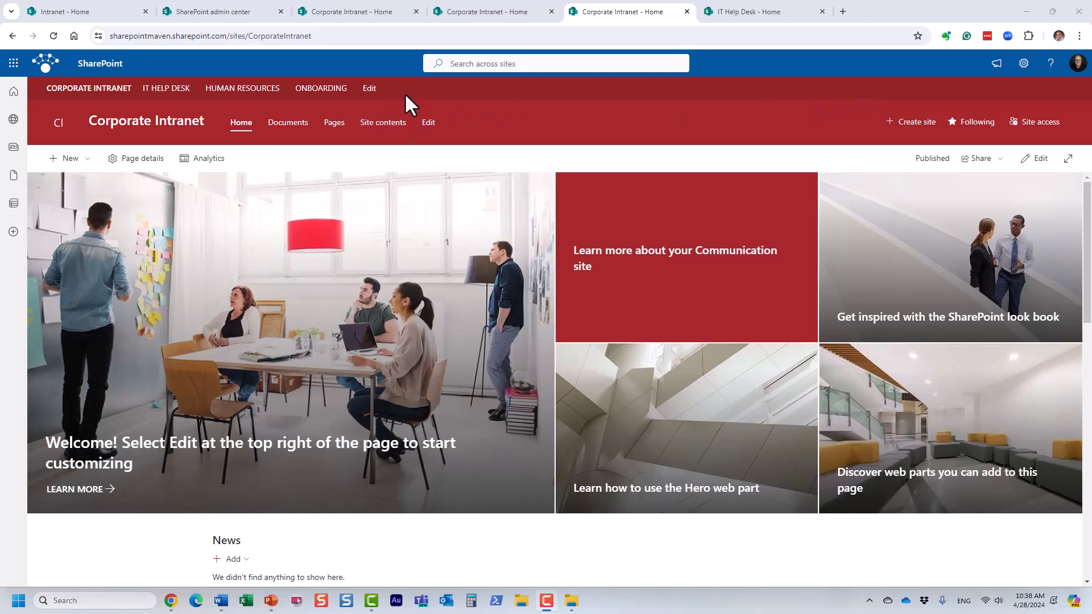
Step: Examine the navigation structure of the existing company Intranet site, and return to the Corporate Intranet home page with its current hub links loaded
{"action": "left_click", "coordinate": [106, 16]}
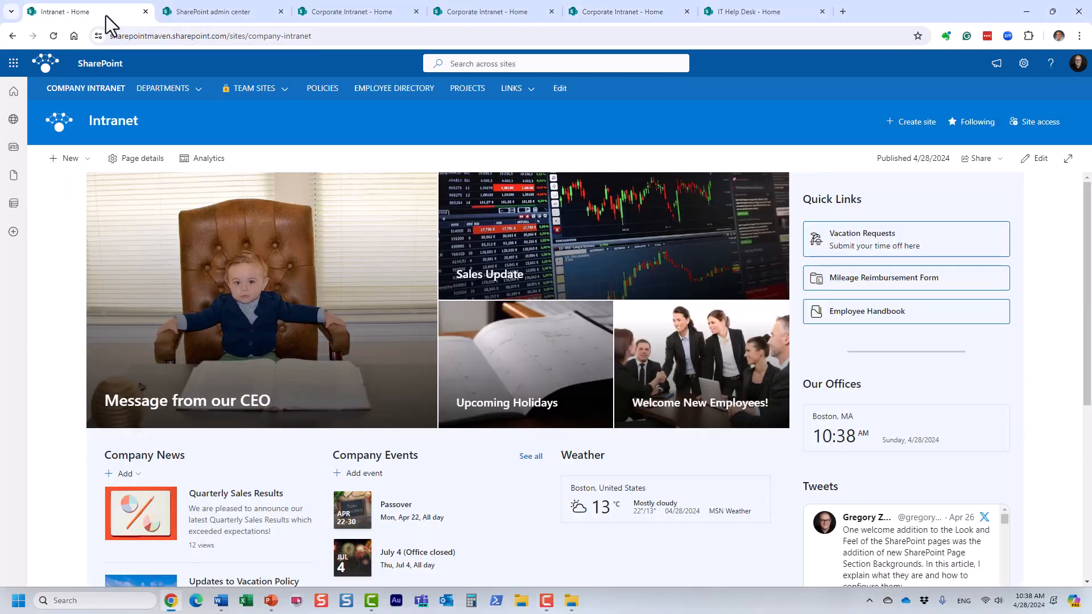
{"action": "mouse_move", "coordinate": [192, 89]}
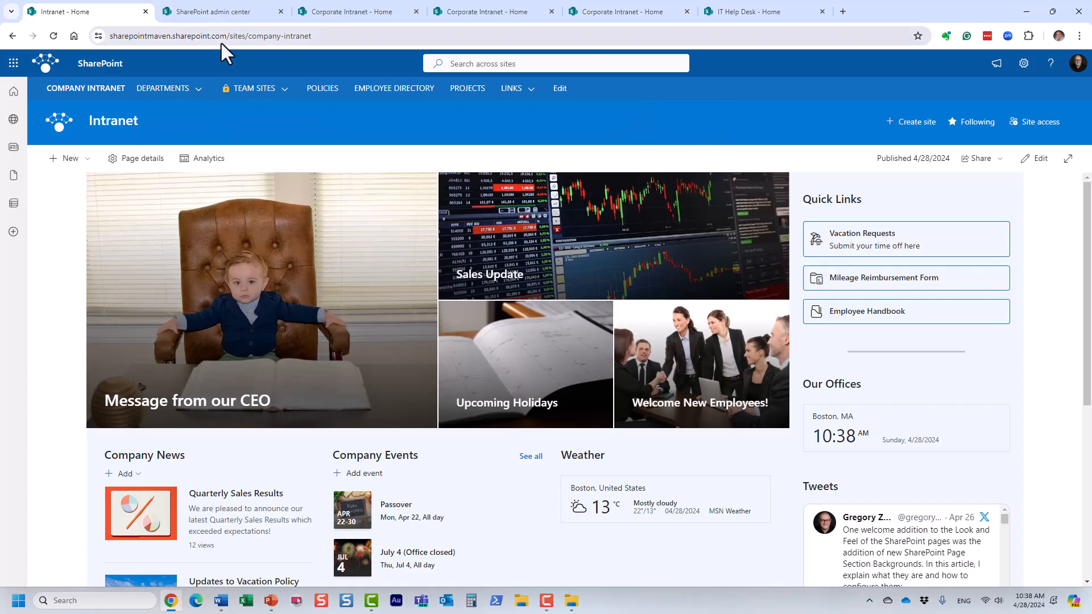
{"action": "mouse_move", "coordinate": [239, 99]}
{"action": "left_click", "coordinate": [364, 15]}
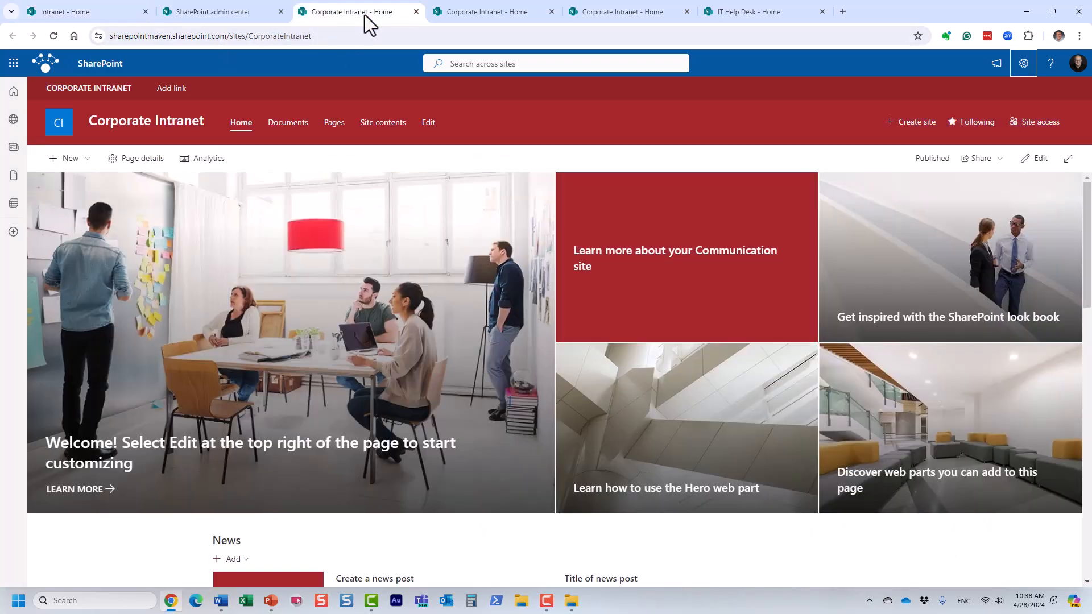
{"action": "left_click", "coordinate": [493, 16]}
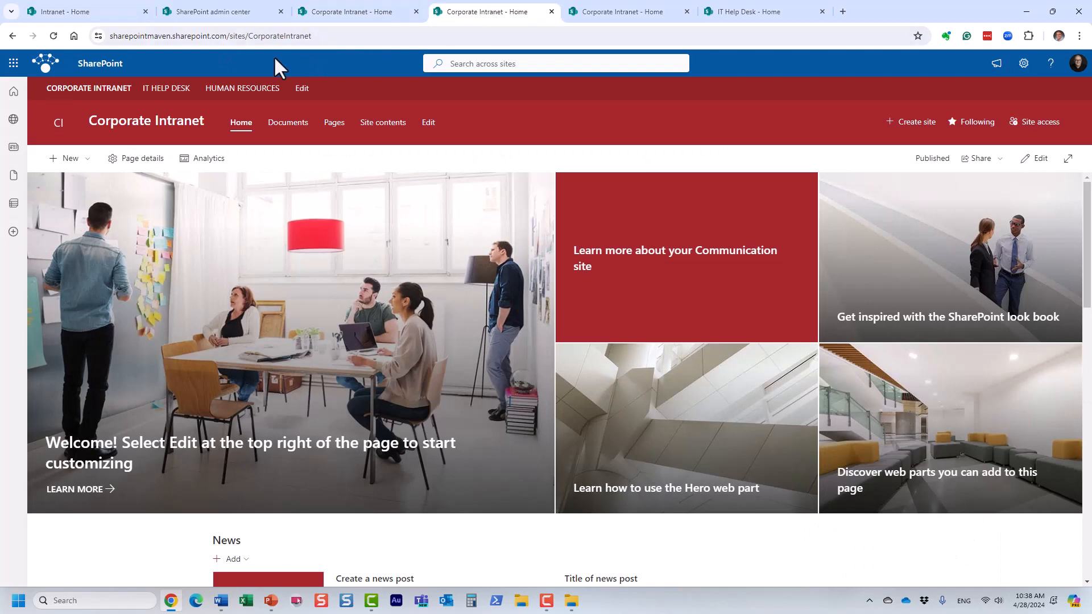
{"action": "left_click", "coordinate": [71, 91]}
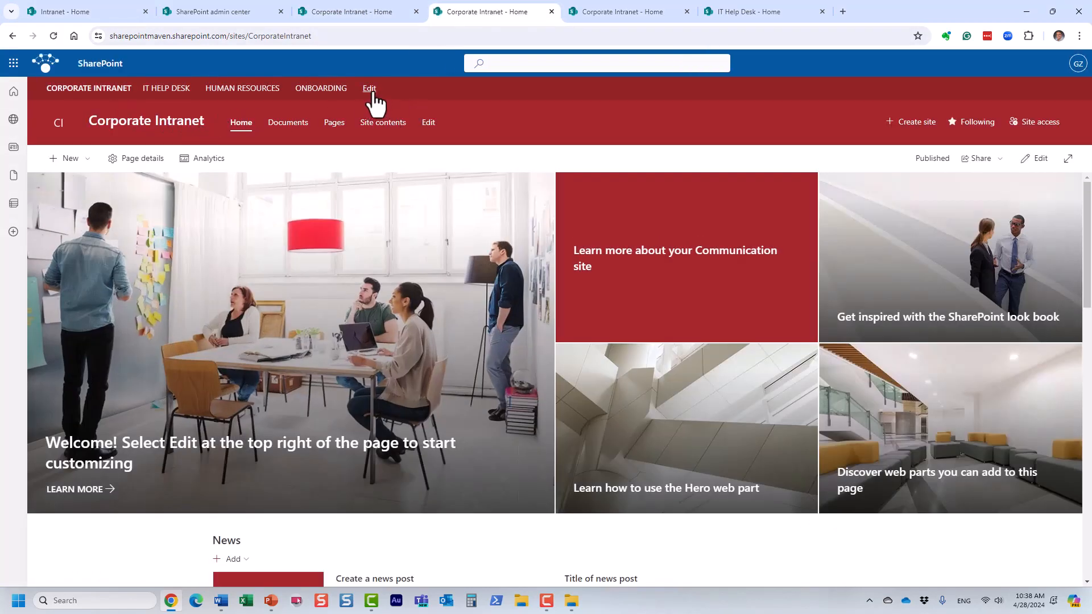
Step: Add a DEPARTMENTS label to the Corporate Intranet hub navigation and move it above all the other entries
{"action": "left_click", "coordinate": [369, 89]}
{"action": "mouse_move", "coordinate": [96, 194]}
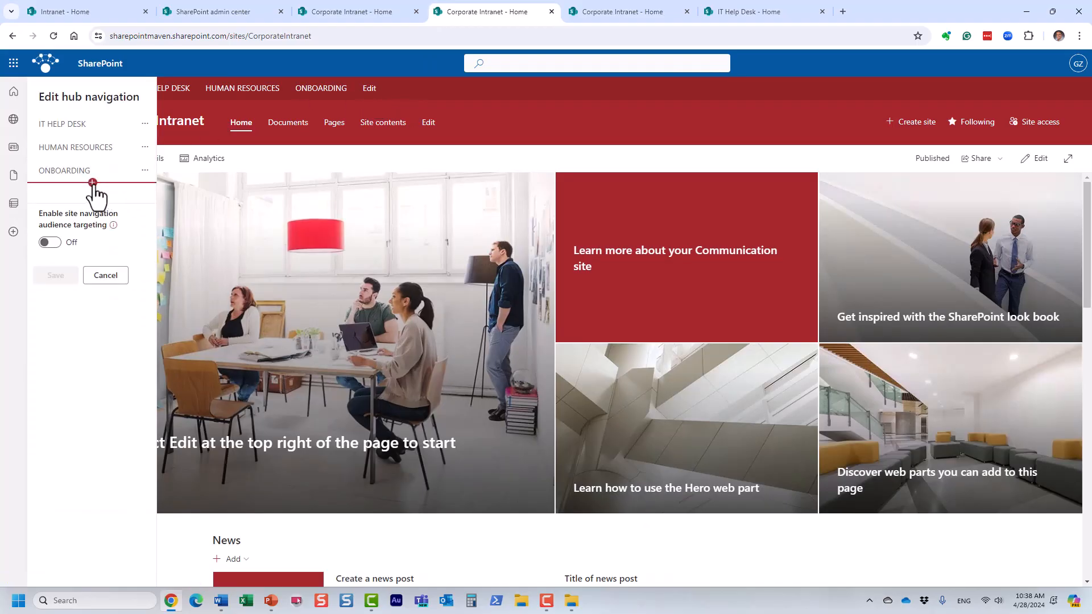
{"action": "left_click", "coordinate": [93, 183]}
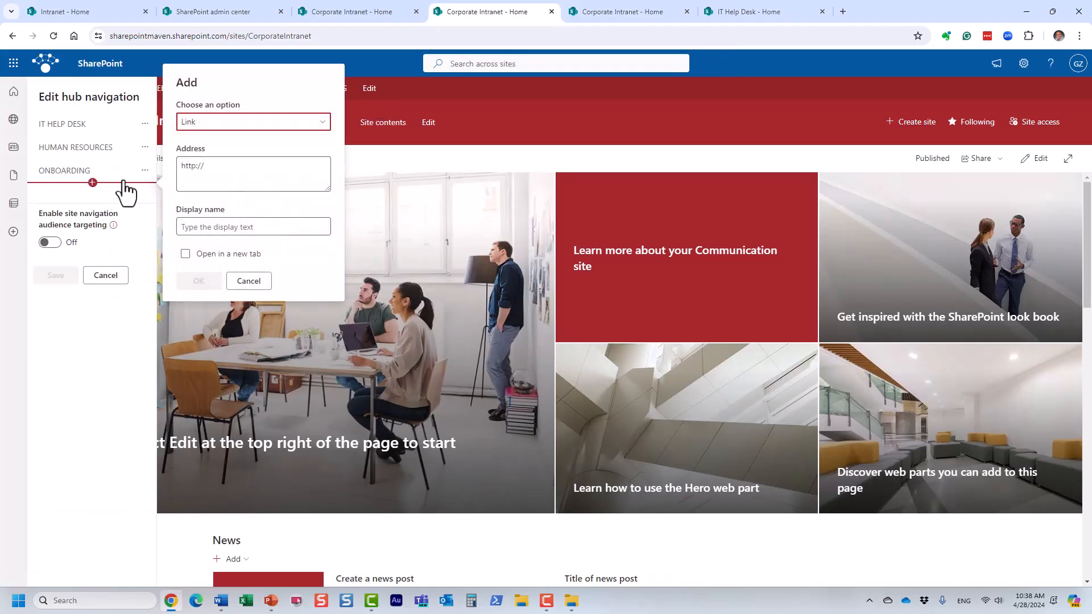
{"action": "left_click", "coordinate": [223, 127]}
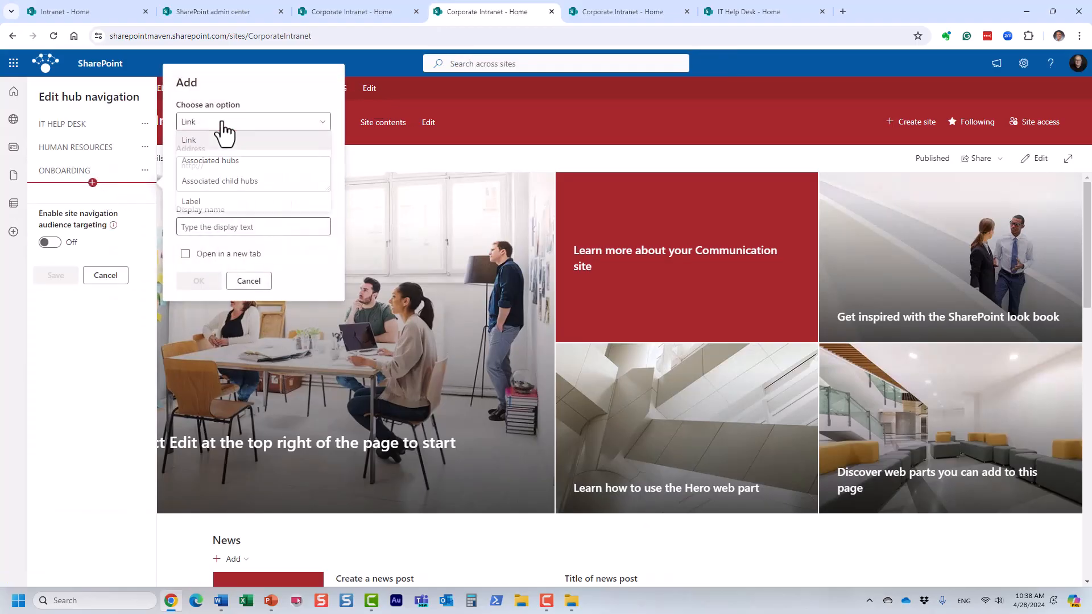
{"action": "left_click", "coordinate": [220, 203]}
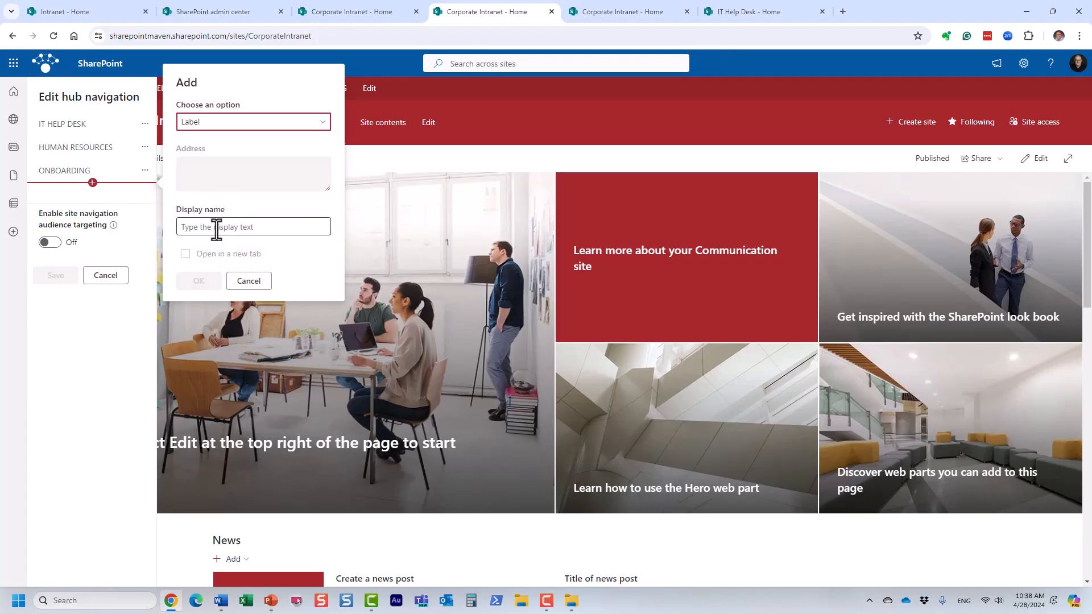
{"action": "left_click", "coordinate": [217, 228]}
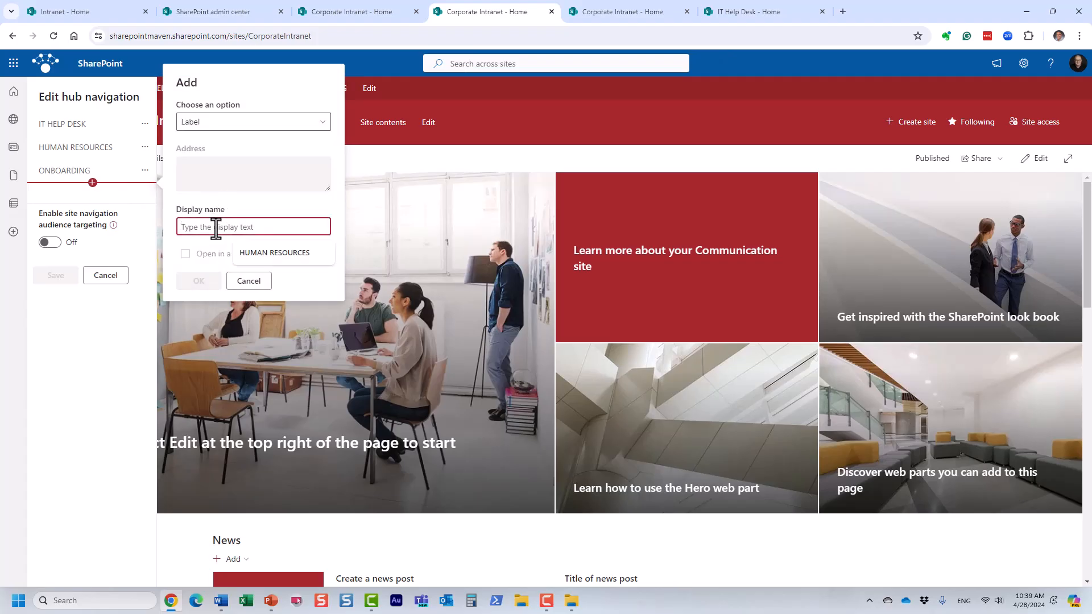
{"action": "type", "text": "DEPA"}
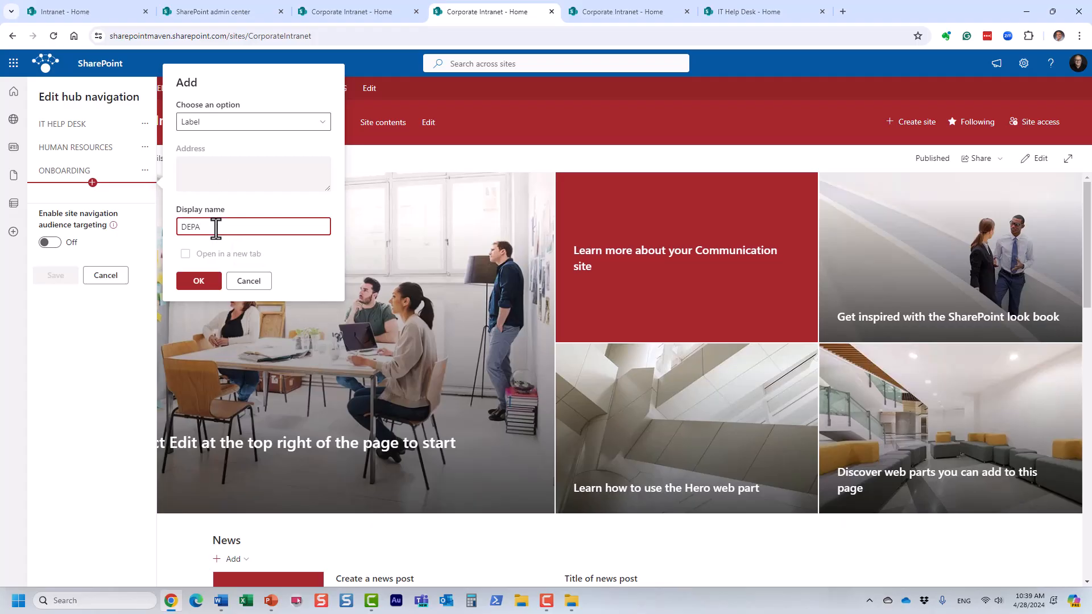
{"action": "key", "text": "BackSpace"}
{"action": "key", "text": "BackSpace"}
{"action": "key", "text": "BackSpace"}
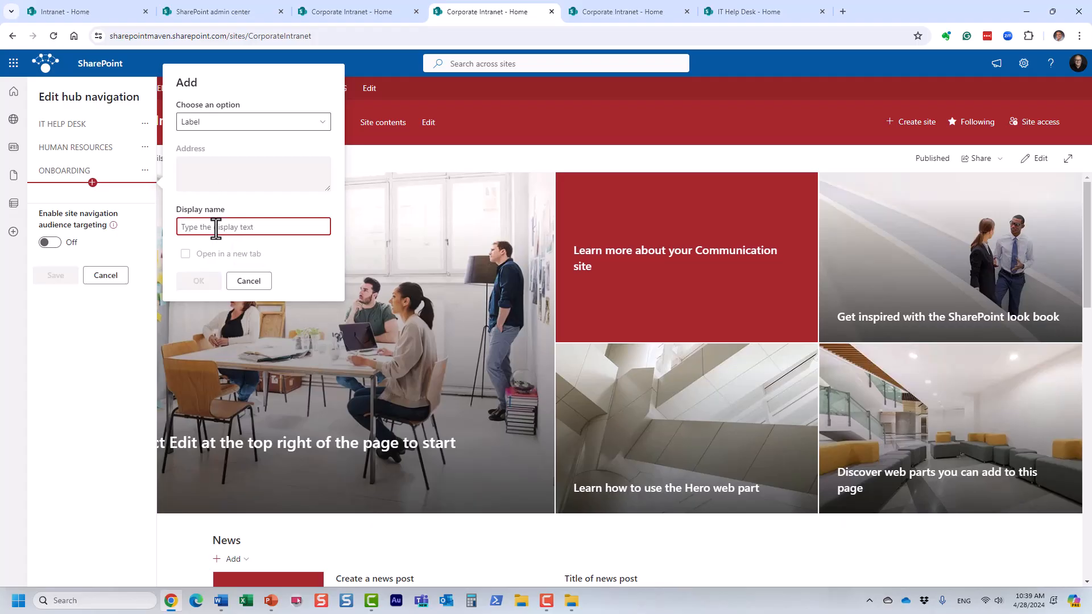
{"action": "type", "text": "DEPARTMENTS"}
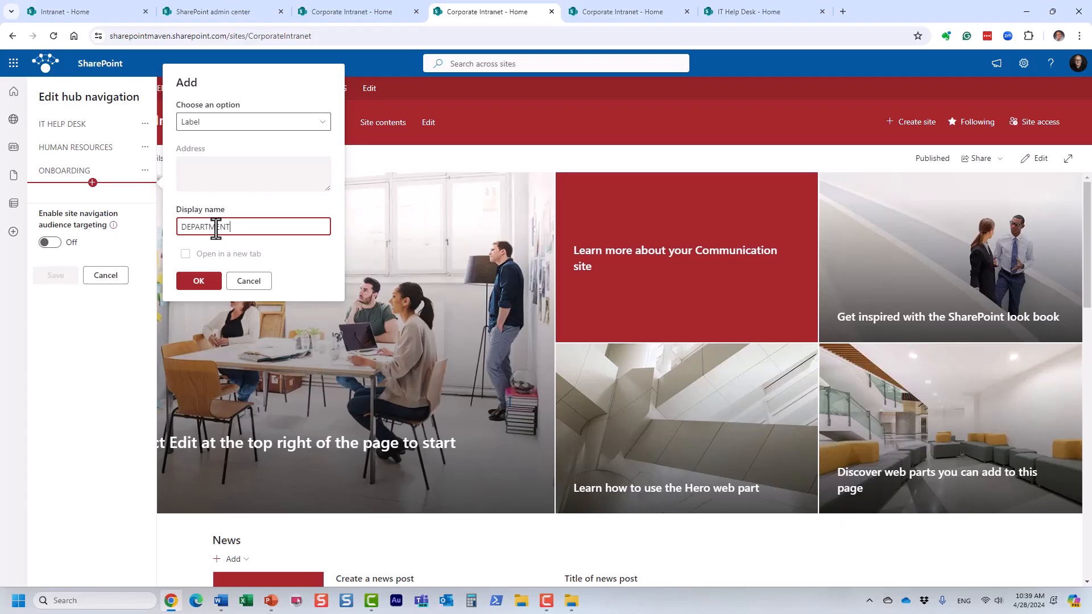
{"action": "left_click", "coordinate": [207, 282]}
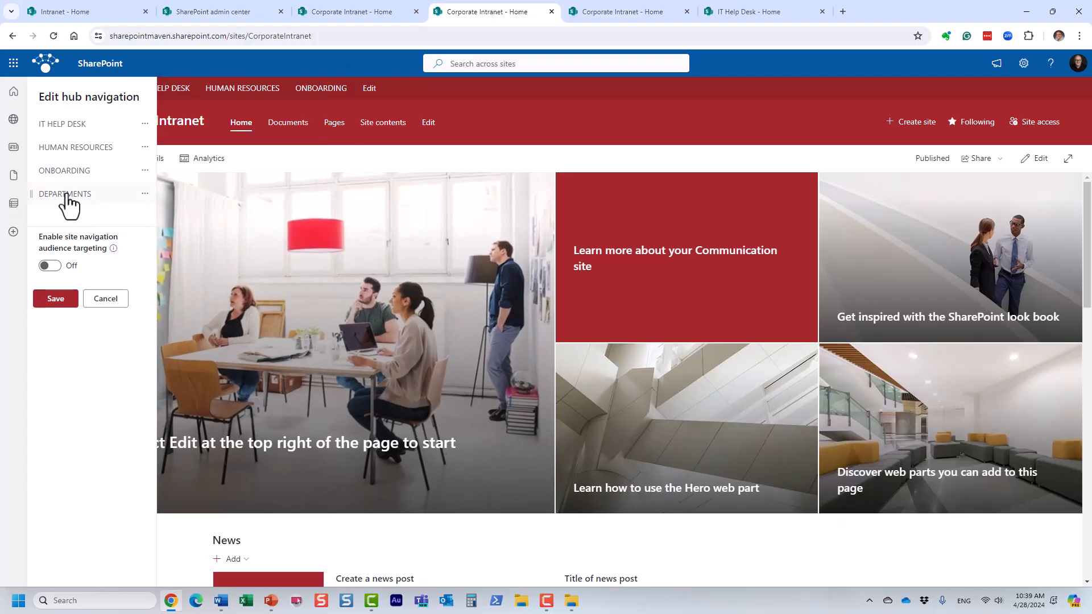
{"action": "left_click_drag", "start_coordinate": [75, 192], "coordinate": [80, 124]}
Step: Move HUMAN RESOURCES and ONBOARDING directly beneath DEPARTMENTS in the hub navigation and make both of them sub links
{"action": "mouse_move", "coordinate": [127, 189]}
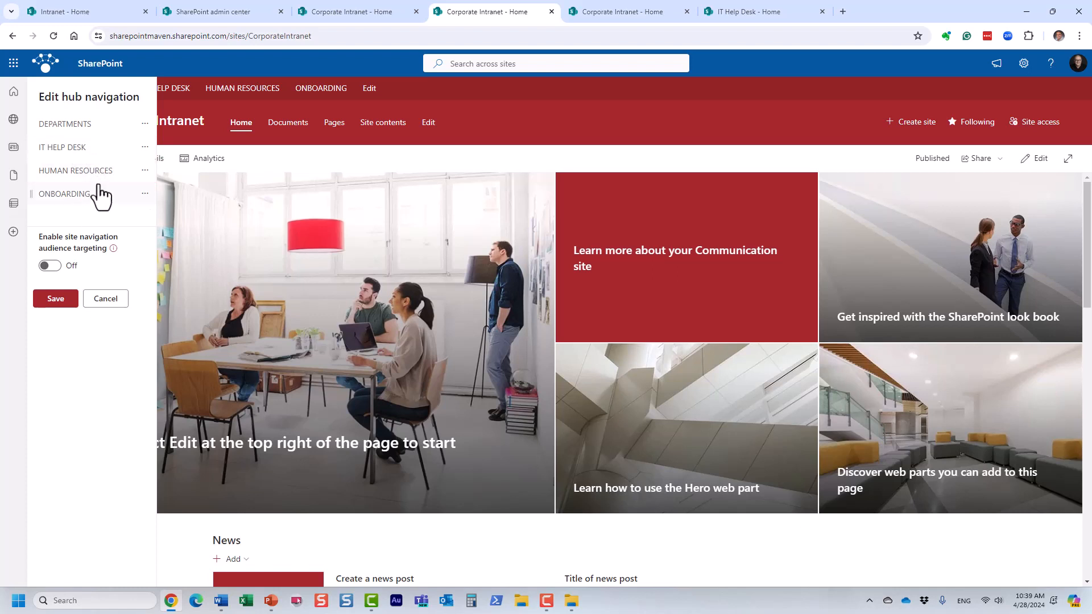
{"action": "left_click_drag", "start_coordinate": [85, 178], "coordinate": [87, 136]}
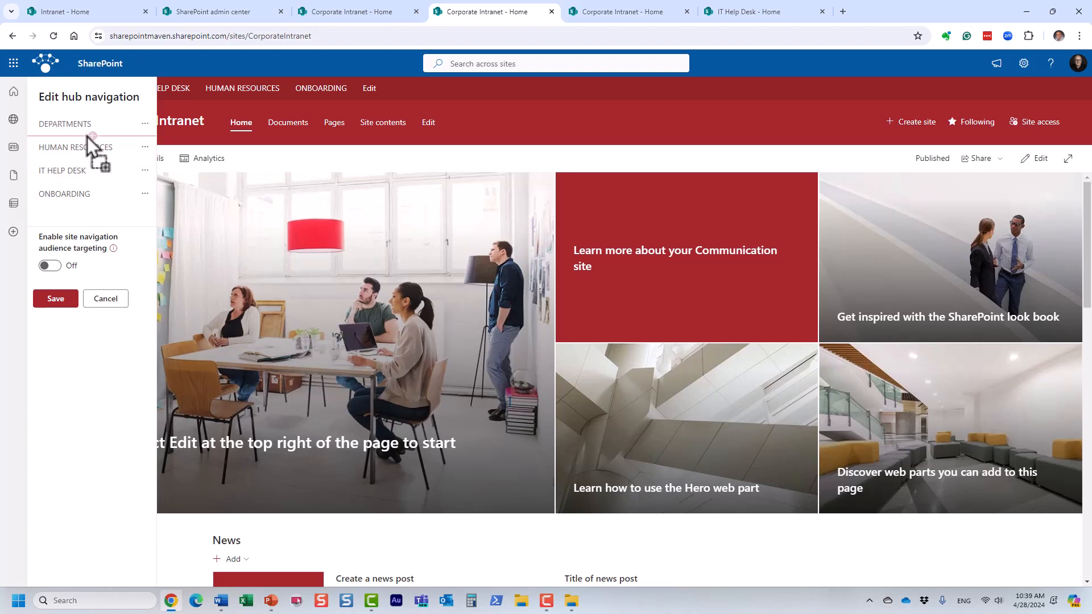
{"action": "left_click", "coordinate": [144, 147]}
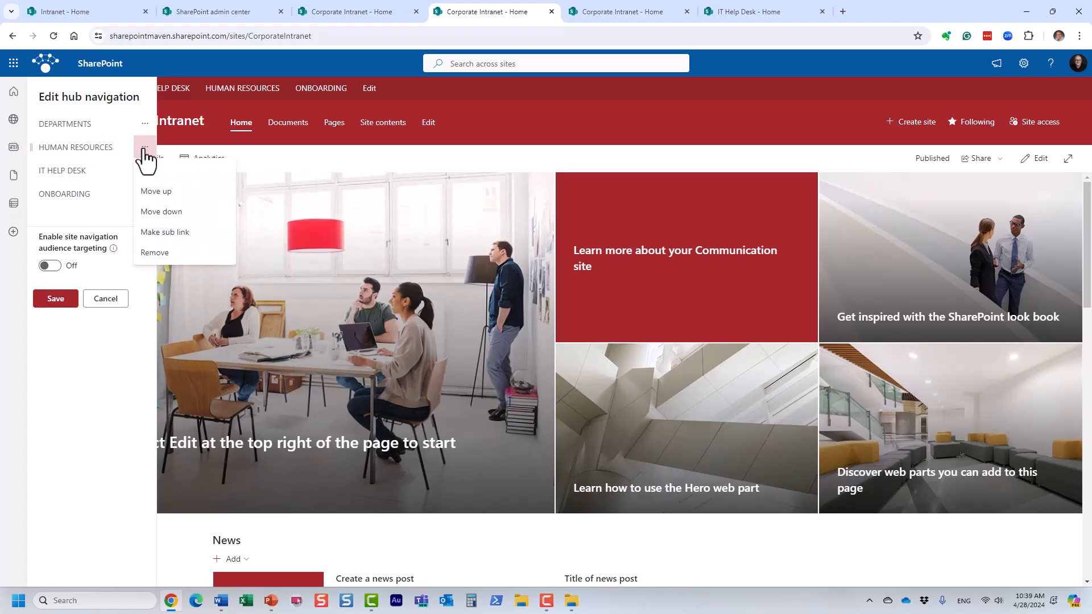
{"action": "left_click", "coordinate": [186, 233]}
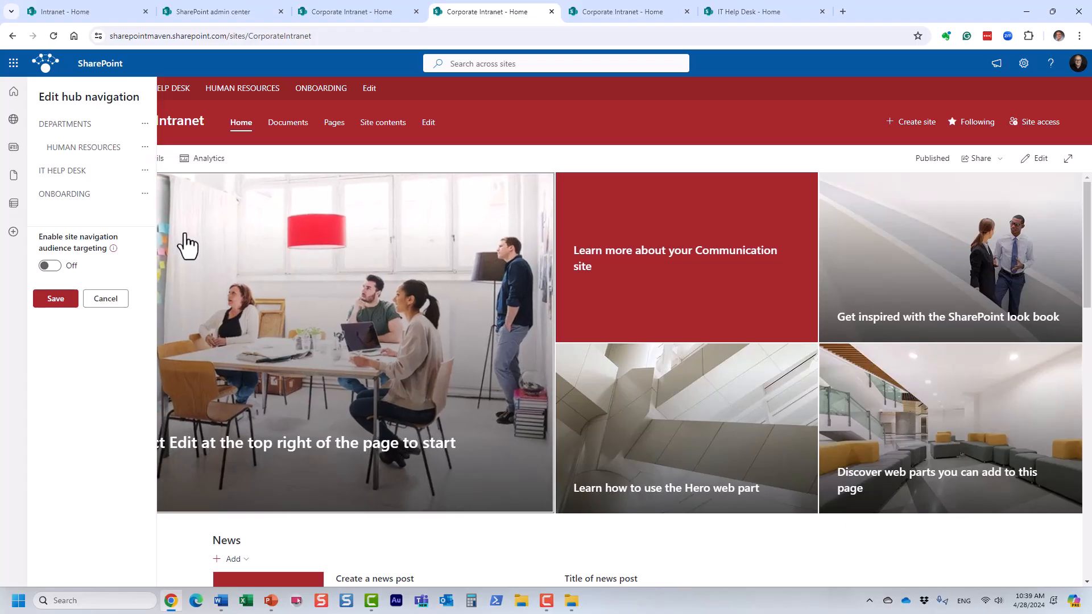
{"action": "left_click_drag", "start_coordinate": [105, 195], "coordinate": [115, 158]}
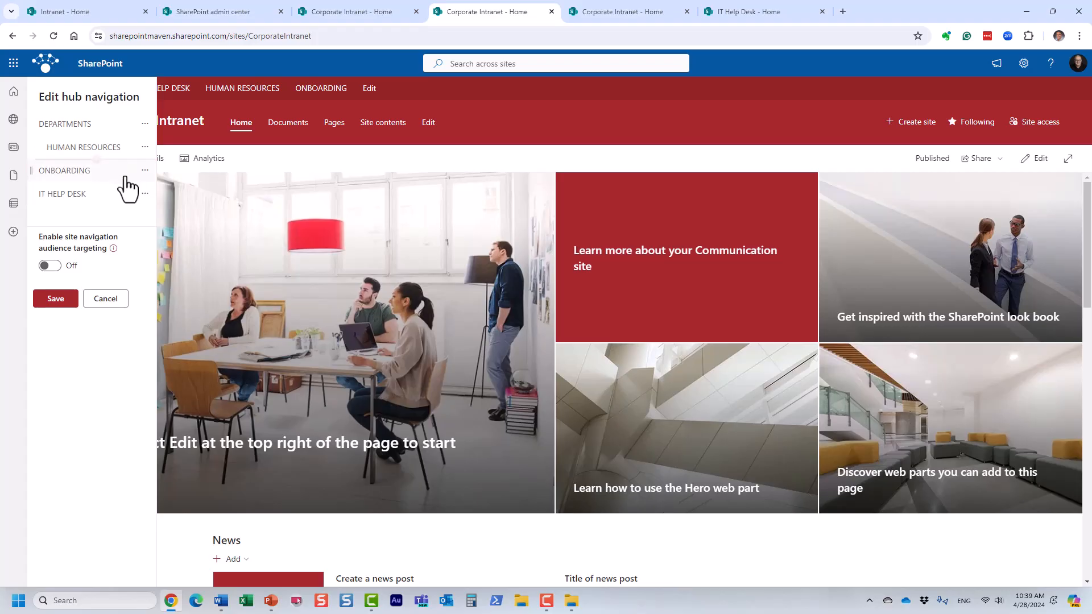
{"action": "left_click", "coordinate": [143, 170]}
{"action": "left_click", "coordinate": [171, 254]}
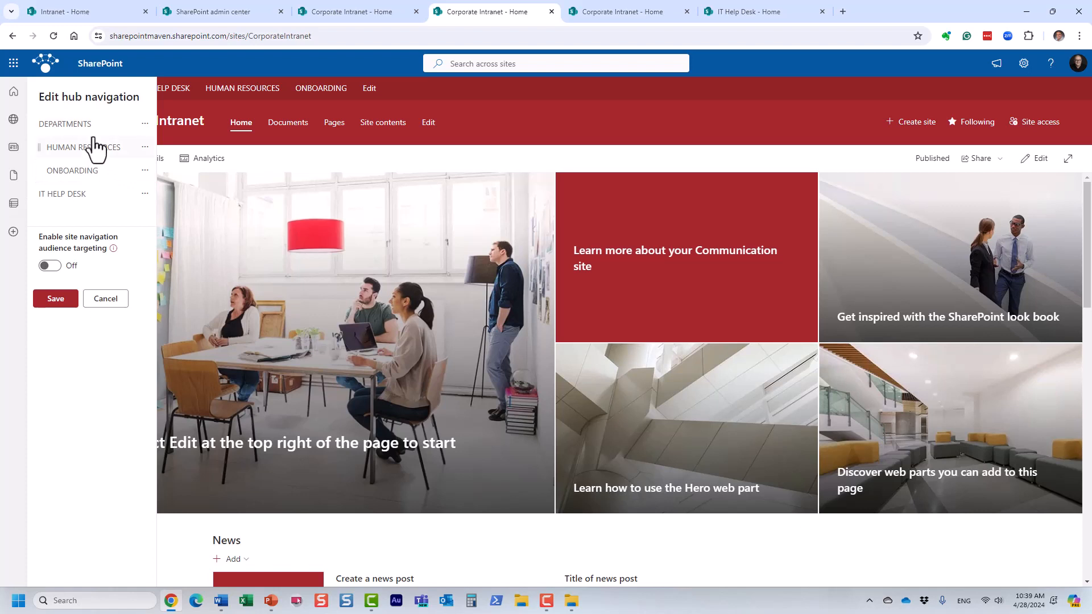
Step: Add an HR DEPT label to the hub navigation and move it under DEPARTMENTS, above HUMAN RESOURCES
{"action": "mouse_move", "coordinate": [92, 211]}
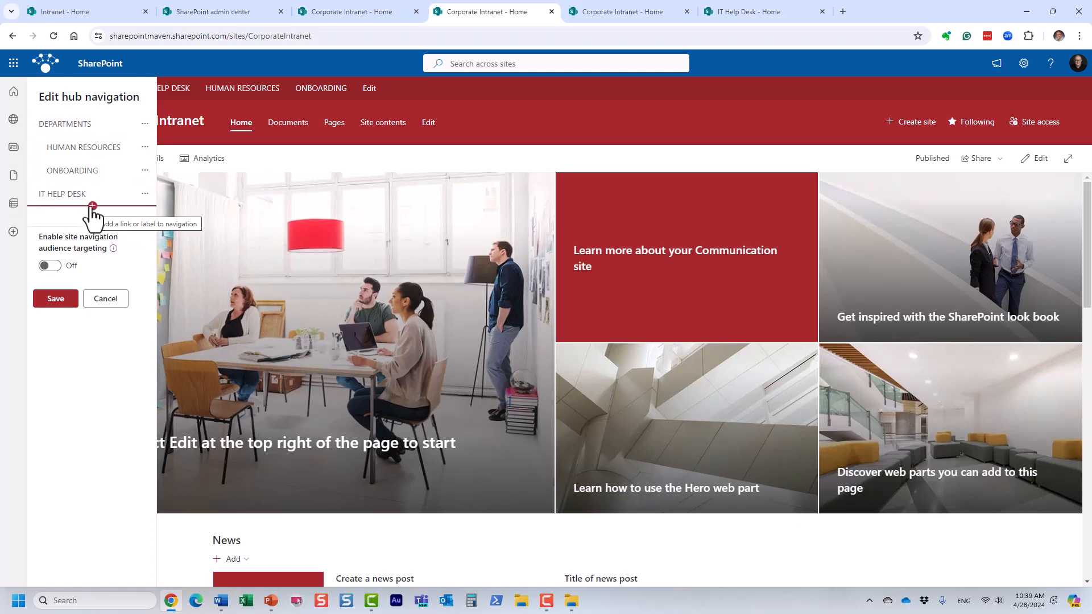
{"action": "left_click", "coordinate": [92, 206]}
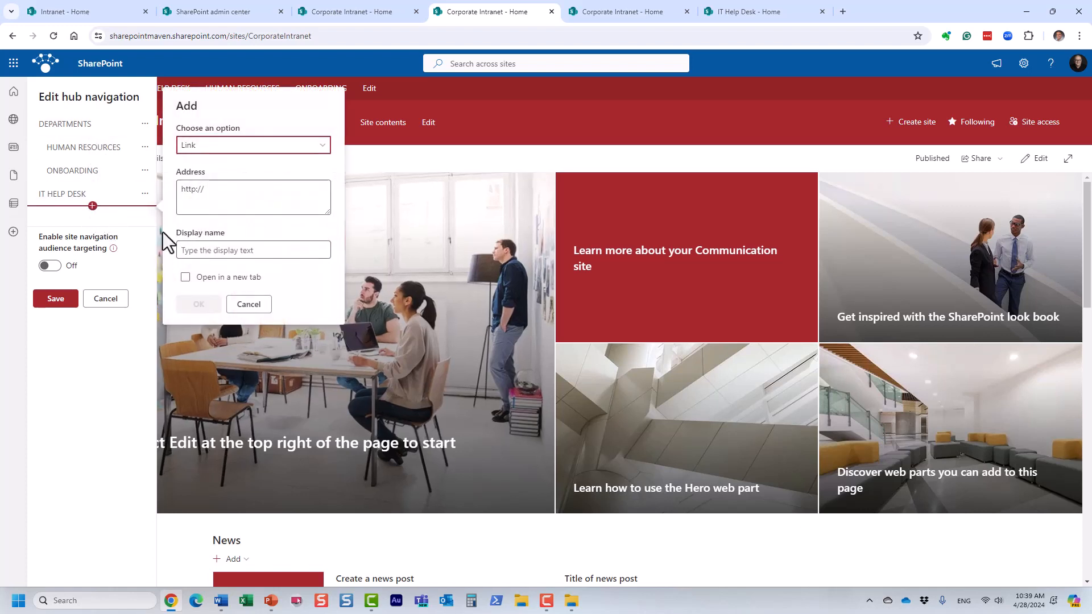
{"action": "left_click", "coordinate": [219, 255]}
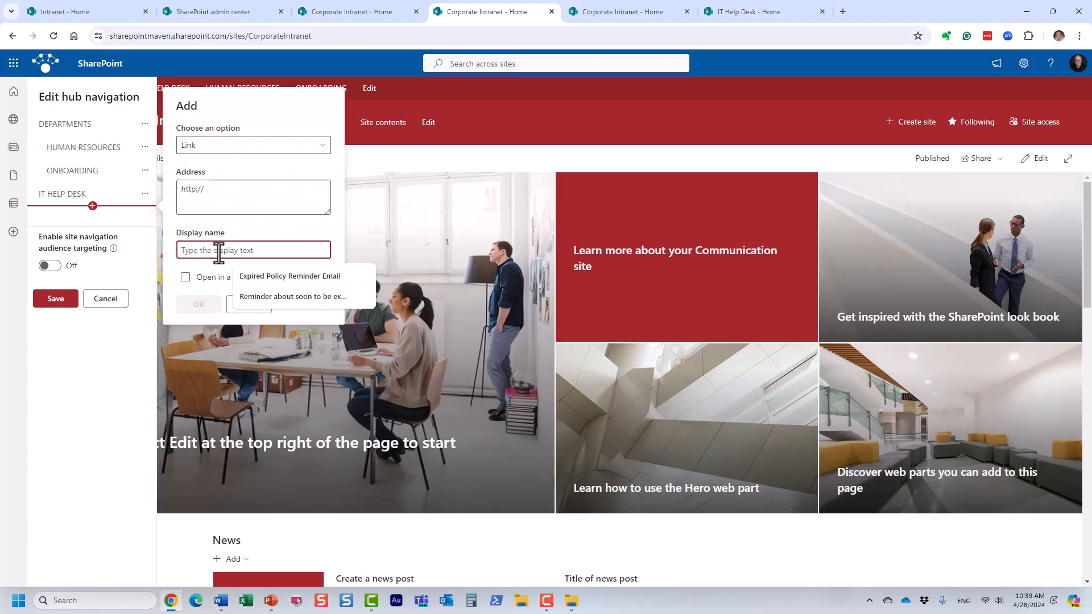
{"action": "type", "text": "HR DEPT"}
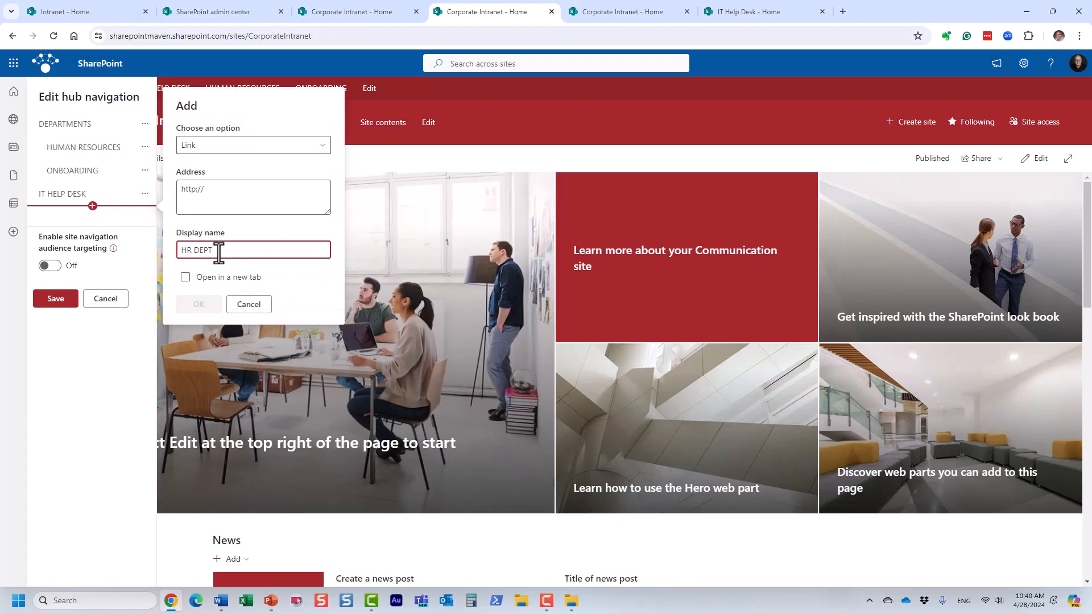
{"action": "left_click", "coordinate": [226, 145]}
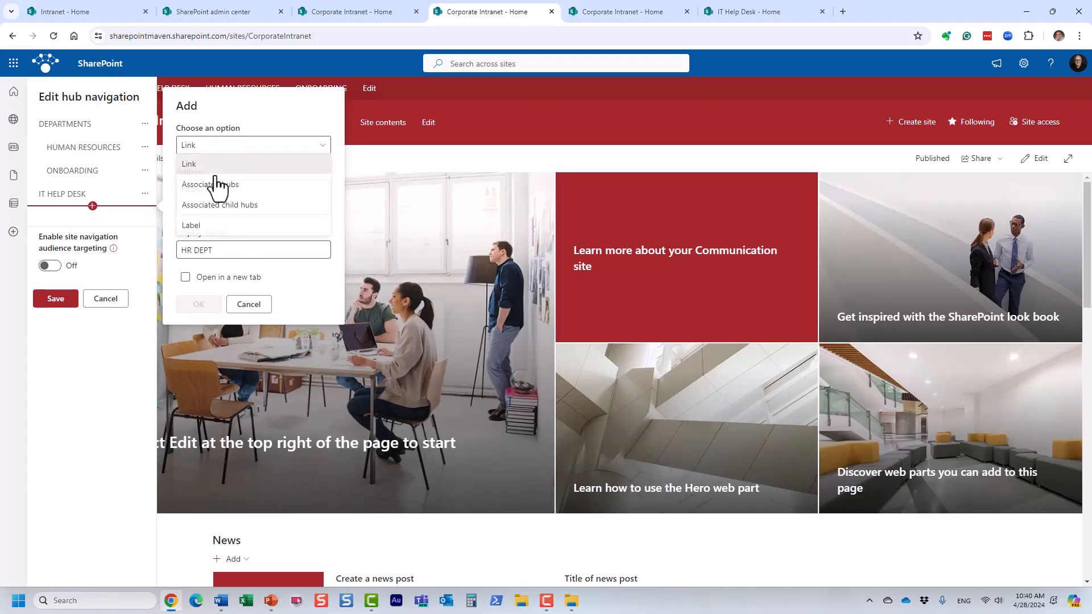
{"action": "left_click", "coordinate": [207, 225]}
{"action": "left_click", "coordinate": [200, 306]}
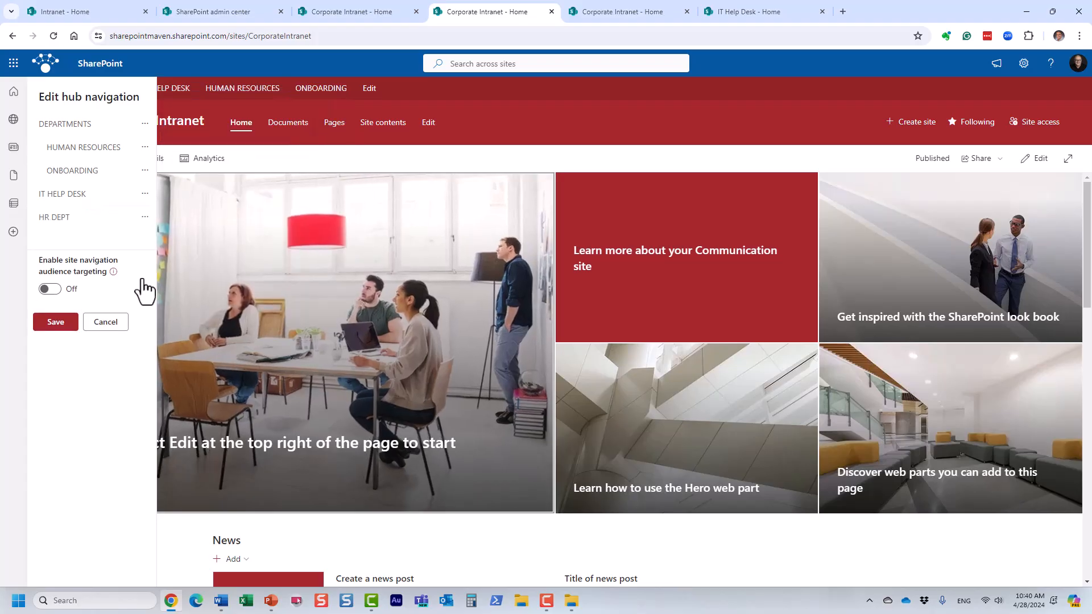
{"action": "left_click_drag", "start_coordinate": [61, 221], "coordinate": [86, 137]}
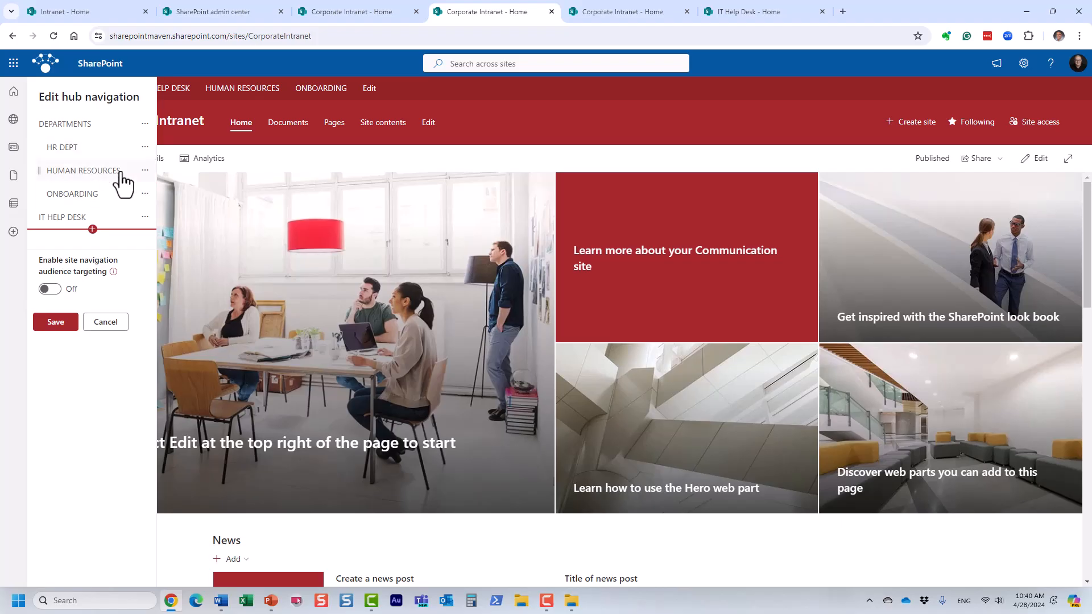
Step: Make the HUMAN RESOURCES and ONBOARDING links sub links of the HR DEPT label
{"action": "left_click", "coordinate": [145, 170]}
{"action": "left_click", "coordinate": [181, 256]}
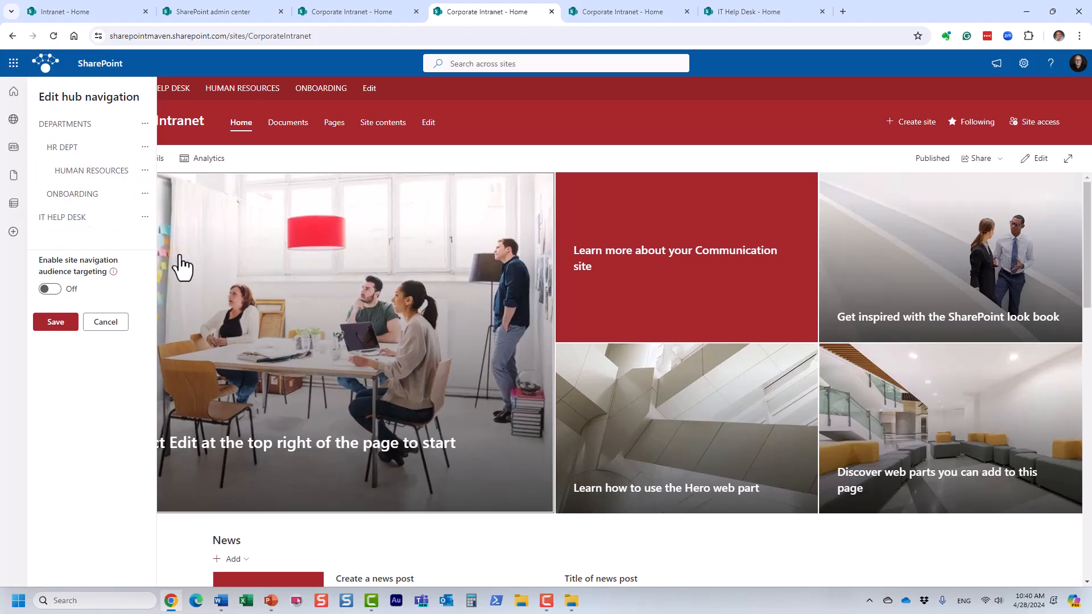
{"action": "left_click", "coordinate": [145, 194]}
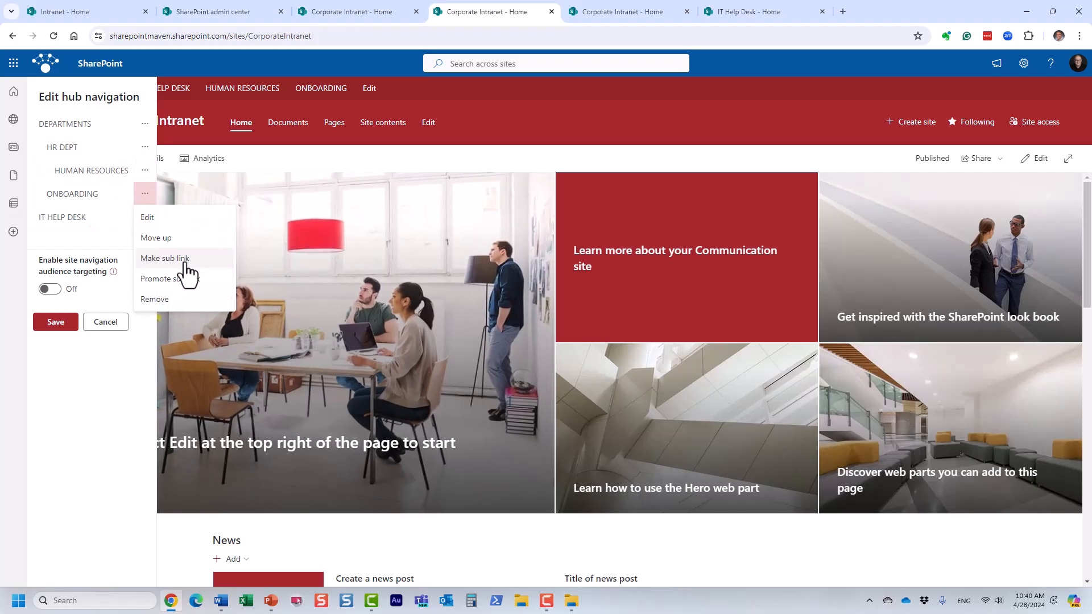
{"action": "left_click", "coordinate": [183, 259]}
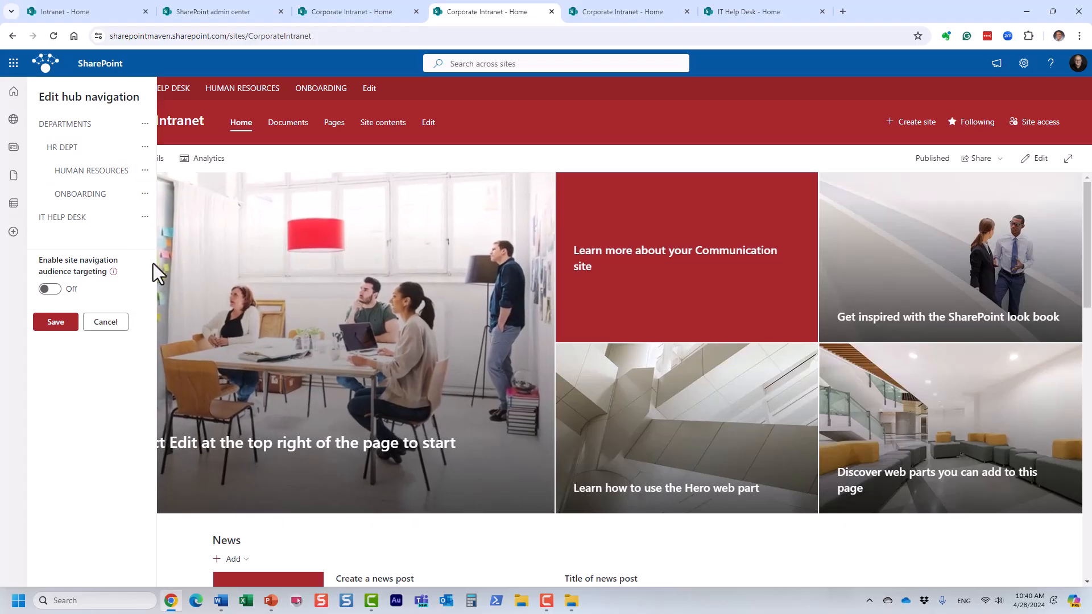
Step: Make IT HELP DESK a sub link of DEPARTMENTS, at the same level as HR DEPT
{"action": "mouse_move", "coordinate": [155, 235]}
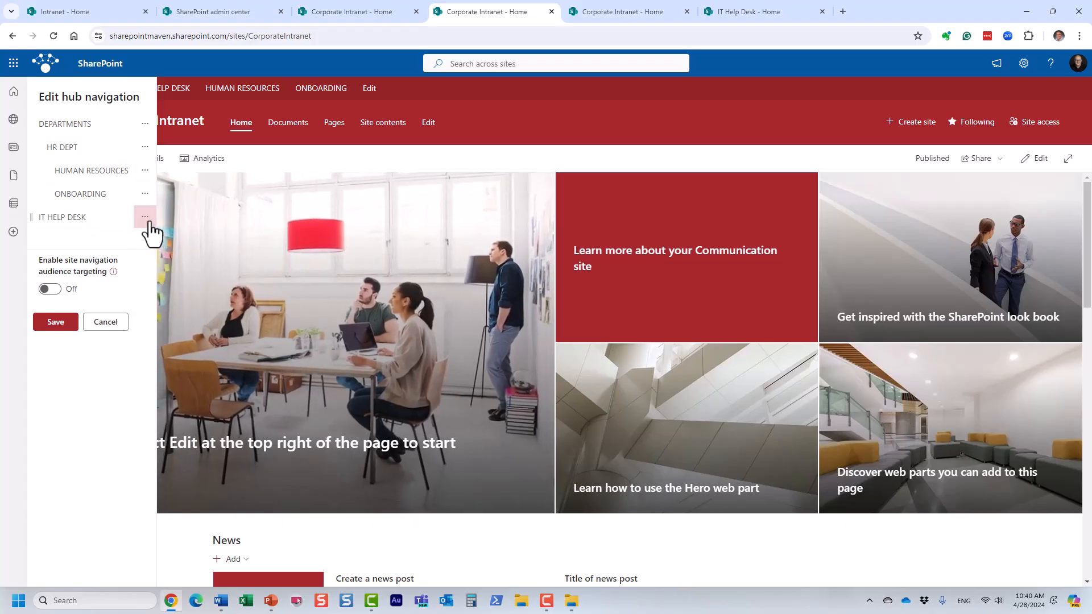
{"action": "left_click", "coordinate": [145, 217]}
{"action": "left_click", "coordinate": [174, 283]}
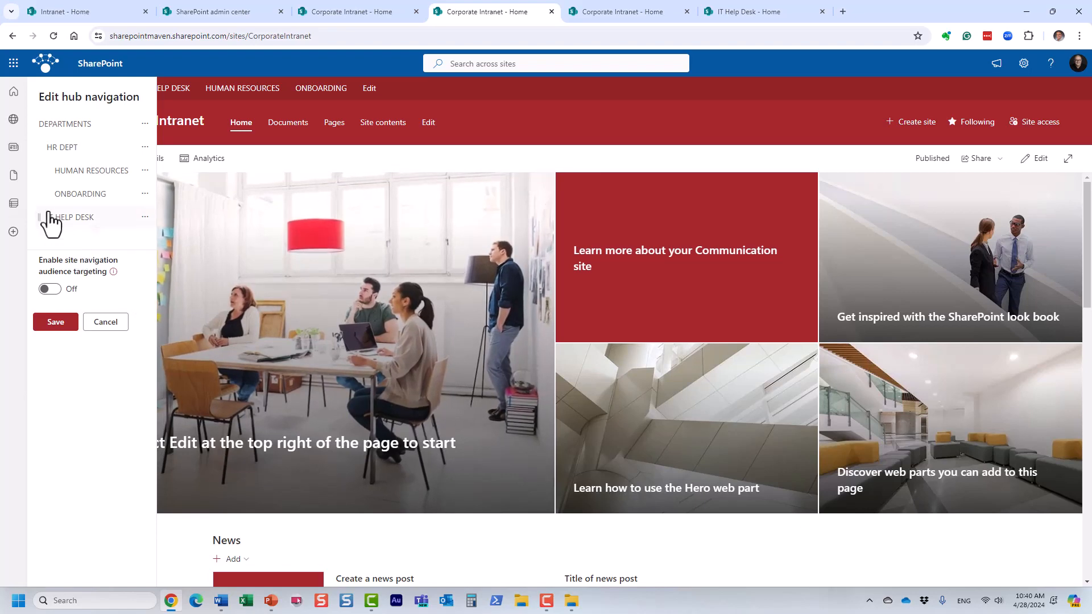
Step: Change the display name of the HUMAN RESOURCES hub navigation link to Human Resources
{"action": "left_click", "coordinate": [87, 181]}
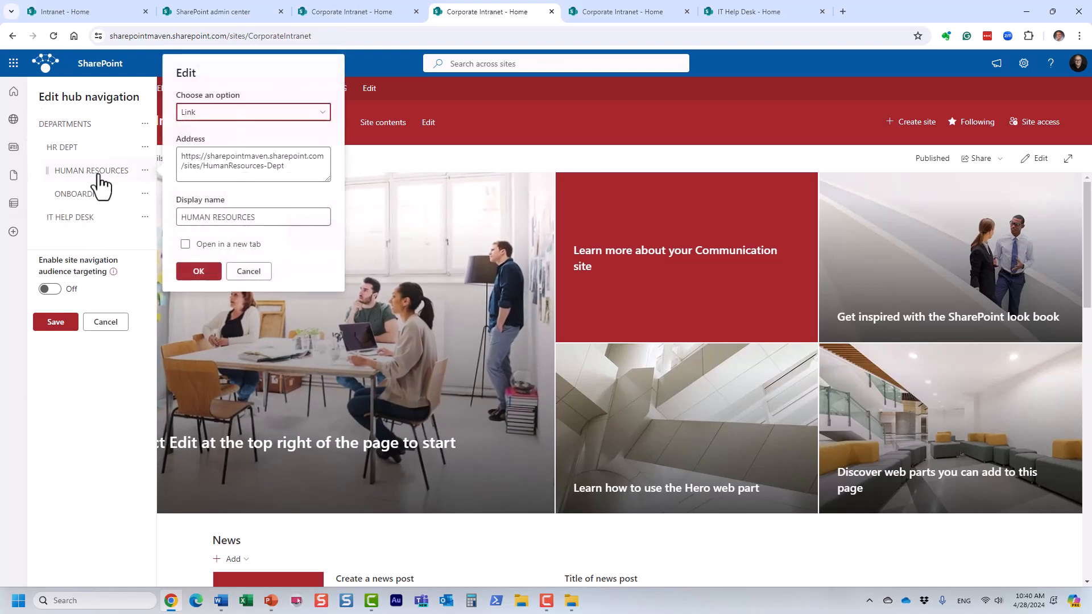
{"action": "left_click_drag", "start_coordinate": [268, 215], "coordinate": [183, 217]}
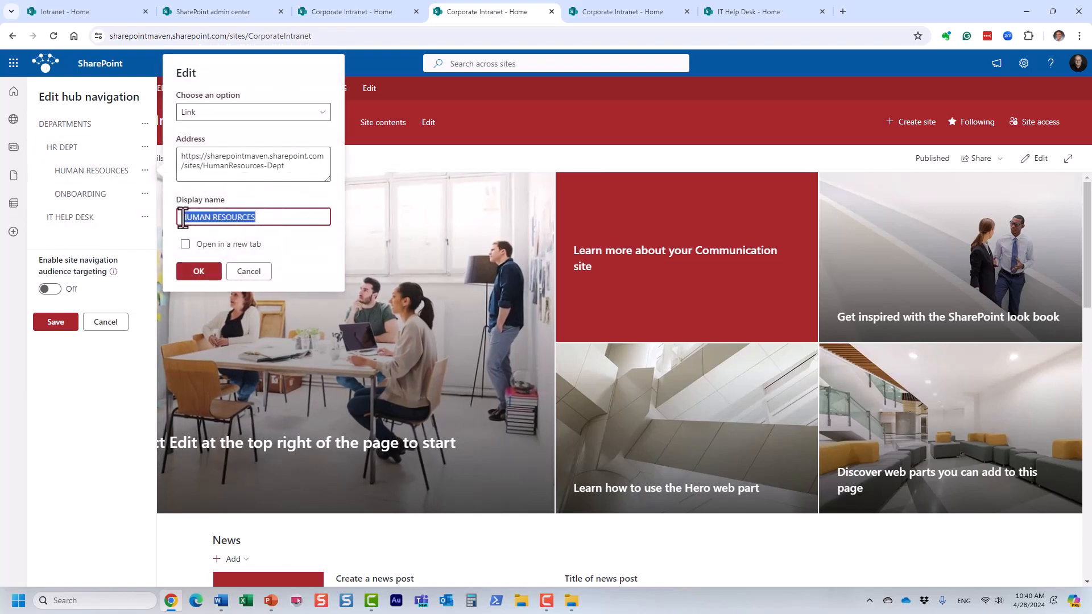
{"action": "type", "text": "uman Res"}
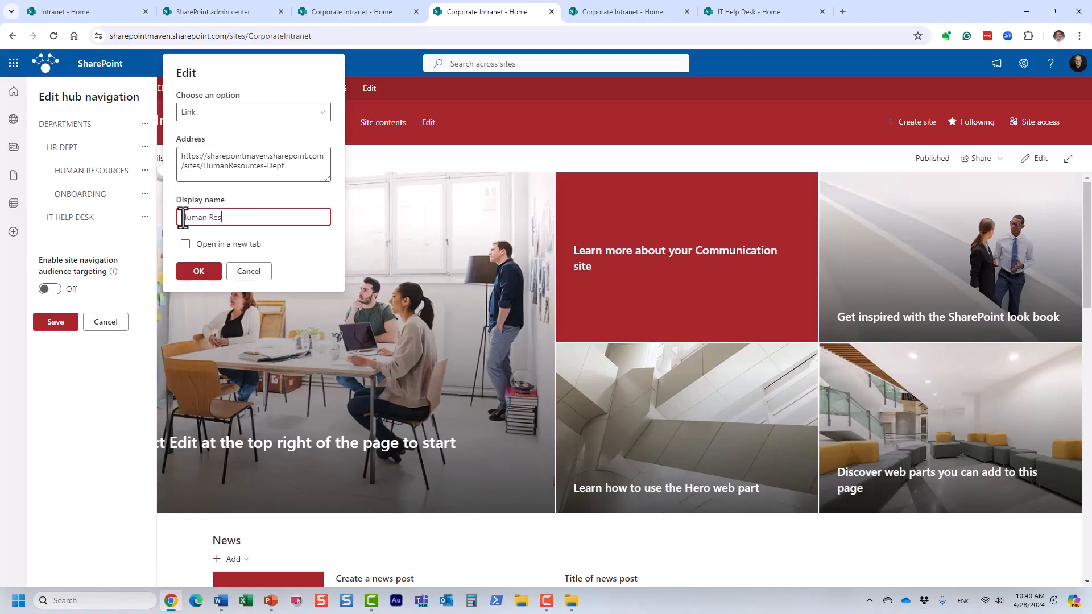
{"action": "type", "text": "ources"}
{"action": "left_click", "coordinate": [199, 271]}
Step: Change the display name of the ONBOARDING link to Onboarding and save the hub navigation
{"action": "left_click", "coordinate": [85, 197]}
{"action": "left_click_drag", "start_coordinate": [247, 238], "coordinate": [174, 237]}
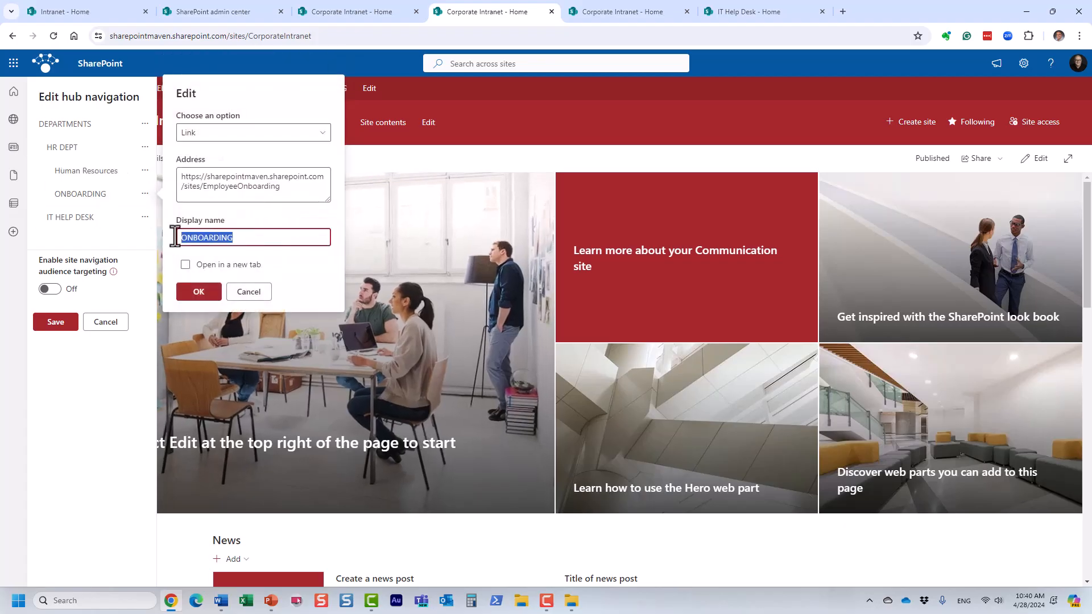
{"action": "type", "text": "Onboarding"}
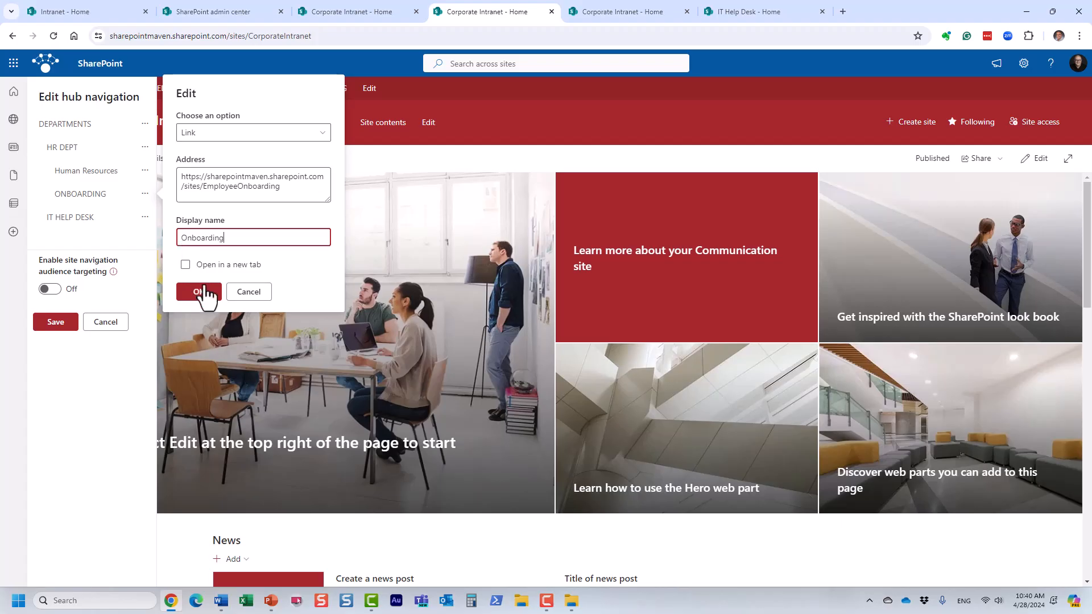
{"action": "left_click", "coordinate": [204, 291]}
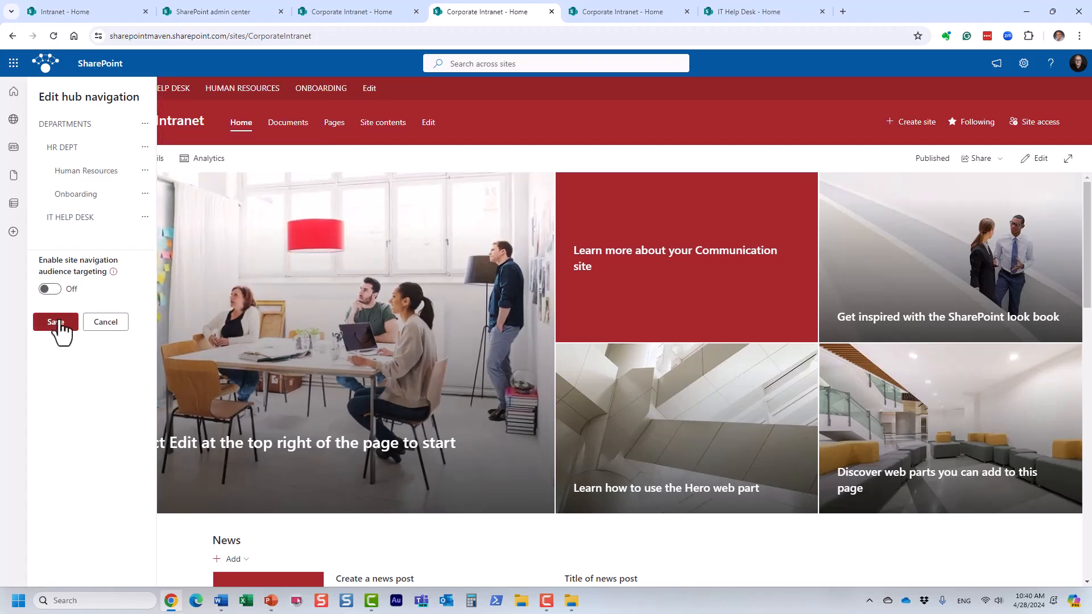
{"action": "left_click", "coordinate": [57, 321]}
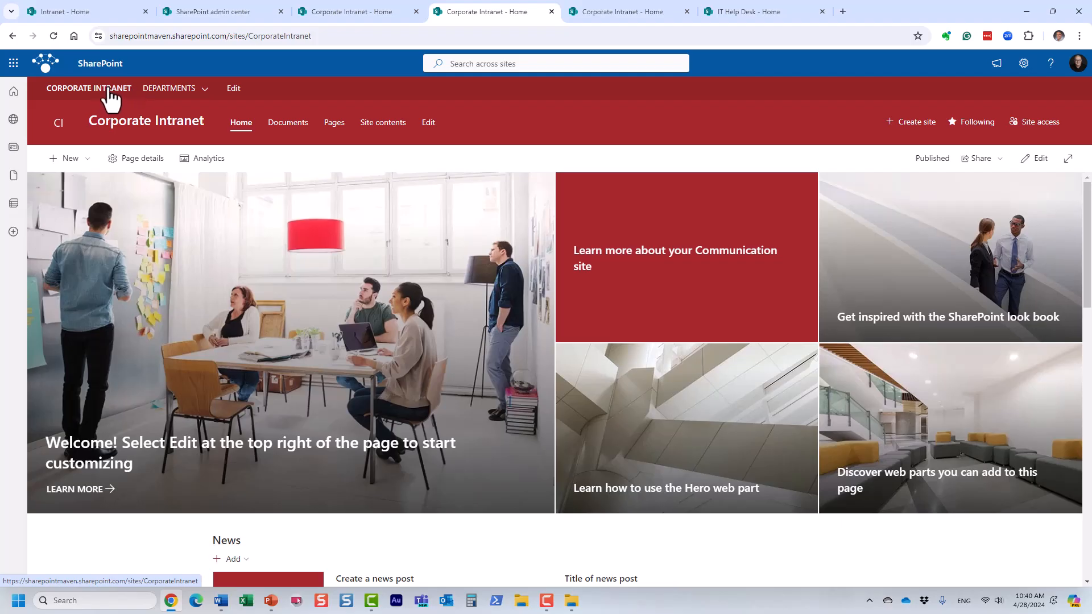
Step: Test the DEPARTMENTS hub navigation from the Corporate Intranet home by visiting the Human Resources site and the IT Help Desk site
{"action": "mouse_move", "coordinate": [180, 92]}
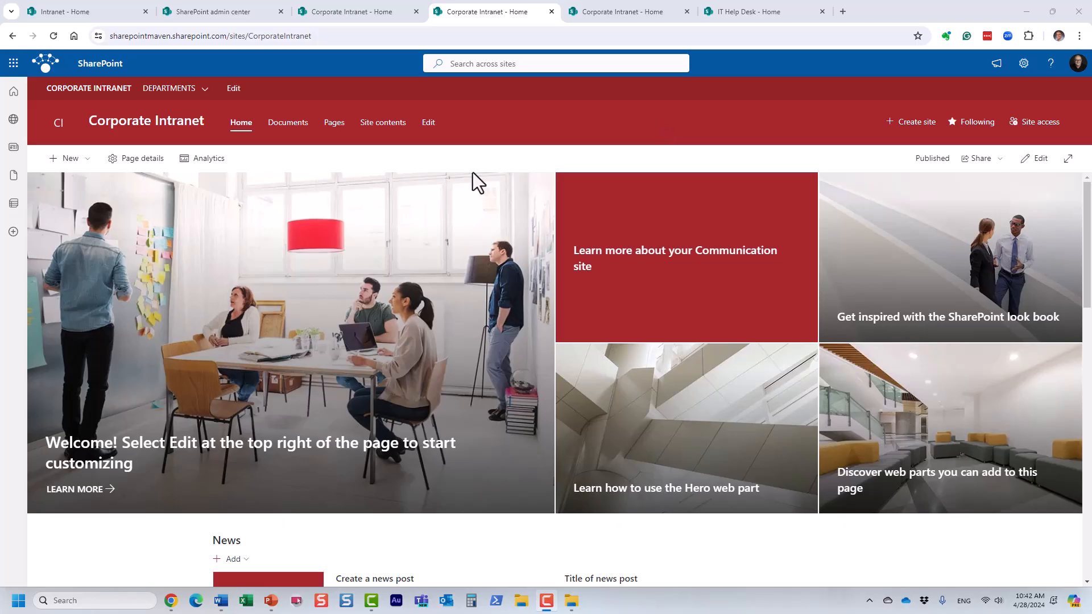
{"action": "left_click", "coordinate": [199, 89]}
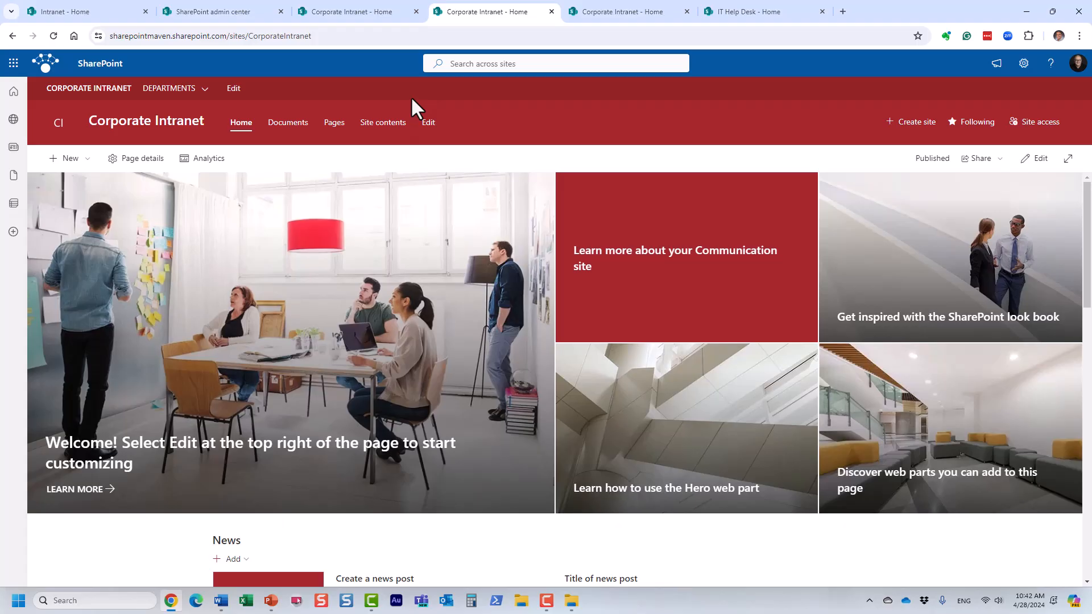
{"action": "left_click", "coordinate": [109, 96]}
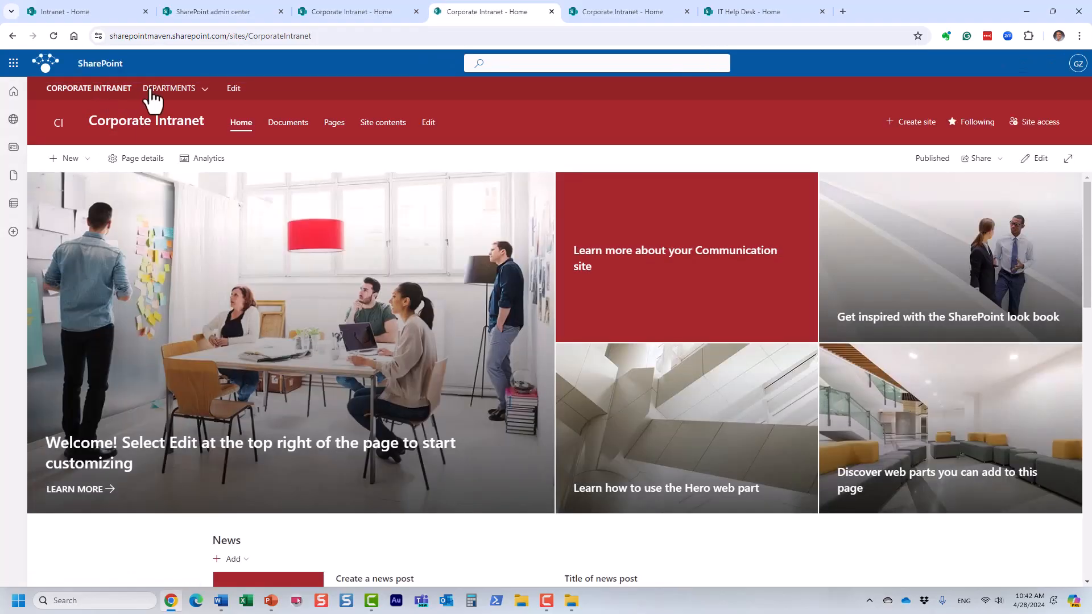
{"action": "mouse_move", "coordinate": [188, 99]}
{"action": "left_click", "coordinate": [197, 138]}
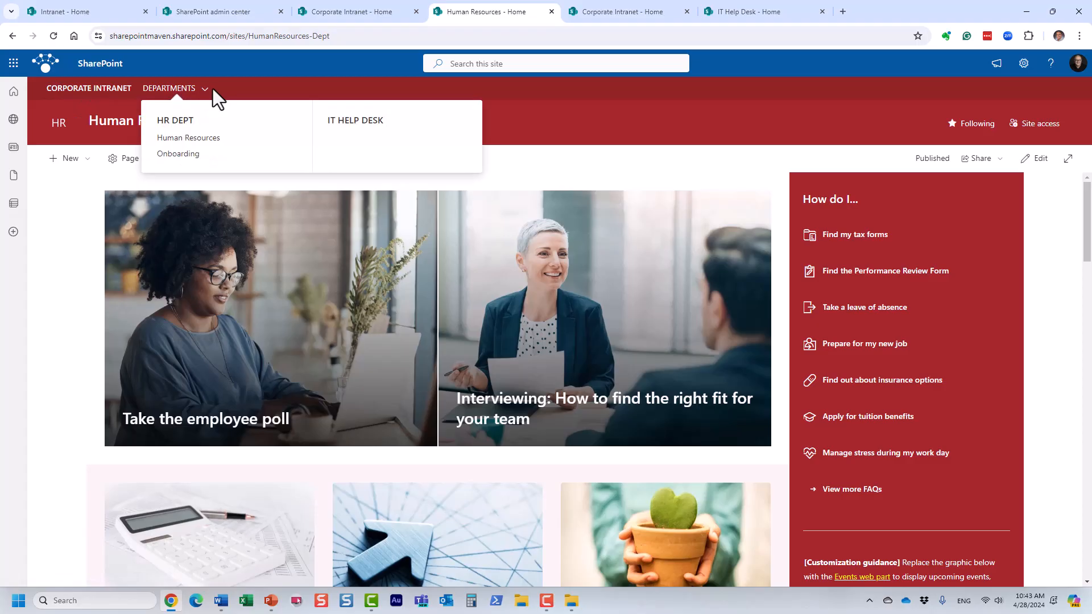
{"action": "left_click", "coordinate": [353, 134]}
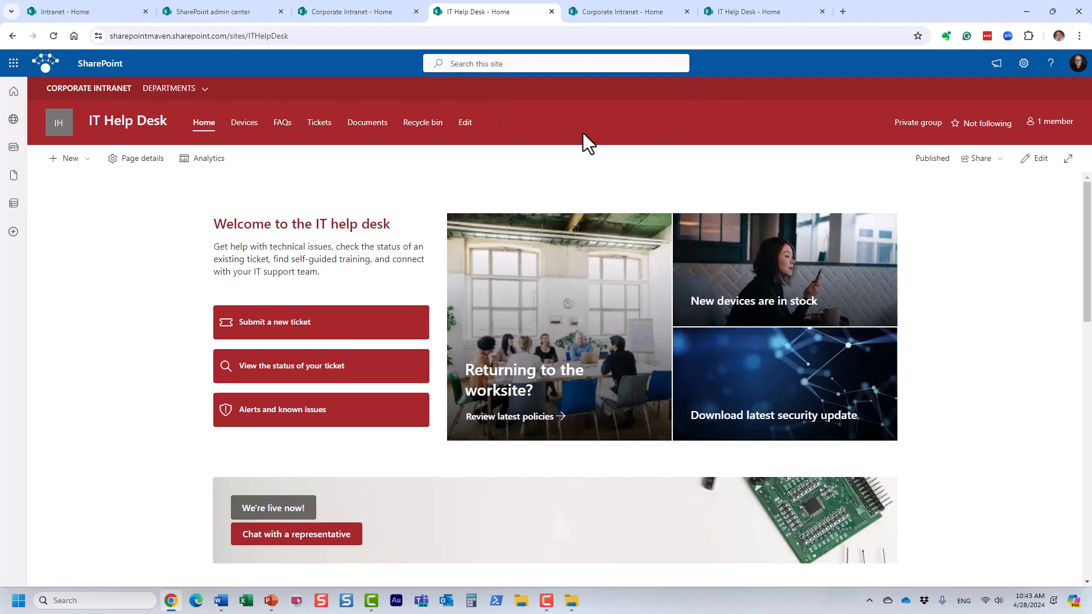
Step: Return to the Corporate Intranet home and reopen the IT Help Desk site through the hub navigation
{"action": "left_click", "coordinate": [109, 93]}
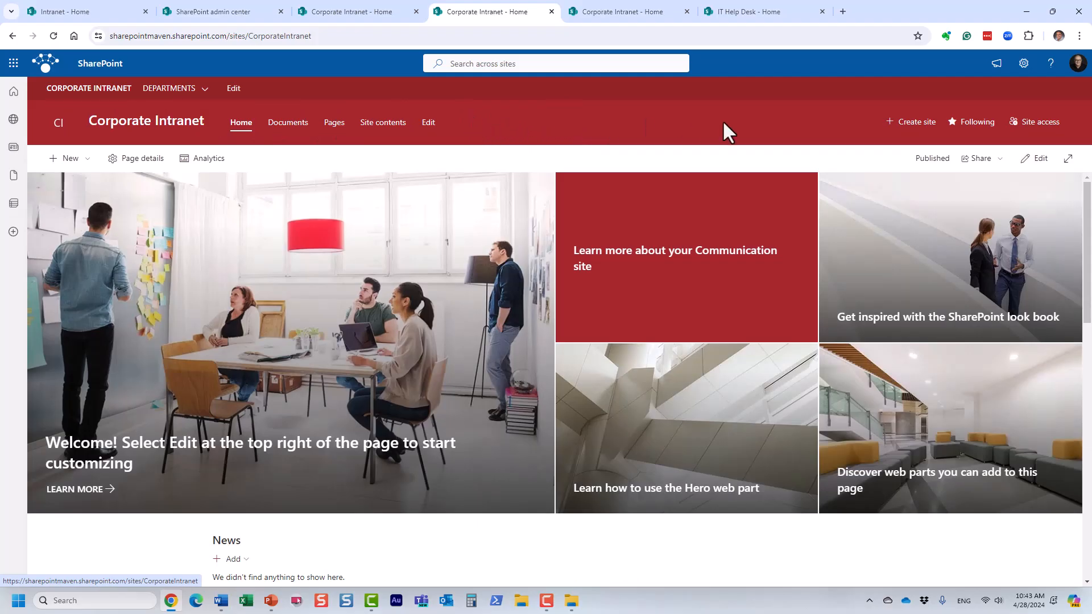
{"action": "left_click", "coordinate": [151, 90]}
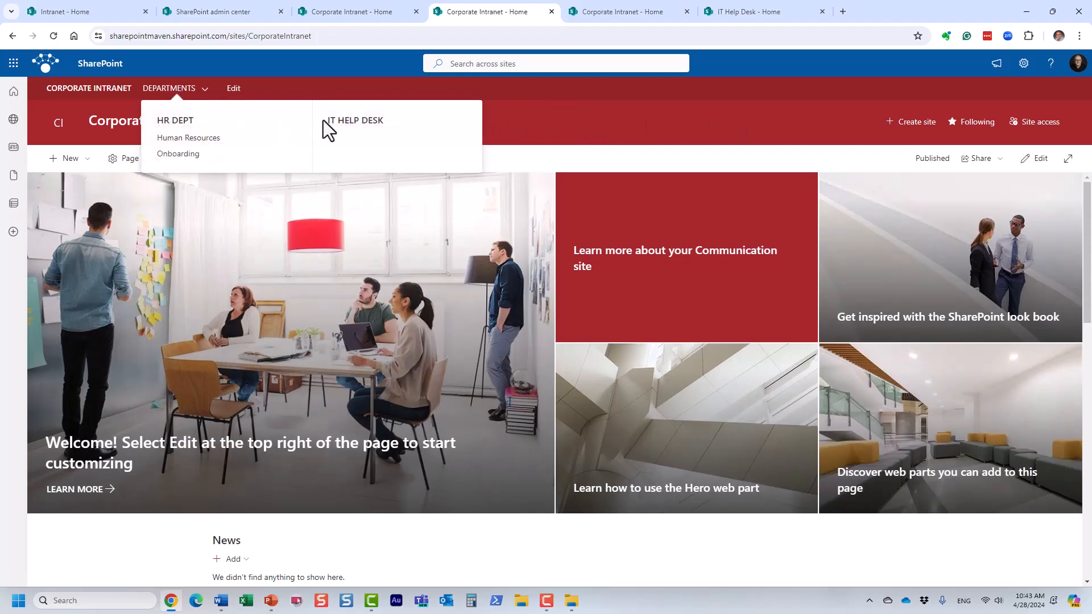
{"action": "left_click", "coordinate": [351, 121]}
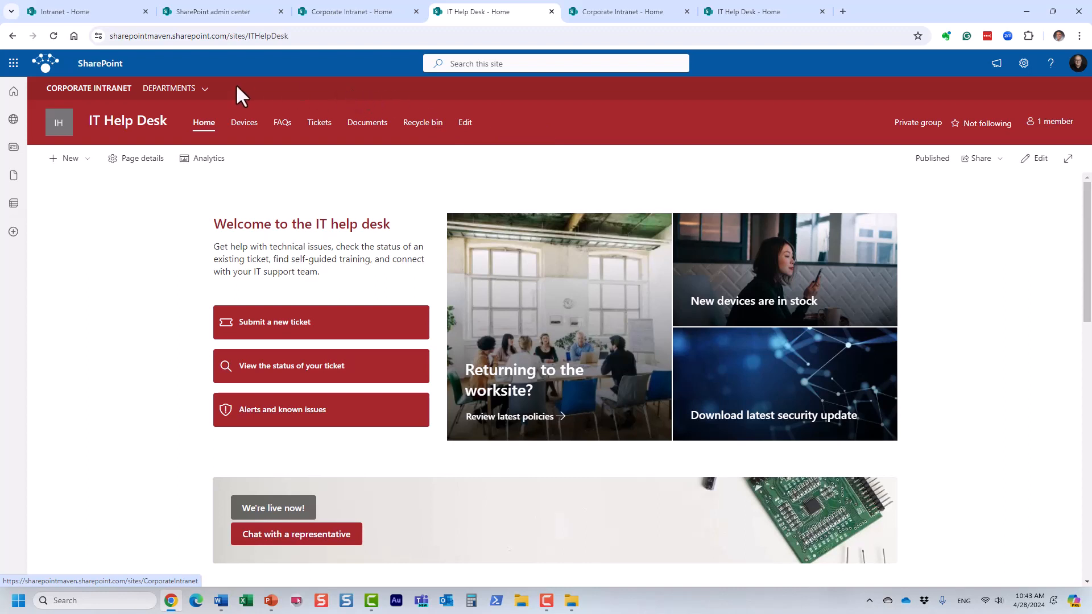
Step: Examine the Theme setting in the IT Help Desk site's look options
{"action": "left_click", "coordinate": [1023, 64]}
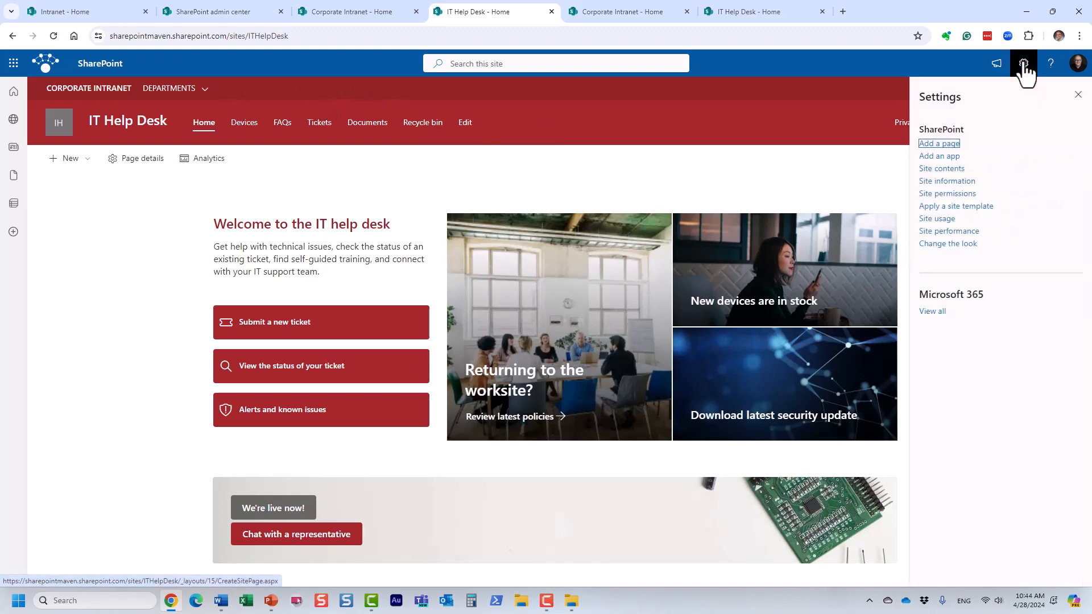
{"action": "left_click", "coordinate": [965, 244]}
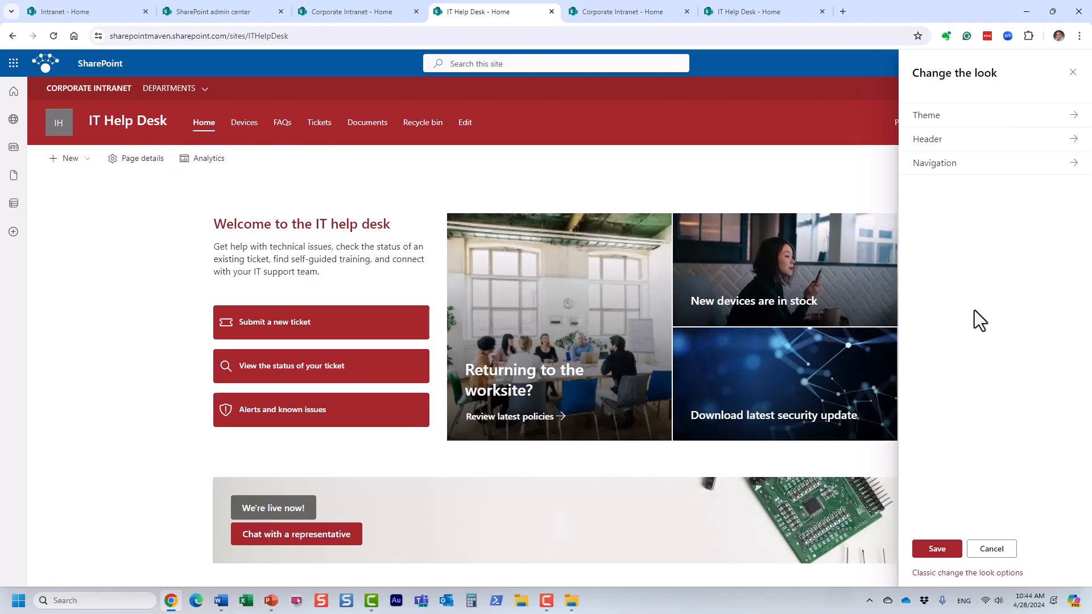
{"action": "left_click", "coordinate": [937, 120]}
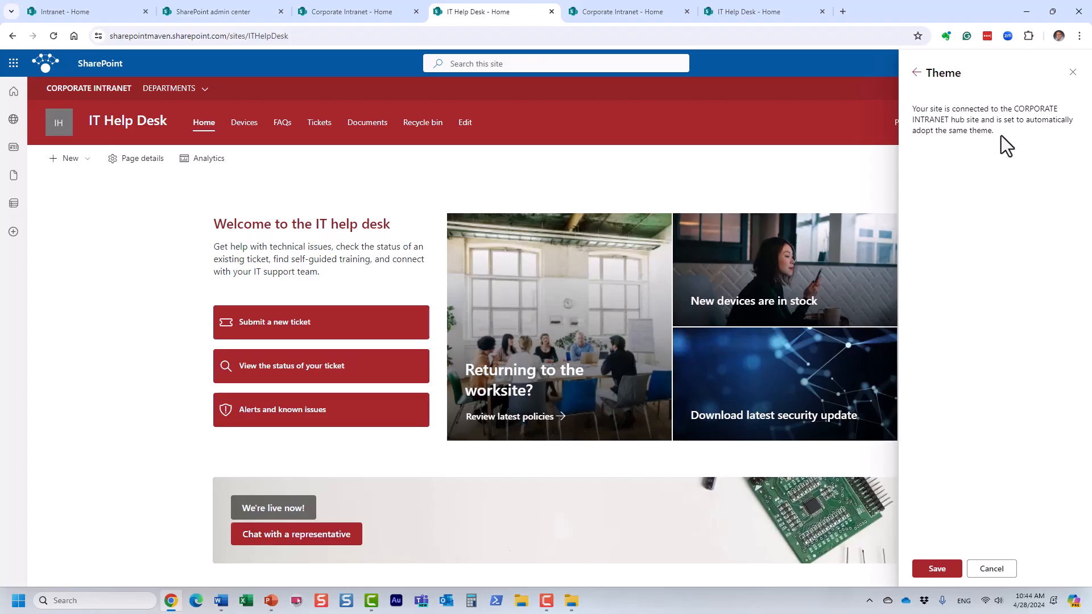
Step: Try the Standard header layout on the IT Help Desk site, switch back to Compact, and cancel the header changes
{"action": "left_click", "coordinate": [917, 75]}
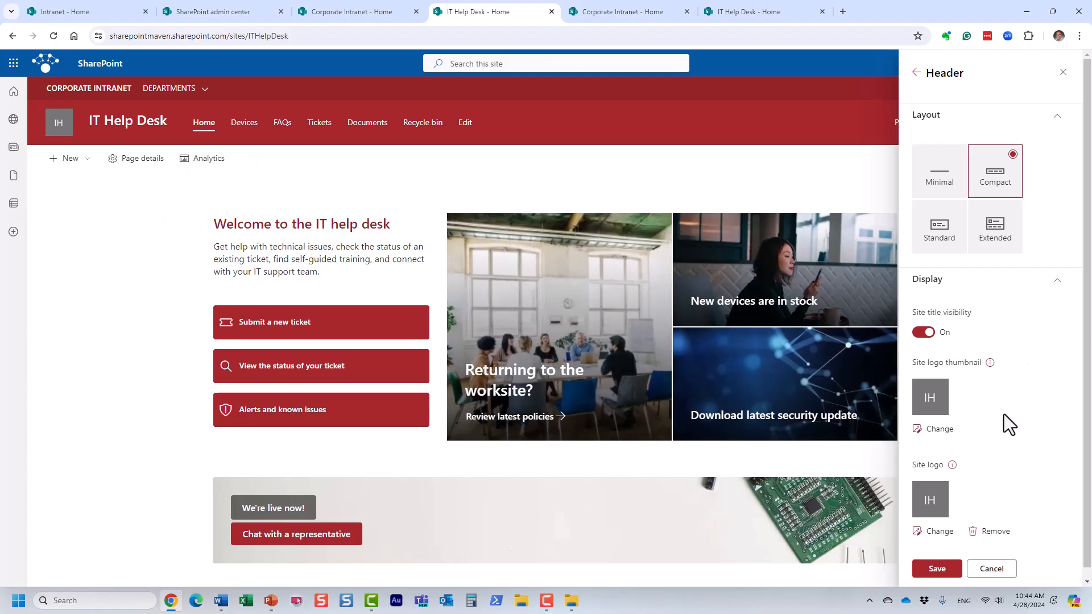
{"action": "scroll", "coordinate": [1004, 420], "scroll_direction": "down", "scroll_amount": 1}
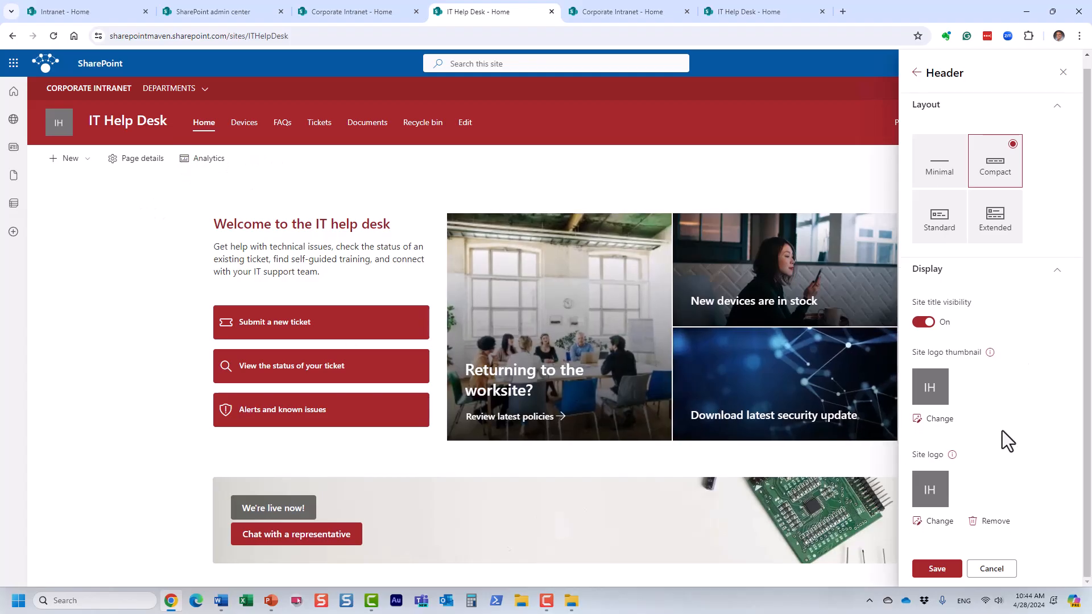
{"action": "left_click", "coordinate": [951, 227]}
{"action": "left_click", "coordinate": [1011, 185]}
{"action": "left_click", "coordinate": [999, 570]}
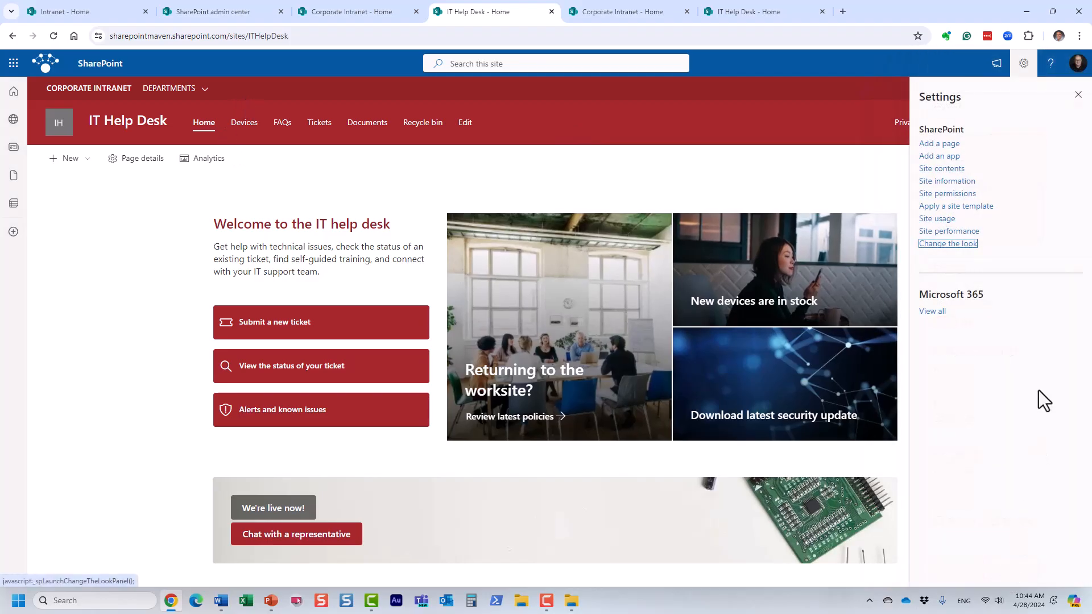
{"action": "left_click", "coordinate": [1077, 95]}
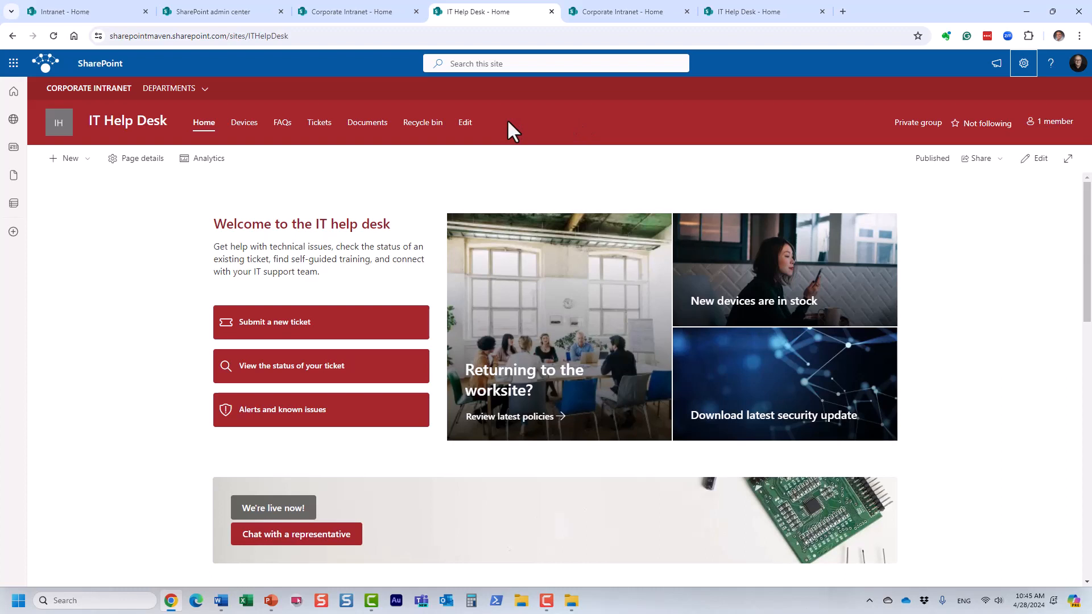
Step: Visit the Human Resources site from the DEPARTMENTS hub navigation and go back to the Corporate Intranet home
{"action": "key", "text": "F10"}
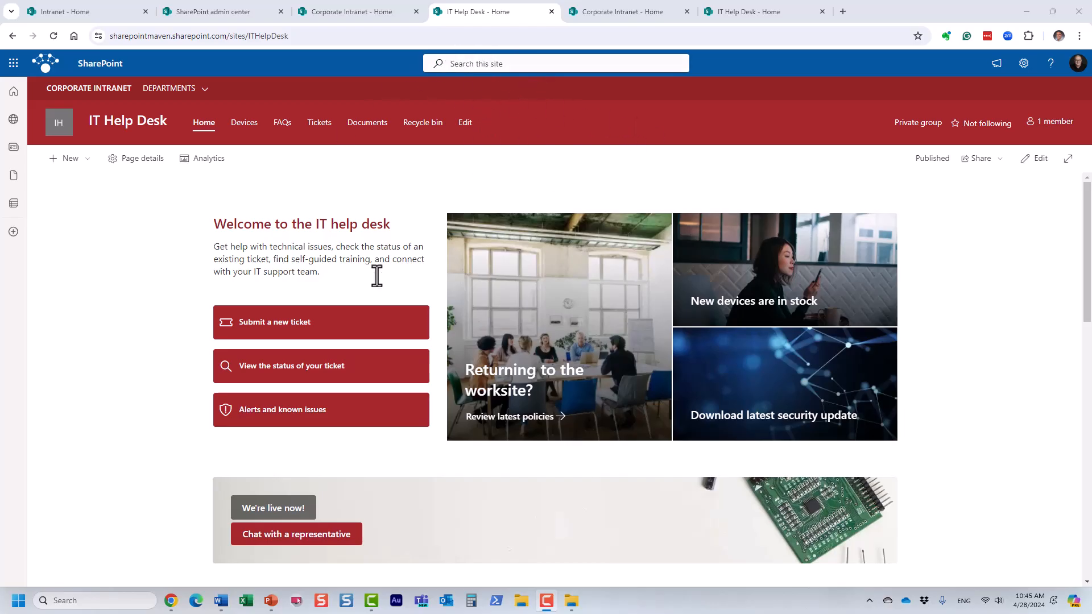
{"action": "mouse_move", "coordinate": [185, 91]}
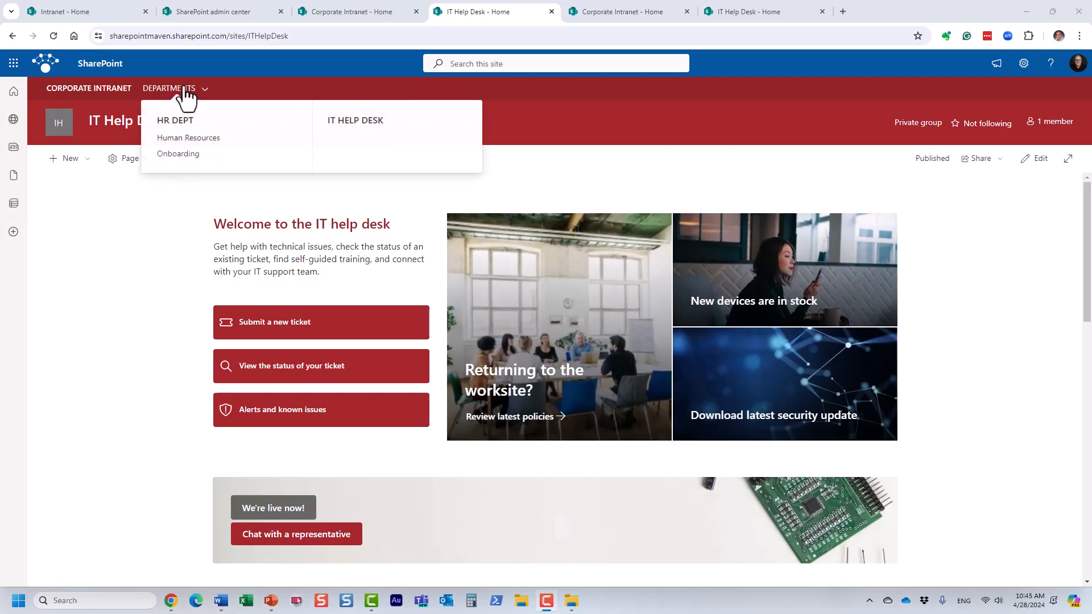
{"action": "left_click", "coordinate": [200, 140]}
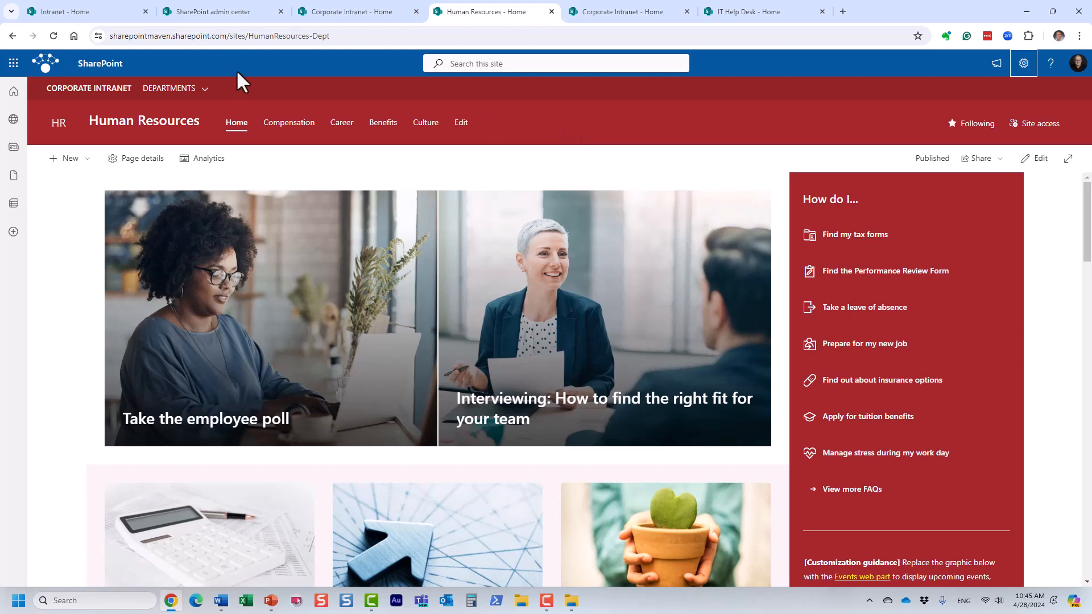
{"action": "left_click", "coordinate": [110, 91]}
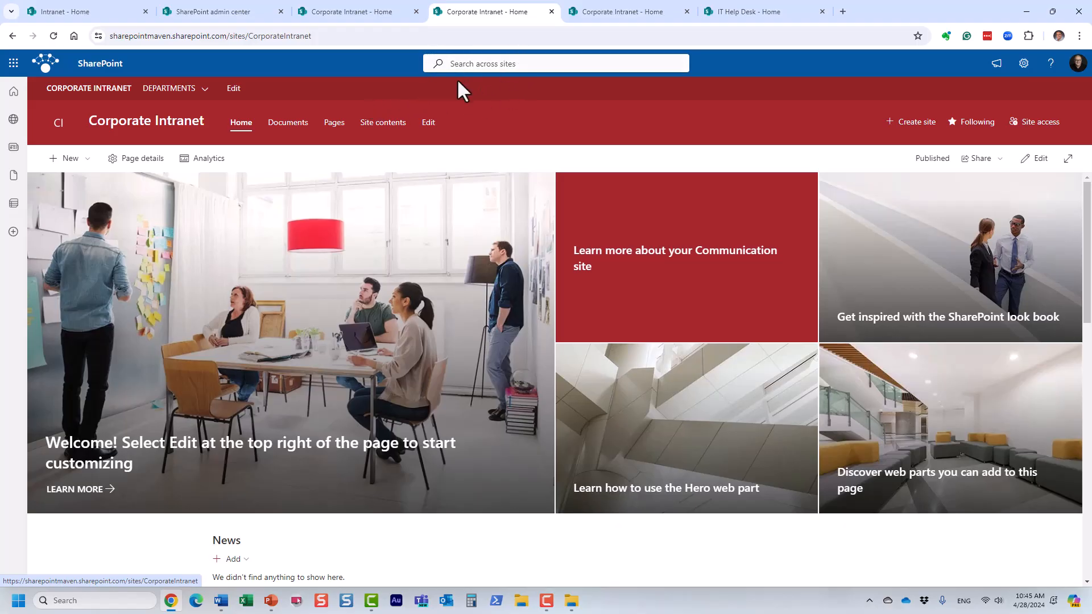
Step: Open the Onboarding site from the DEPARTMENTS hub navigation and check its group membership
{"action": "left_click", "coordinate": [171, 88]}
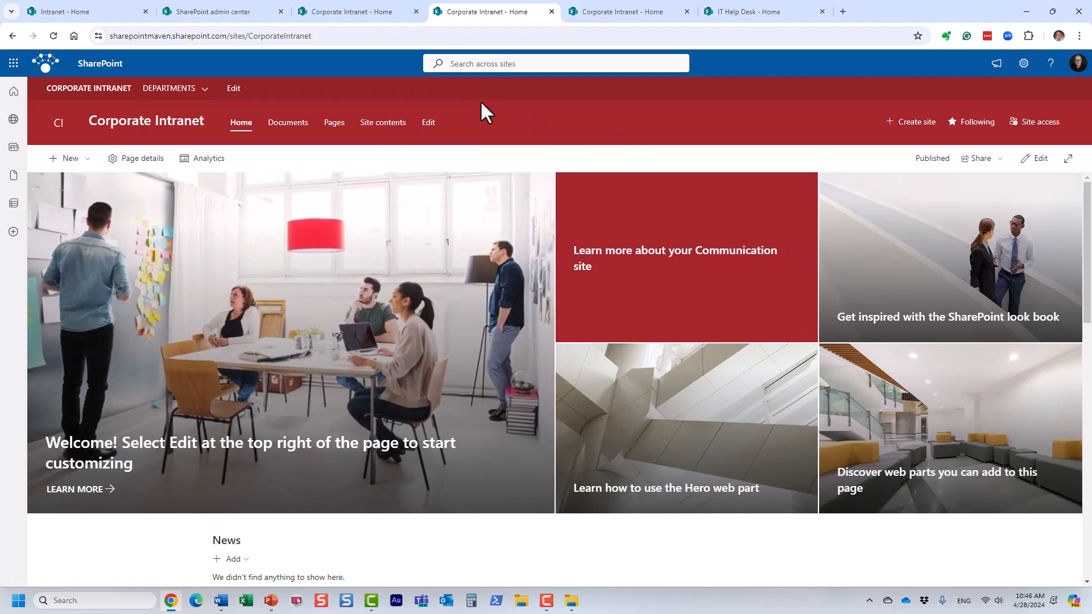
{"action": "mouse_move", "coordinate": [196, 95]}
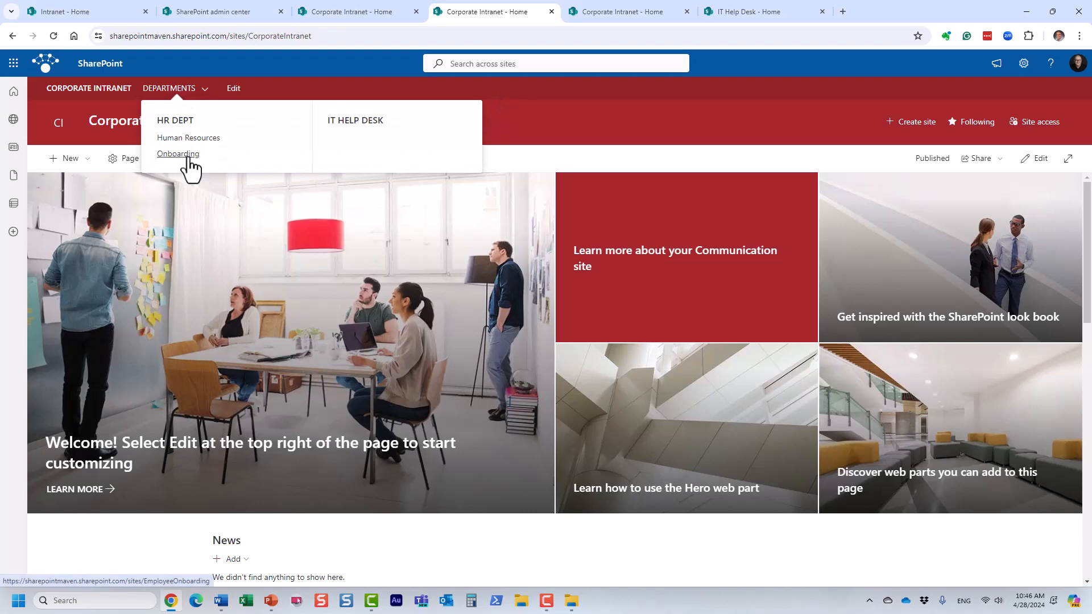
{"action": "left_click", "coordinate": [188, 157]}
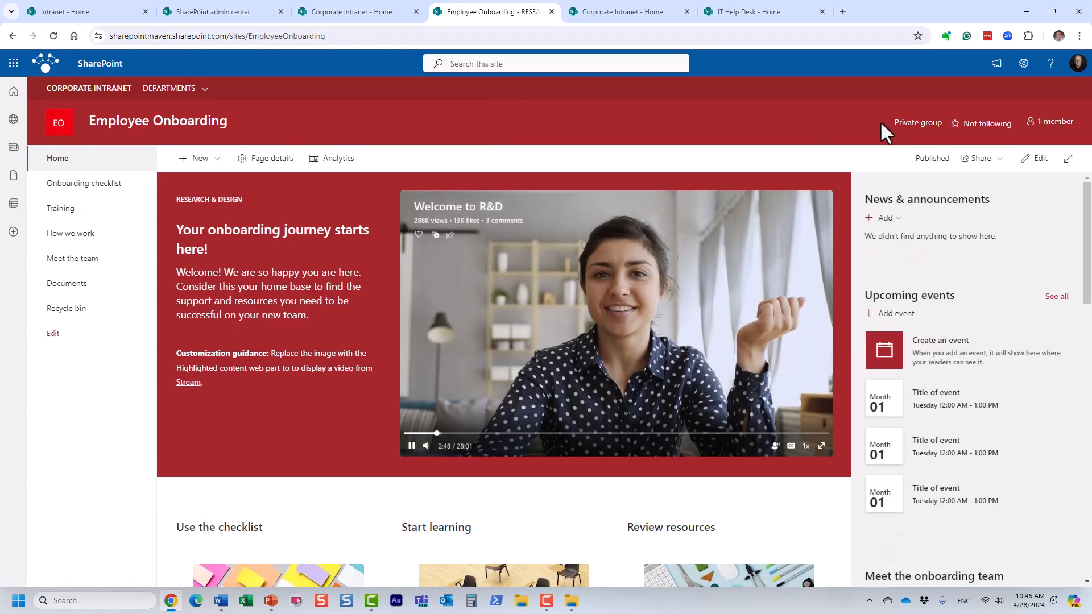
{"action": "left_click", "coordinate": [1052, 123]}
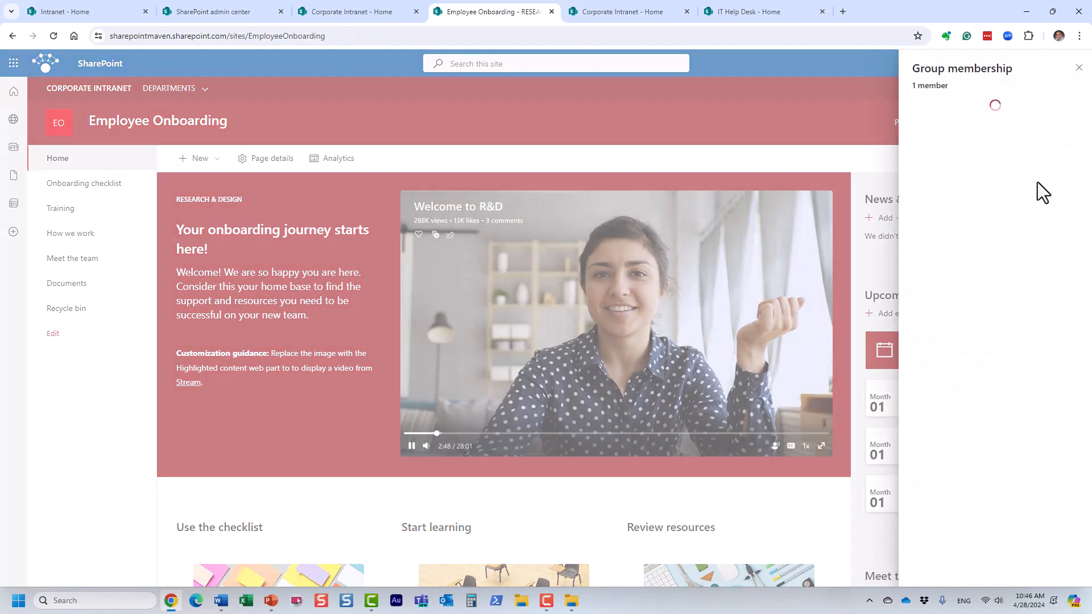
{"action": "left_click", "coordinate": [1079, 68]}
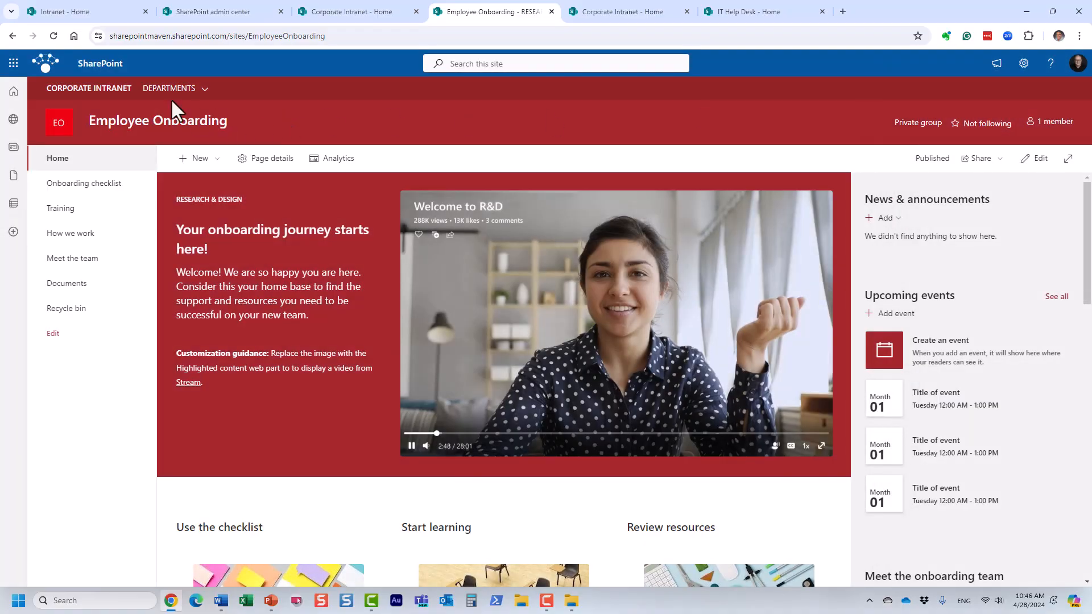
Step: Go from the Onboarding site back to the Corporate Intranet home and open the Human Resources site through DEPARTMENTS
{"action": "left_click", "coordinate": [99, 89]}
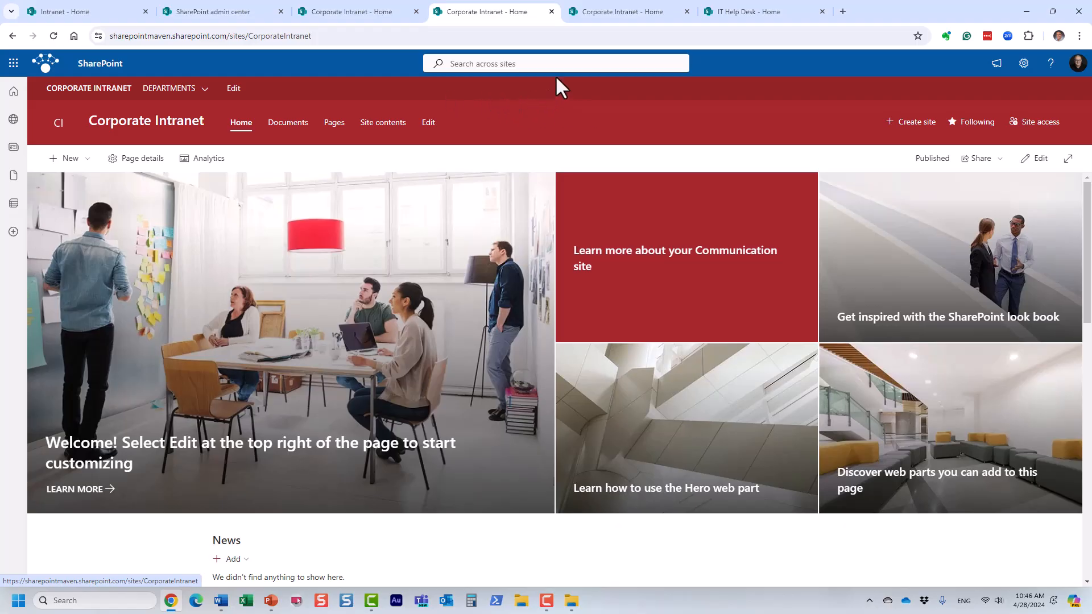
{"action": "left_click", "coordinate": [123, 90]}
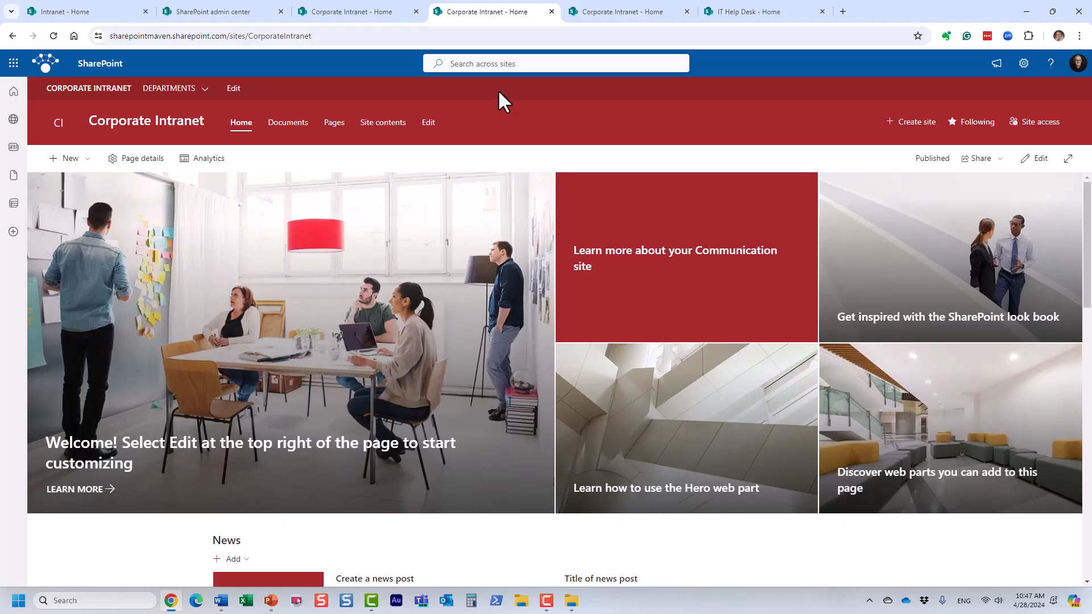
{"action": "left_click", "coordinate": [165, 91]}
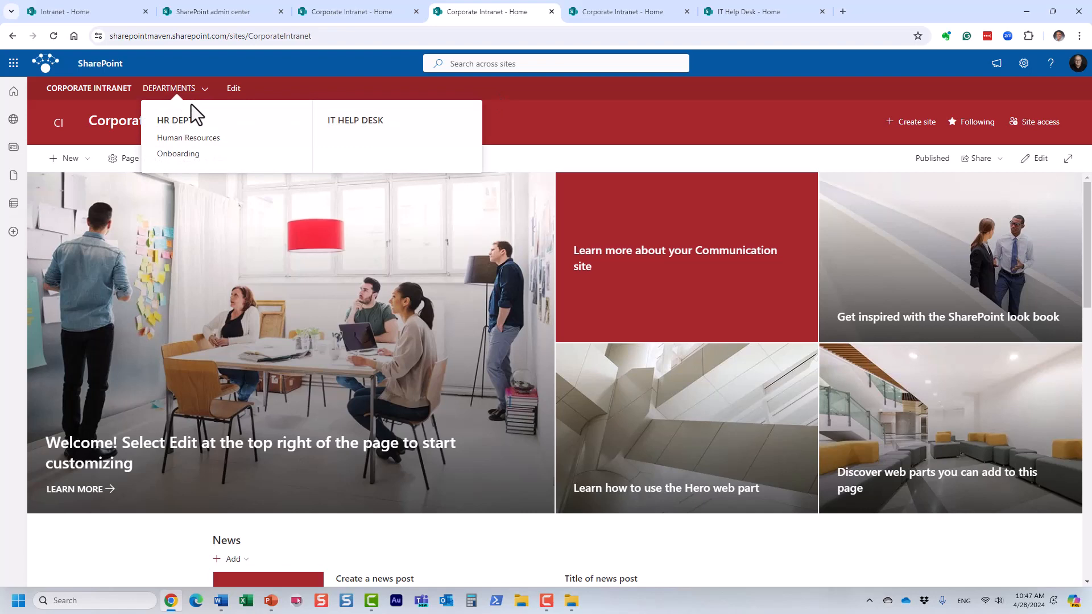
{"action": "left_click", "coordinate": [208, 148]}
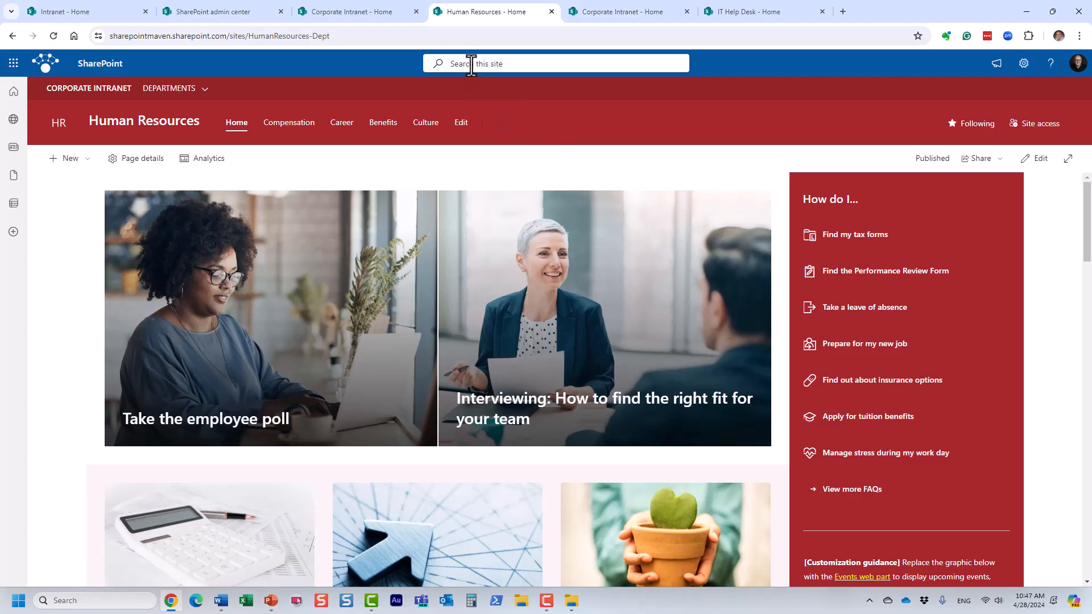
Step: Return to the Corporate Intranet home and open the Onboarding site from the DEPARTMENTS hub navigation
{"action": "left_click", "coordinate": [99, 90]}
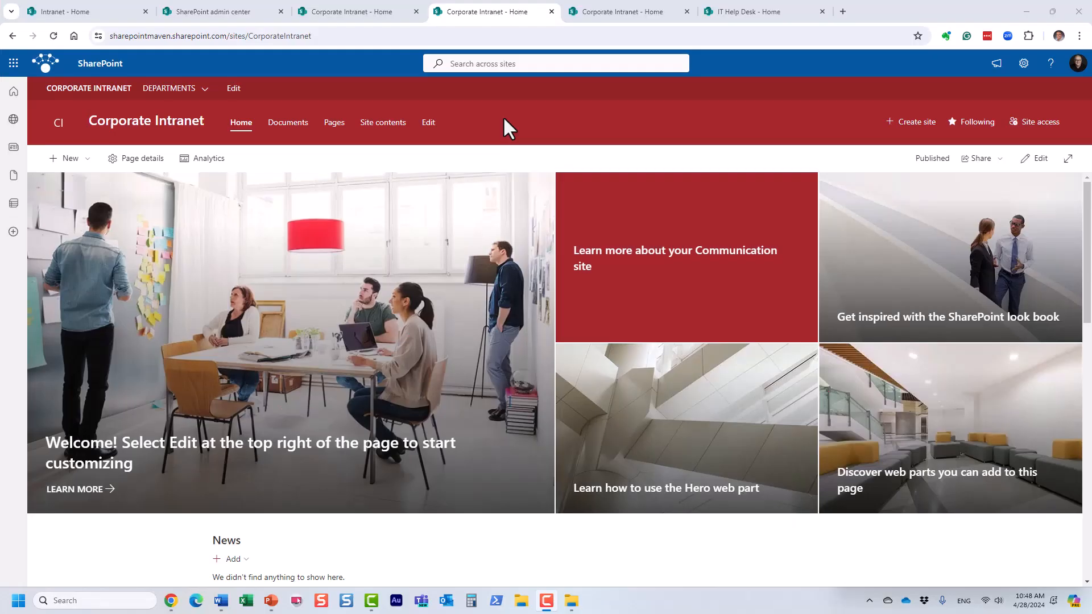
{"action": "left_click", "coordinate": [202, 92]}
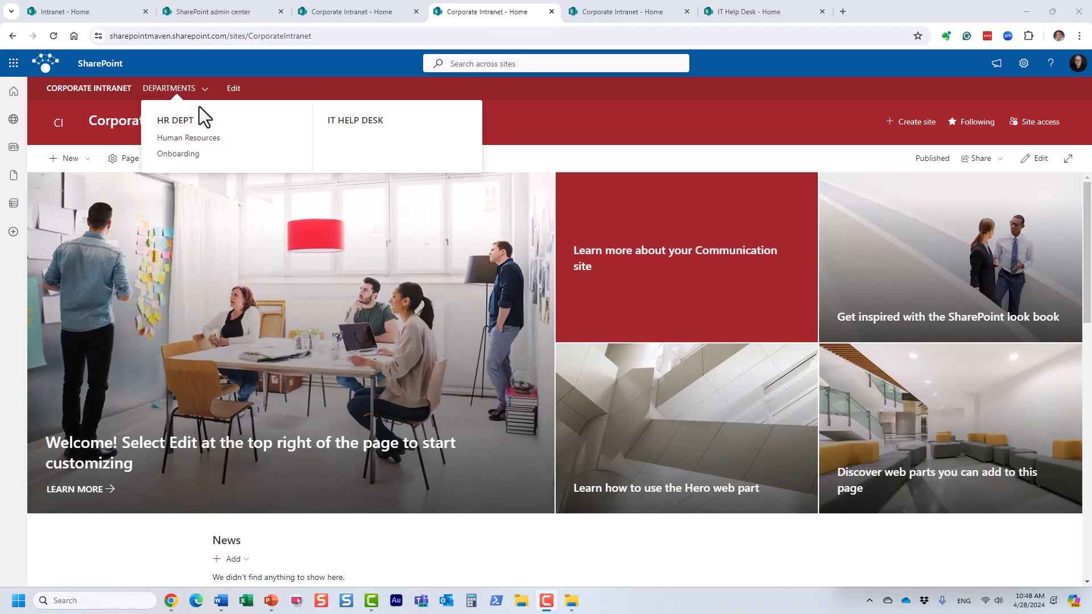
{"action": "left_click", "coordinate": [185, 154]}
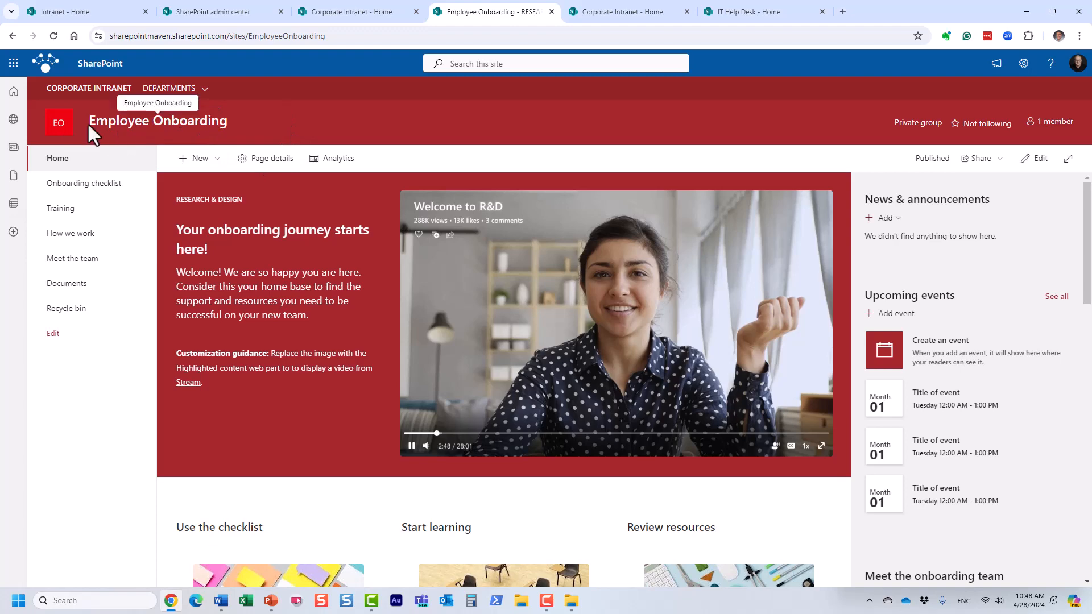
Step: Add a colleague from the directory to the Employee Onboarding site's group with the Member role, save, and close the membership list
{"action": "left_click", "coordinate": [1058, 122]}
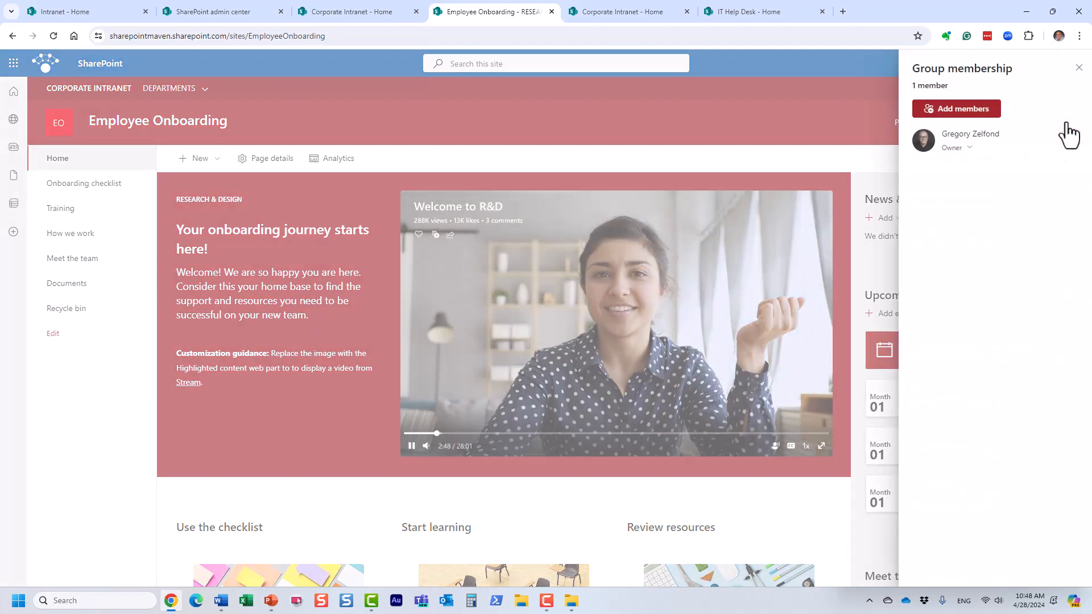
{"action": "left_click", "coordinate": [987, 108]}
{"action": "type", "text": "mary"}
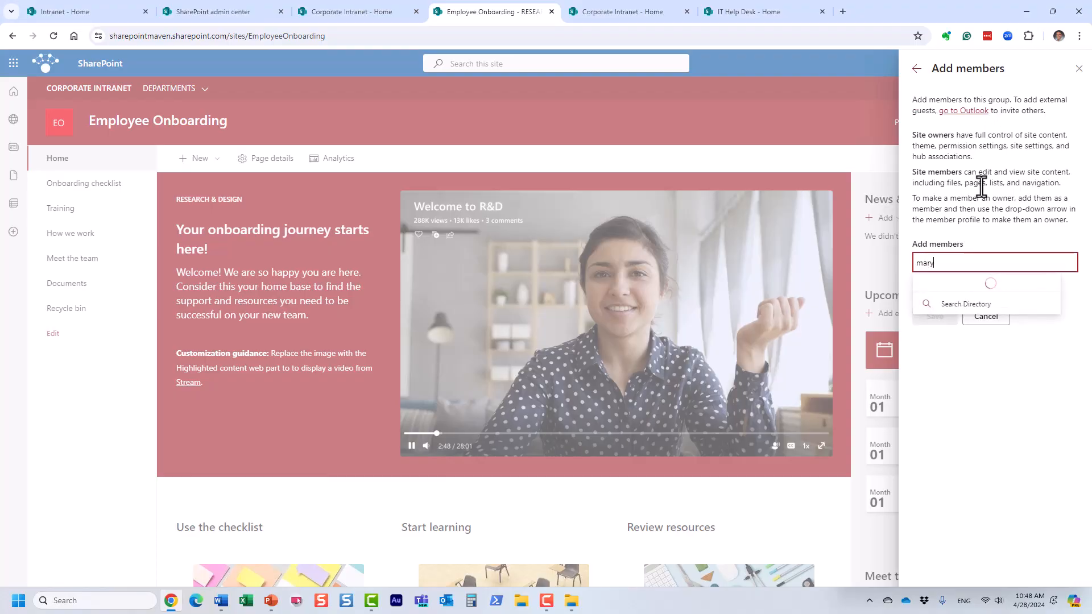
{"action": "left_click", "coordinate": [1009, 296]}
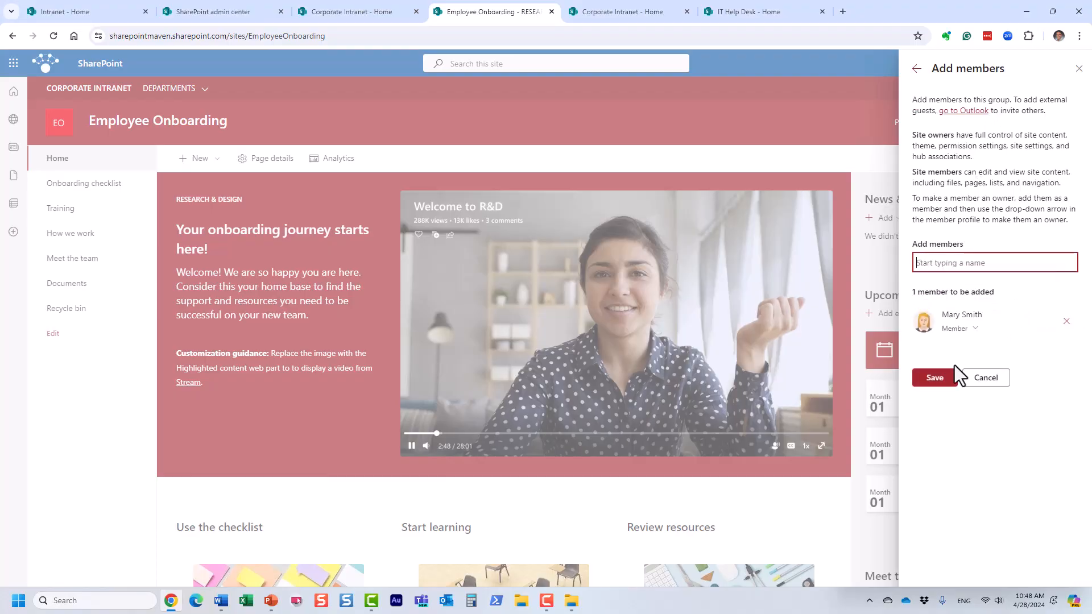
{"action": "left_click", "coordinate": [944, 376]}
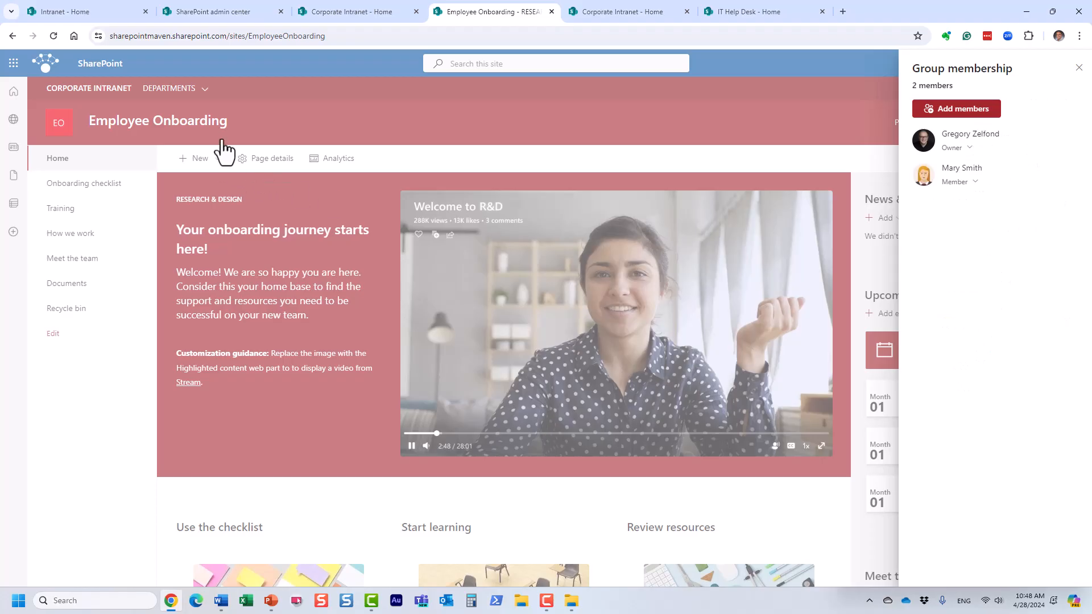
{"action": "left_click", "coordinate": [1078, 68]}
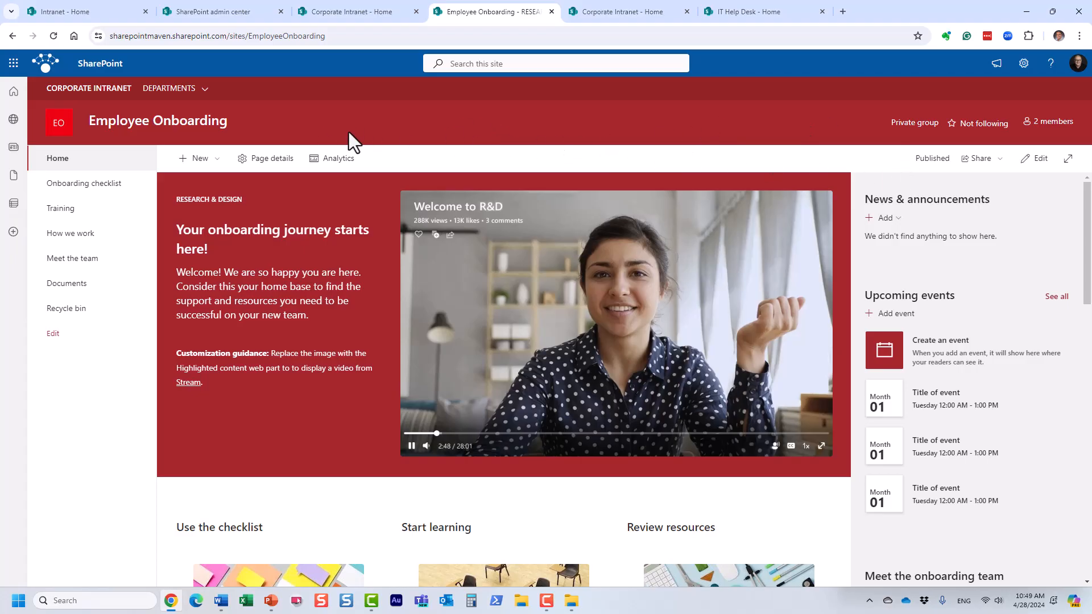
Step: Review the header layout and logo options in the Employee Onboarding site's look settings, and cancel without changing anything
{"action": "left_click", "coordinate": [341, 35]}
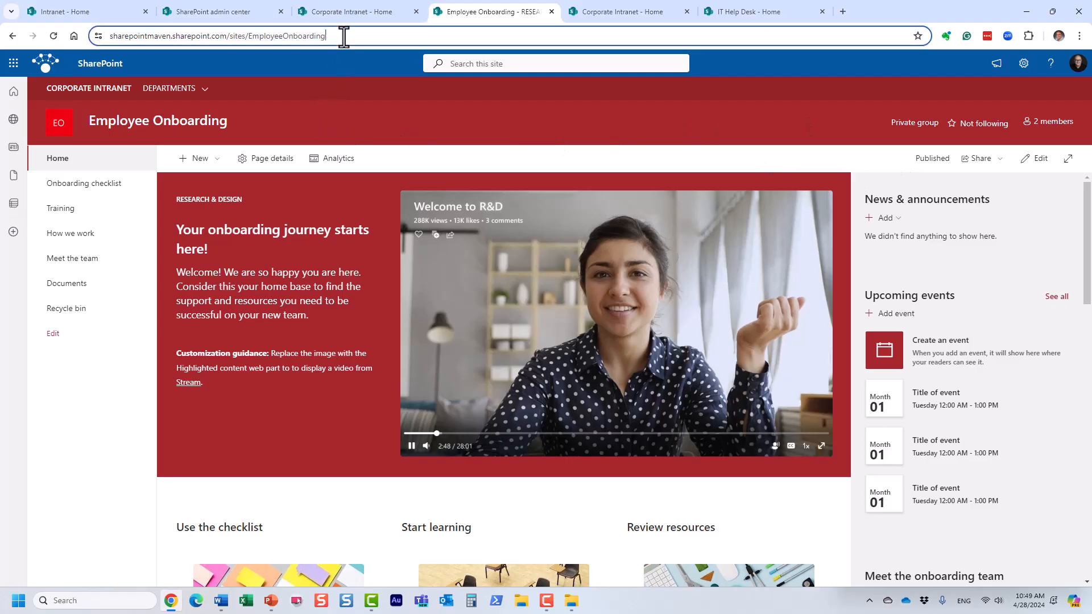
{"action": "left_click", "coordinate": [508, 118]}
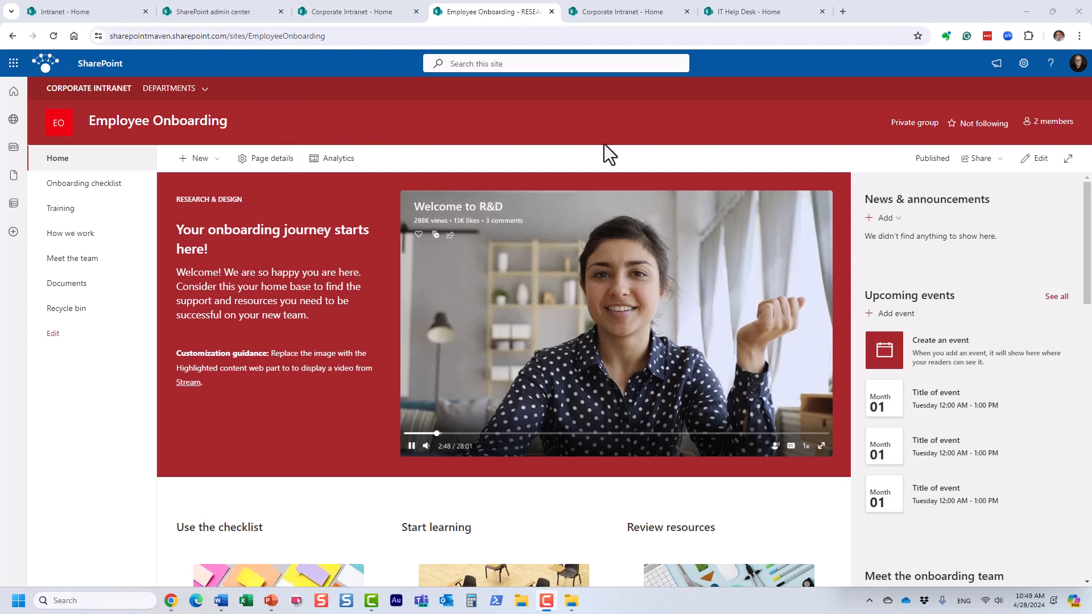
{"action": "left_click", "coordinate": [1024, 63]}
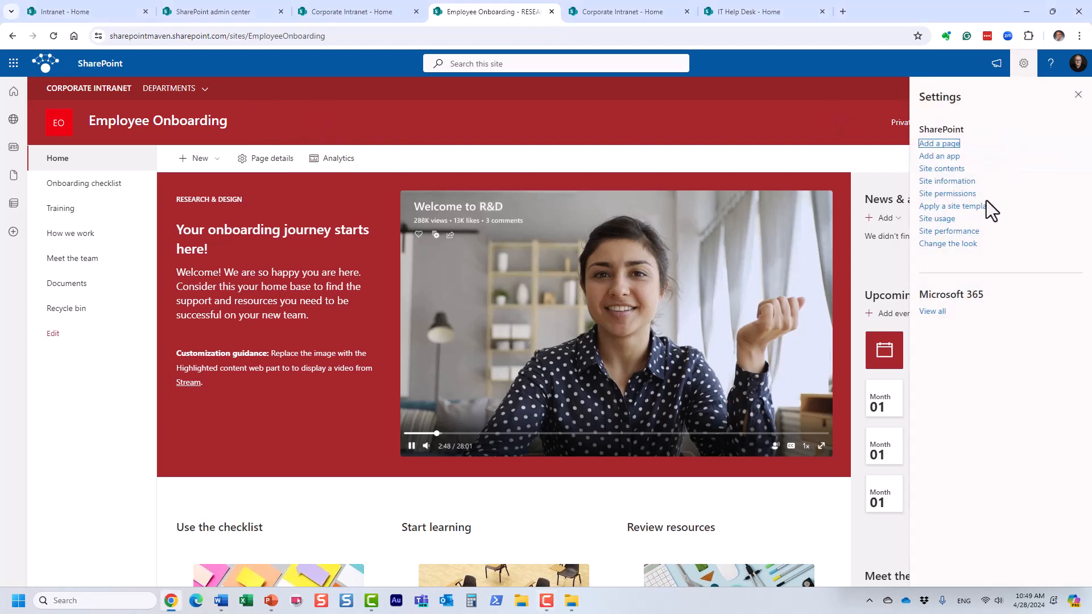
{"action": "left_click", "coordinate": [961, 243]}
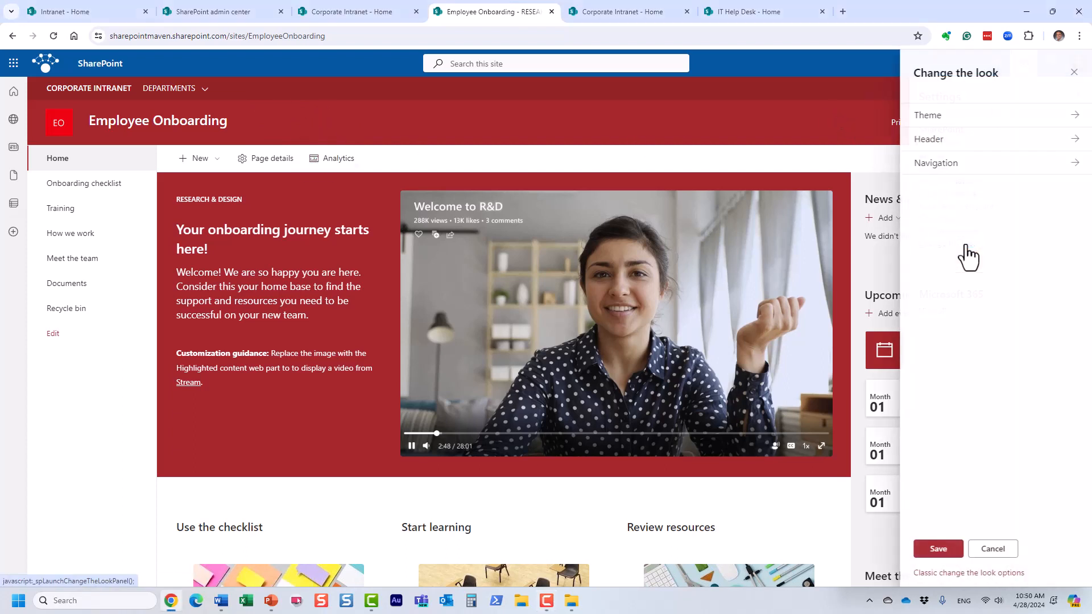
{"action": "left_click", "coordinate": [943, 152]}
{"action": "scroll", "coordinate": [1033, 458], "scroll_direction": "down", "scroll_amount": 1}
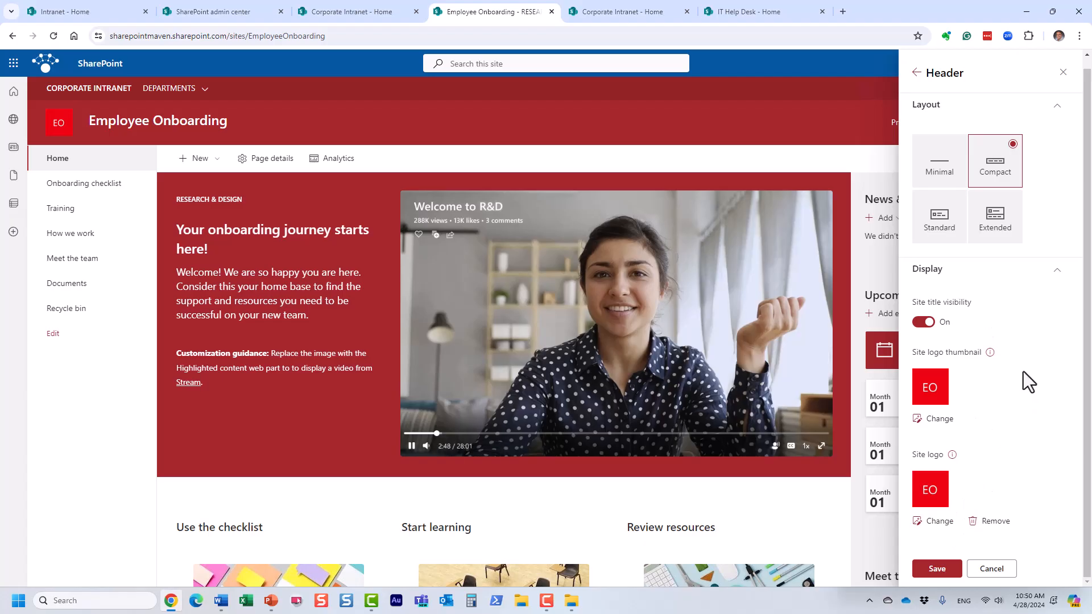
{"action": "left_click", "coordinate": [992, 568]}
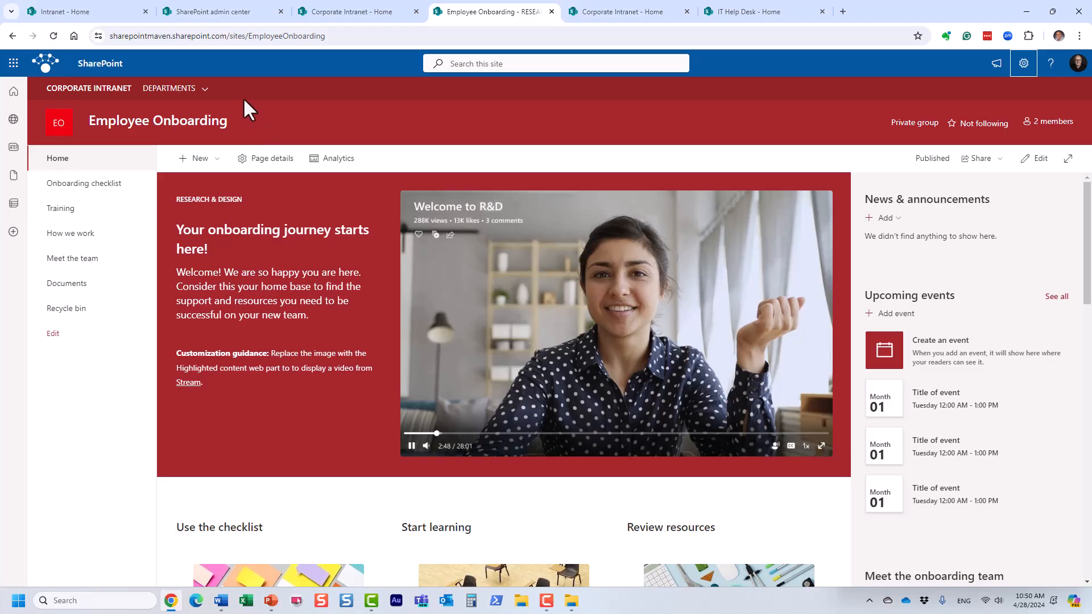
Step: Go from the Employee Onboarding site back to the Corporate Intranet home and view the links under DEPARTMENTS
{"action": "mouse_move", "coordinate": [214, 89]}
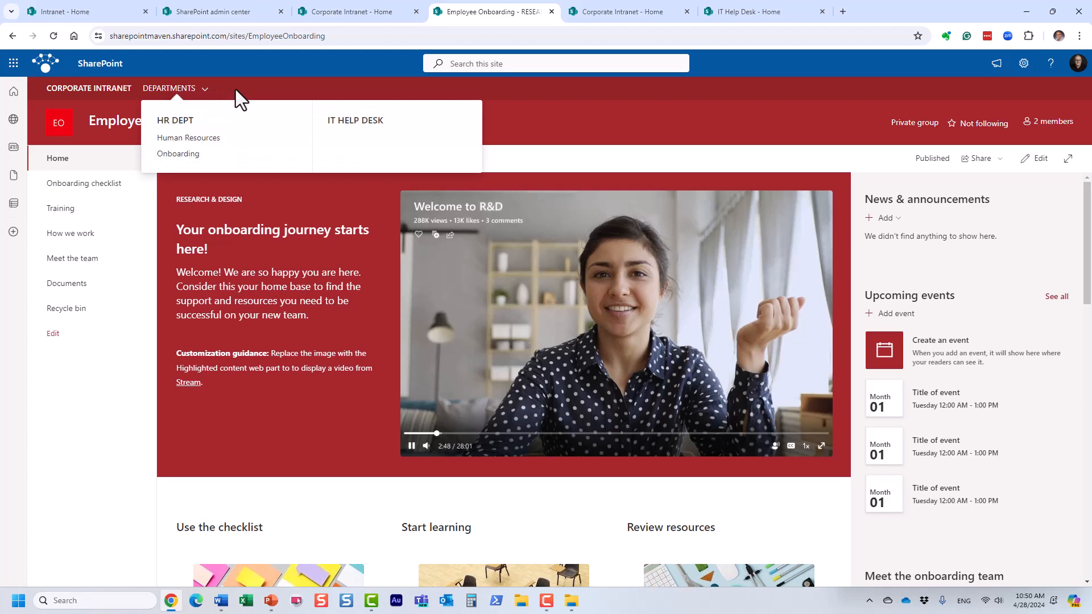
{"action": "left_click", "coordinate": [101, 90]}
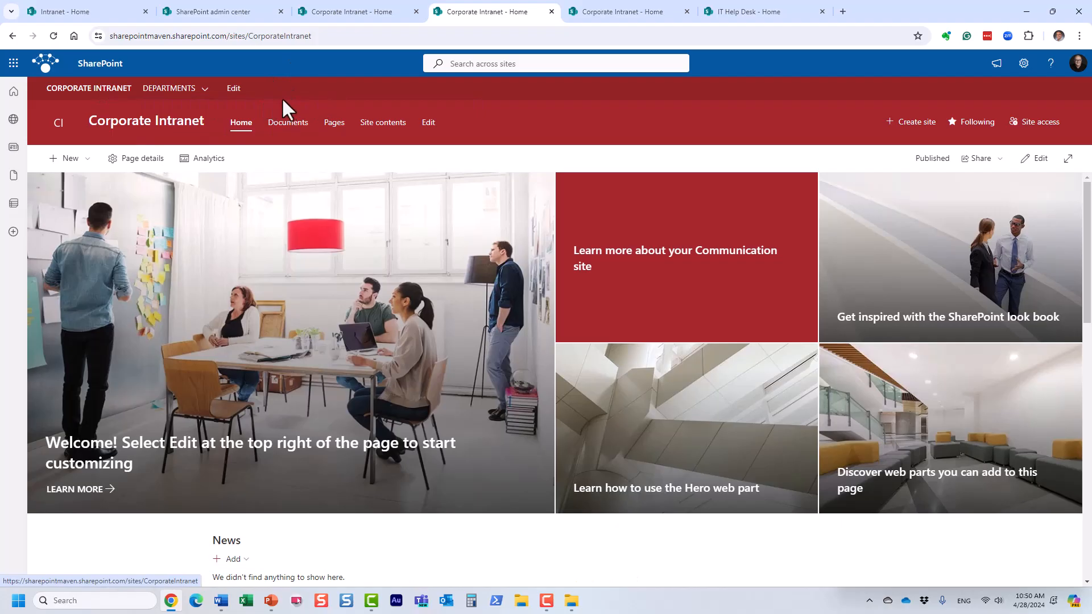
{"action": "mouse_move", "coordinate": [197, 88]}
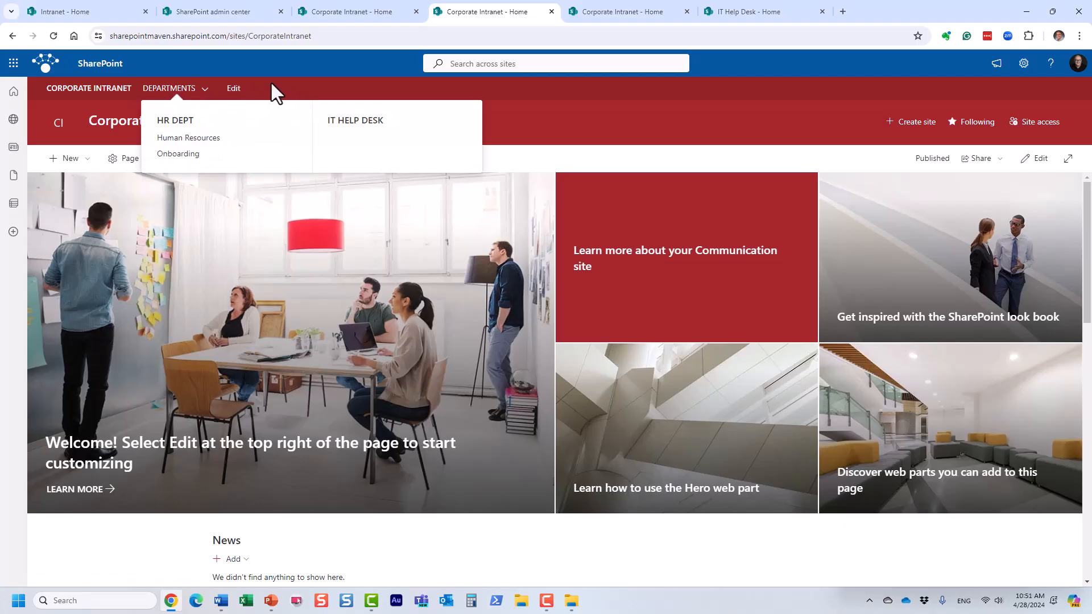
Step: Inspect the hub navigation editor and its form for a new link below IT HELP DESK, and cancel both
{"action": "left_click", "coordinate": [233, 89]}
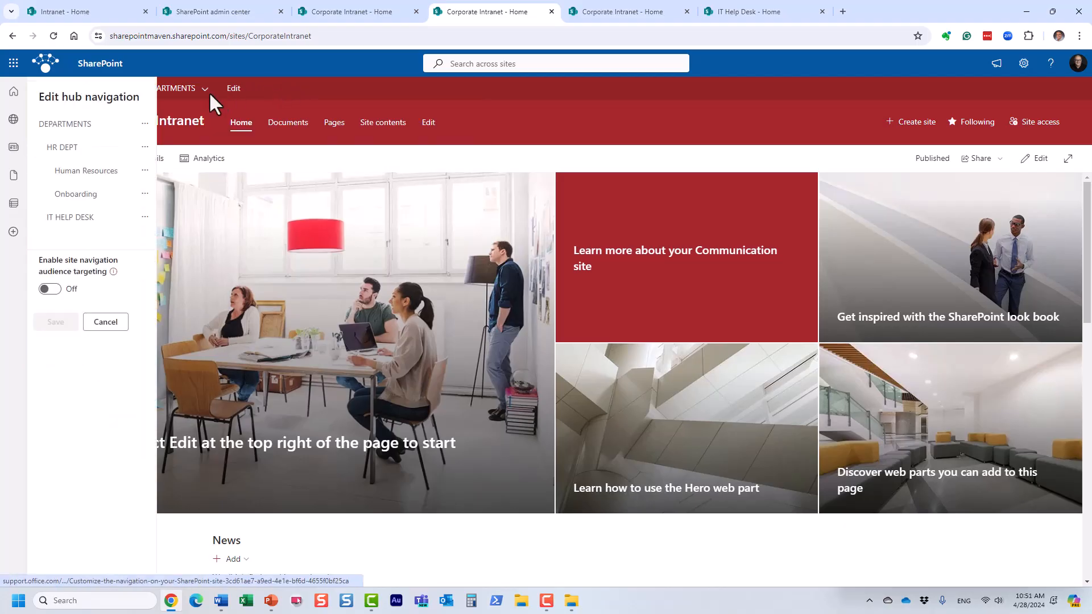
{"action": "left_click", "coordinate": [97, 229]}
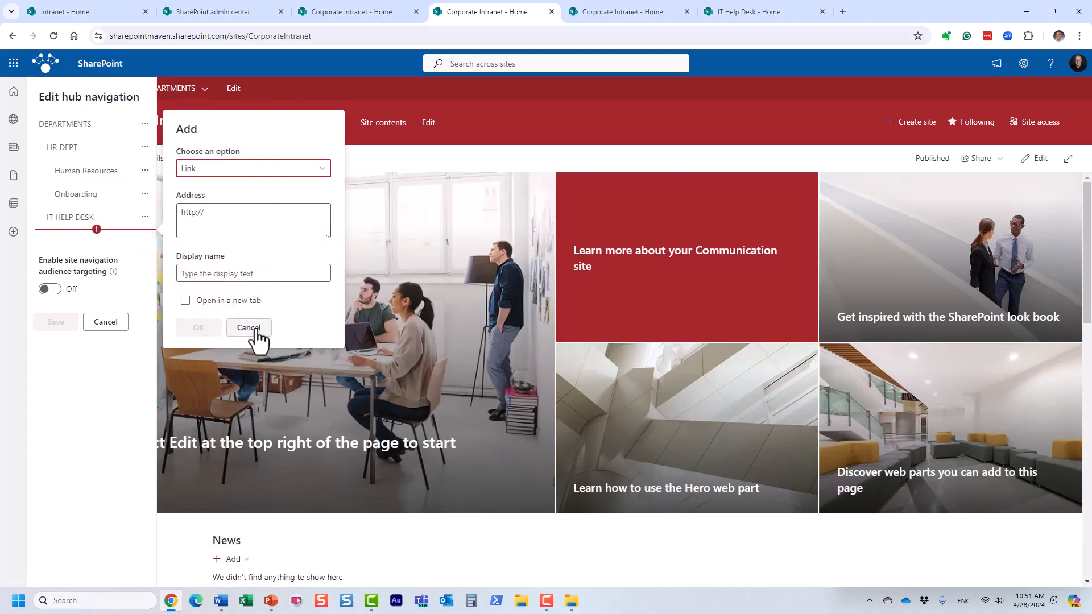
{"action": "left_click", "coordinate": [248, 328]}
{"action": "left_click", "coordinate": [107, 323]}
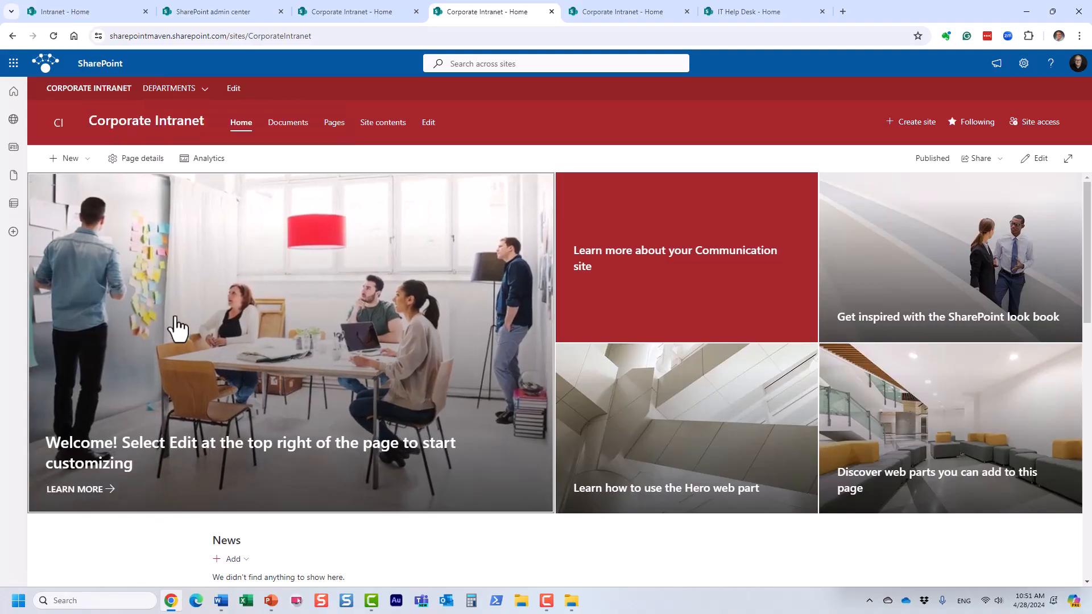
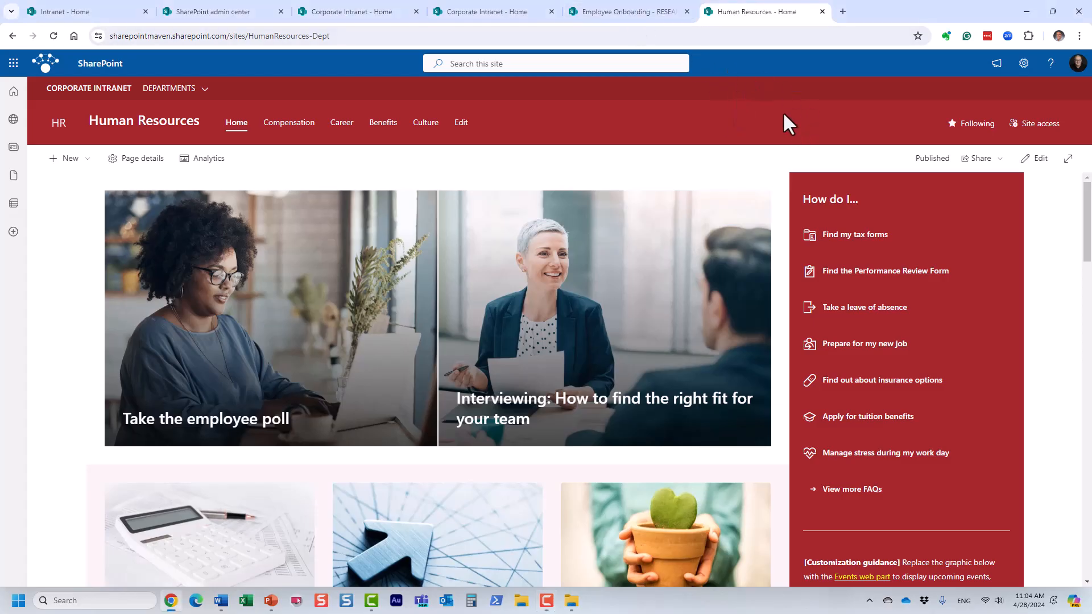
Step: Examine the Human Resources home page for its News section, and view the DEPARTMENTS hub links
{"action": "scroll", "coordinate": [648, 214], "scroll_direction": "down", "scroll_amount": 10}
{"action": "scroll", "coordinate": [650, 215], "scroll_direction": "down", "scroll_amount": 7}
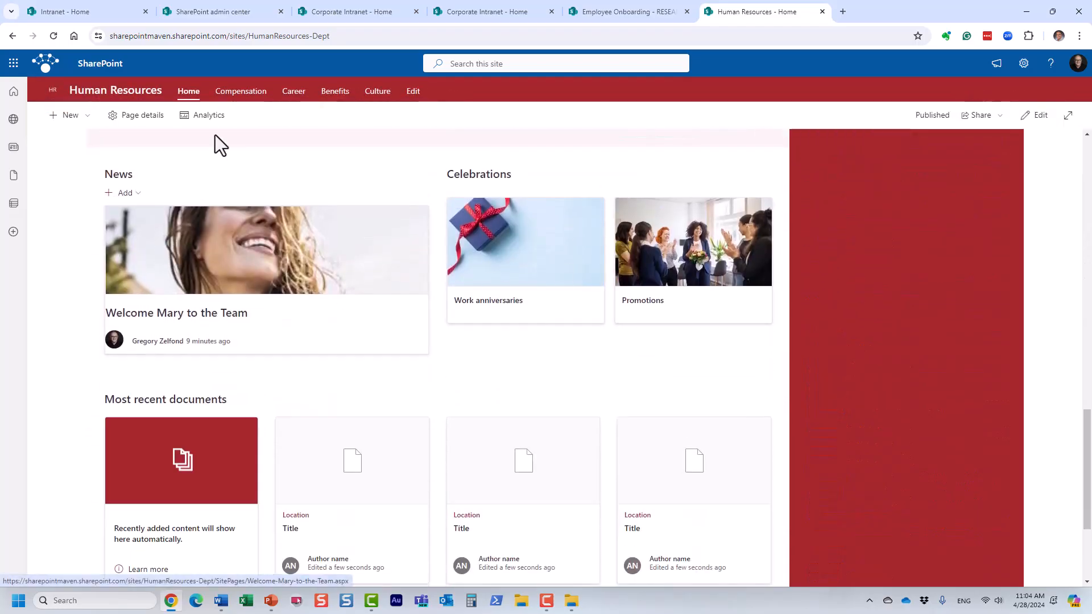
{"action": "scroll", "coordinate": [332, 325], "scroll_direction": "up", "scroll_amount": 12}
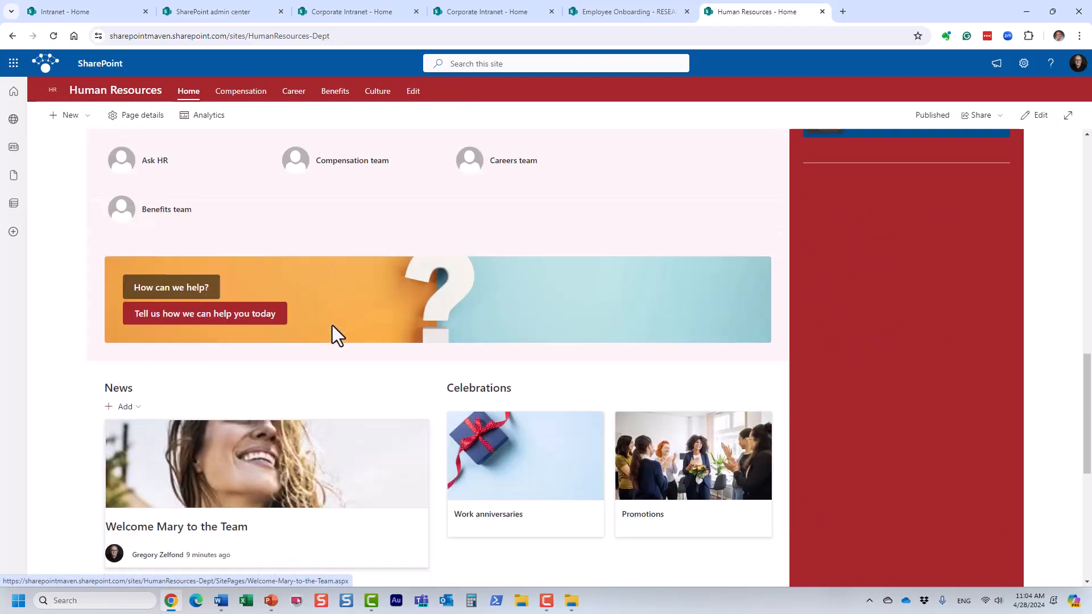
{"action": "scroll", "coordinate": [483, 301], "scroll_direction": "up", "scroll_amount": 3}
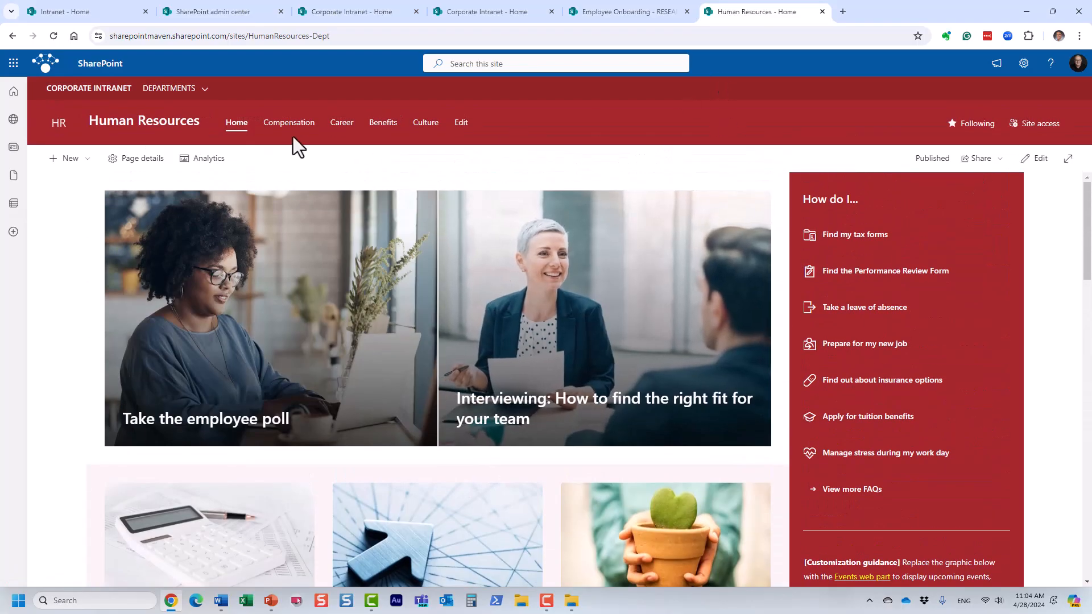
{"action": "mouse_move", "coordinate": [181, 92]}
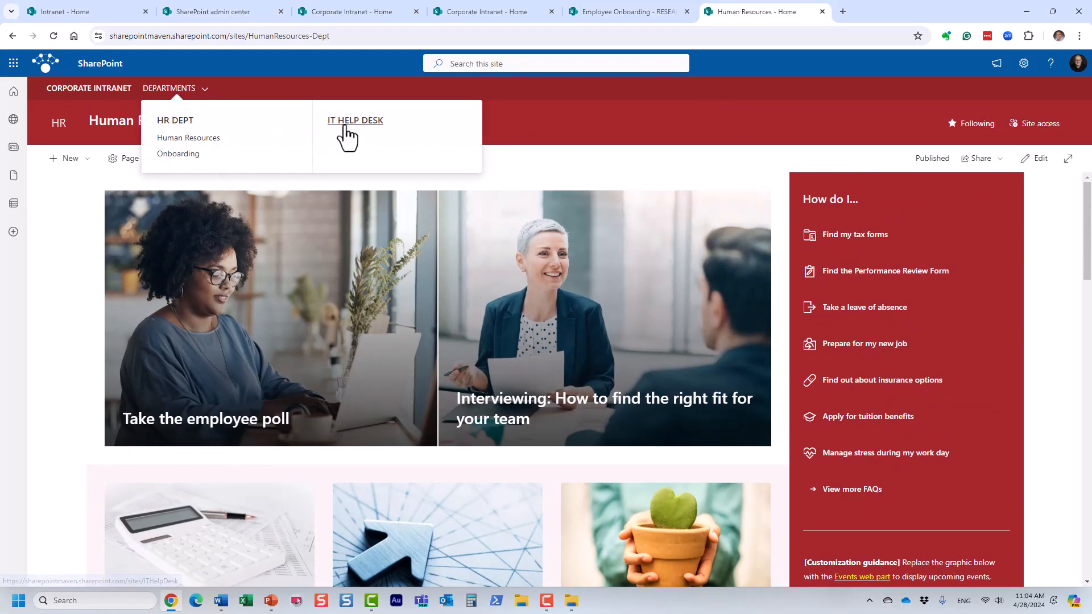
Step: Edit the Corporate Intranet home page and set the News web part's source to All sites in the hub
{"action": "left_click", "coordinate": [612, 13]}
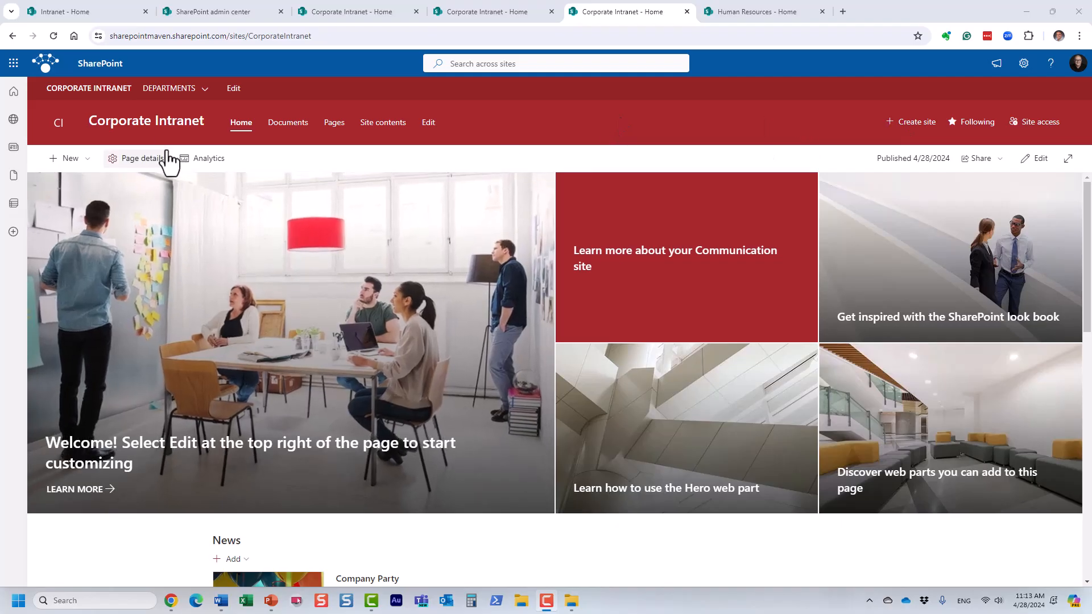
{"action": "scroll", "coordinate": [345, 284], "scroll_direction": "down", "scroll_amount": 2}
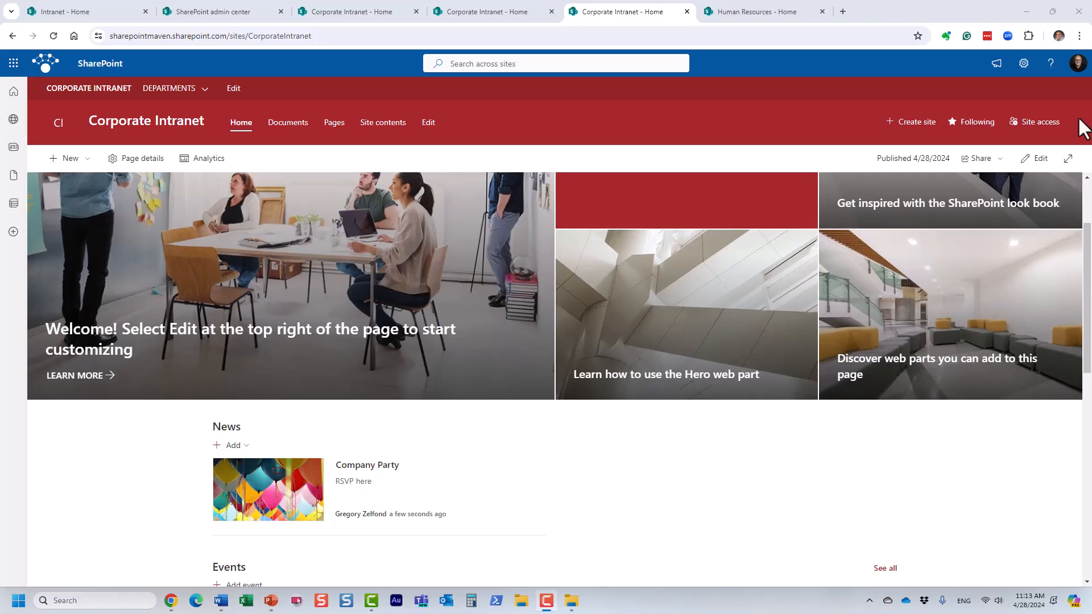
{"action": "left_click", "coordinate": [1035, 158]}
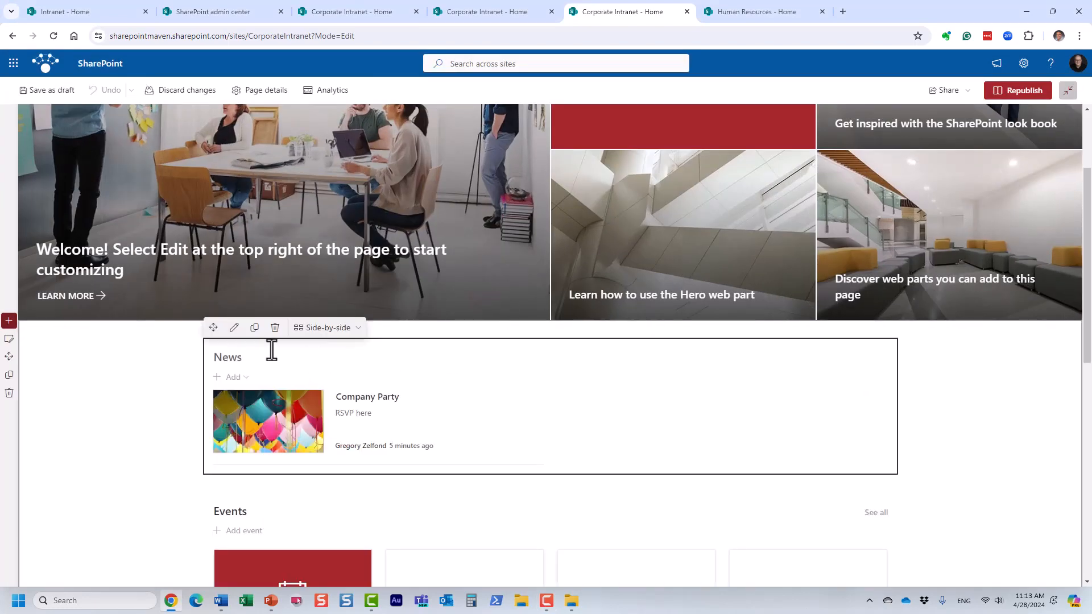
{"action": "left_click", "coordinate": [233, 328]}
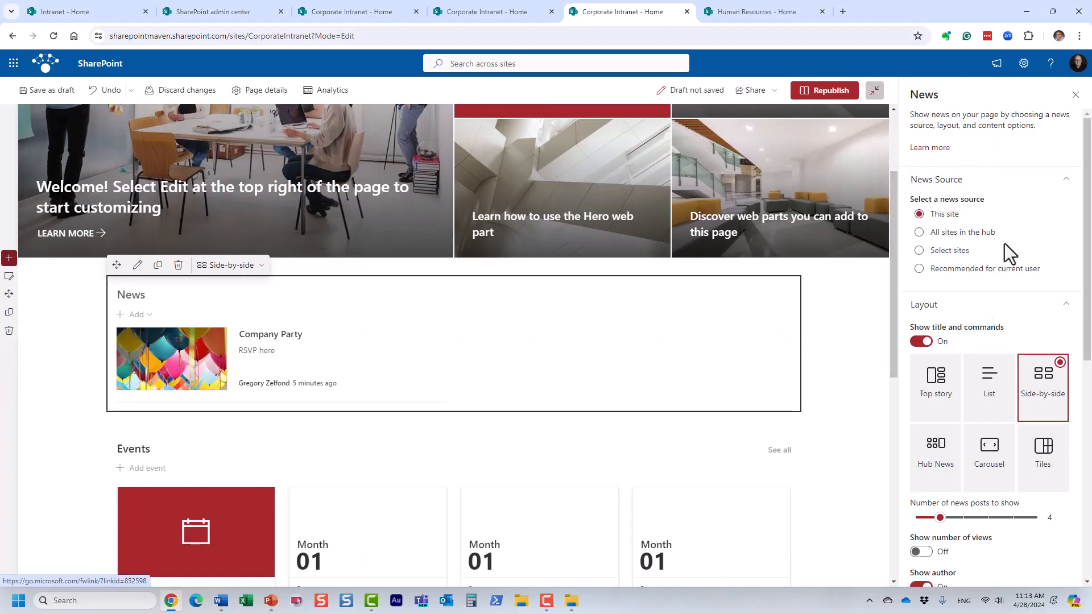
{"action": "left_click", "coordinate": [919, 232]}
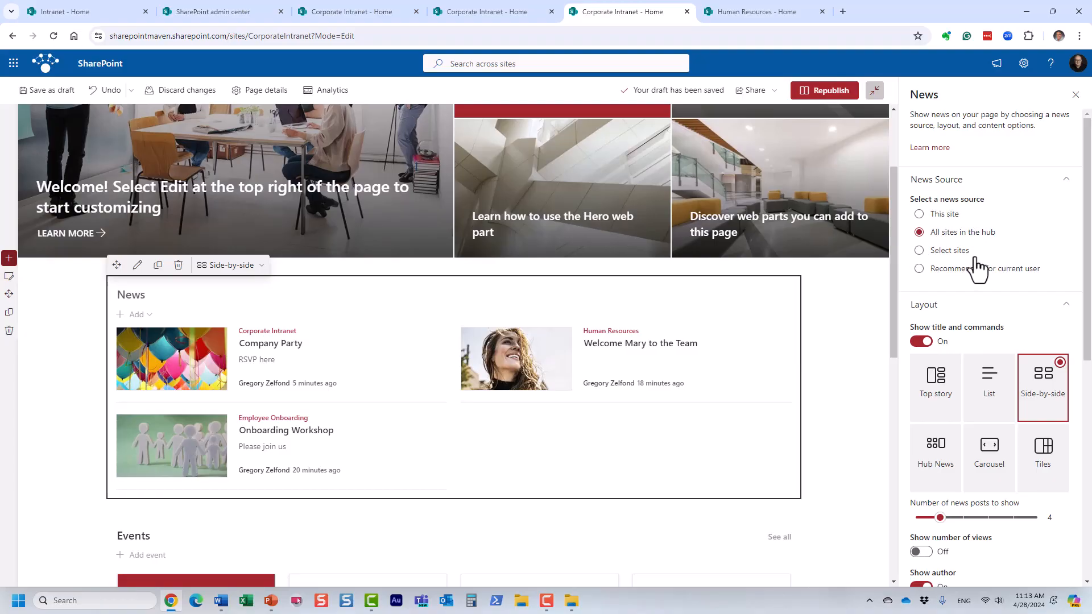
Step: Try the Select sites and This site news sources in turn, and return the source to All sites in the hub
{"action": "left_click", "coordinate": [919, 251]}
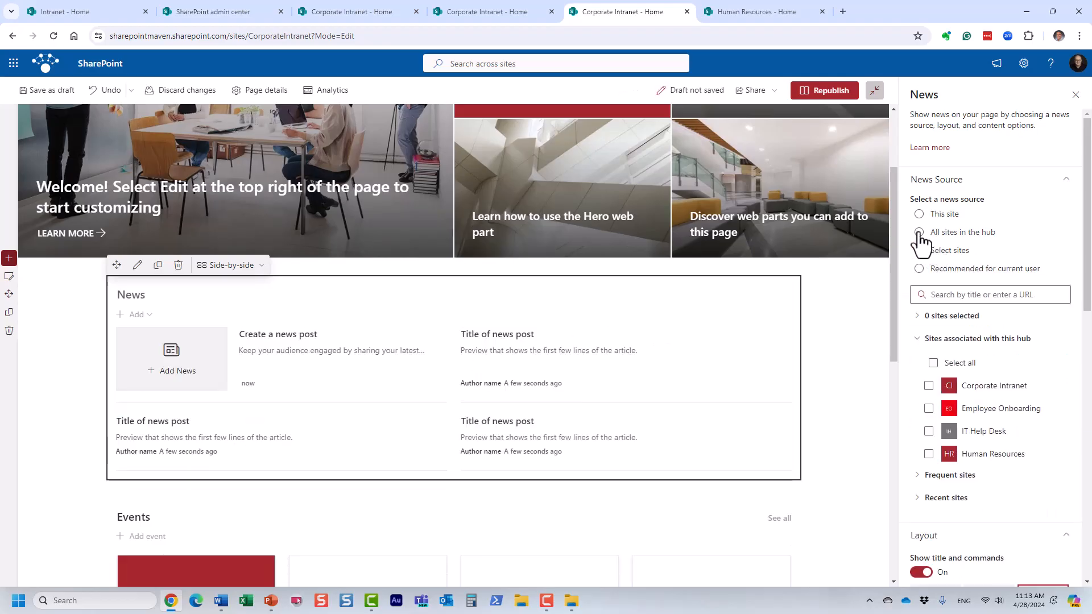
{"action": "left_click", "coordinate": [919, 233]}
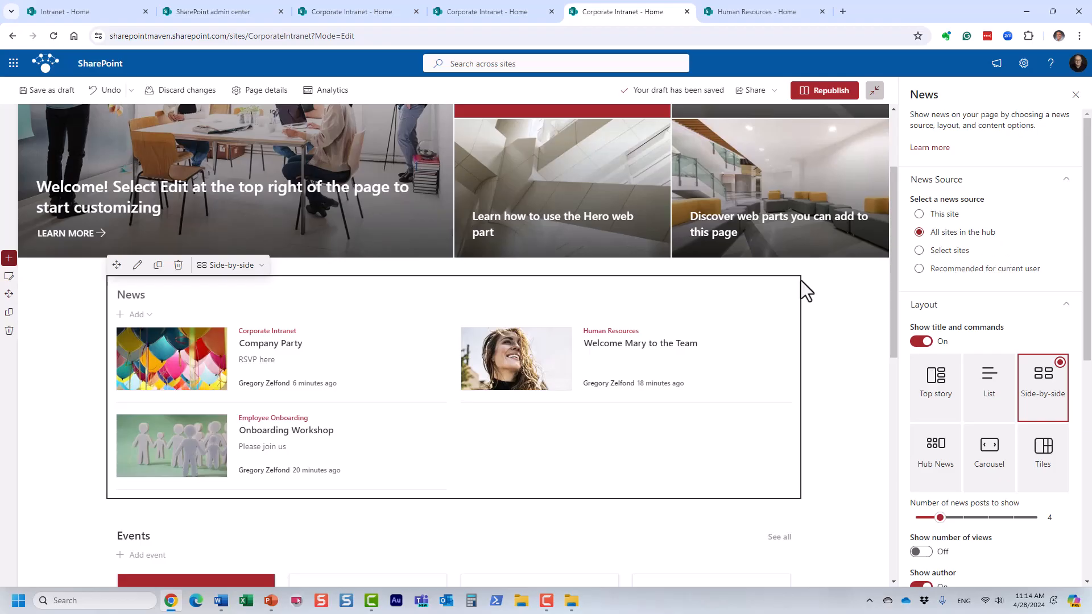
{"action": "left_click", "coordinate": [919, 214]}
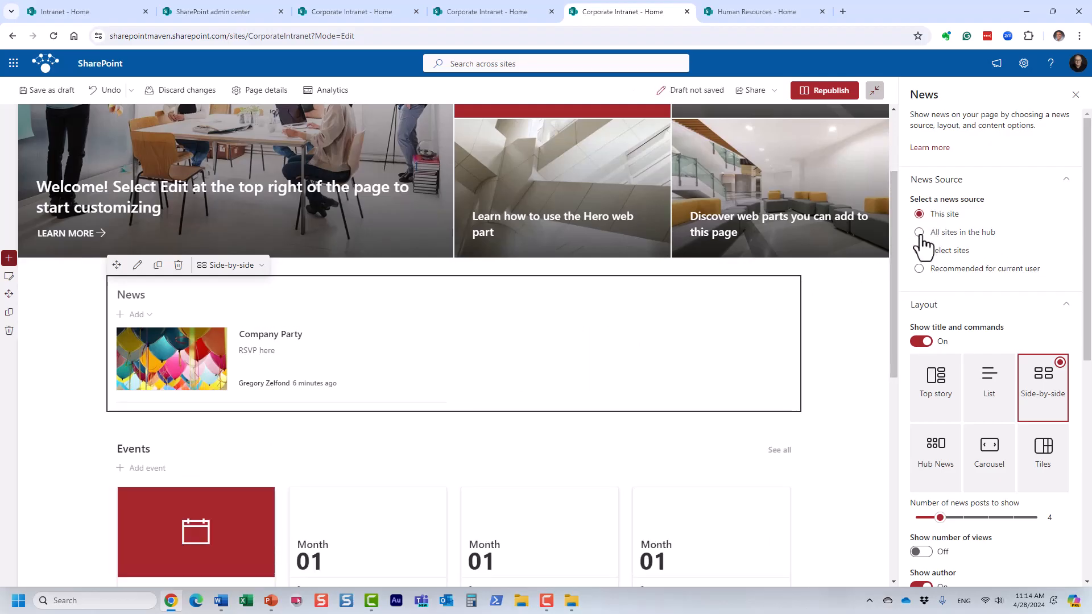
{"action": "left_click", "coordinate": [918, 233]}
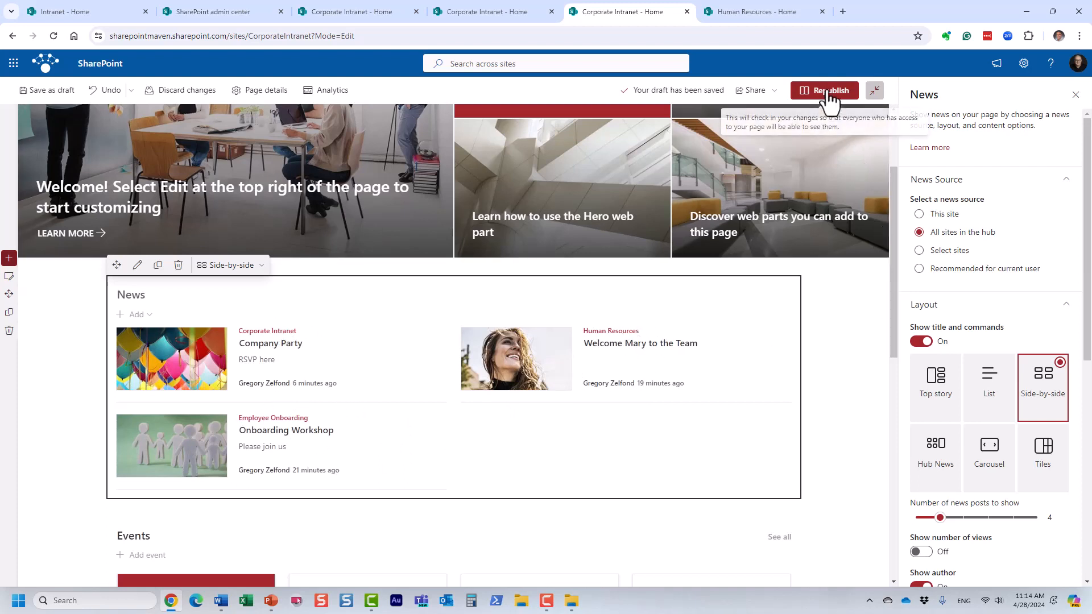
Step: Republish the Corporate Intranet home page and check the posts in its News section
{"action": "left_click", "coordinate": [828, 93]}
{"action": "left_click", "coordinate": [756, 327]}
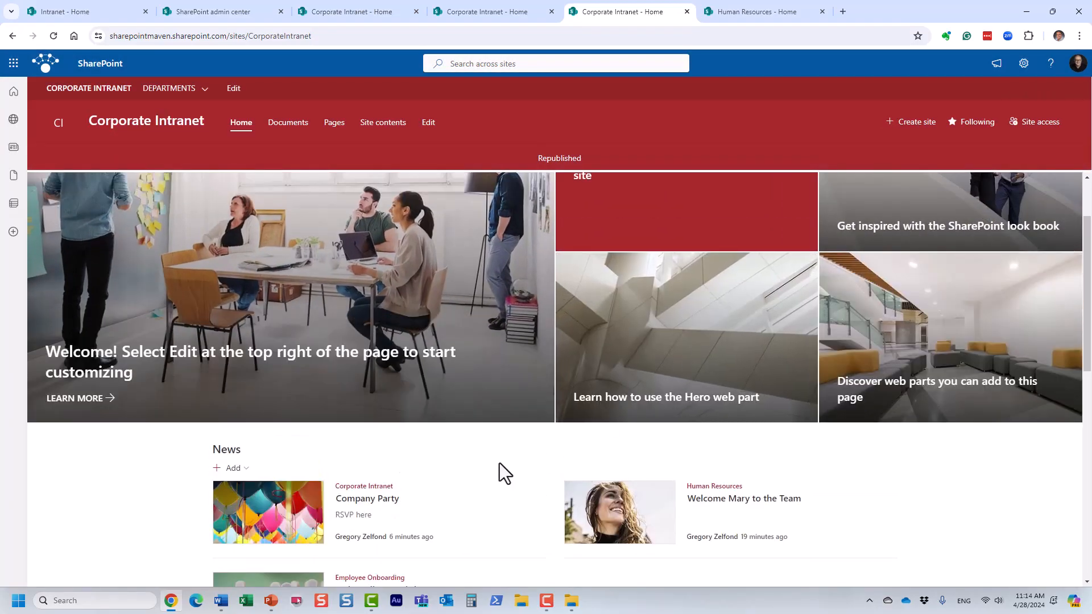
{"action": "scroll", "coordinate": [499, 463], "scroll_direction": "down", "scroll_amount": 2}
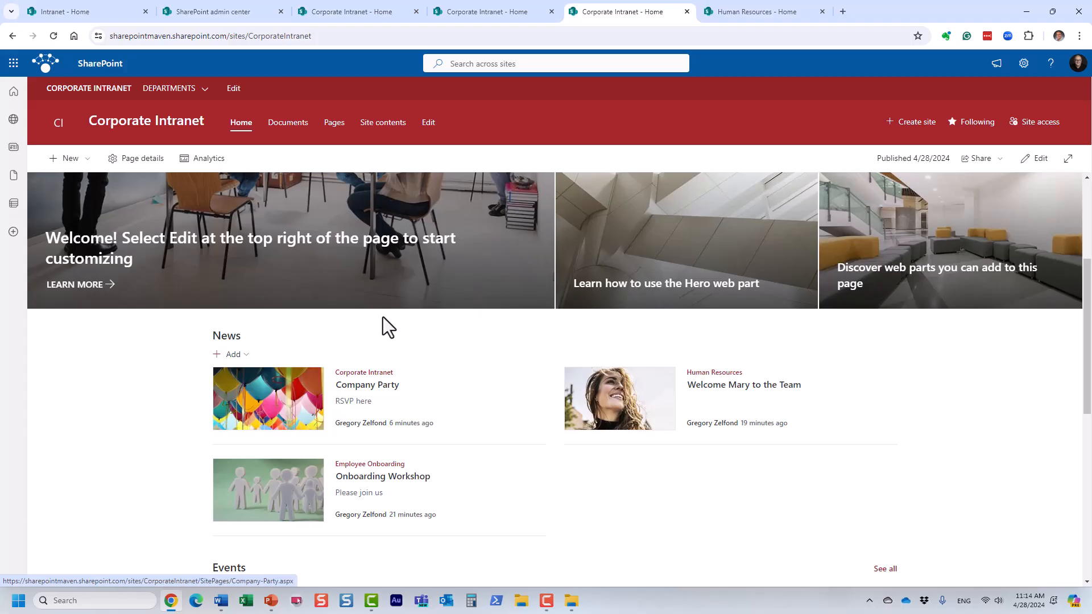
Step: Reload the Corporate Intranet home page and review its News section
{"action": "mouse_move", "coordinate": [171, 98]}
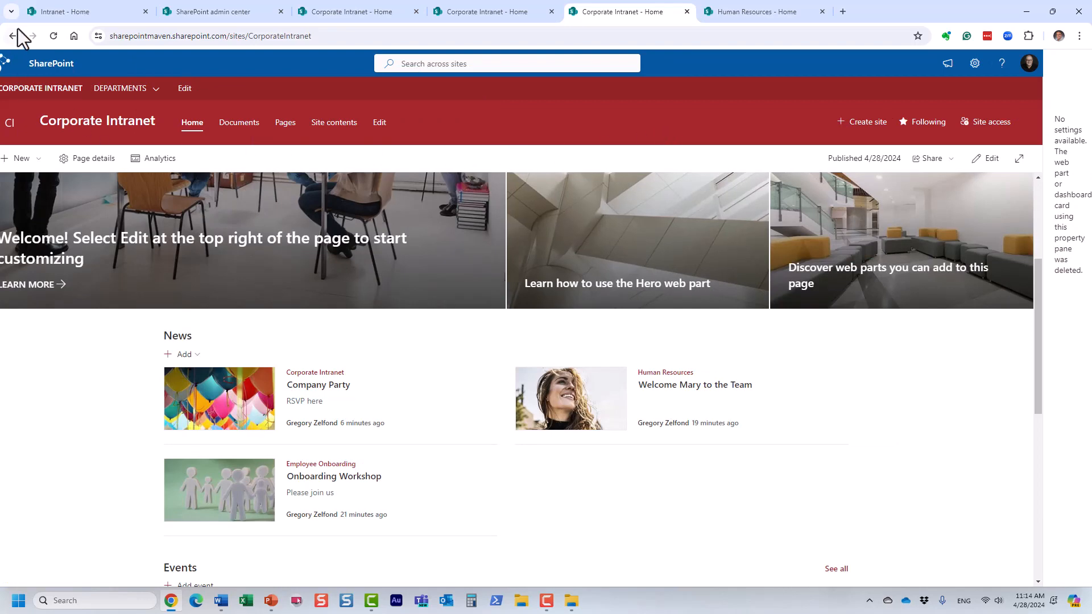
{"action": "left_click", "coordinate": [53, 36]}
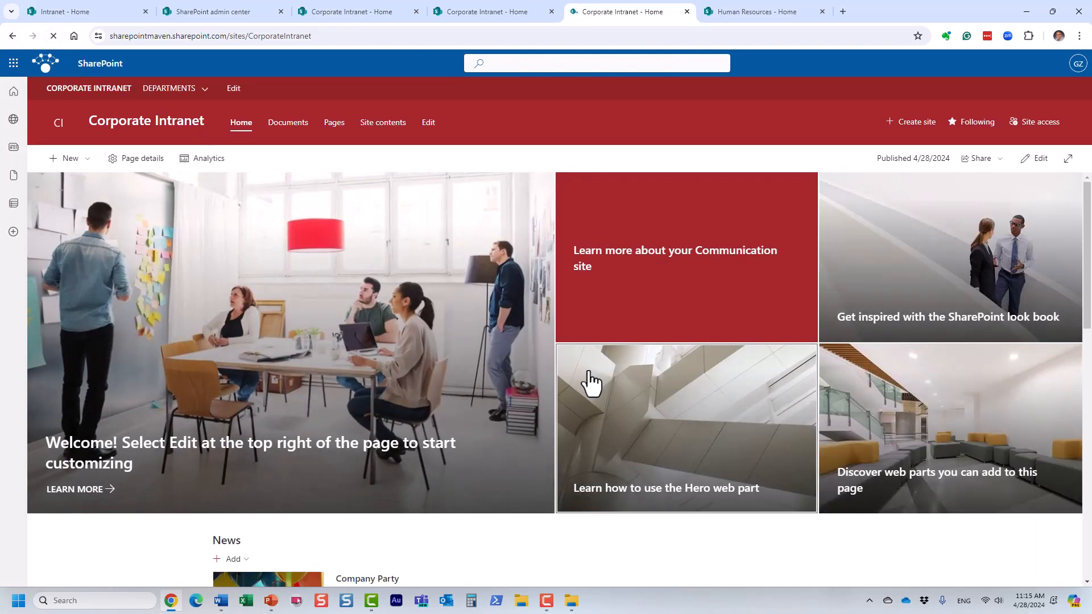
{"action": "scroll", "coordinate": [489, 462], "scroll_direction": "down", "scroll_amount": 4}
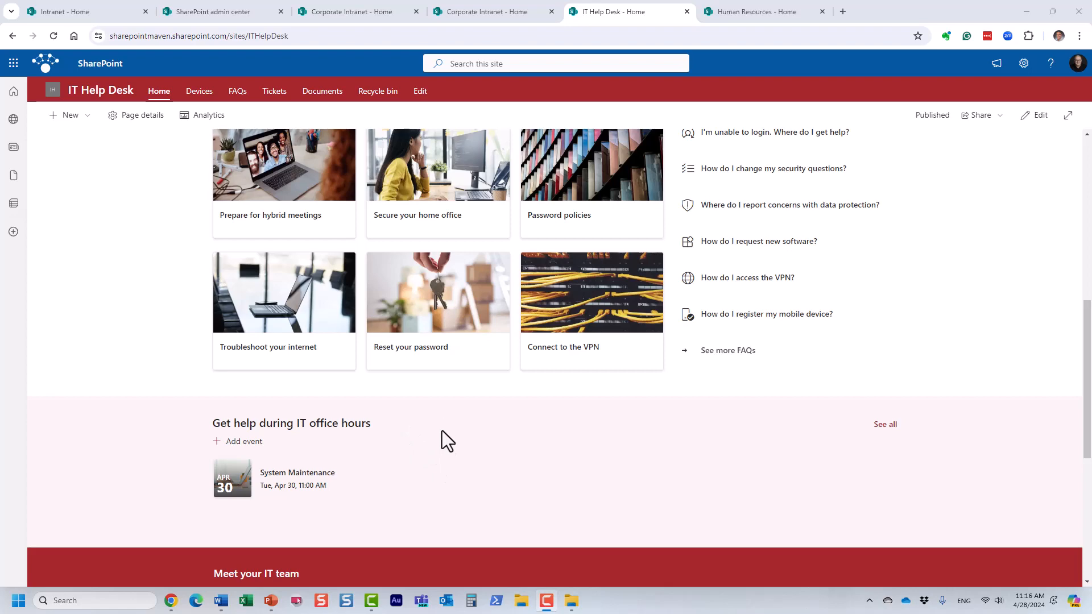
Step: Return to the start of the IT Help Desk page and open the Onboarding site from the Departments navigation
{"action": "scroll", "coordinate": [434, 398], "scroll_direction": "up", "scroll_amount": 10}
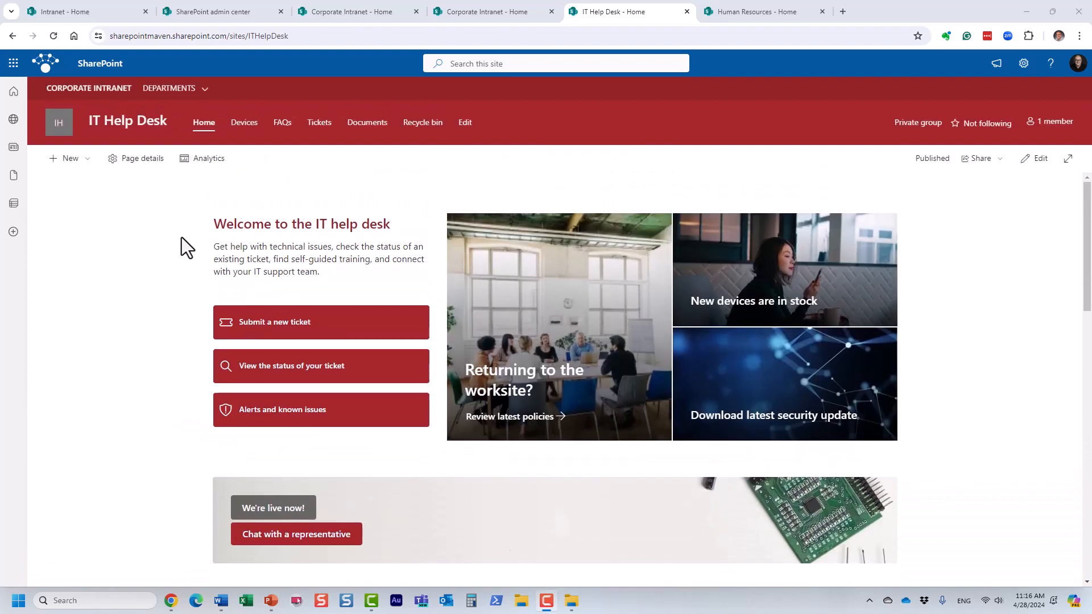
{"action": "left_click", "coordinate": [200, 90]}
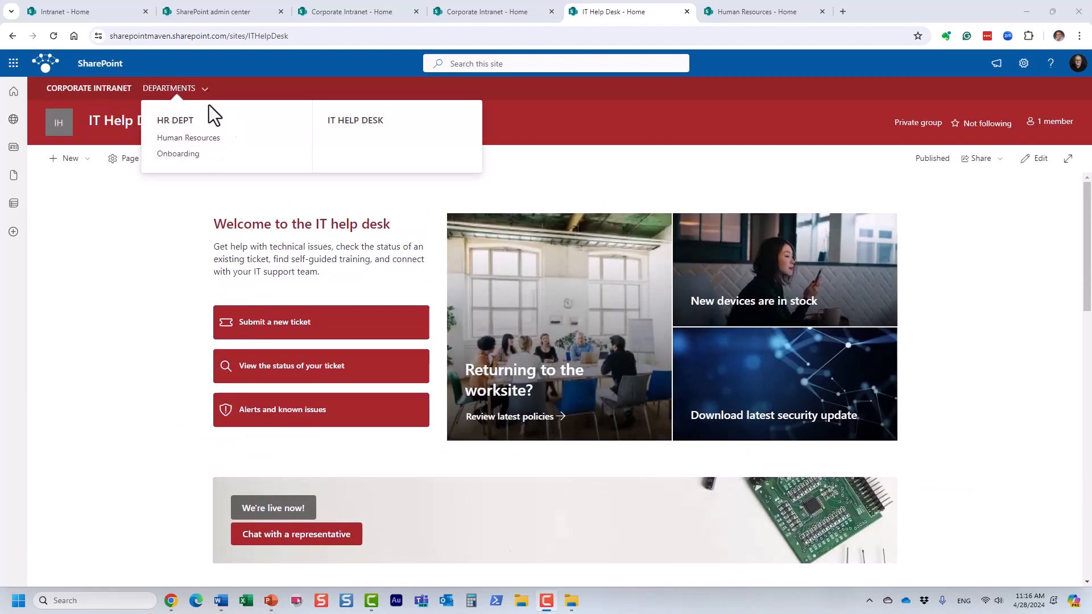
{"action": "left_click", "coordinate": [184, 153]}
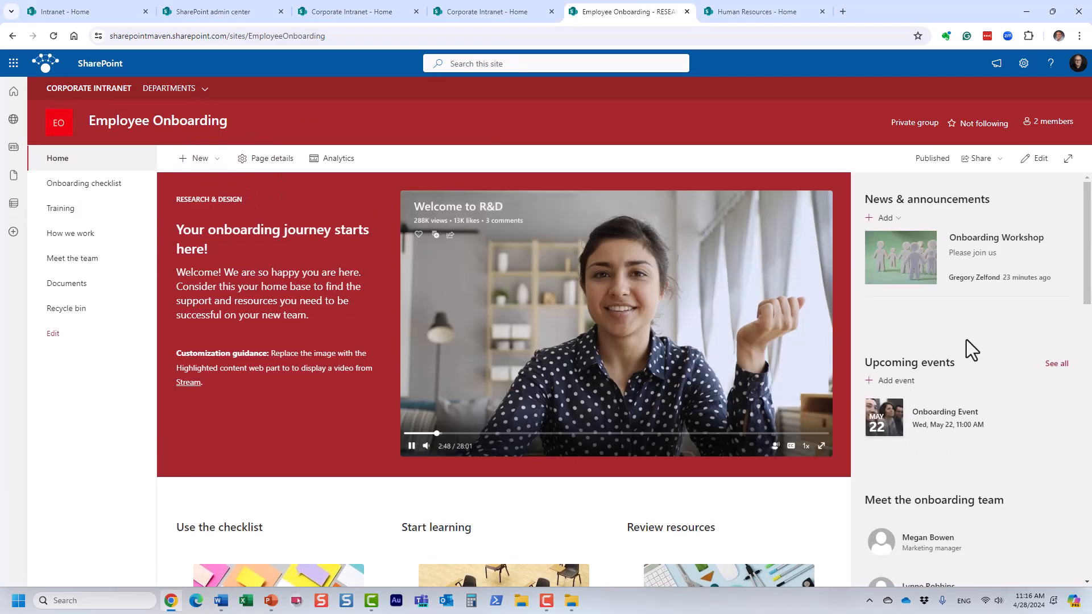
Step: Return to the Corporate Intranet home page and set its Events web part's source to All sites in the hub
{"action": "left_click", "coordinate": [114, 90]}
{"action": "scroll", "coordinate": [453, 317], "scroll_direction": "down", "scroll_amount": 5}
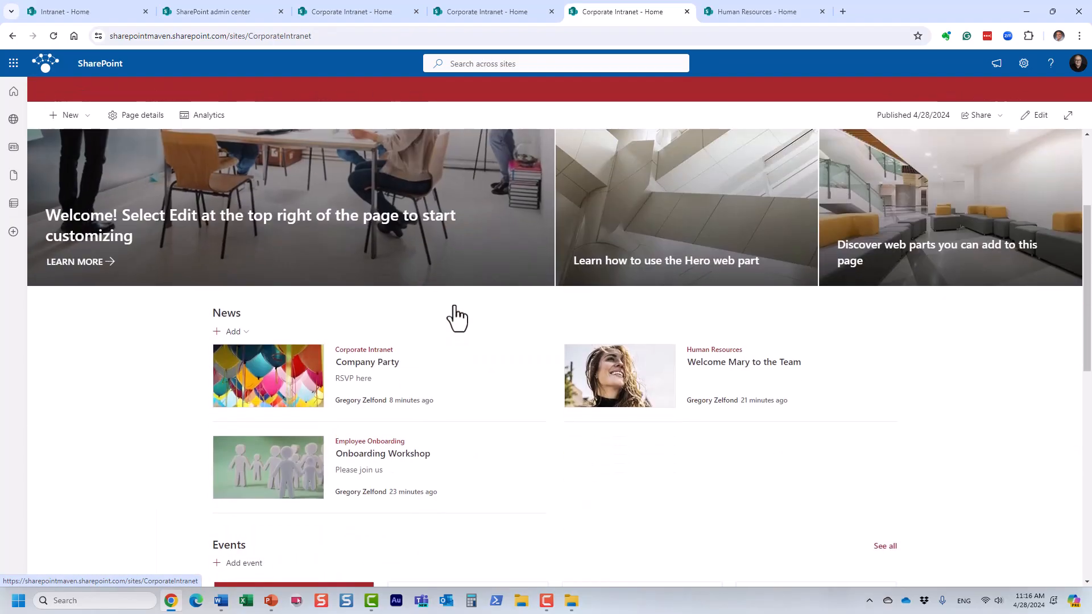
{"action": "scroll", "coordinate": [454, 305], "scroll_direction": "down", "scroll_amount": 3}
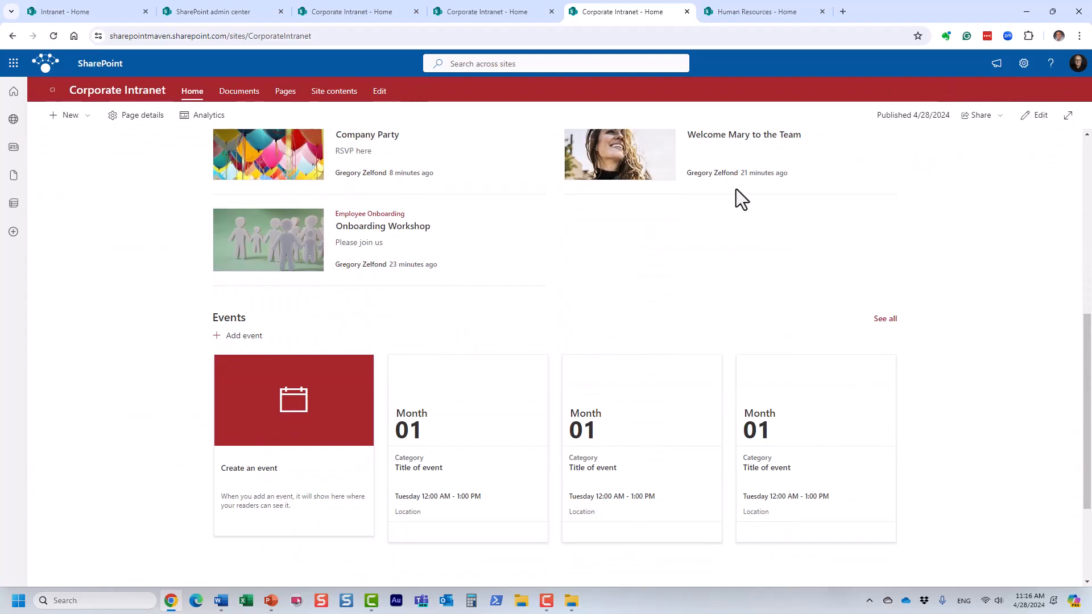
{"action": "left_click", "coordinate": [1036, 115]}
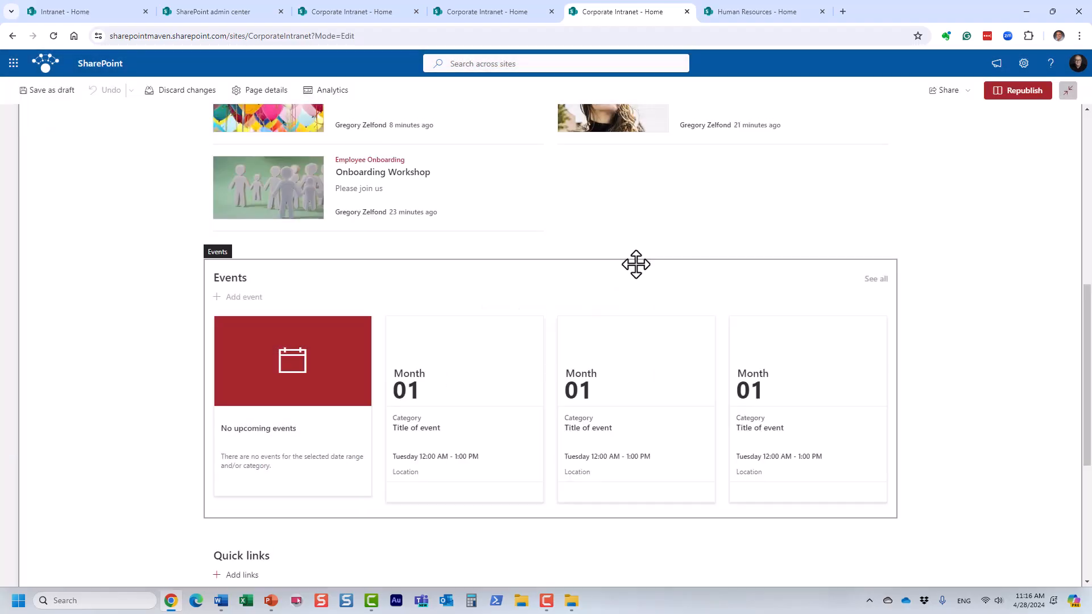
{"action": "left_click", "coordinate": [275, 300]}
{"action": "left_click", "coordinate": [234, 248]}
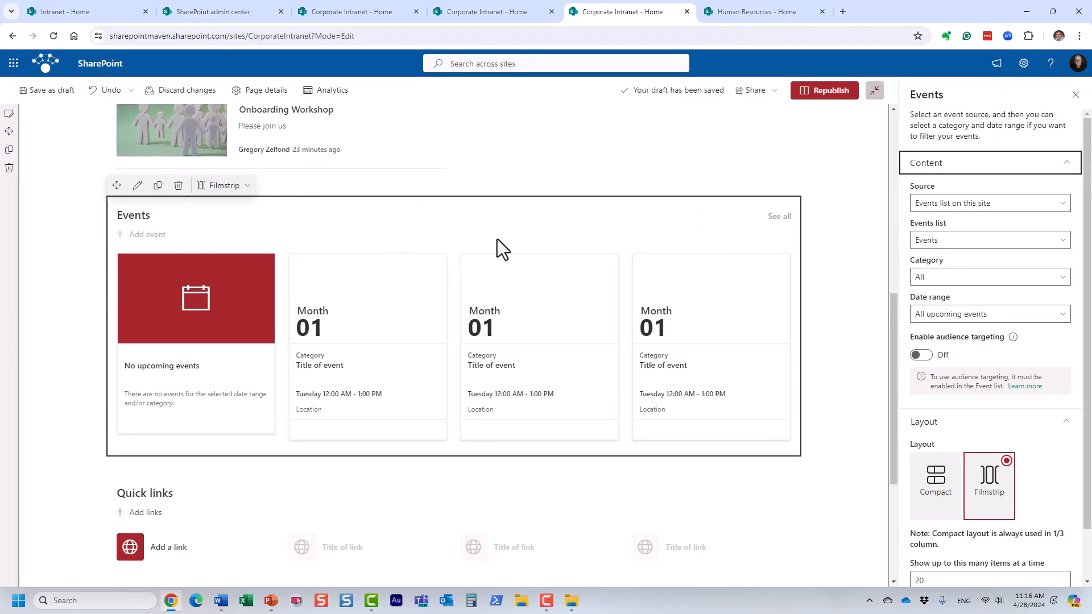
{"action": "left_click", "coordinate": [986, 206]}
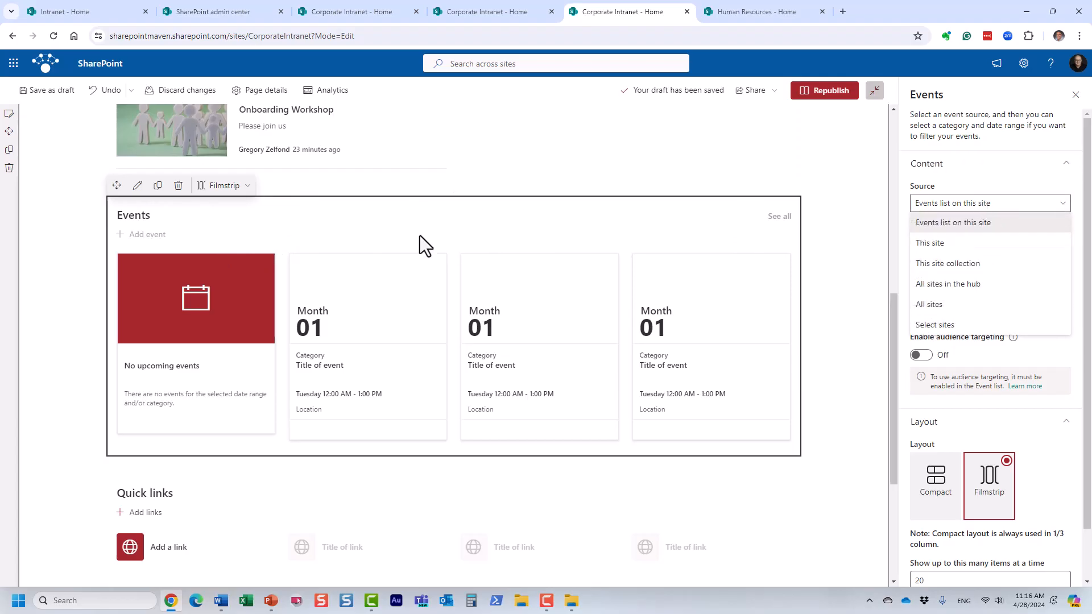
{"action": "left_click", "coordinate": [990, 289]}
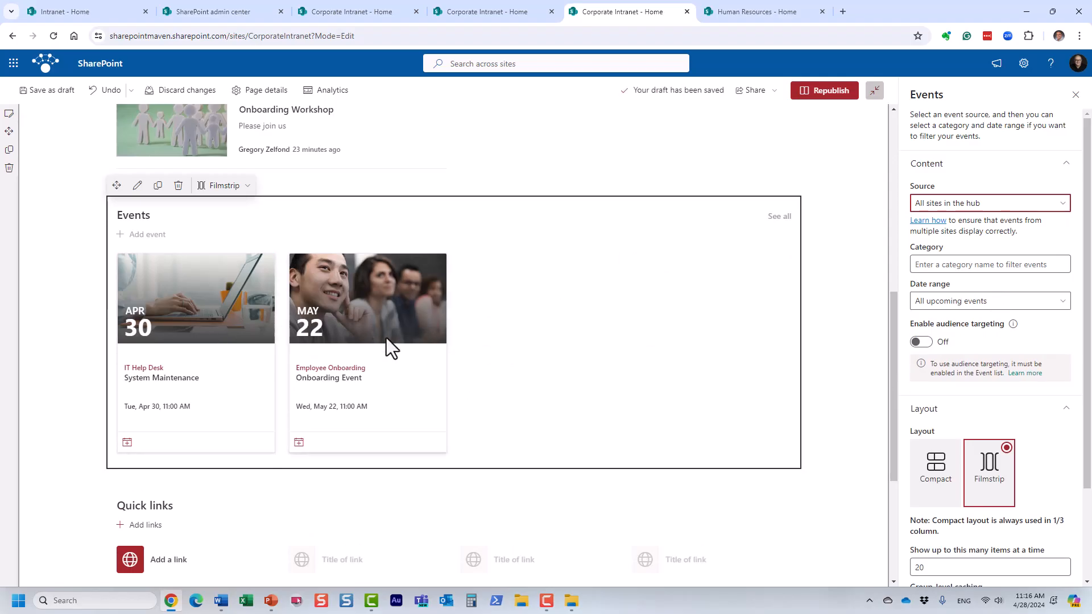
Step: Republish the Corporate Intranet home page and reload it to check the Events section
{"action": "left_click", "coordinate": [826, 93]}
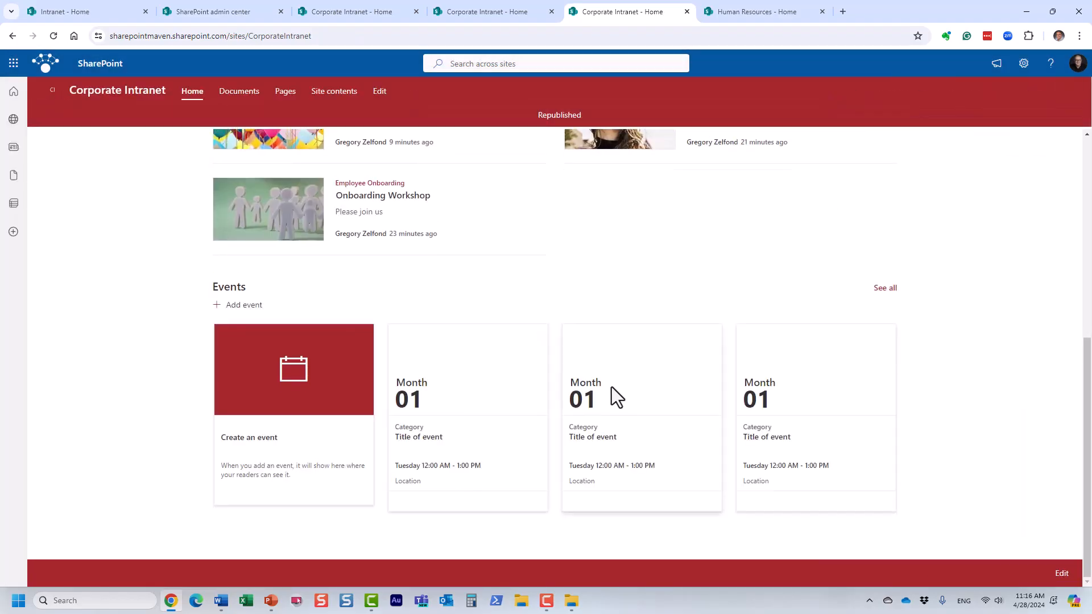
{"action": "left_click", "coordinate": [54, 36]}
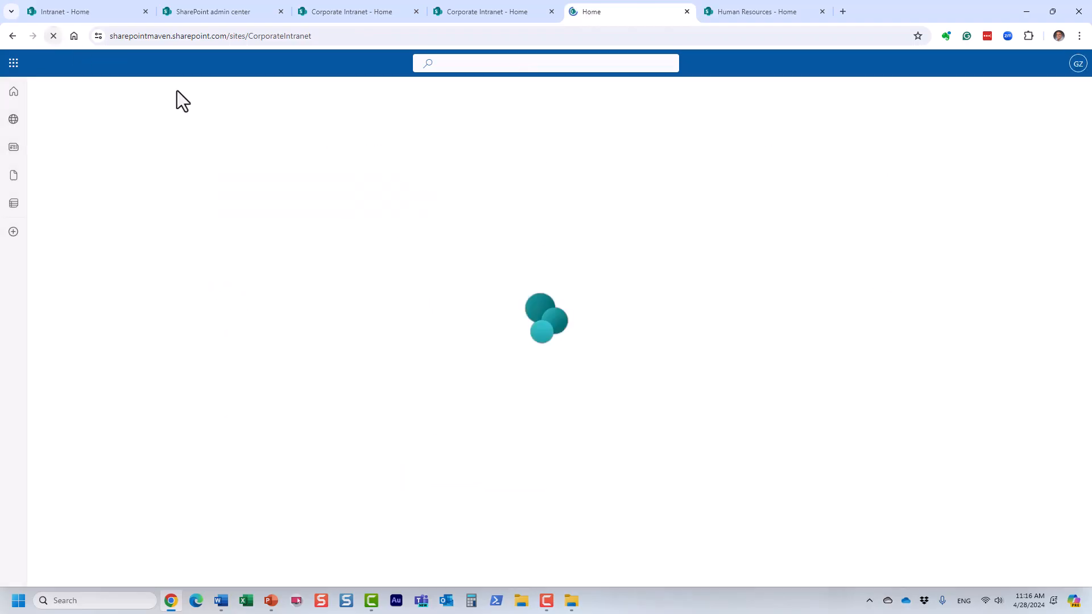
{"action": "scroll", "coordinate": [514, 347], "scroll_direction": "down", "scroll_amount": 4}
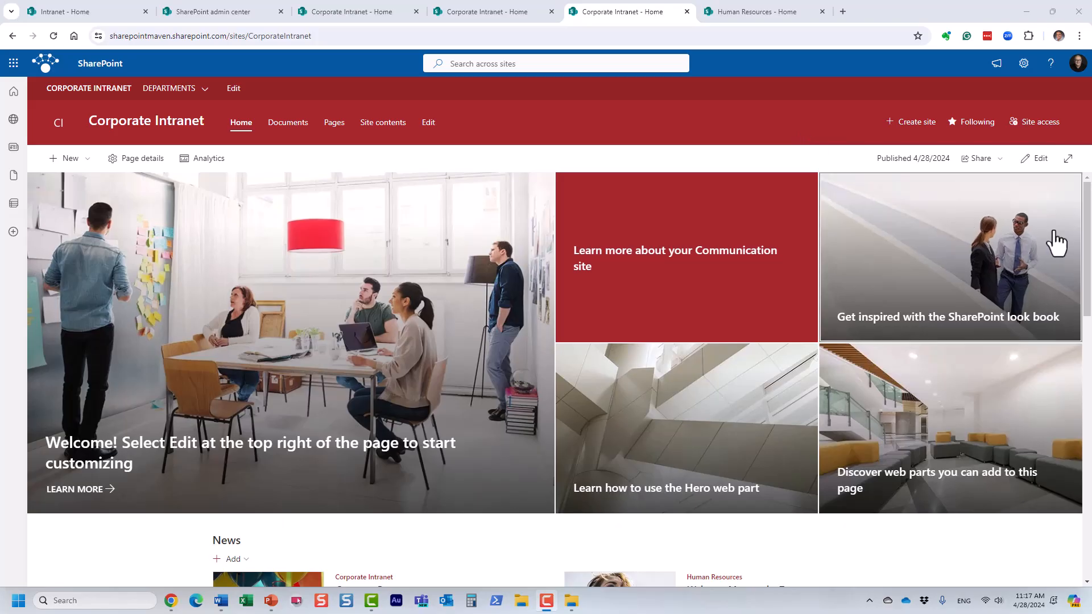
Step: Edit the home page and add a Highlighted content web part below People profiles
{"action": "left_click", "coordinate": [1035, 158]}
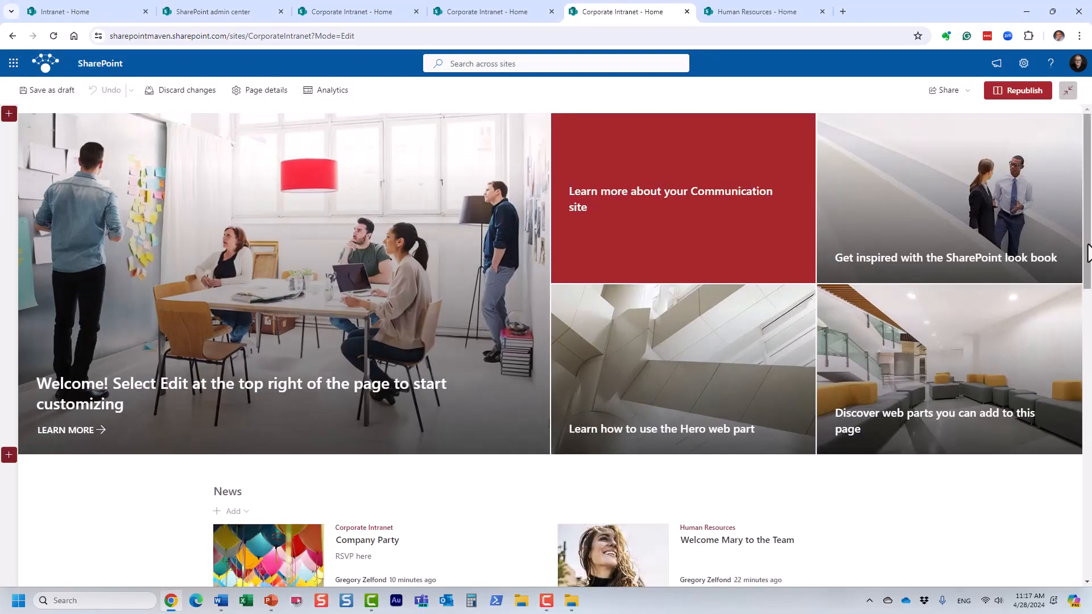
{"action": "left_click_drag", "start_coordinate": [1086, 245], "coordinate": [1086, 537]}
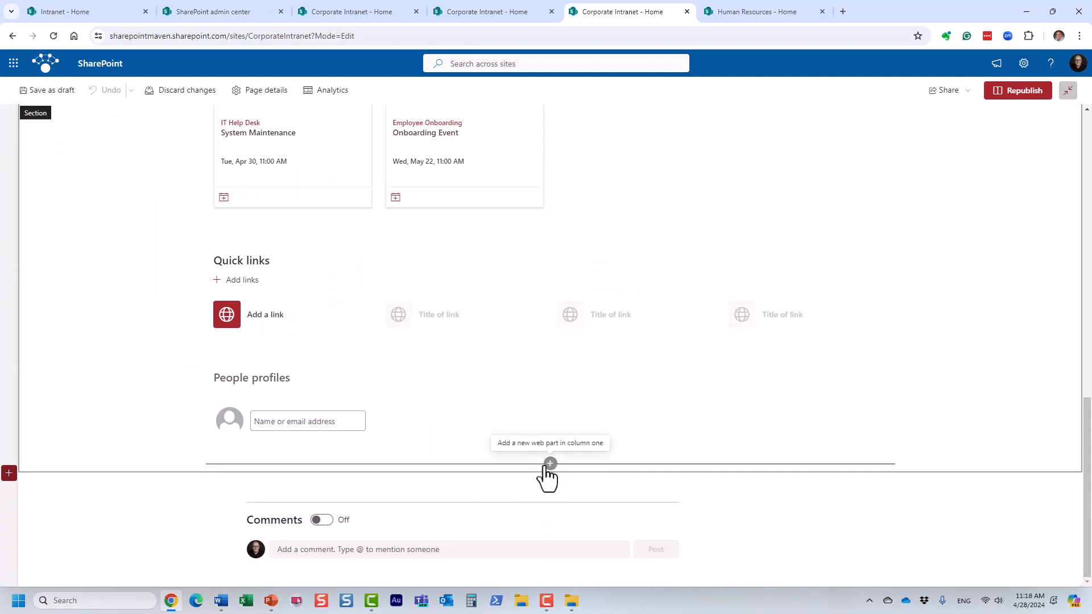
{"action": "left_click", "coordinate": [550, 464]}
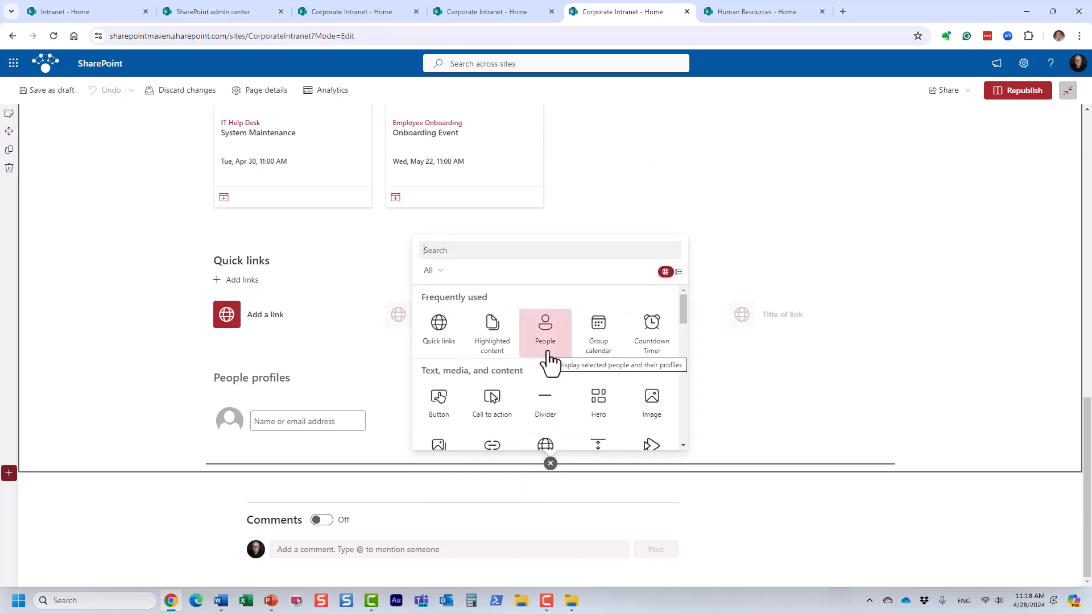
{"action": "type", "text": "high"}
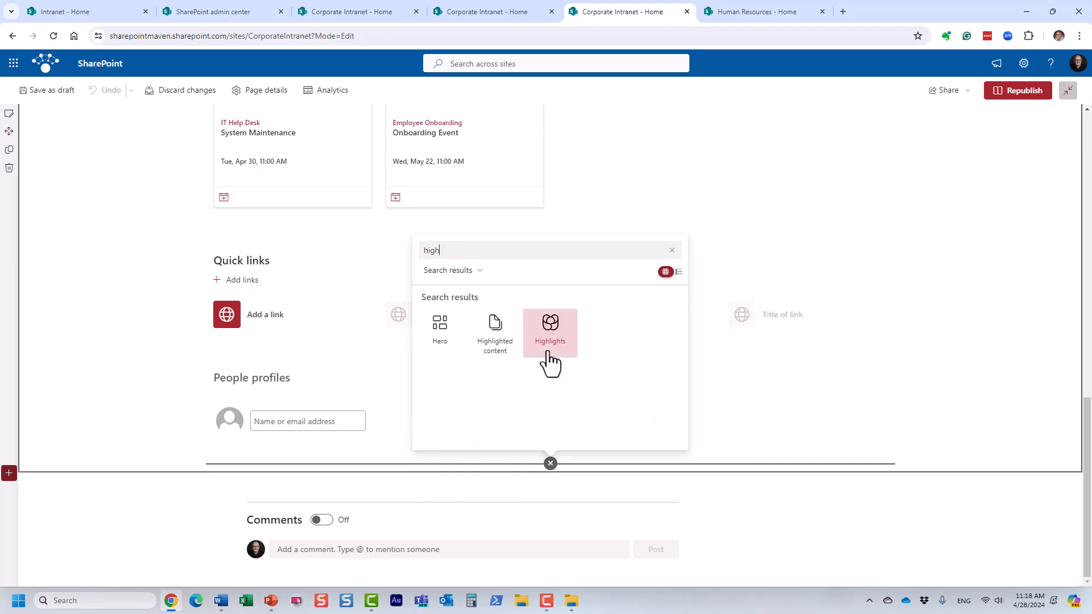
{"action": "left_click", "coordinate": [497, 334]}
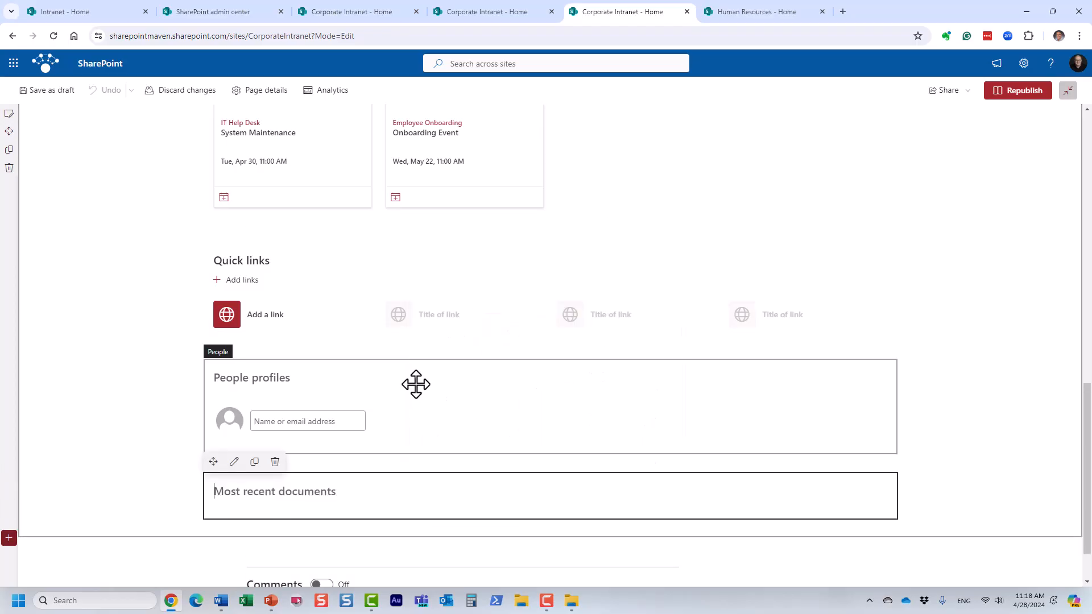
{"action": "scroll", "coordinate": [523, 478], "scroll_direction": "down", "scroll_amount": 2}
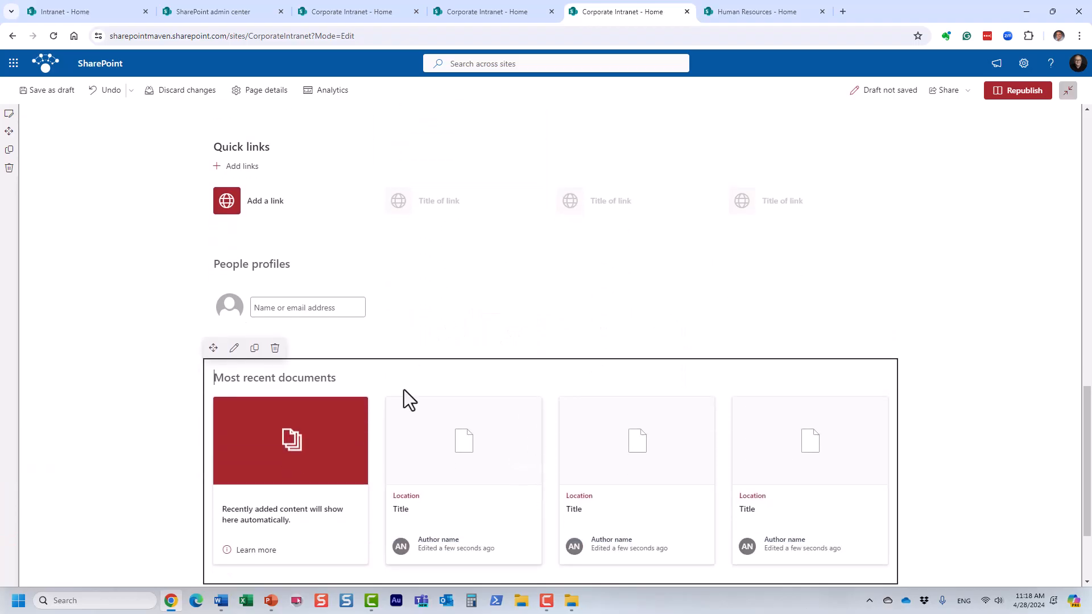
Step: Open the Highlighted content web part's settings and choose All sites in the hub as its source
{"action": "left_click", "coordinate": [234, 349]}
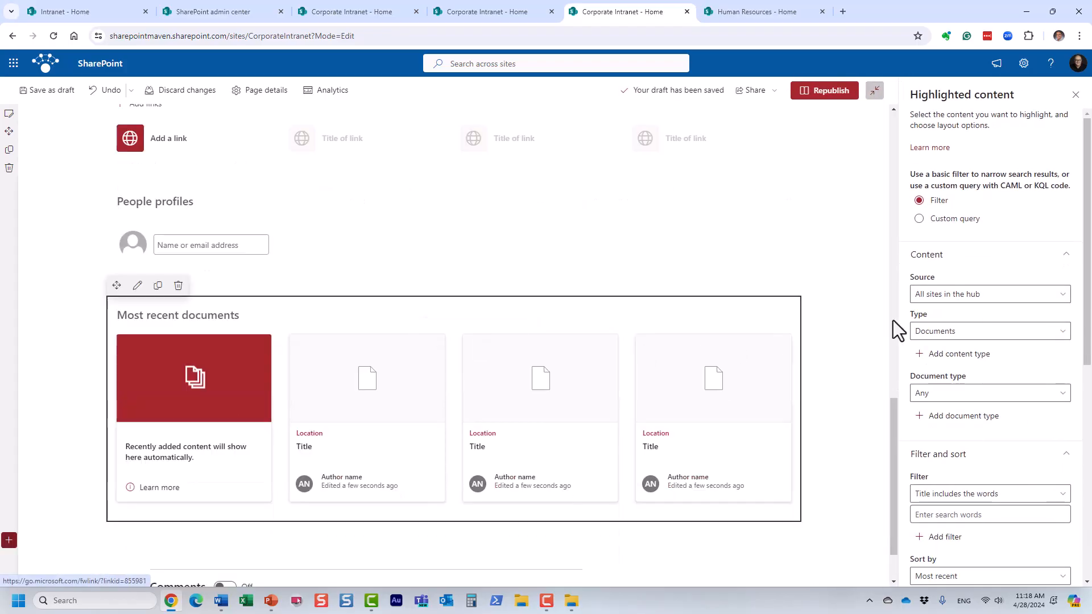
{"action": "left_click", "coordinate": [1011, 297]}
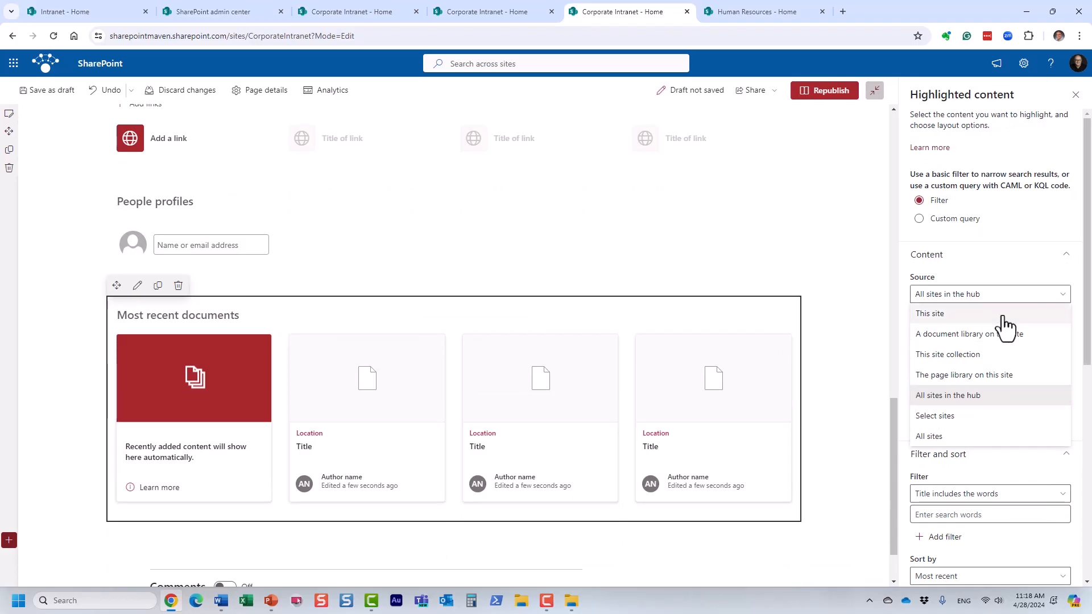
{"action": "left_click", "coordinate": [1056, 213]}
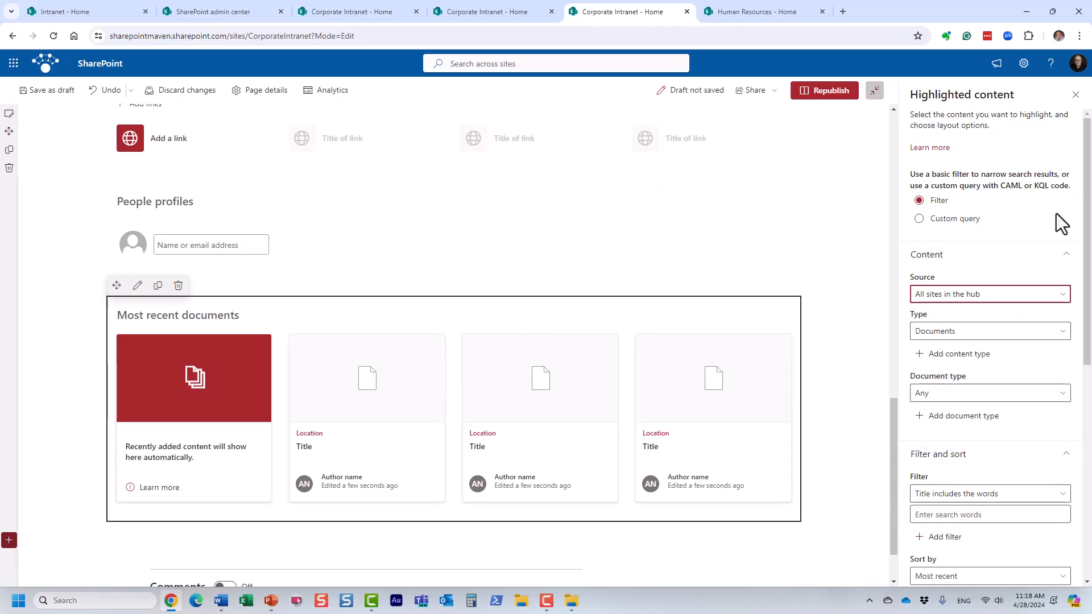
{"action": "left_click", "coordinate": [993, 295]}
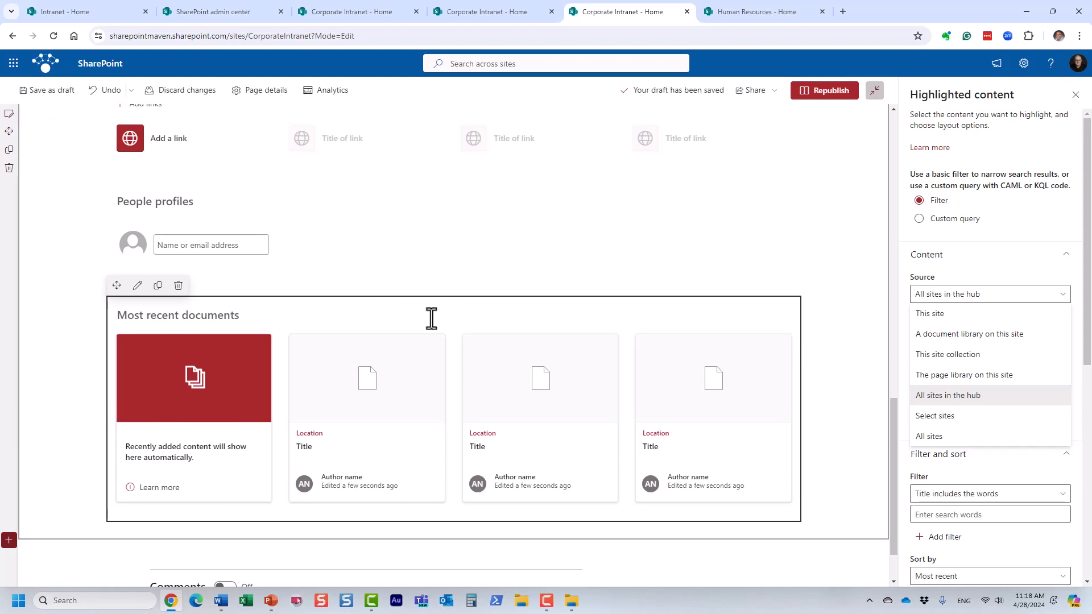
{"action": "left_click", "coordinate": [954, 398]}
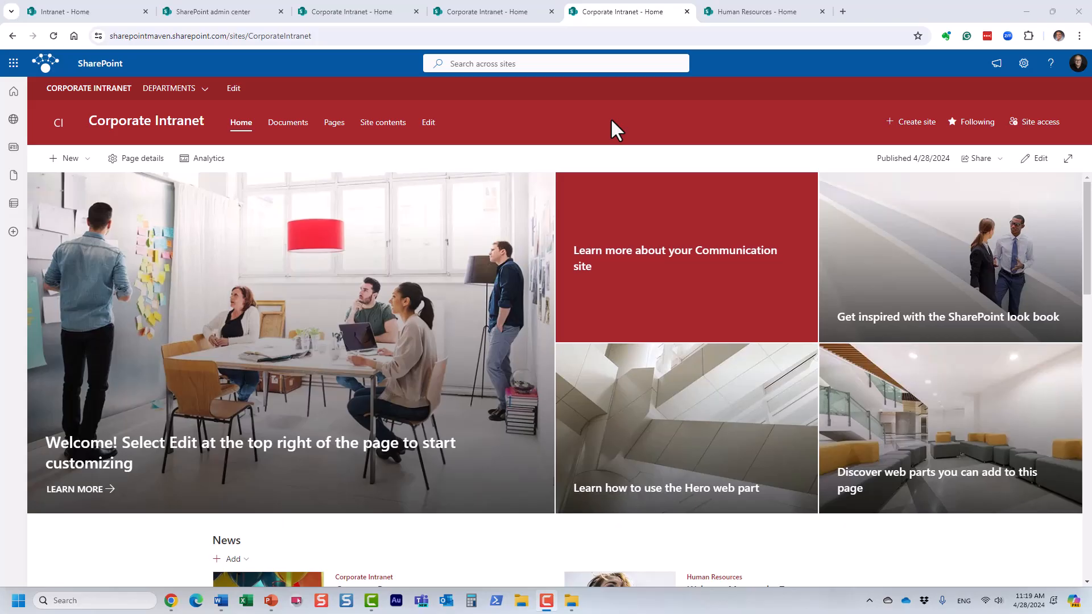
Step: Edit the home page again and add a Sites web part below Most recent documents
{"action": "mouse_move", "coordinate": [182, 97]}
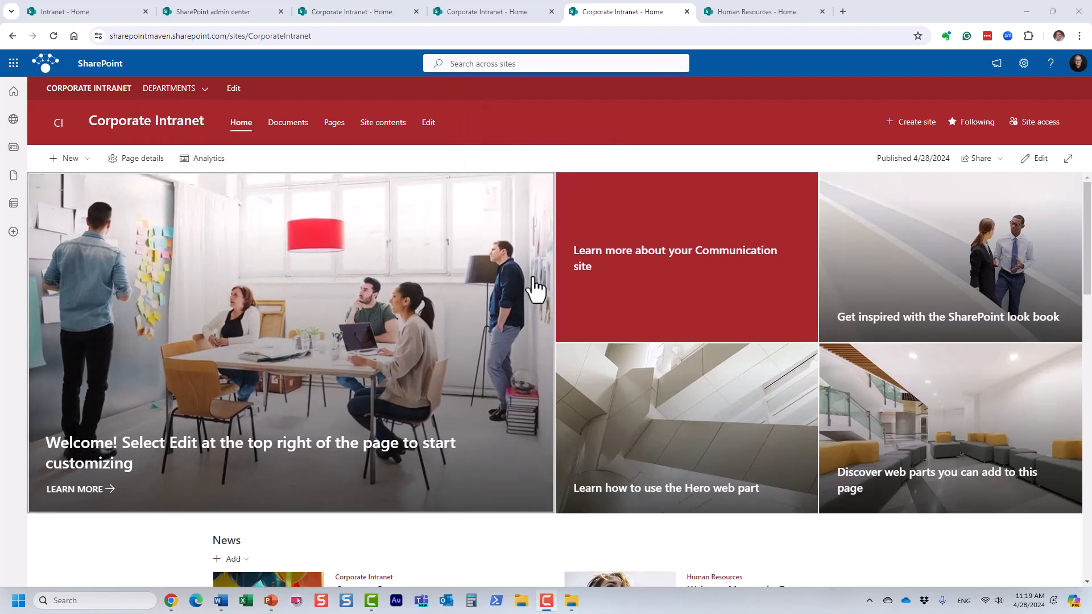
{"action": "scroll", "coordinate": [487, 332], "scroll_direction": "down", "scroll_amount": 15}
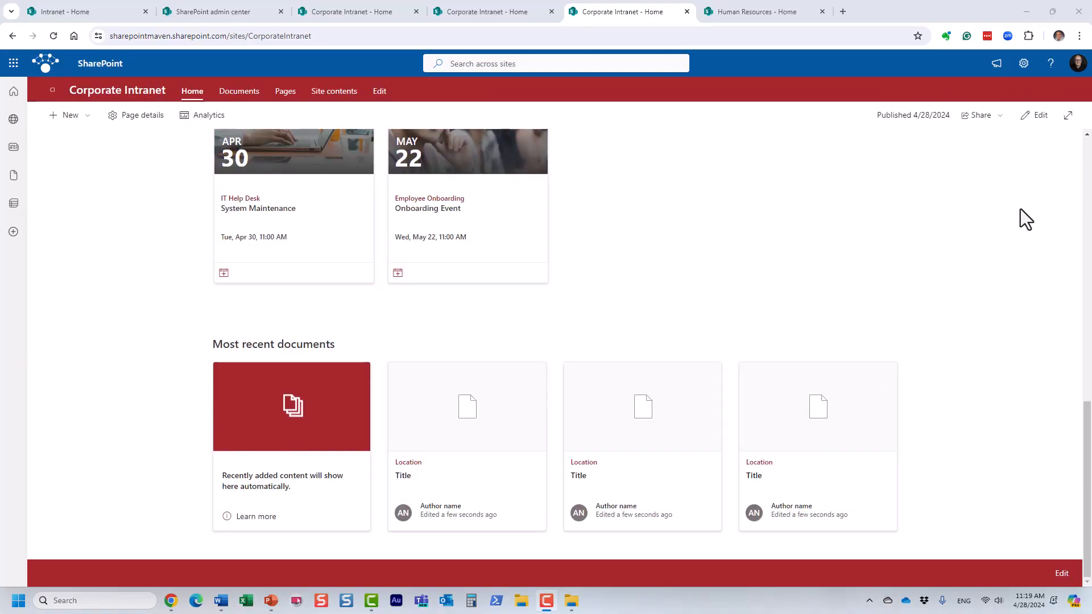
{"action": "left_click", "coordinate": [1026, 118]}
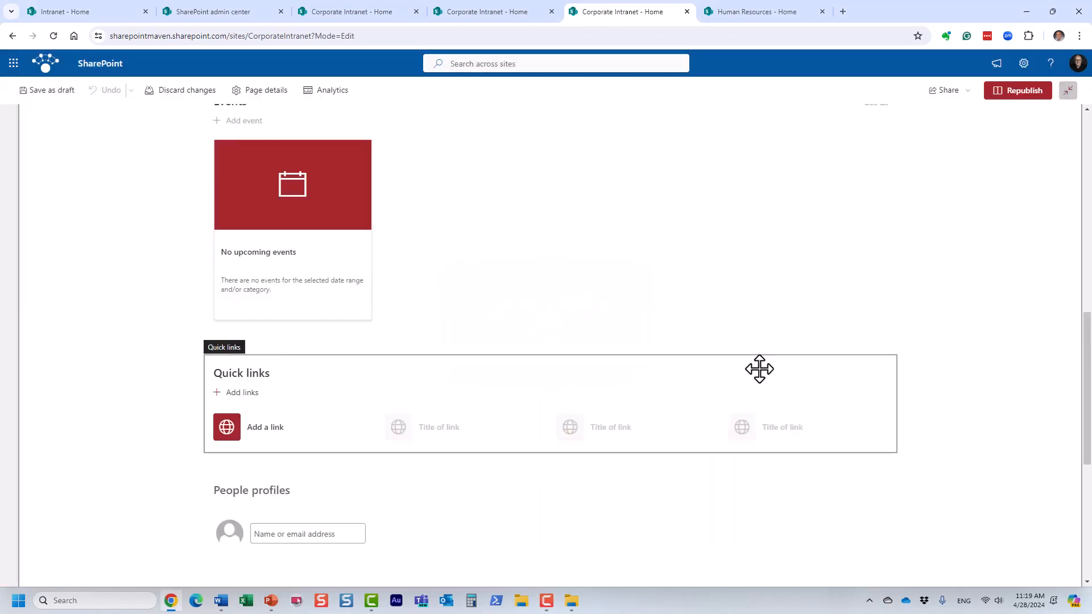
{"action": "scroll", "coordinate": [730, 406], "scroll_direction": "down", "scroll_amount": 2}
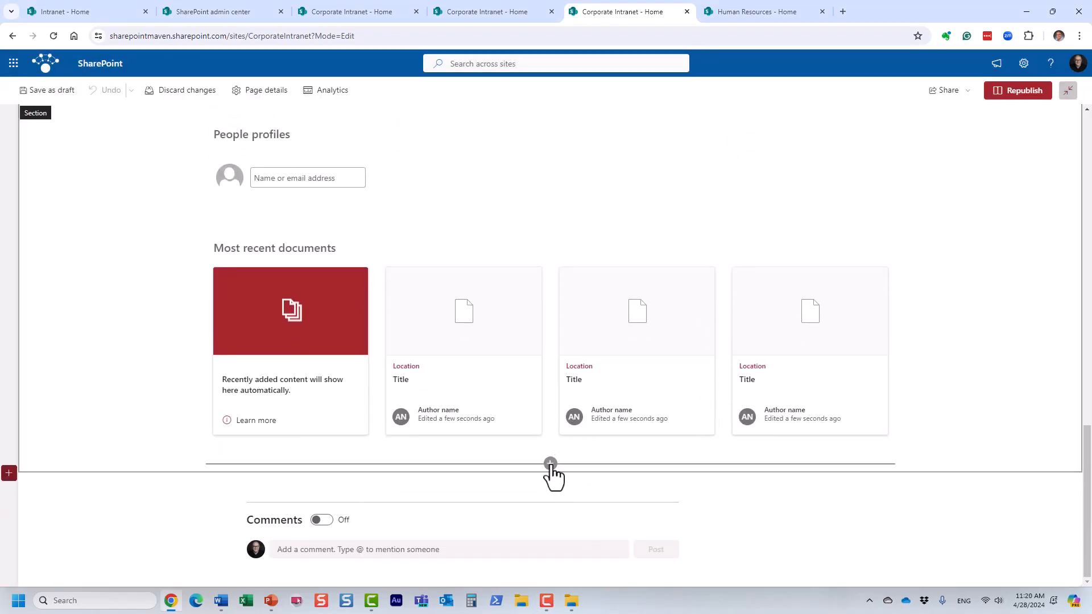
{"action": "left_click", "coordinate": [550, 464]}
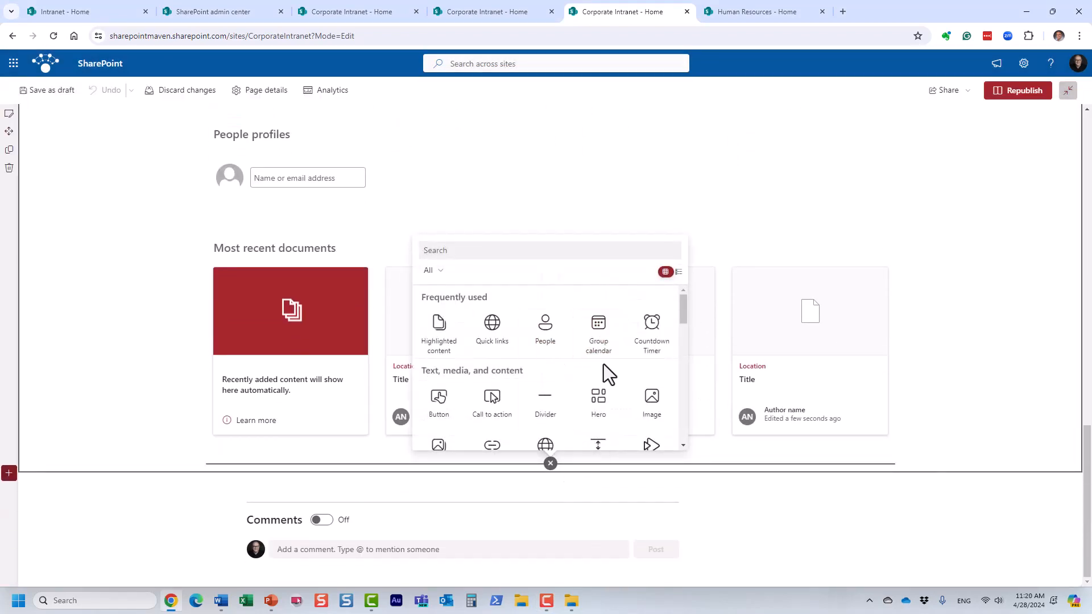
{"action": "scroll", "coordinate": [603, 364], "scroll_direction": "down", "scroll_amount": 10}
{"action": "scroll", "coordinate": [602, 364], "scroll_direction": "up", "scroll_amount": 1}
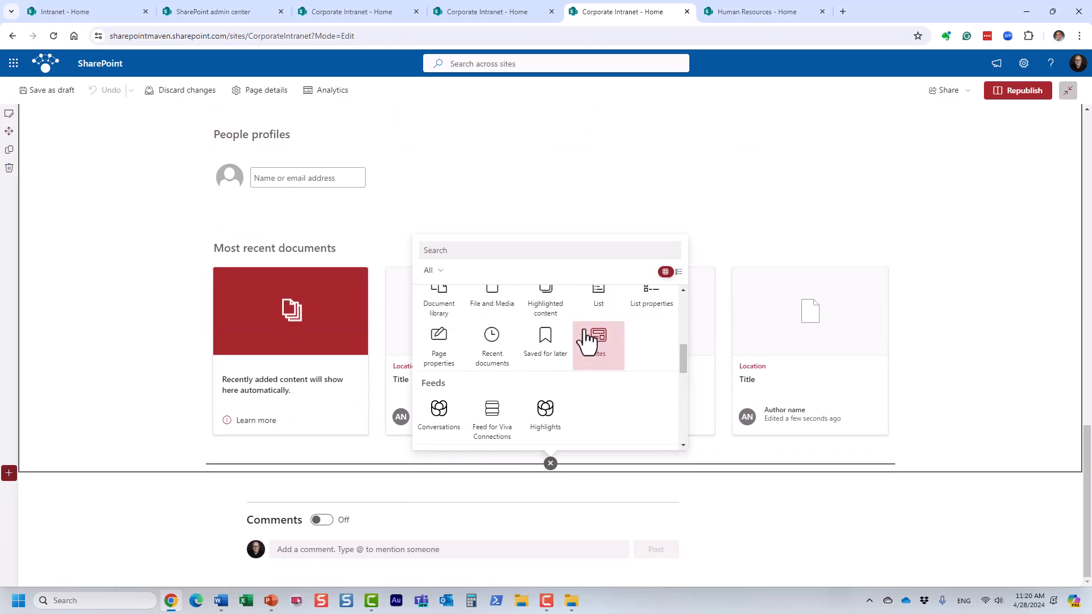
{"action": "left_click", "coordinate": [607, 353]}
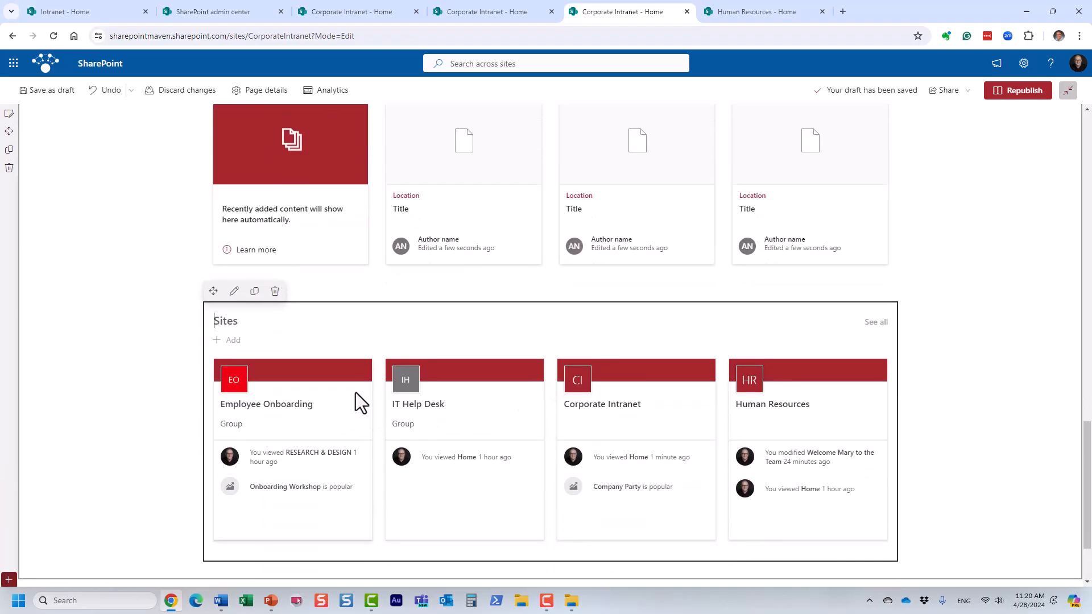
Step: Review the Sites web part's selection and layout settings and republish the home page
{"action": "left_click", "coordinate": [226, 321]}
{"action": "left_click", "coordinate": [236, 292]}
{"action": "scroll", "coordinate": [242, 306], "scroll_direction": "down", "scroll_amount": 1}
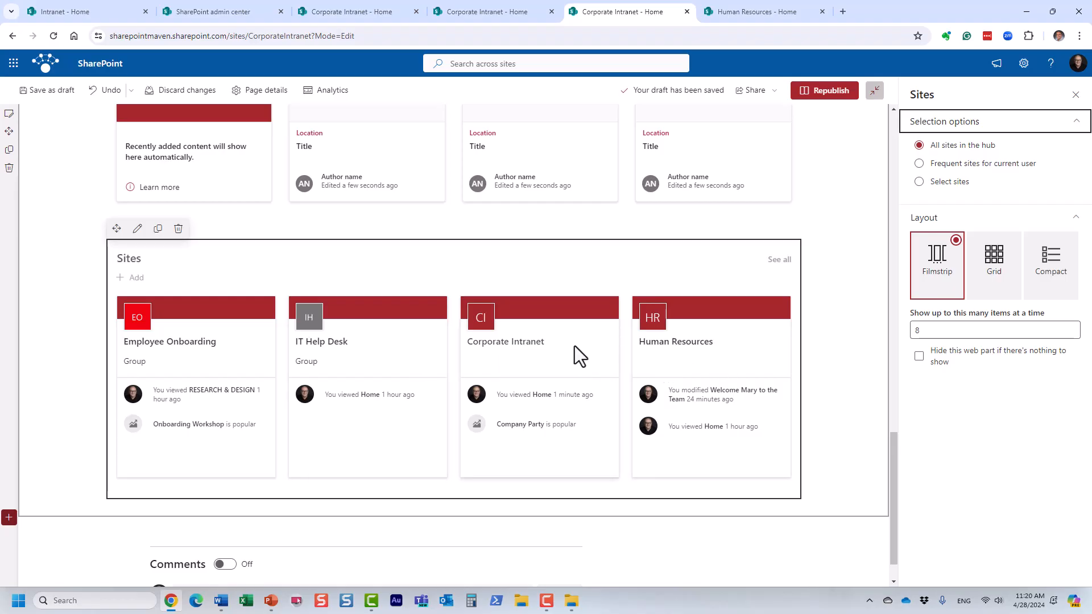
{"action": "left_click", "coordinate": [830, 90]}
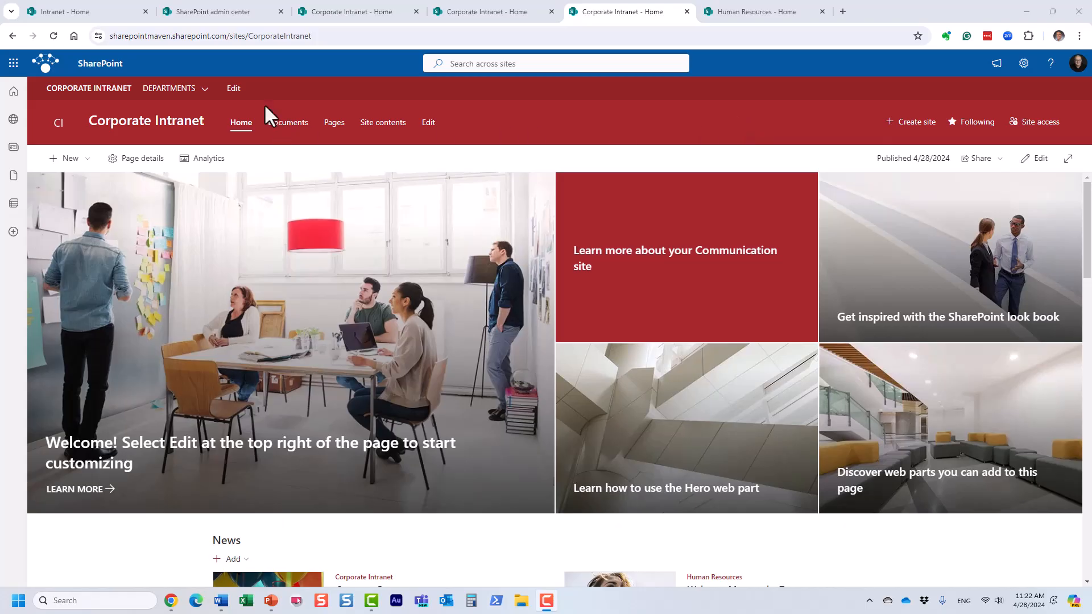
Step: Look at the hub name and logo on the company Intranet site and return to the Corporate Intranet home page
{"action": "left_click", "coordinate": [96, 14]}
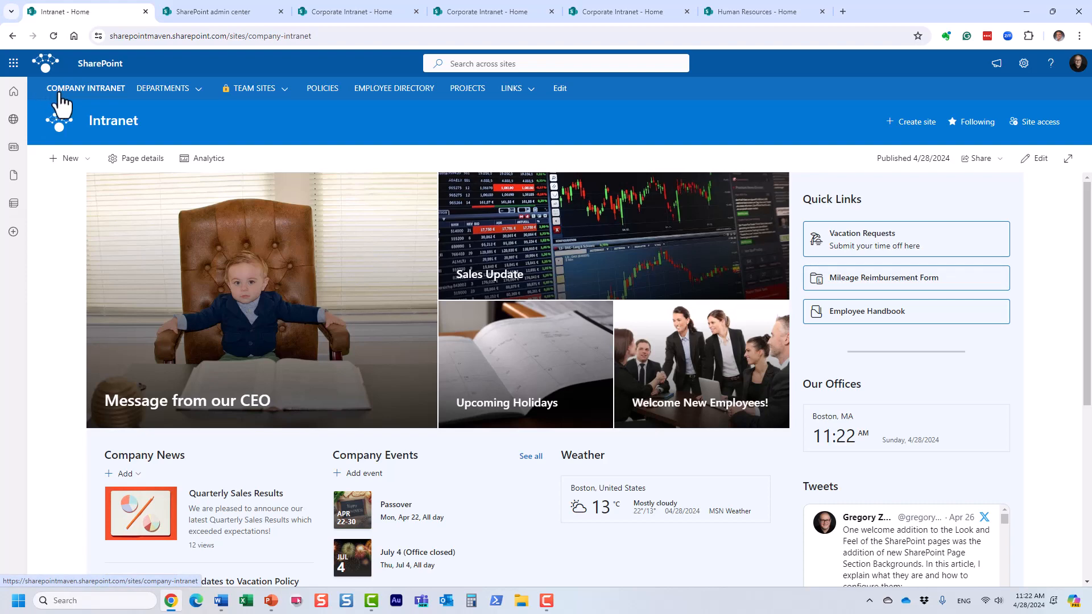
{"action": "left_click", "coordinate": [461, 12]}
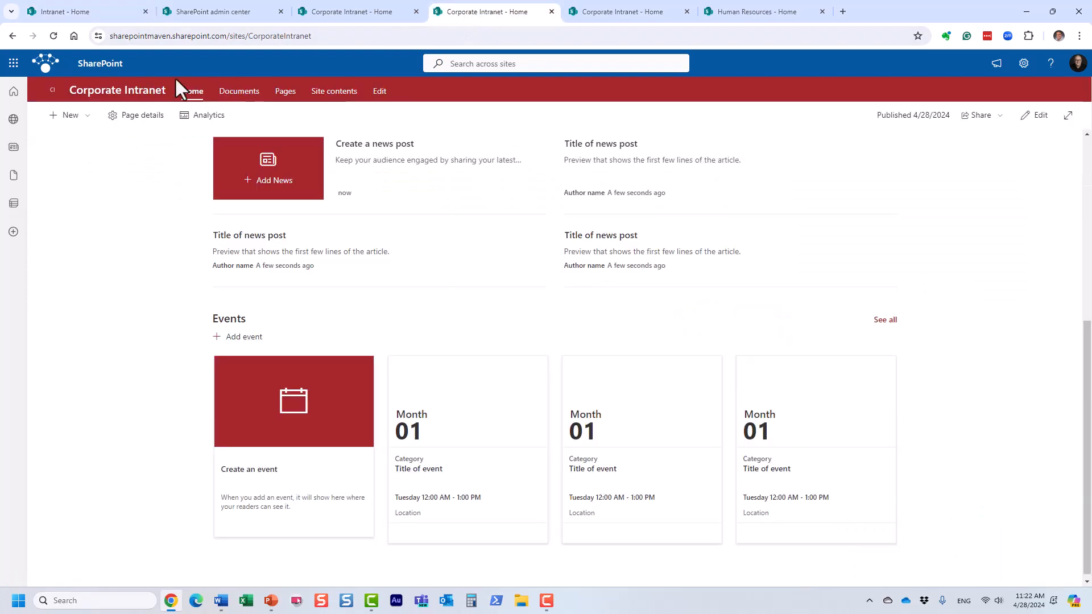
{"action": "left_click", "coordinate": [121, 92]}
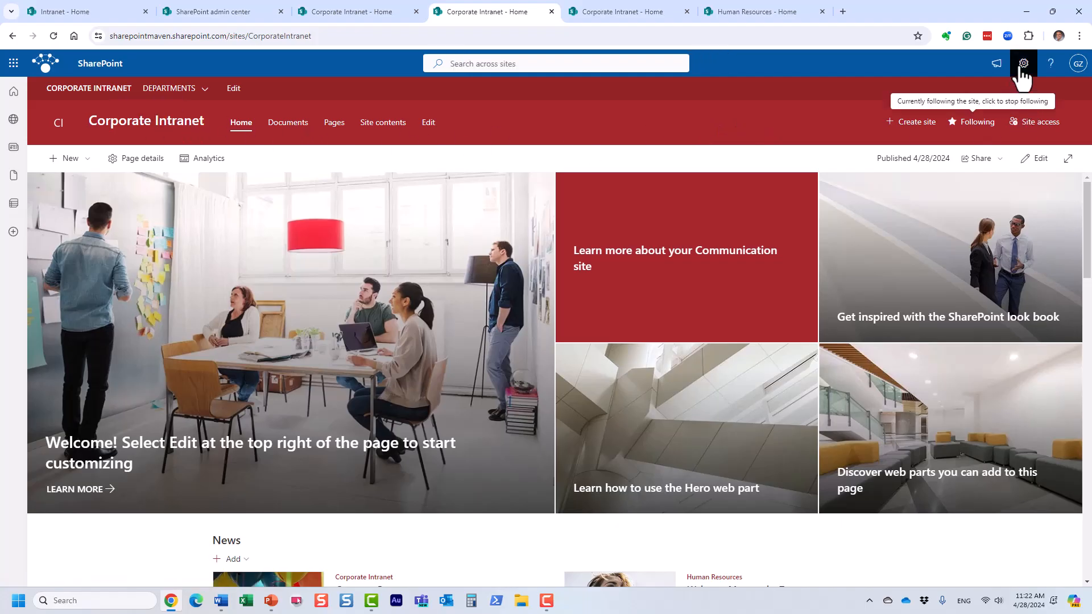
Step: In the hub site settings, upload Favicon_150px as the hub site navigation logo and save
{"action": "left_click", "coordinate": [1022, 64]}
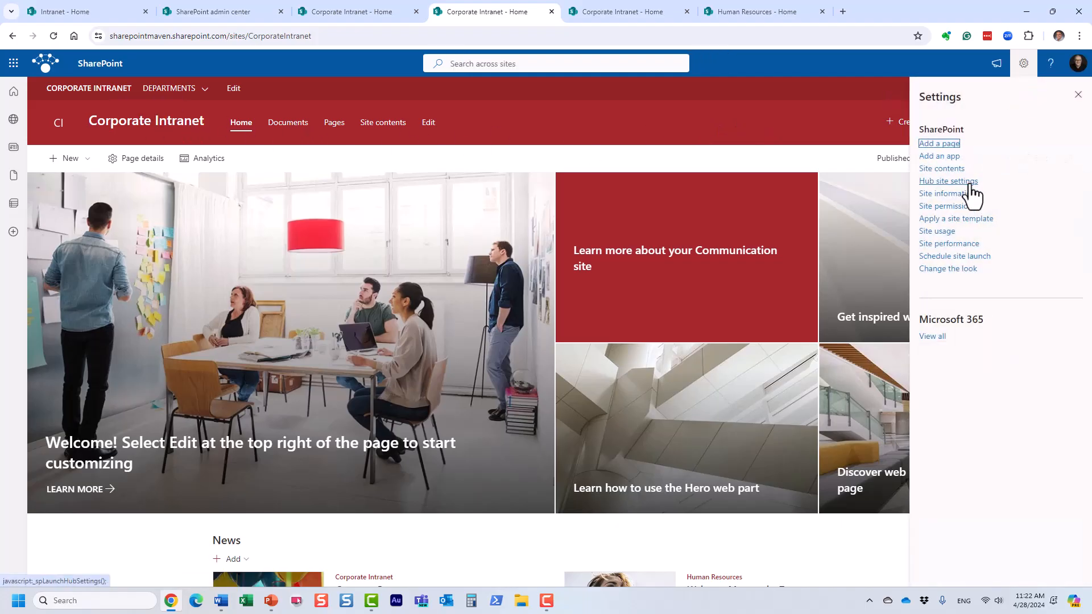
{"action": "left_click", "coordinate": [972, 181]}
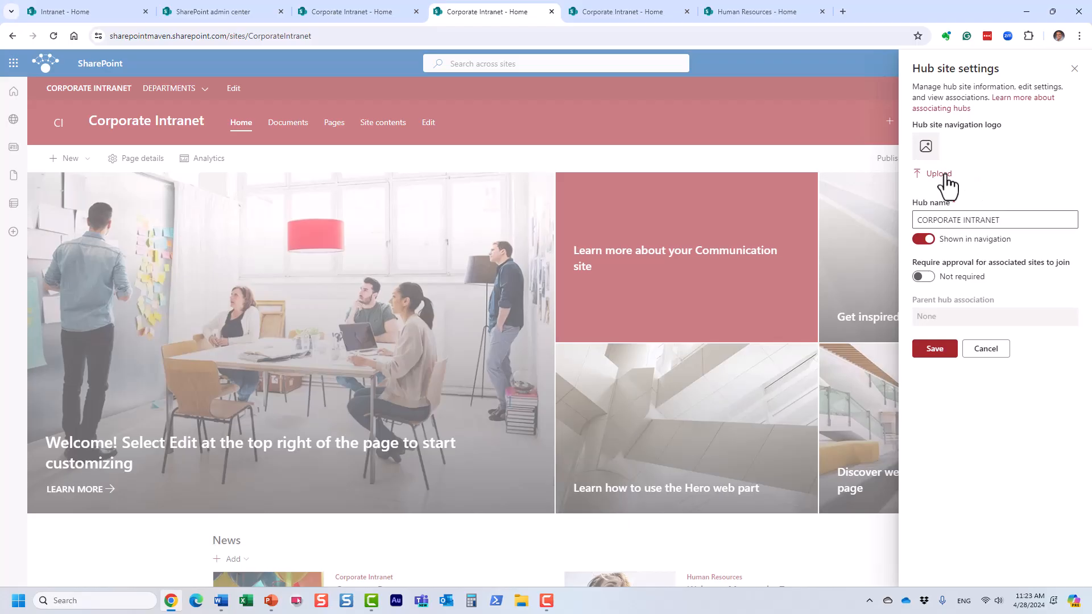
{"action": "left_click", "coordinate": [945, 176]}
{"action": "left_click", "coordinate": [212, 149]}
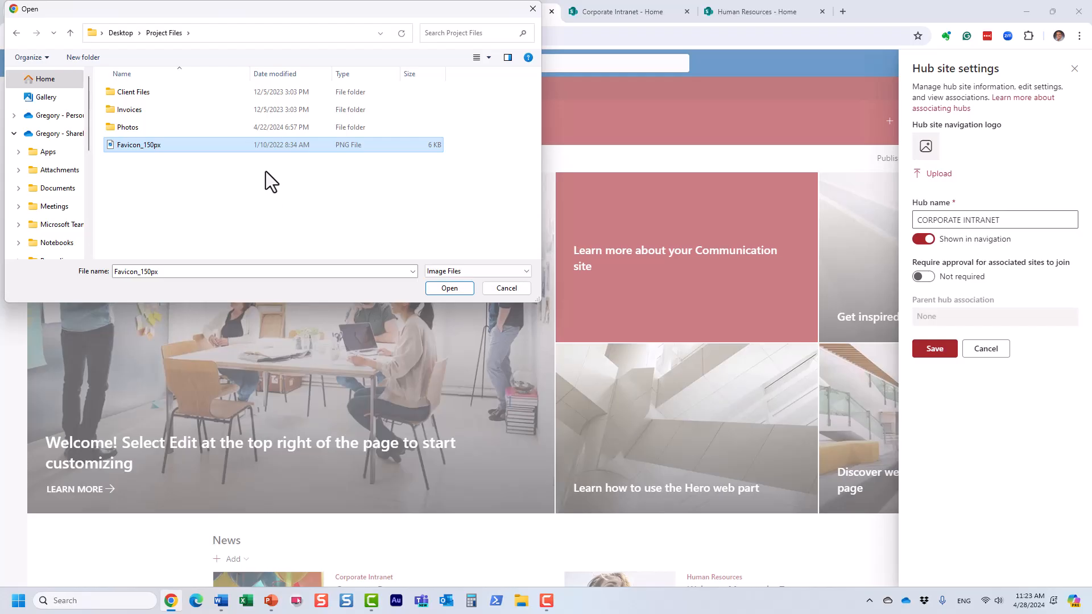
{"action": "left_click", "coordinate": [458, 287]}
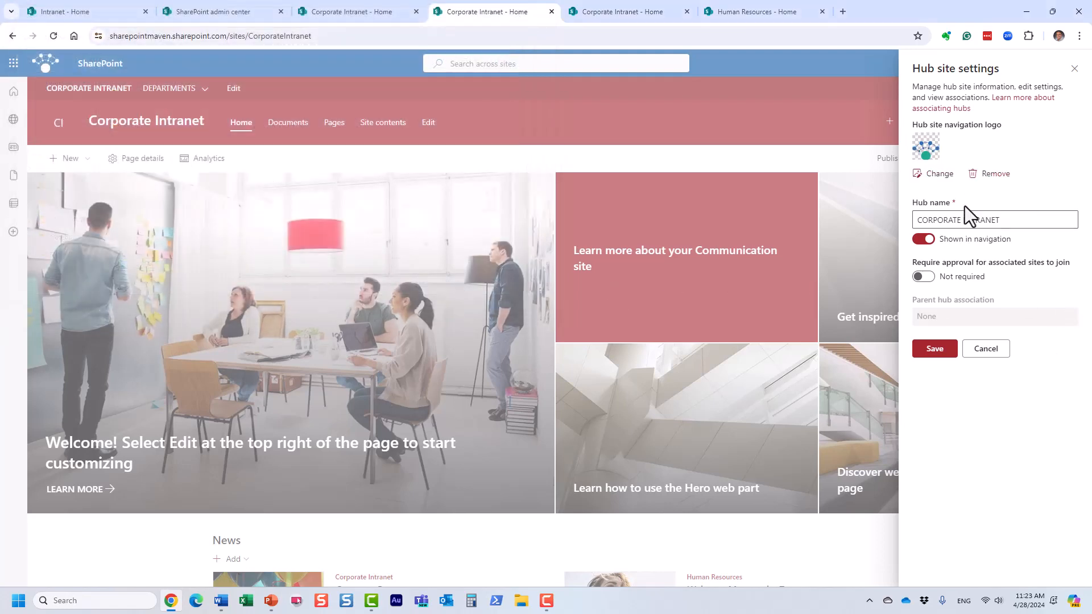
{"action": "left_click", "coordinate": [947, 349]}
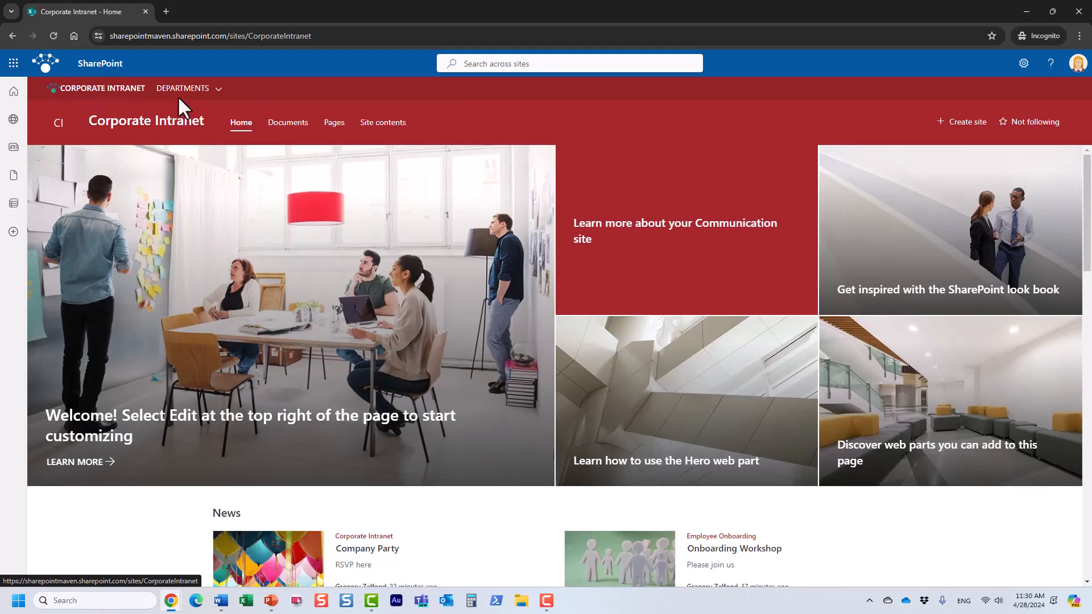
Step: In the incognito member session, visit the Onboarding site through the hub navigation and return to the Corporate Intranet home page
{"action": "left_click", "coordinate": [193, 91]}
{"action": "left_click", "coordinate": [201, 159]}
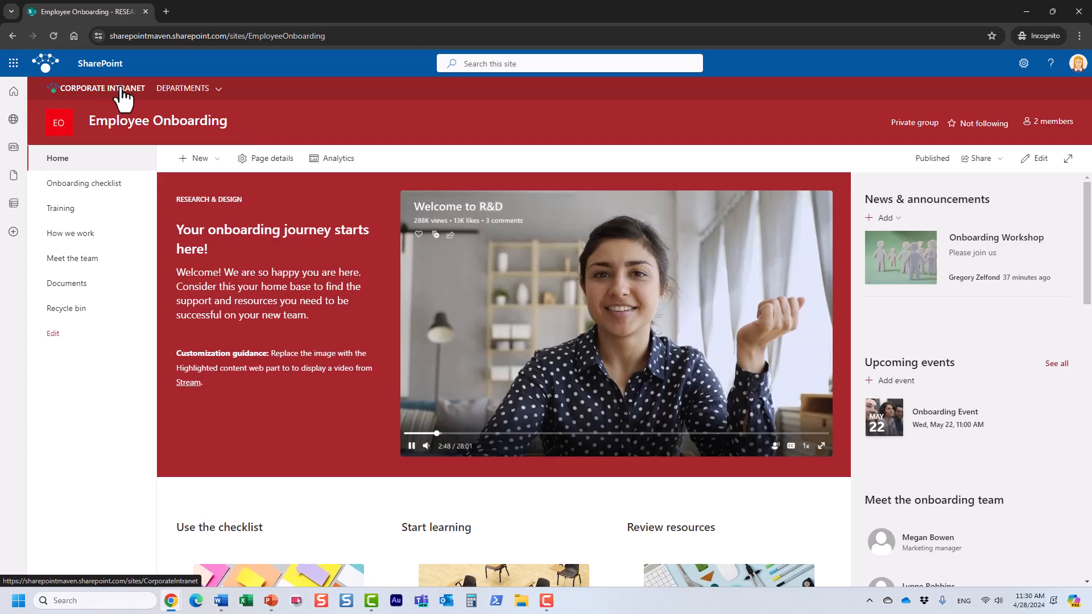
{"action": "left_click", "coordinate": [52, 90]}
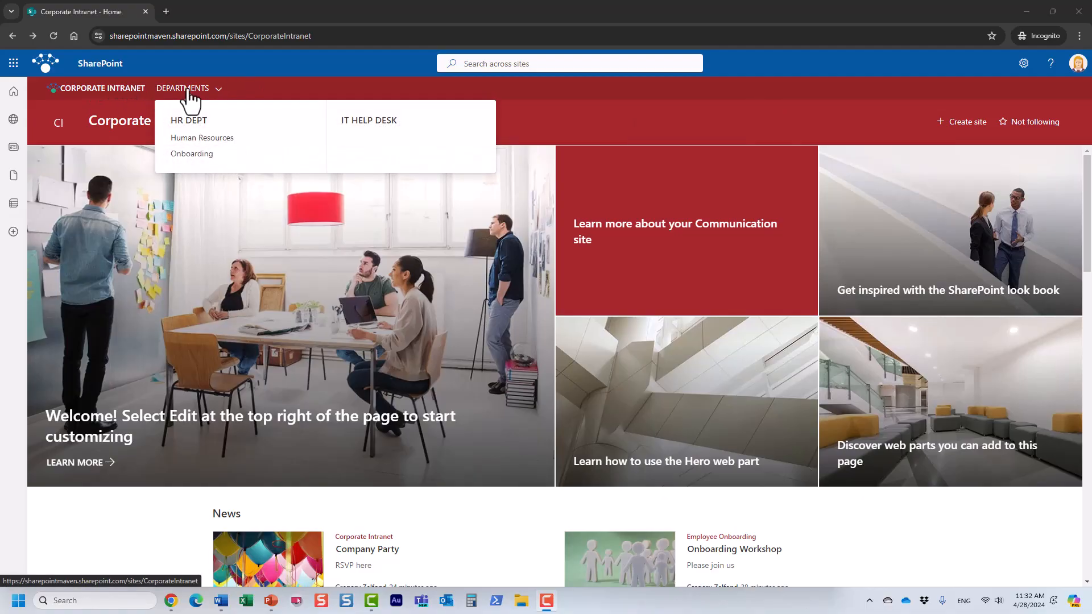
{"action": "left_click", "coordinate": [126, 92]}
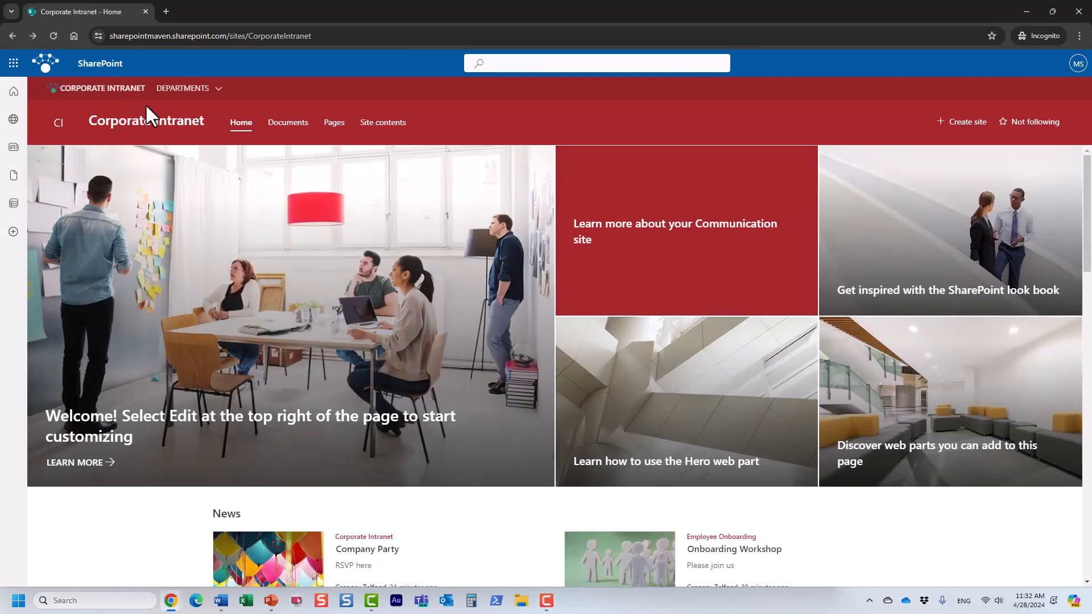
Step: Open the Onboarding site from the hub navigation and check its group membership
{"action": "mouse_move", "coordinate": [165, 94]}
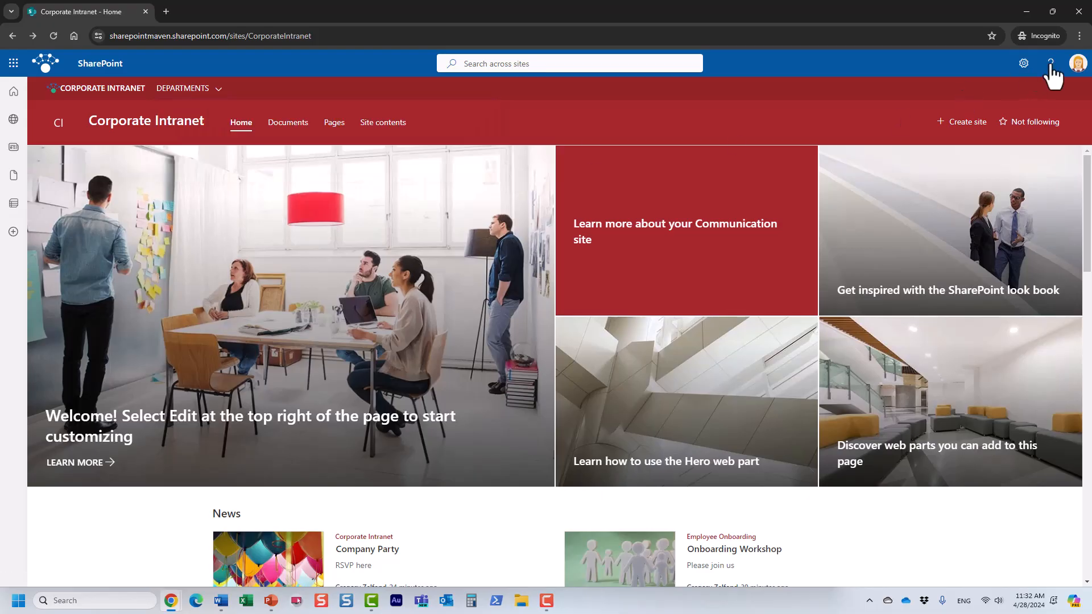
{"action": "left_click", "coordinate": [188, 155]}
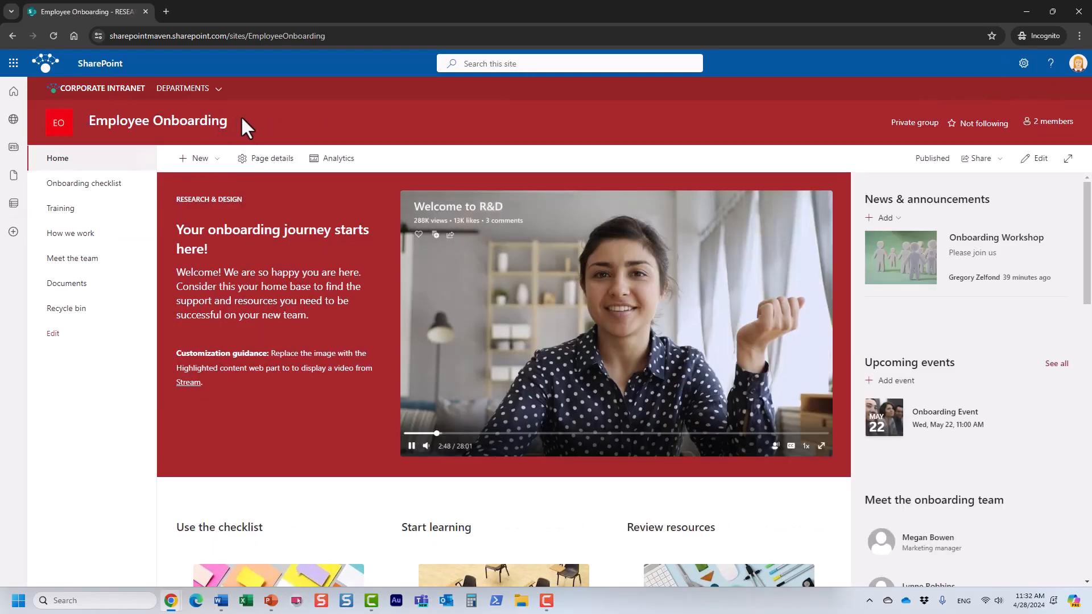
{"action": "left_click", "coordinate": [1046, 122]}
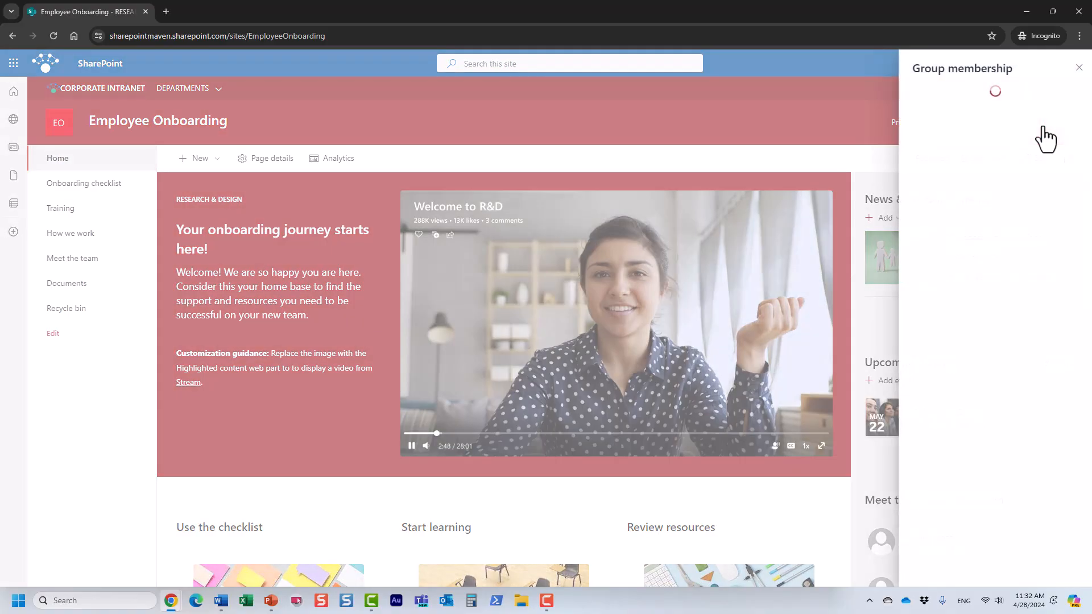
{"action": "left_click", "coordinate": [1078, 67]}
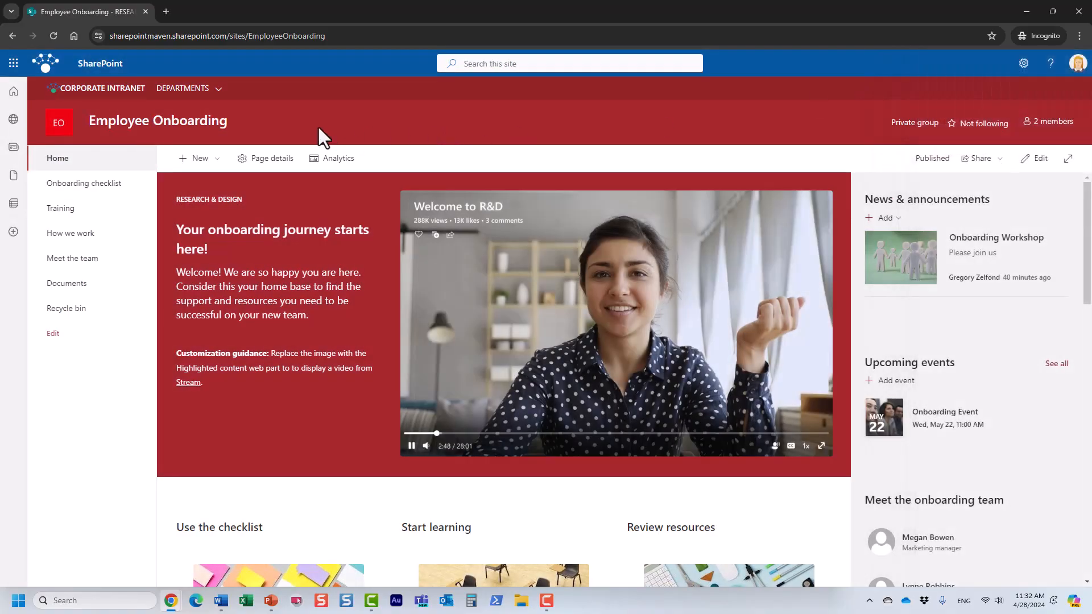
Step: Try to open the IT Help Desk site from the hub navigation as a member, and go back to Employee Onboarding
{"action": "left_click", "coordinate": [212, 88]}
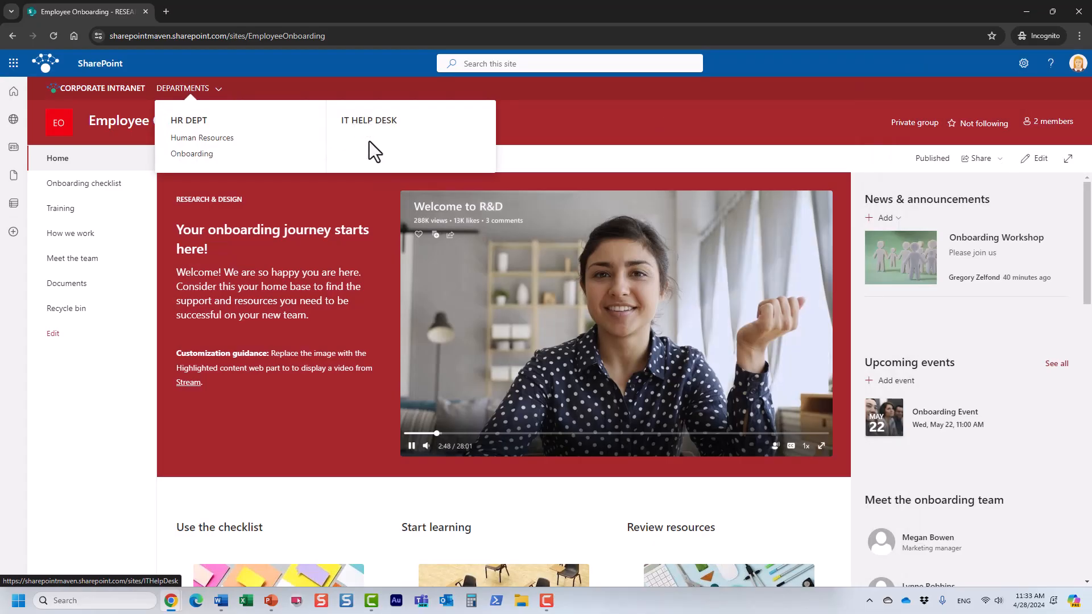
{"action": "left_click", "coordinate": [370, 122]}
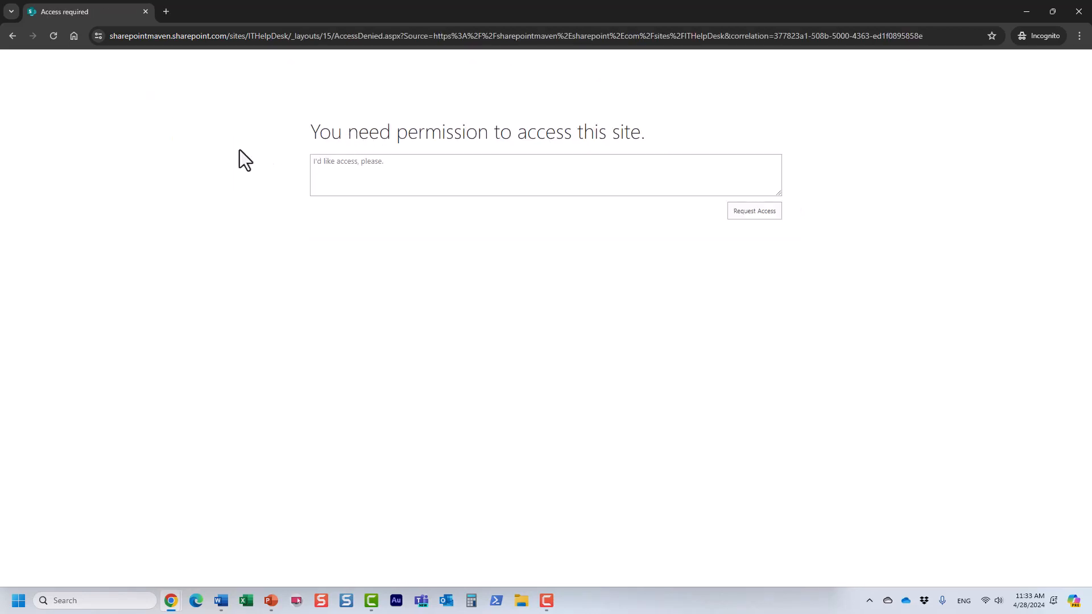
{"action": "left_click", "coordinate": [12, 36]}
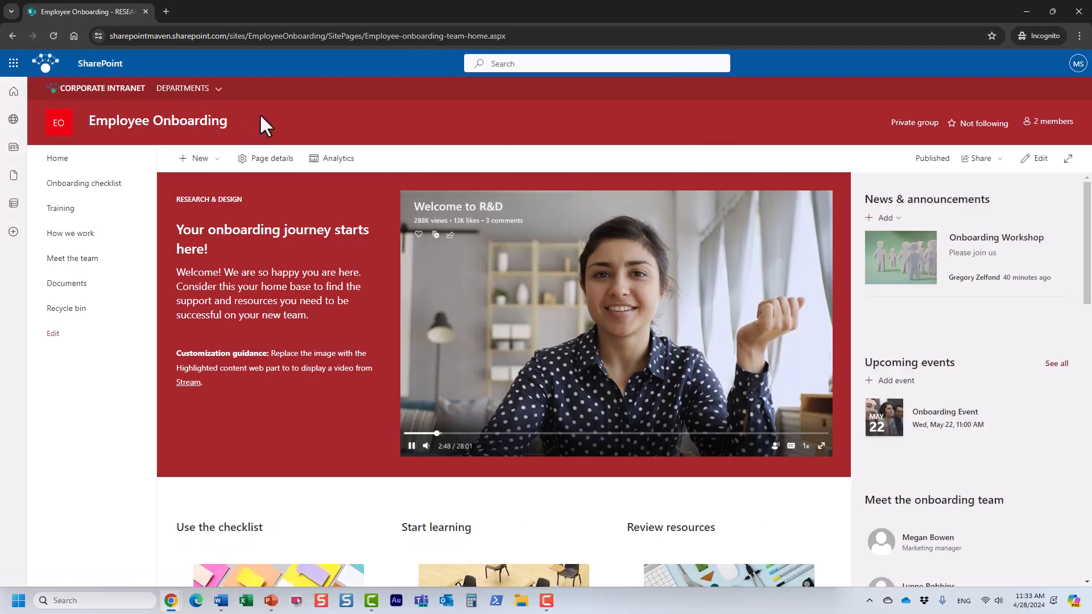
{"action": "left_click", "coordinate": [215, 91]}
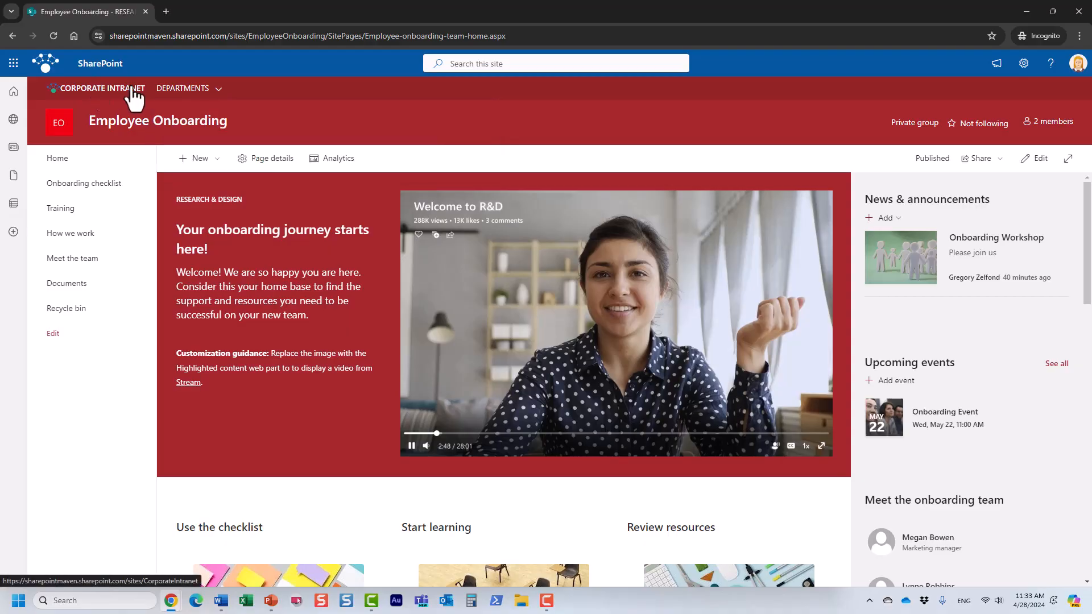
{"action": "mouse_move", "coordinate": [251, 88]}
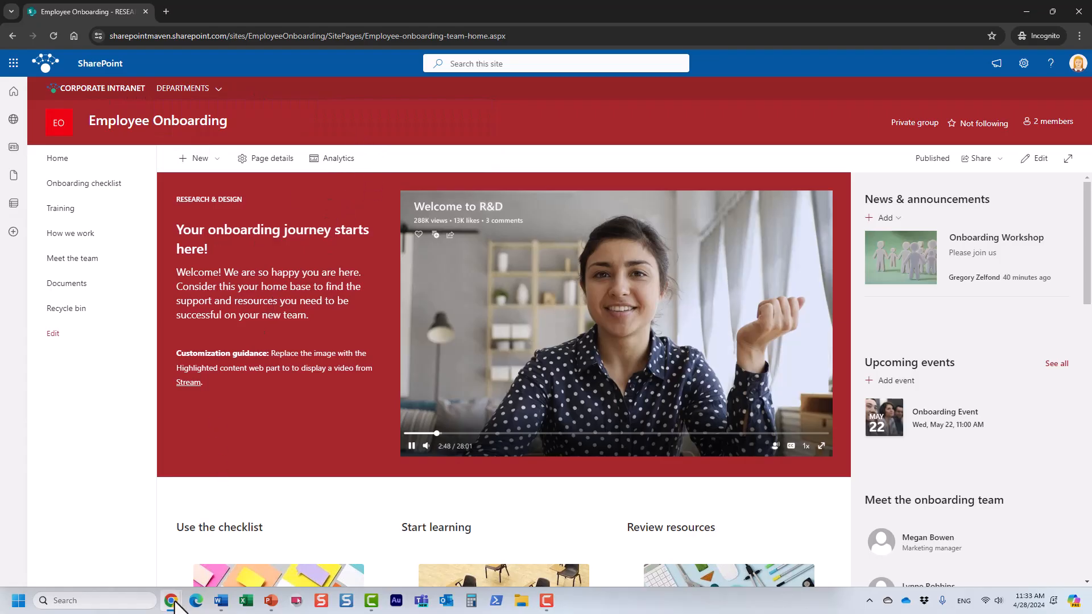
Step: Switch to the regular Chrome window and turn on site navigation audience targeting for the Corporate Intranet hub navigation
{"action": "mouse_move", "coordinate": [171, 600]}
{"action": "left_click", "coordinate": [136, 555]}
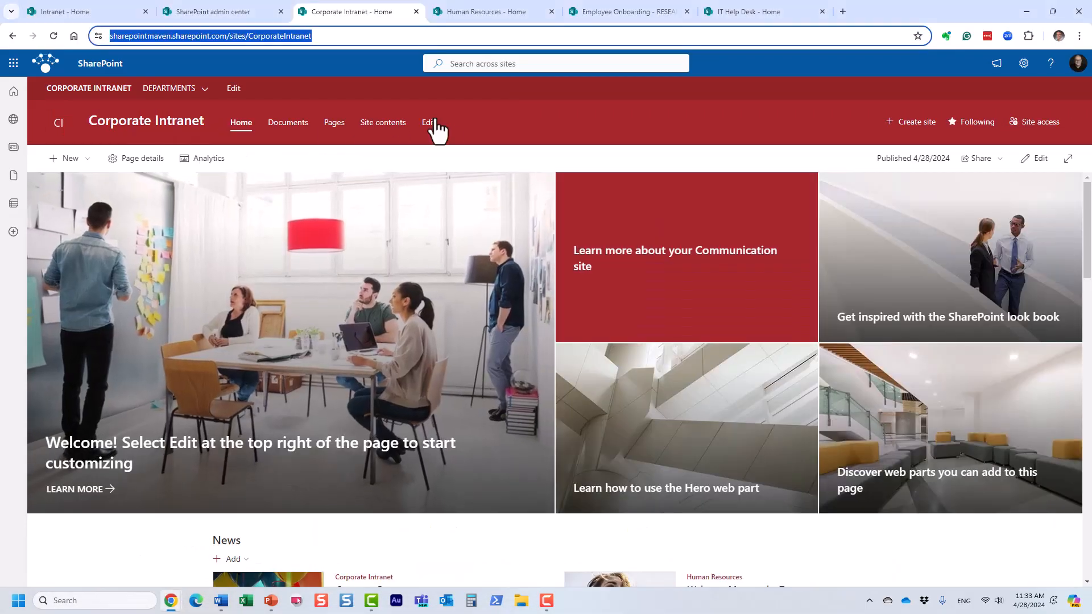
{"action": "left_click", "coordinate": [472, 128]}
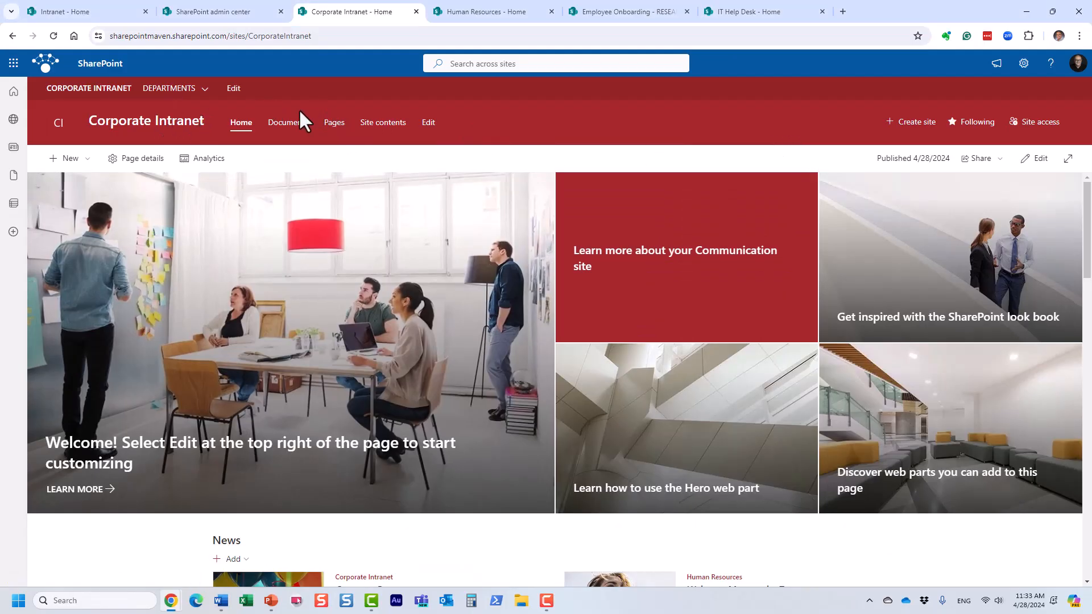
{"action": "left_click", "coordinate": [234, 90]}
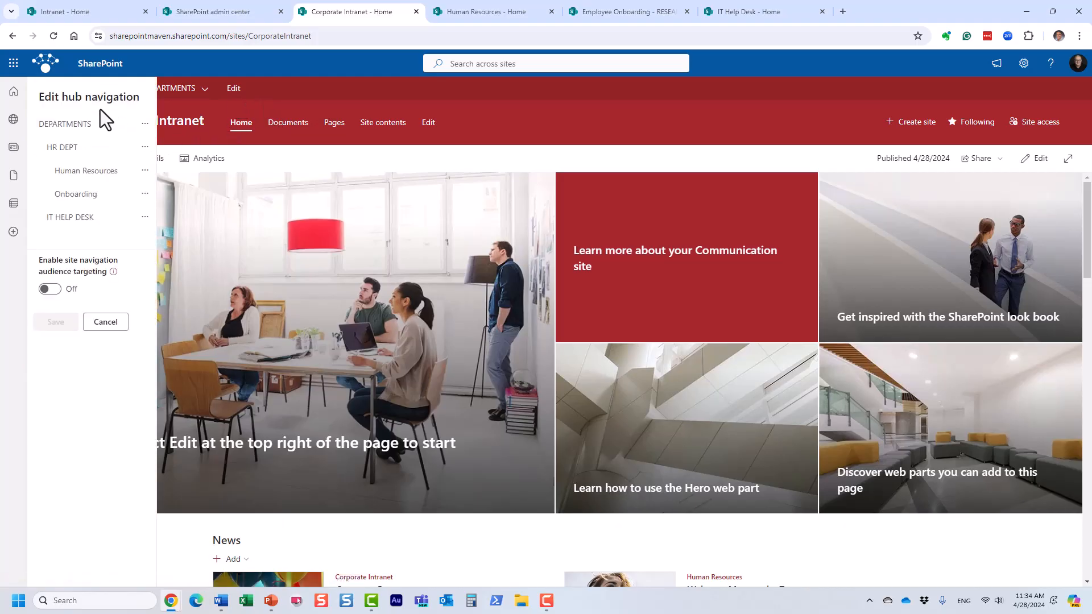
{"action": "mouse_move", "coordinate": [90, 237]}
{"action": "left_click", "coordinate": [59, 291]}
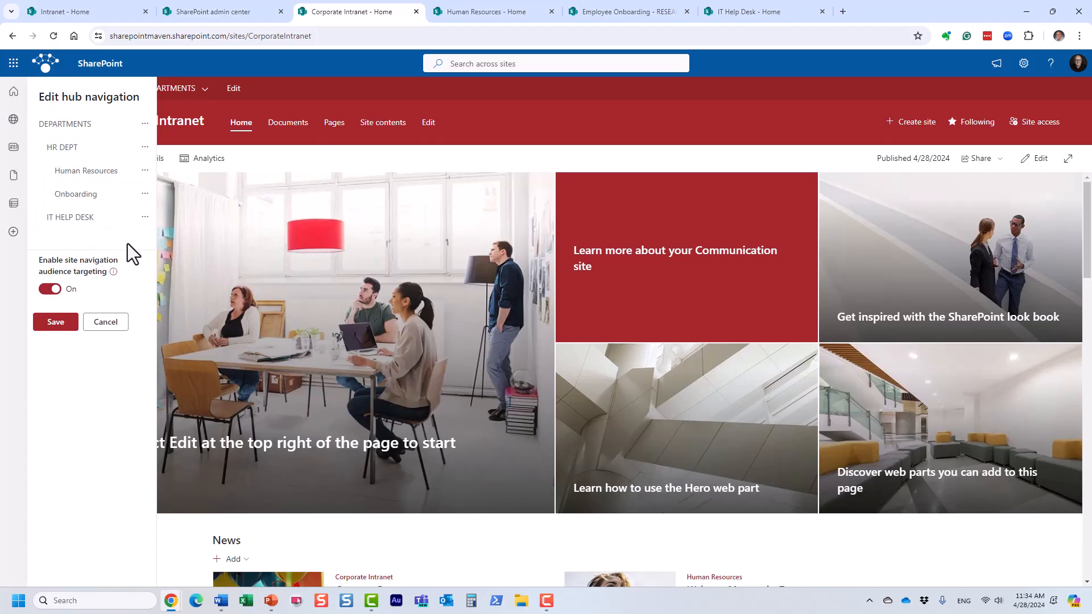
Step: Open the IT HELP DESK navigation link for editing and check the IT Help Desk site's group membership
{"action": "left_click", "coordinate": [69, 220]}
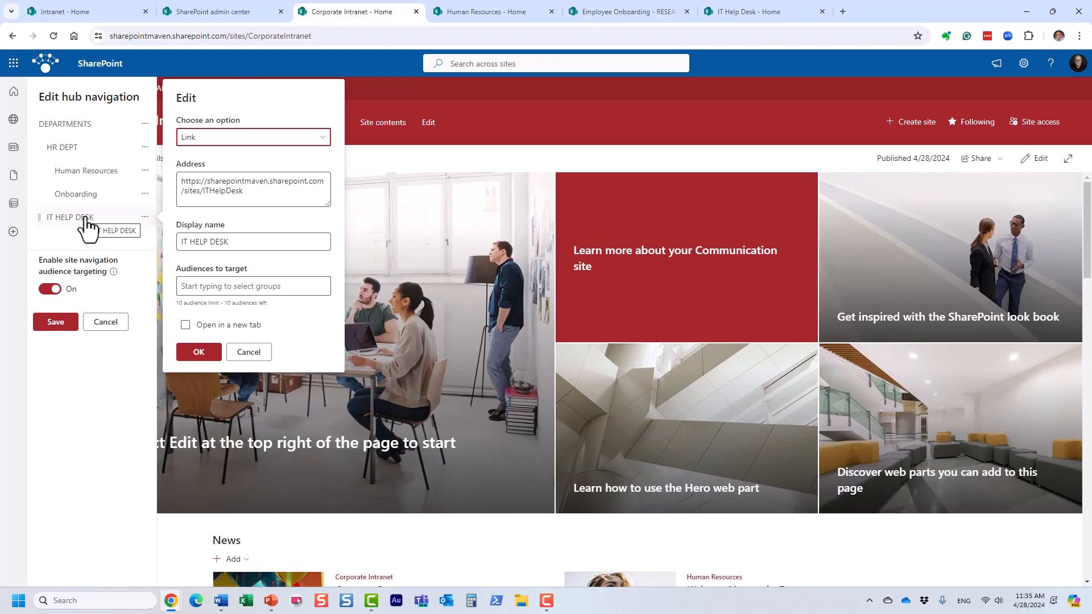
{"action": "left_click", "coordinate": [753, 12]}
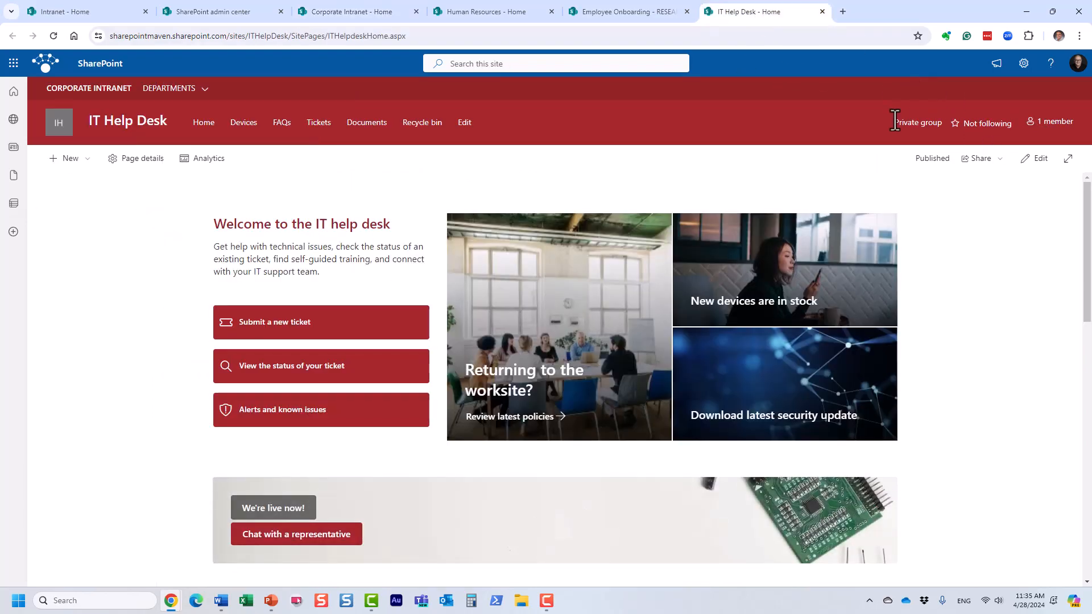
{"action": "left_click", "coordinate": [1044, 124]}
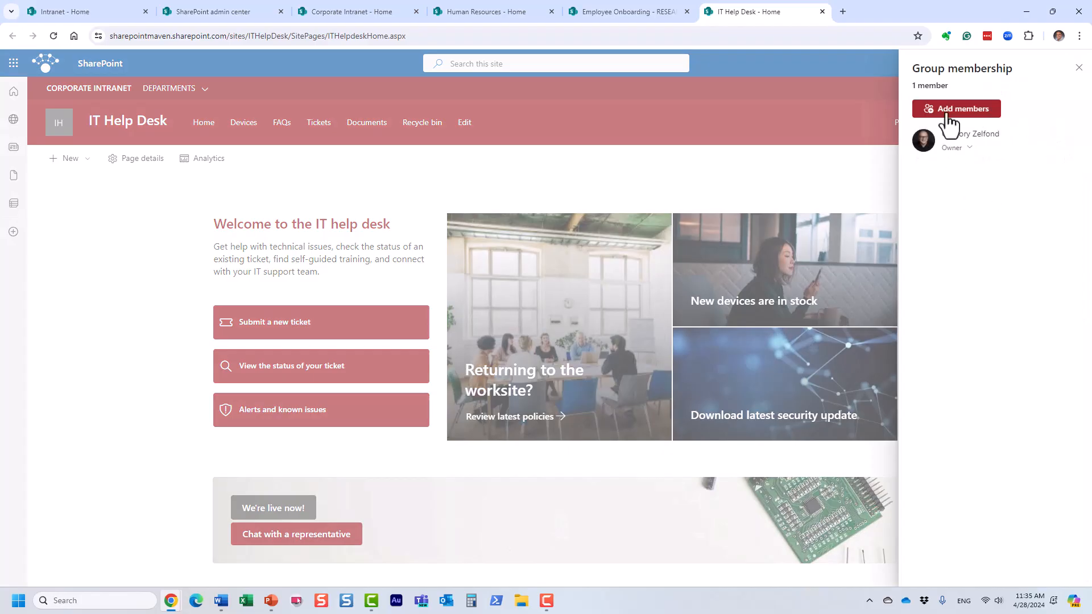
{"action": "left_click", "coordinate": [1078, 68]}
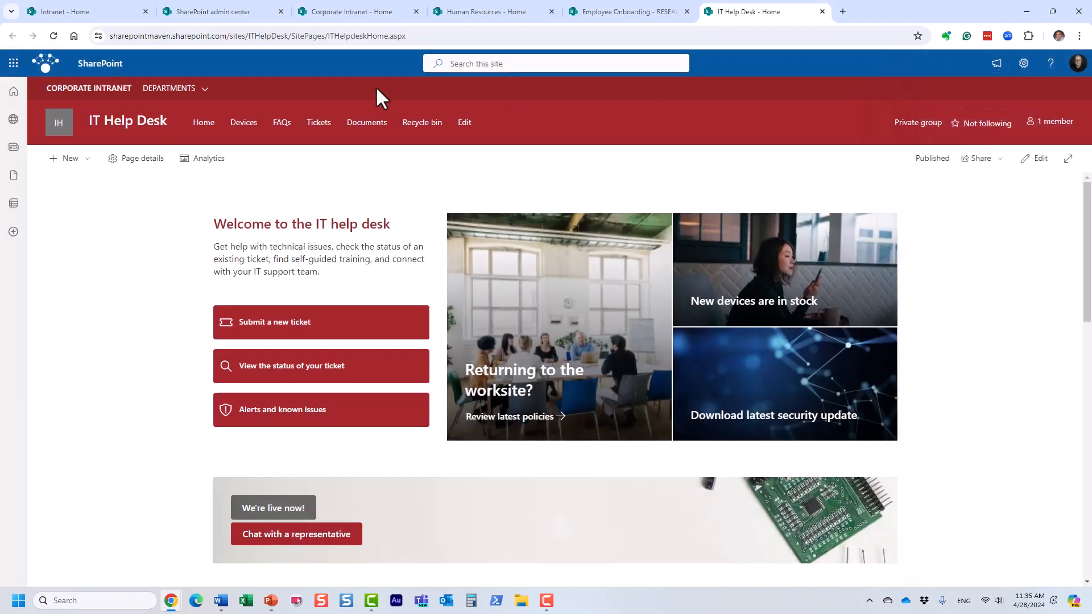
{"action": "left_click", "coordinate": [356, 15]}
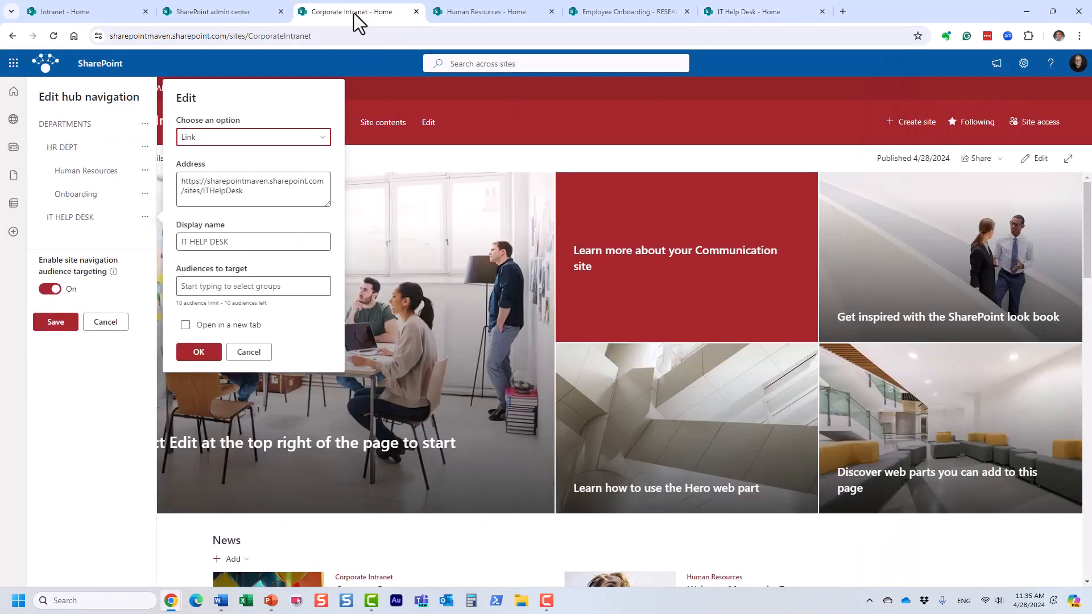
Step: Target the IT HELP DESK link to the IT Help Desk Members audience and save the hub navigation
{"action": "left_click", "coordinate": [220, 286]}
{"action": "type", "text": "it help"}
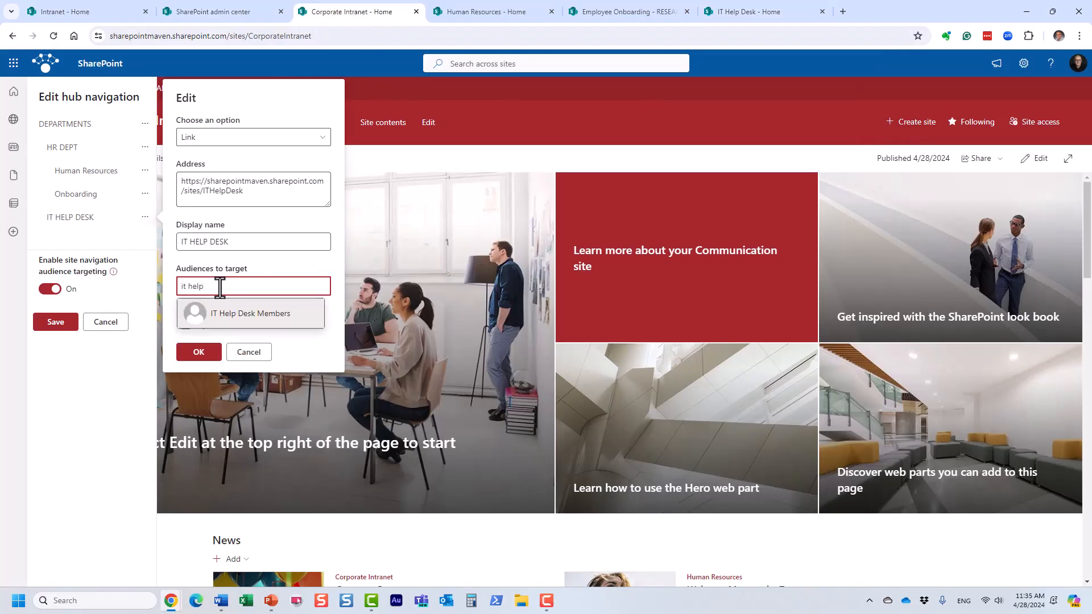
{"action": "left_click", "coordinate": [249, 316]}
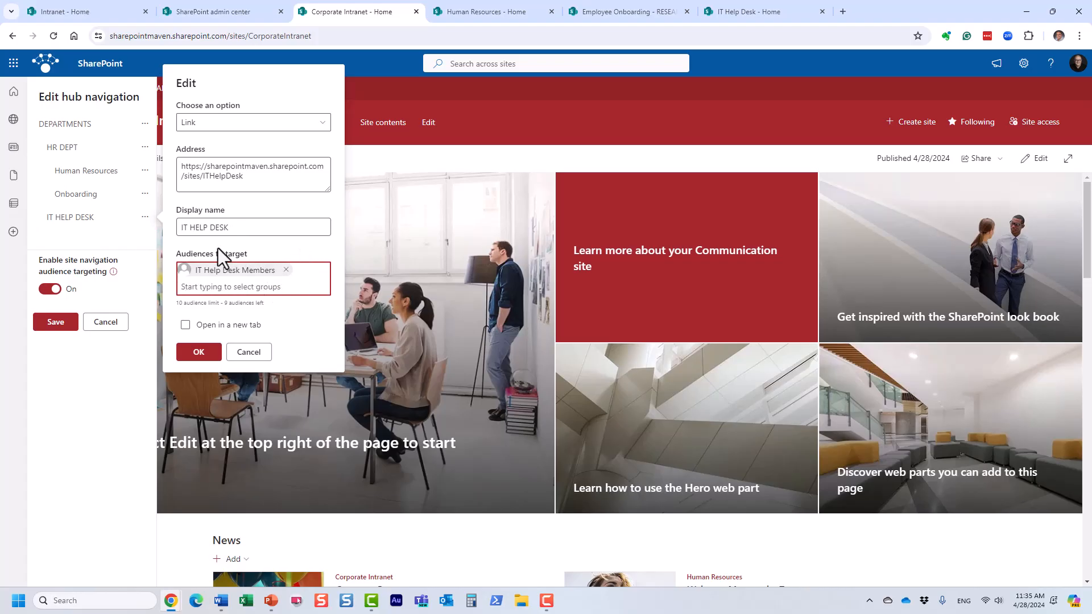
{"action": "left_click", "coordinate": [204, 357]}
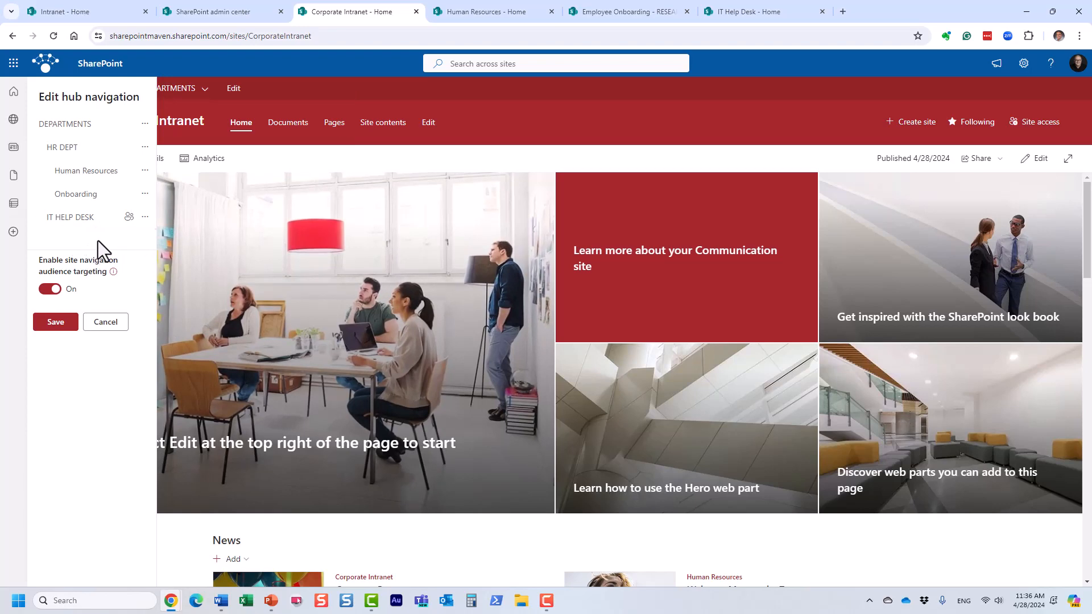
{"action": "left_click", "coordinate": [51, 322]}
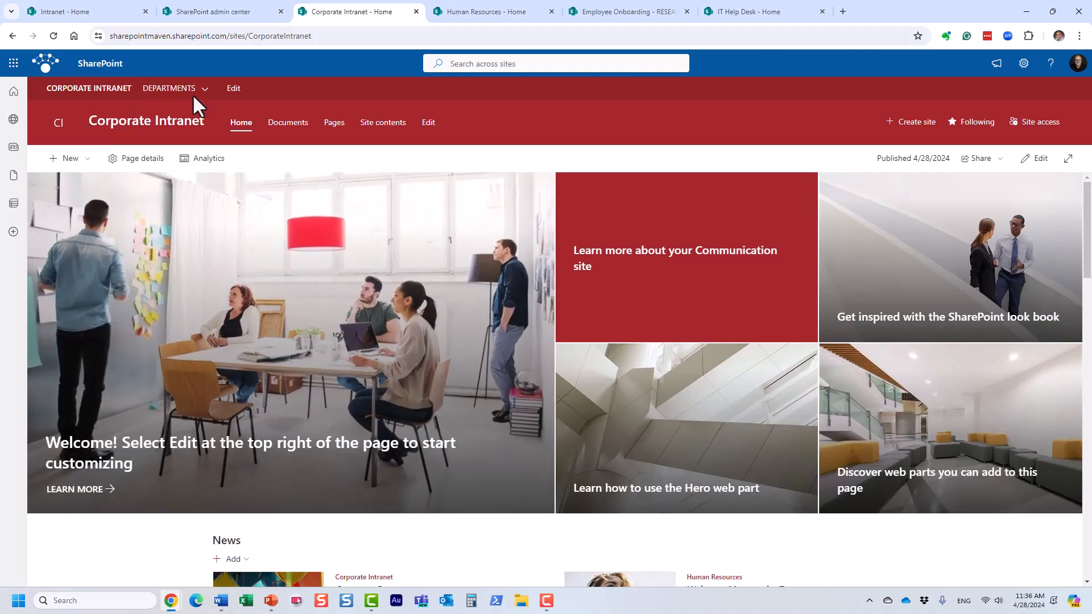
Step: Check the Departments navigation links as the site owner and in the incognito member session
{"action": "left_click", "coordinate": [171, 89]}
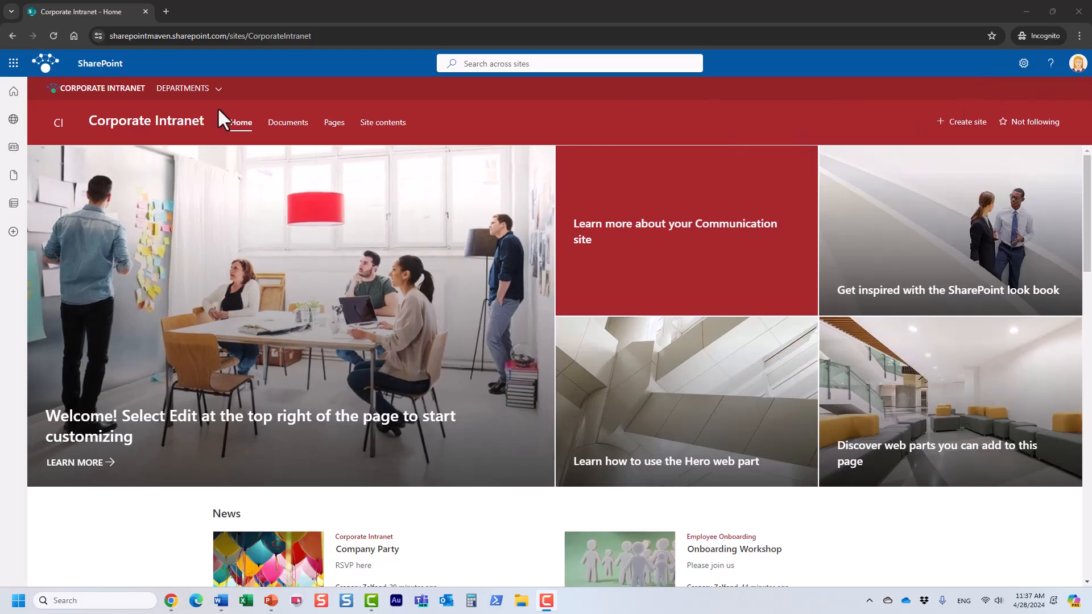
{"action": "mouse_move", "coordinate": [221, 94]}
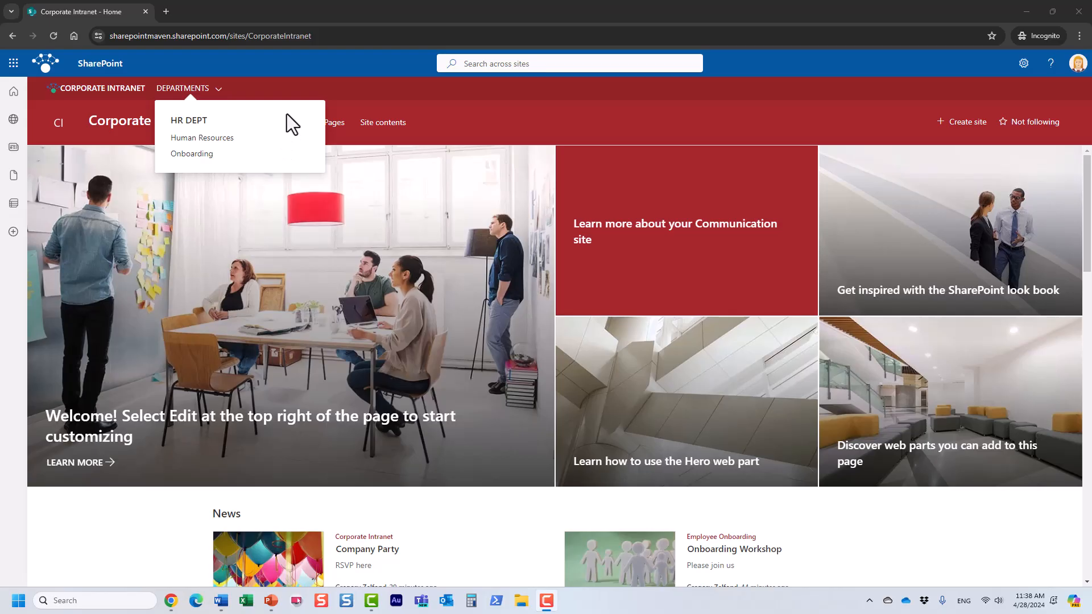
Step: Switch to the regular Chrome window and examine the Departments and Team Sites navigation menus on the company Intranet site
{"action": "mouse_move", "coordinate": [171, 606]}
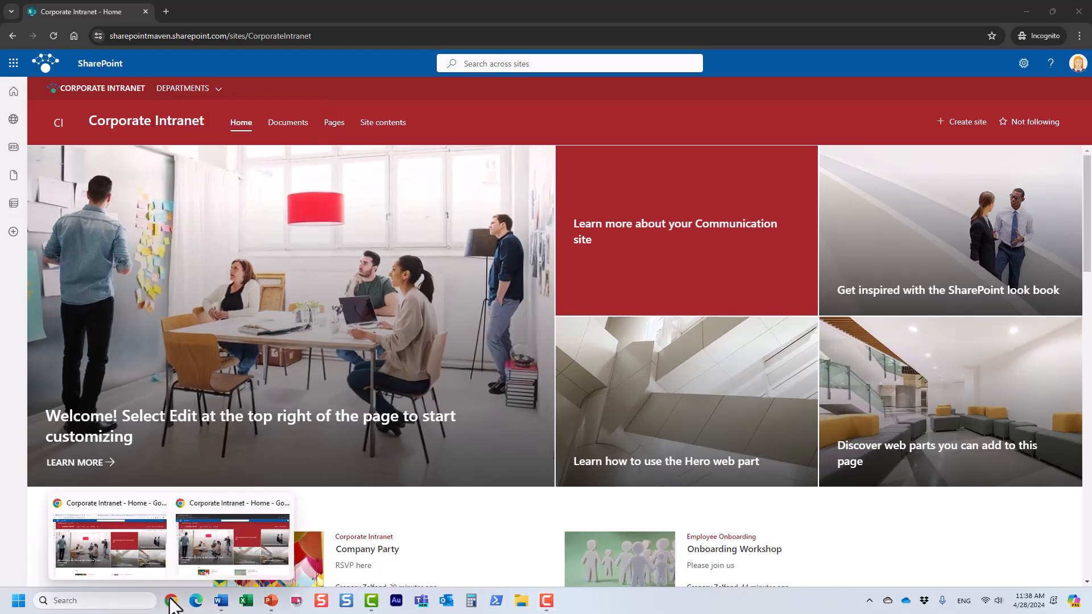
{"action": "left_click", "coordinate": [128, 554]}
{"action": "left_click", "coordinate": [102, 13]}
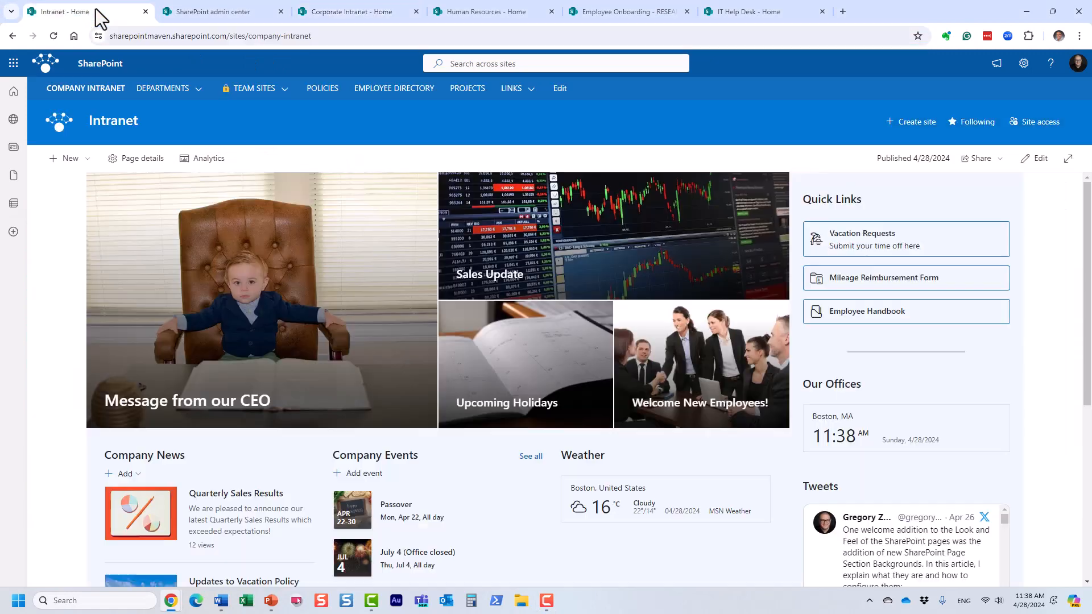
{"action": "mouse_move", "coordinate": [272, 100]}
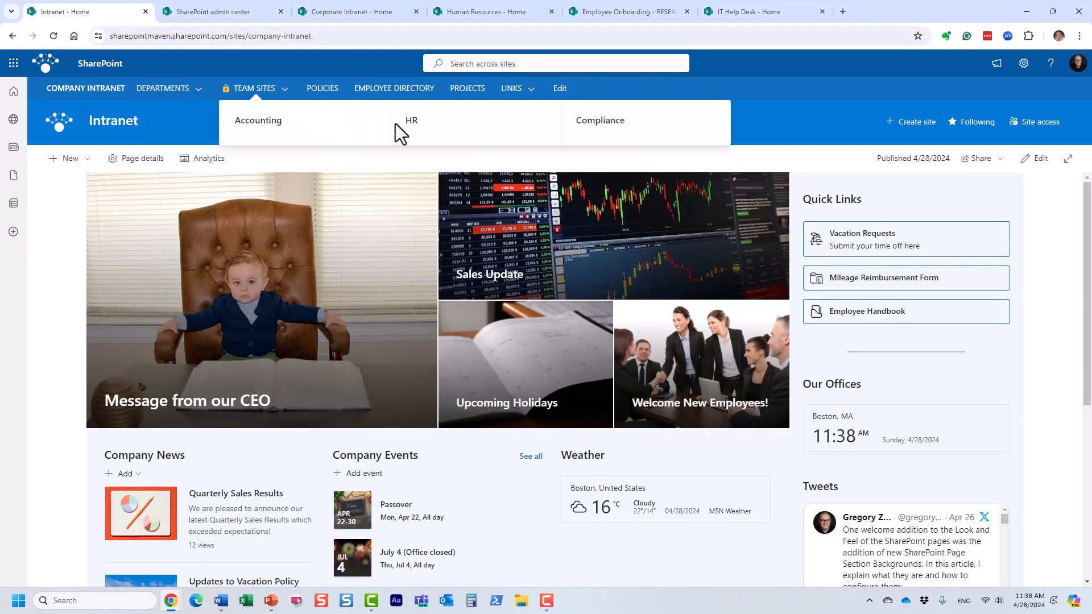
{"action": "mouse_move", "coordinate": [180, 92]}
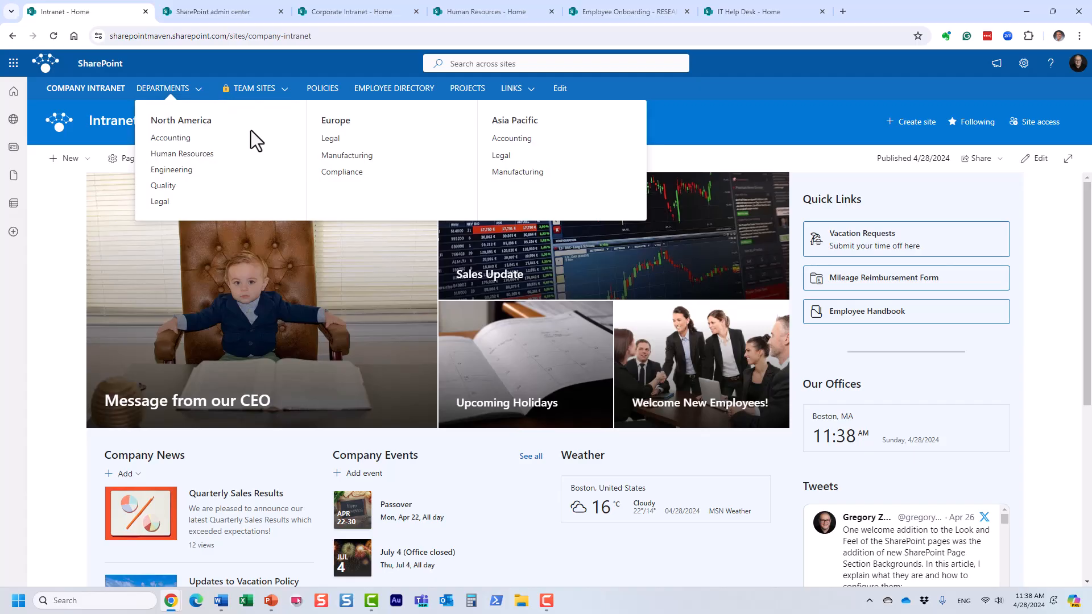
{"action": "left_click", "coordinate": [254, 89]}
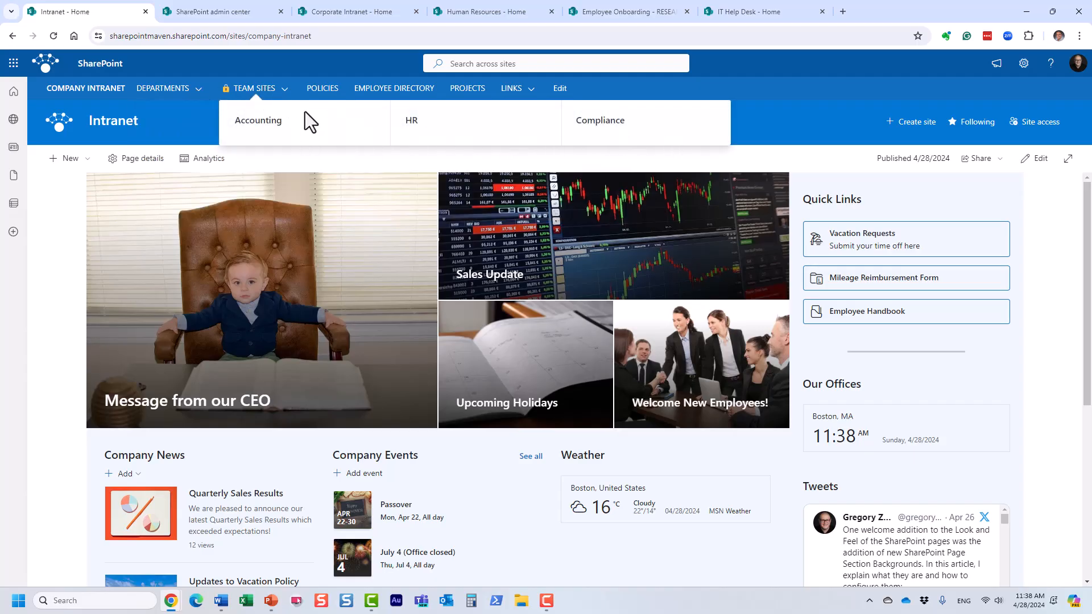
{"action": "left_click", "coordinate": [203, 88]}
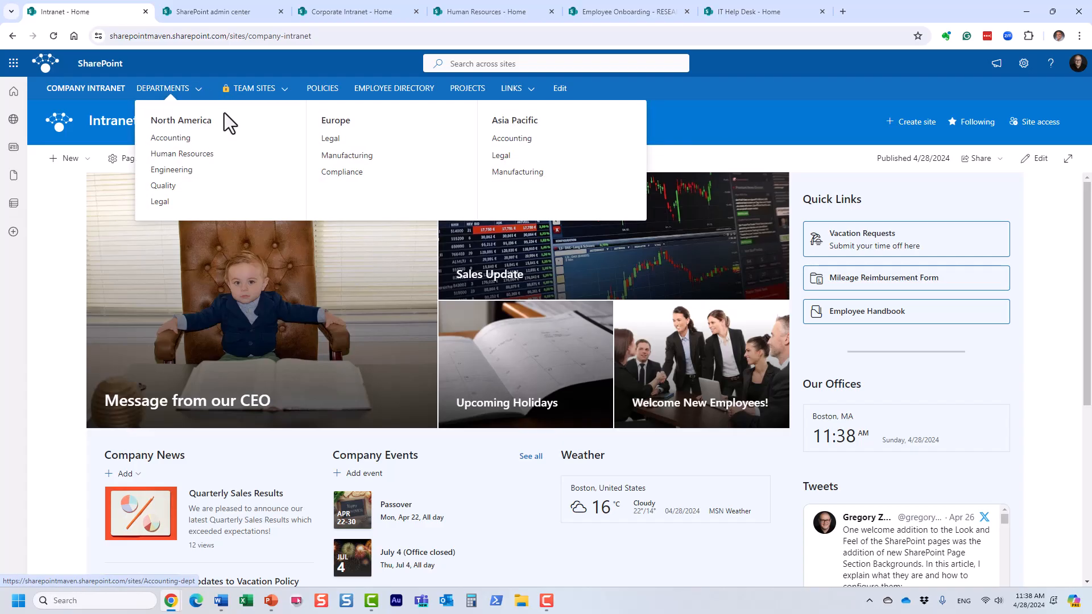
{"action": "left_click", "coordinate": [250, 88]}
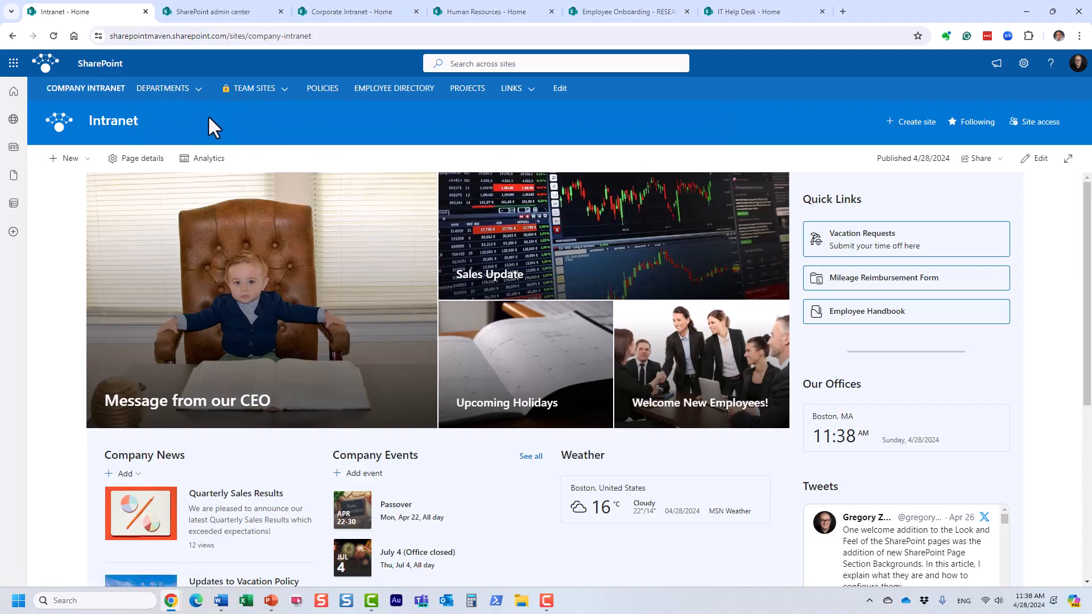
Step: Check the audience targeting settings of the DEPARTMENTS label in the Corporate Intranet hub navigation and leave without saving
{"action": "key", "text": "ctrl+3"}
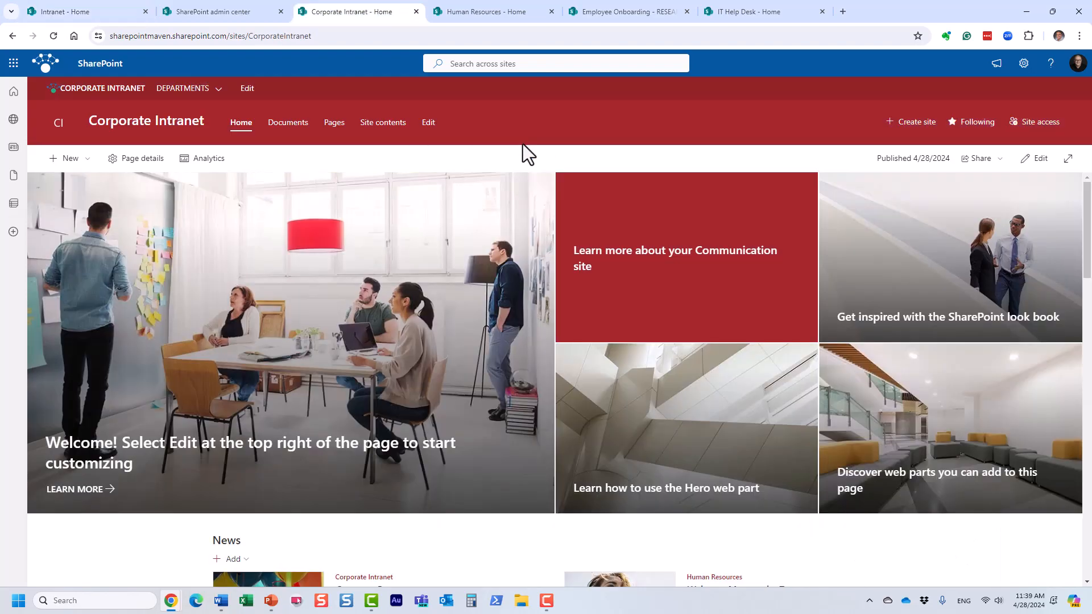
{"action": "left_click", "coordinate": [246, 88]}
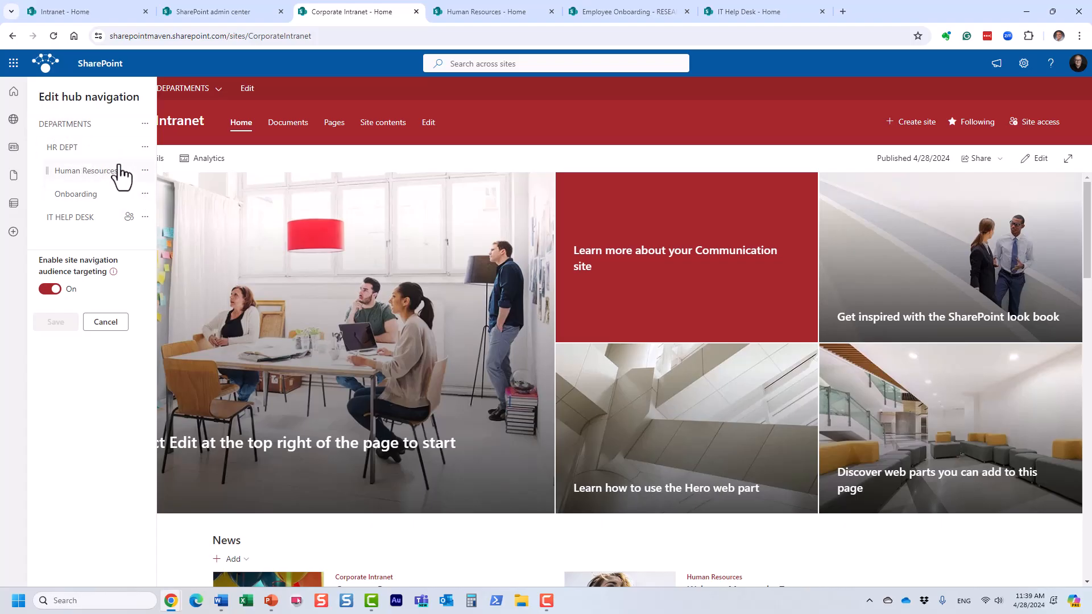
{"action": "left_click", "coordinate": [76, 124]}
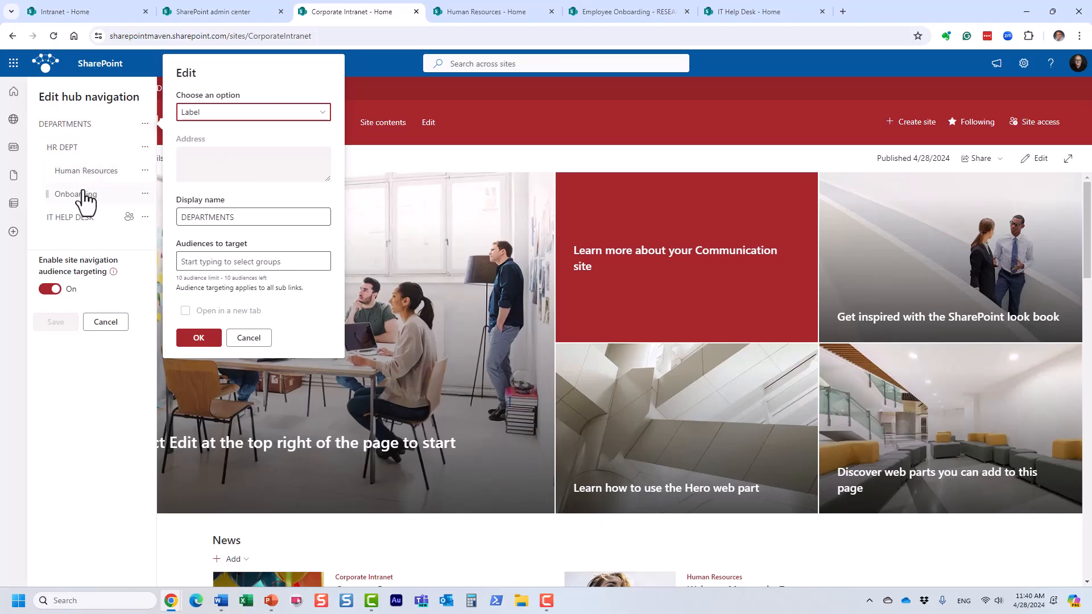
{"action": "mouse_move", "coordinate": [92, 186]}
{"action": "left_click", "coordinate": [248, 337]}
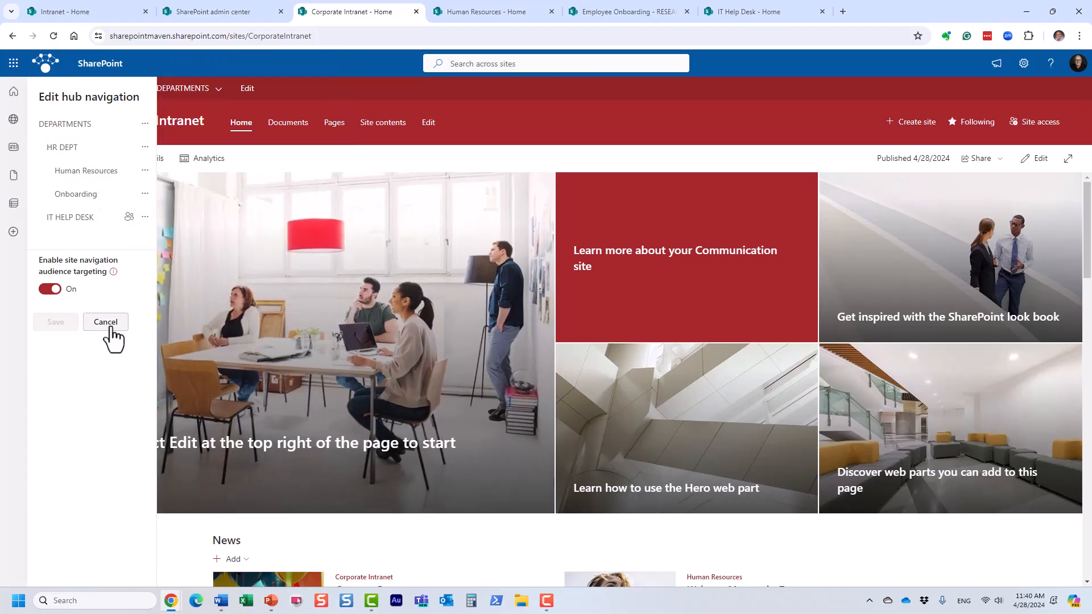
{"action": "left_click", "coordinate": [107, 323]}
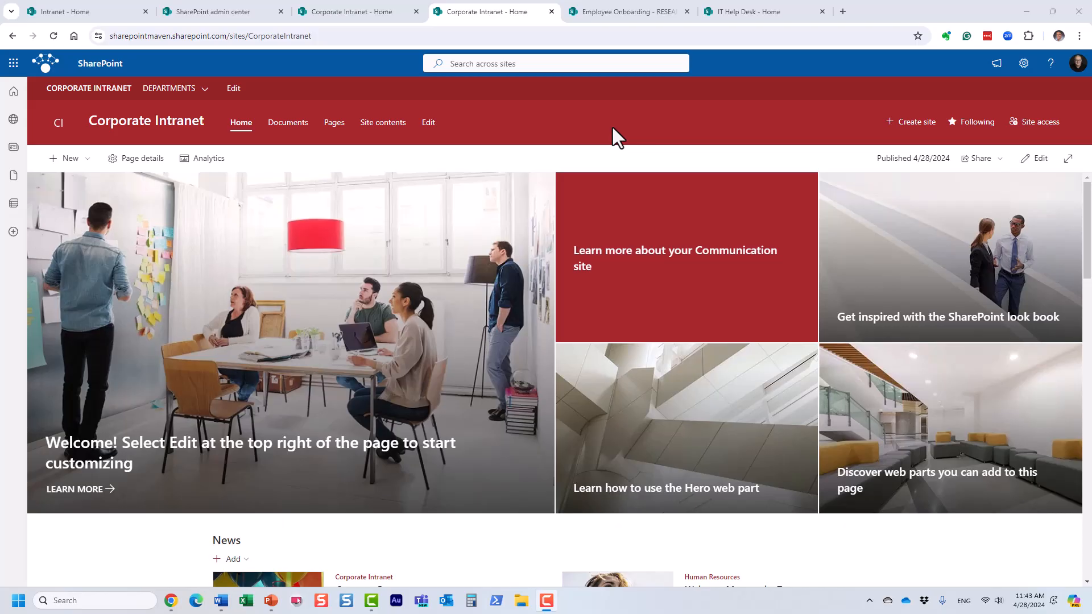
Step: Review the site owners, members and visitors in the Corporate Intranet site permissions
{"action": "left_click", "coordinate": [171, 88]}
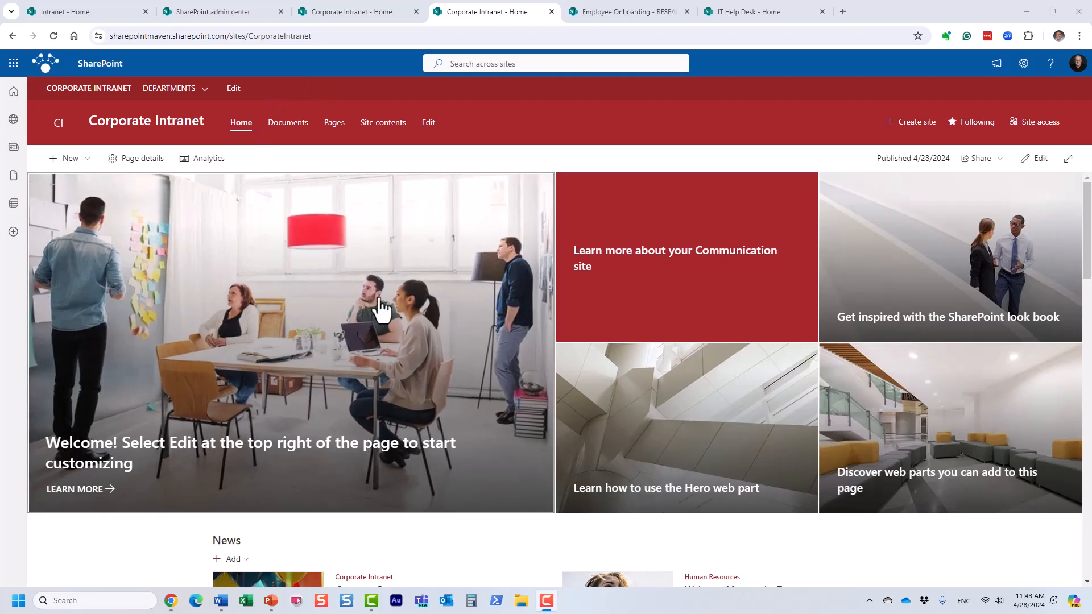
{"action": "left_click", "coordinate": [200, 89]}
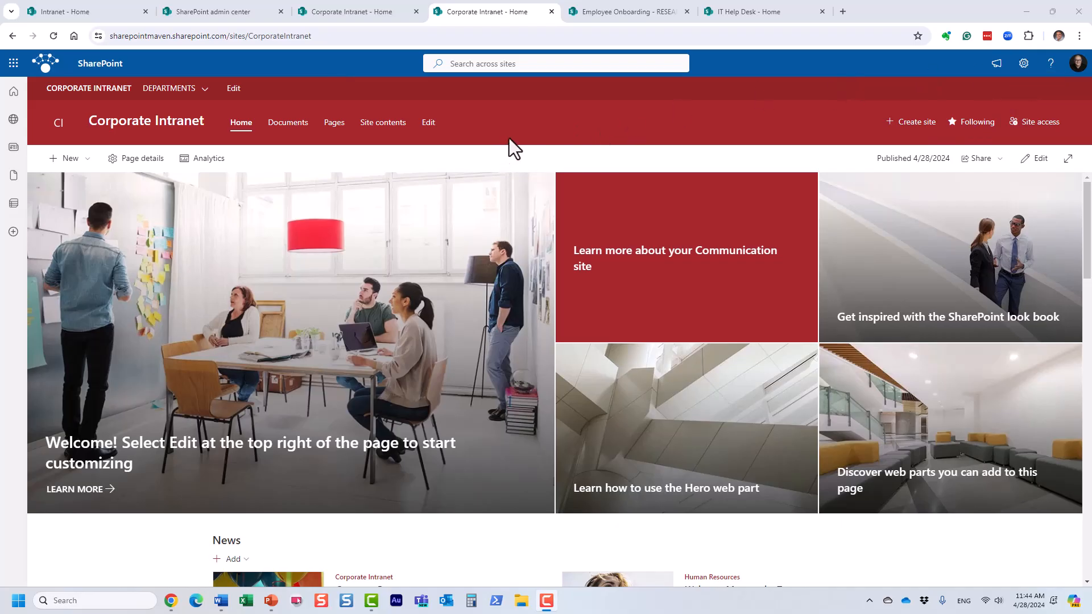
{"action": "left_click", "coordinate": [171, 89]}
{"action": "left_click", "coordinate": [1023, 65]}
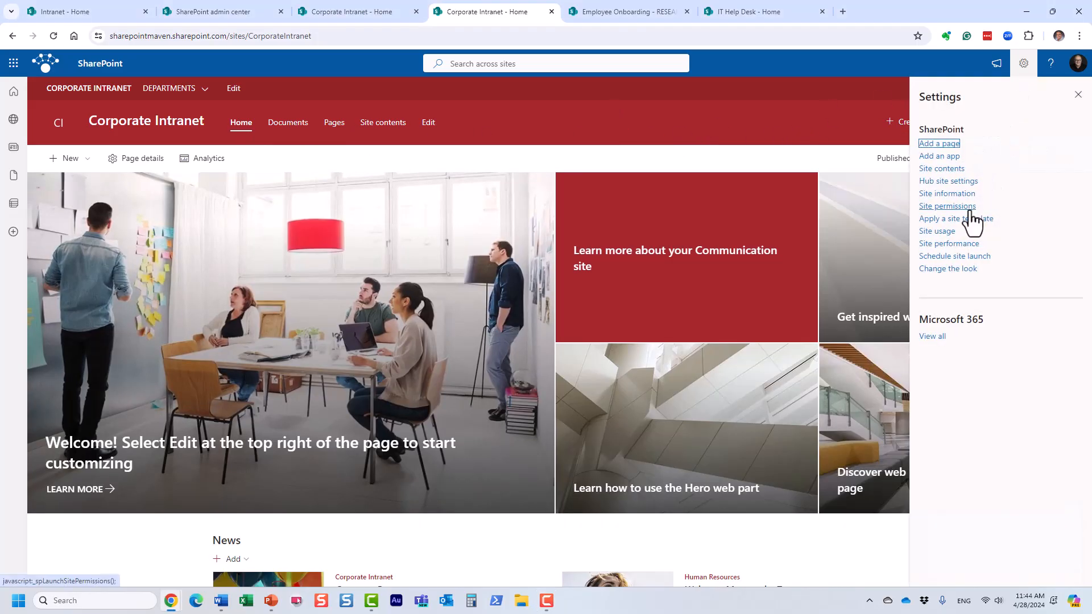
{"action": "left_click", "coordinate": [968, 208]}
{"action": "left_click", "coordinate": [976, 164]}
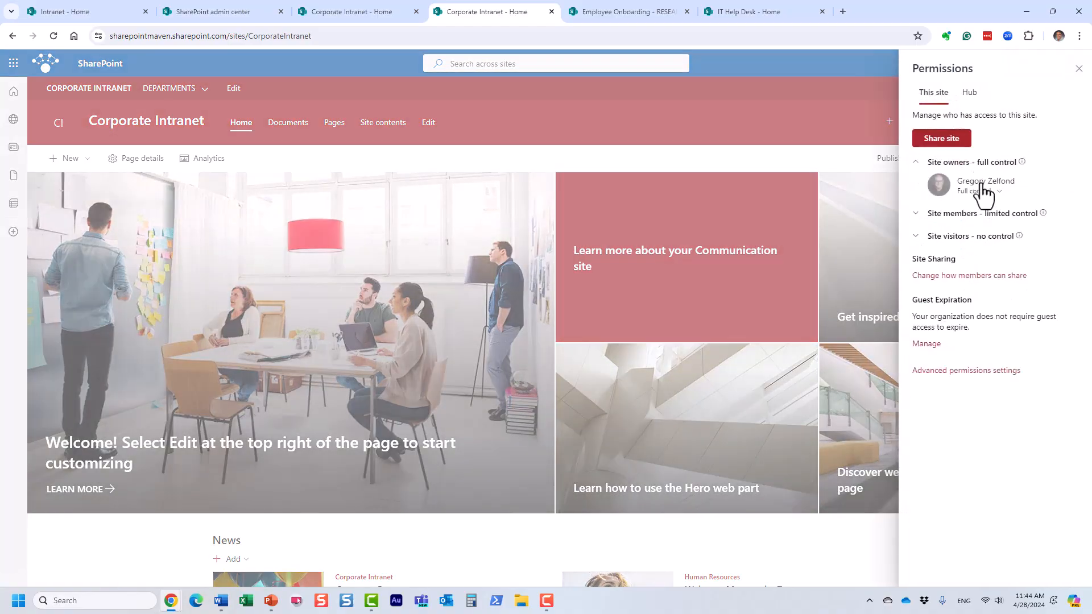
{"action": "left_click", "coordinate": [977, 214]}
{"action": "left_click", "coordinate": [986, 248]}
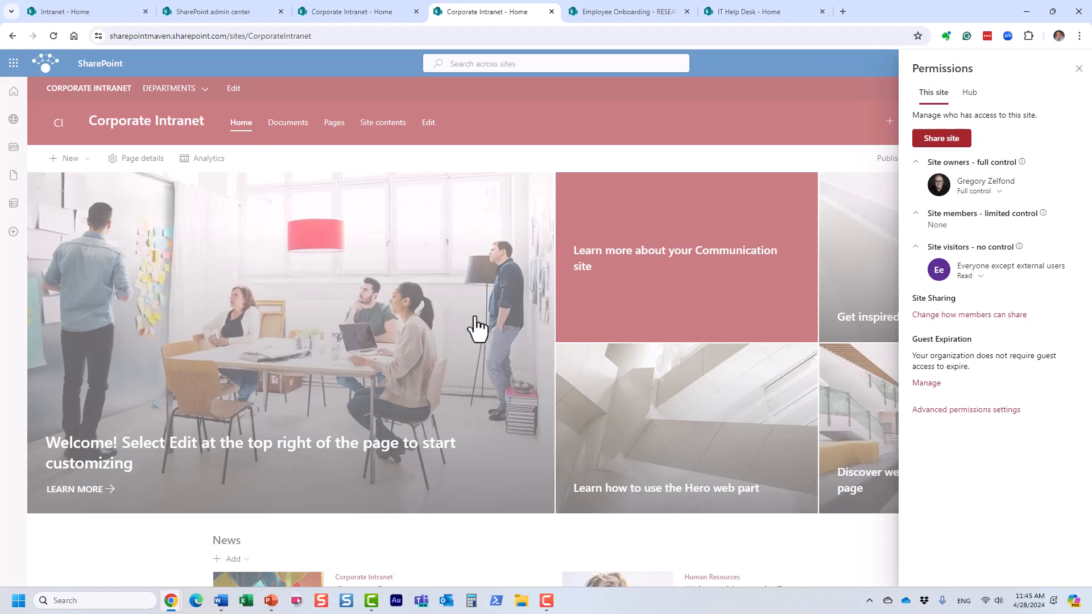
Step: Read the hub permission sync description and turn on syncing of hub permissions to associated sites
{"action": "left_click", "coordinate": [970, 97]}
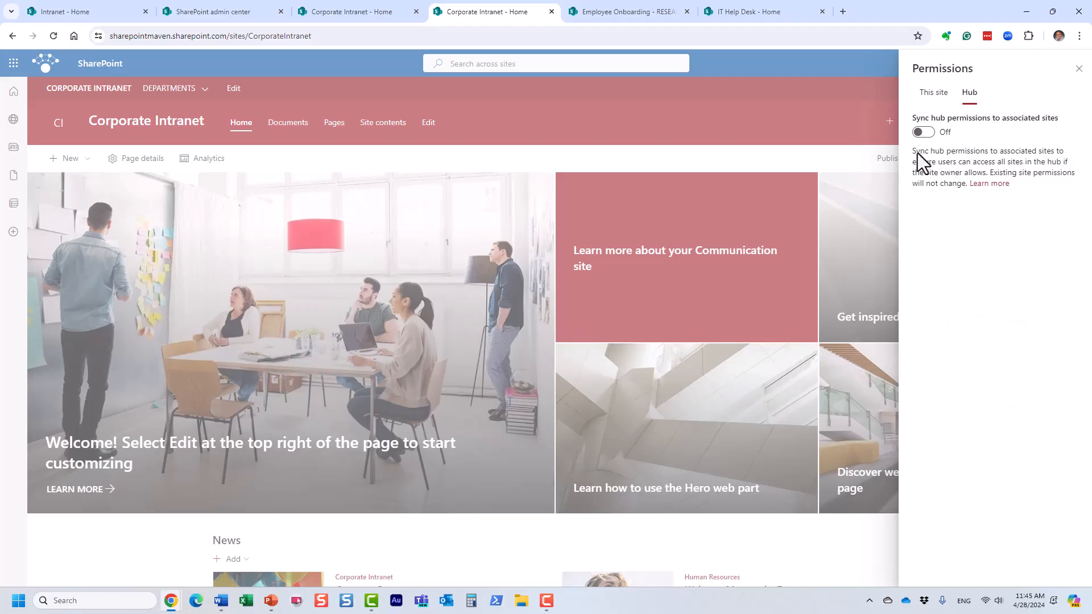
{"action": "left_click_drag", "start_coordinate": [917, 152], "coordinate": [974, 171]}
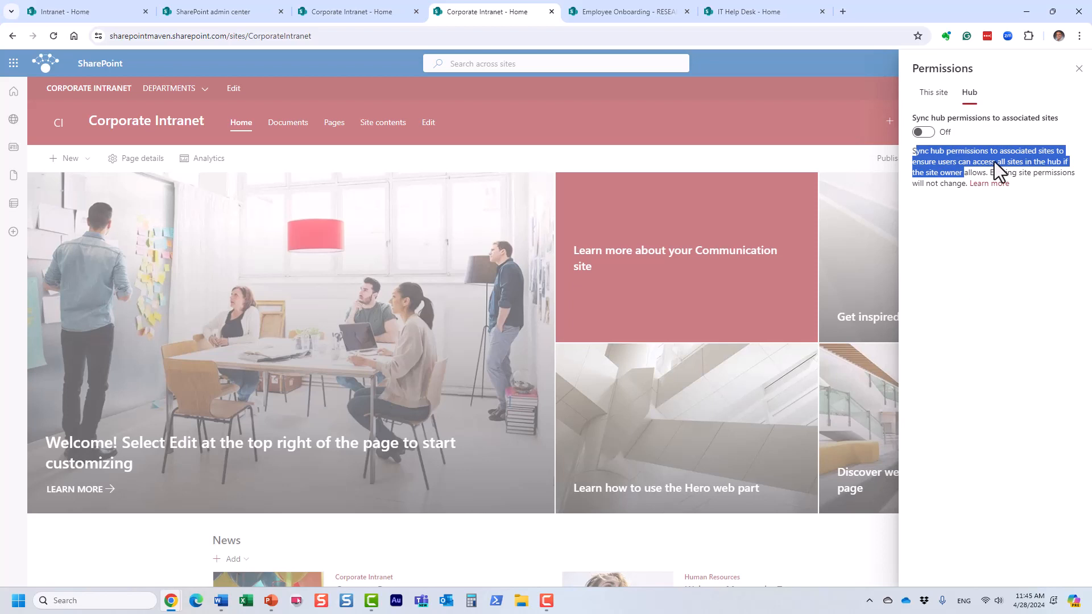
{"action": "left_click", "coordinate": [994, 162]}
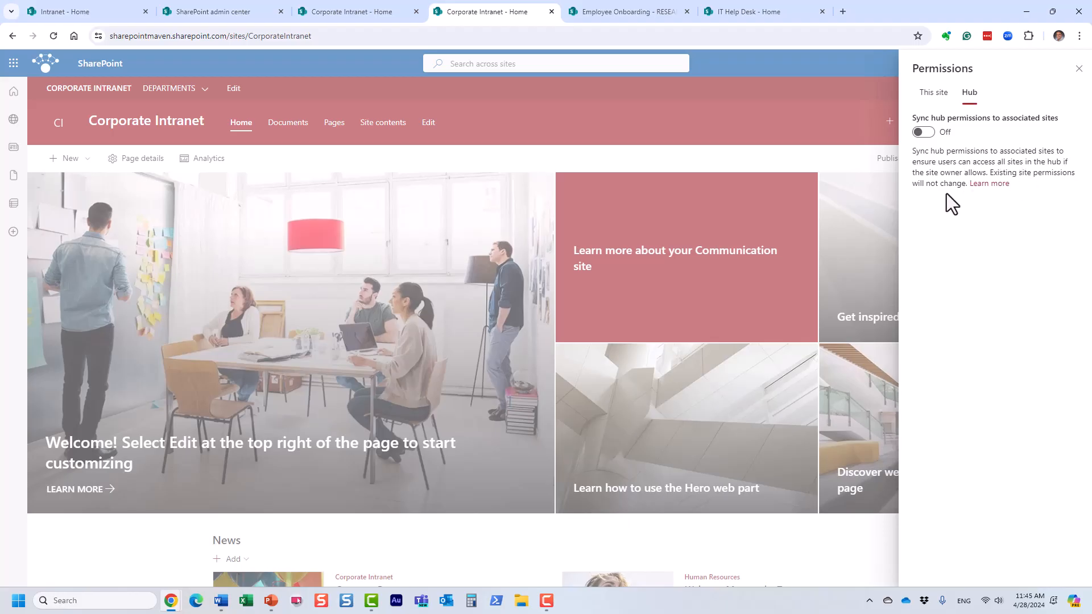
{"action": "left_click", "coordinate": [923, 133]}
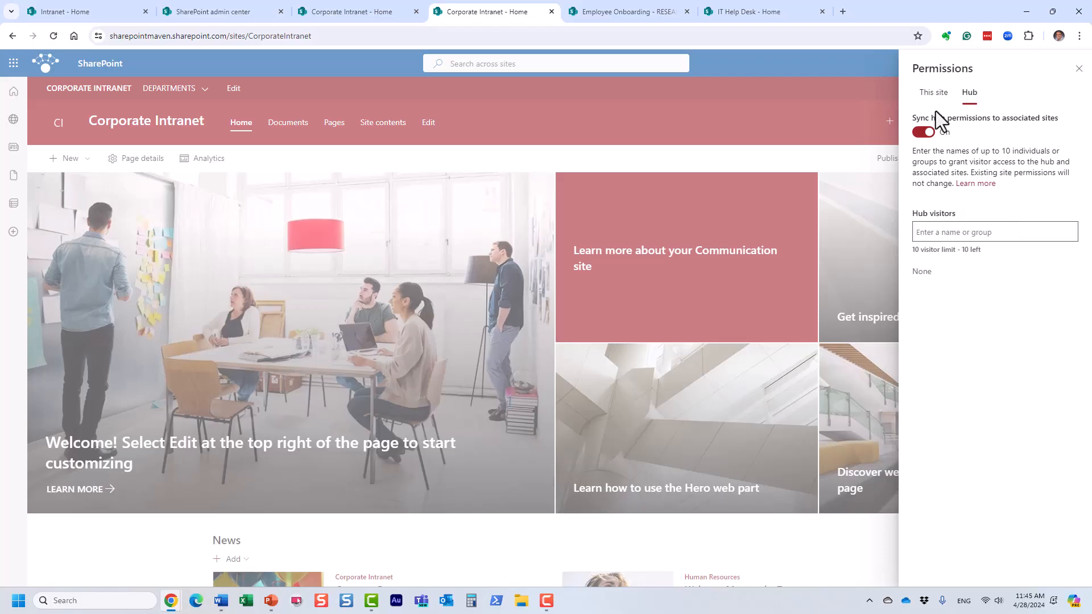
Step: Compare the site and hub permissions, and add Everyone except external users to the hub visitors with Read access
{"action": "left_click", "coordinate": [930, 93]}
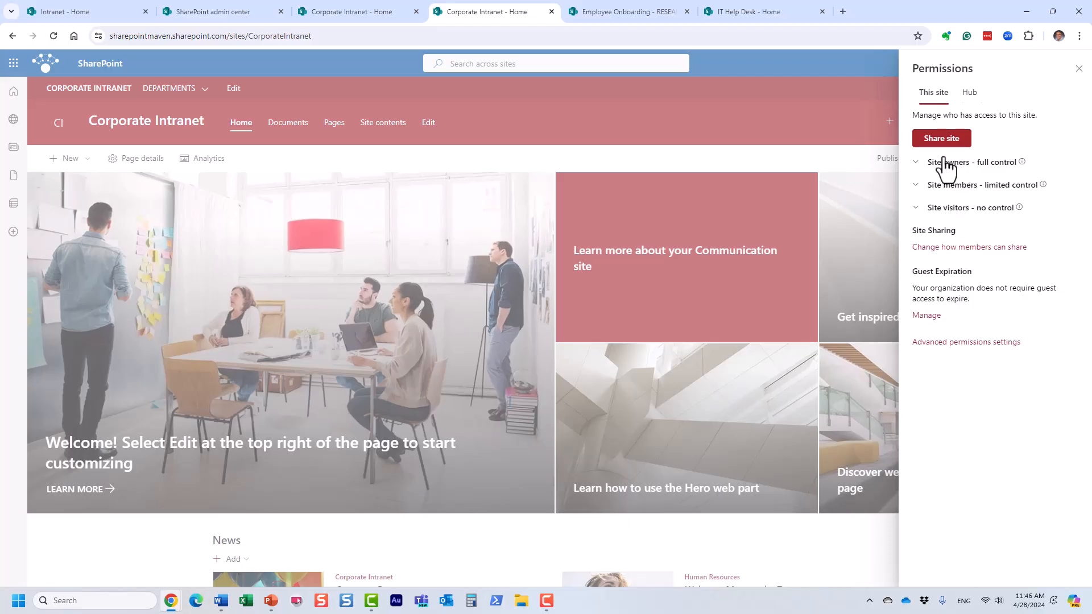
{"action": "left_click", "coordinate": [969, 94]}
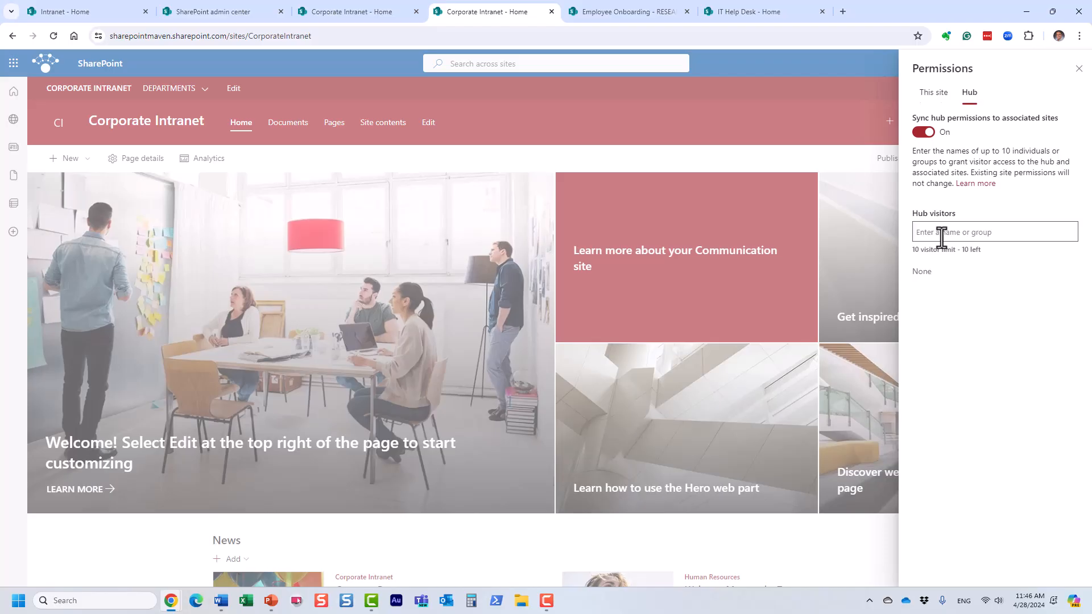
{"action": "left_click", "coordinate": [933, 93]}
{"action": "left_click", "coordinate": [968, 96]}
{"action": "left_click", "coordinate": [942, 235]}
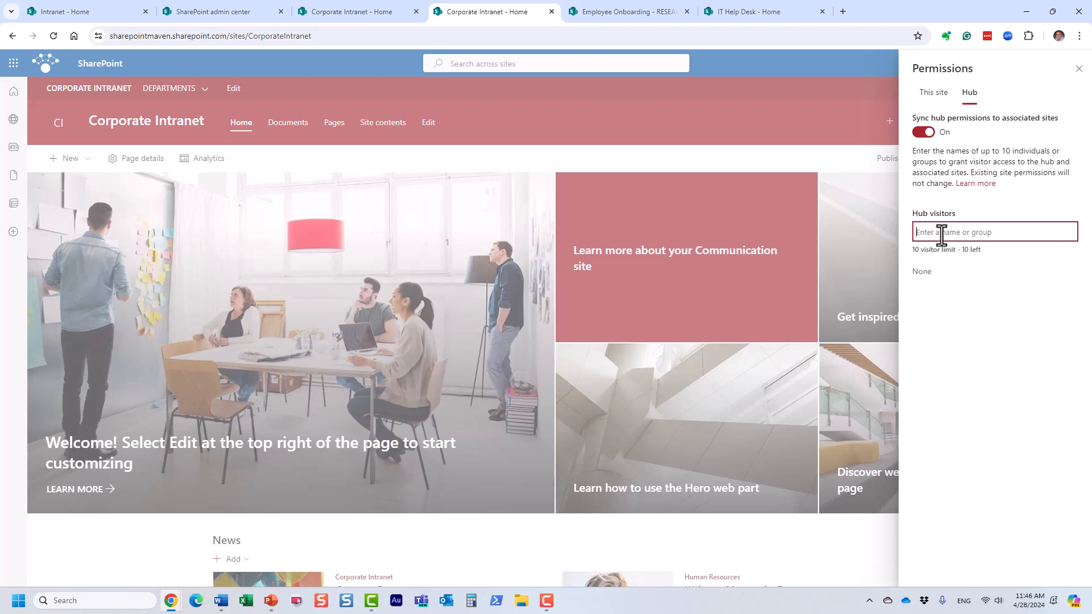
{"action": "type", "text": "every"}
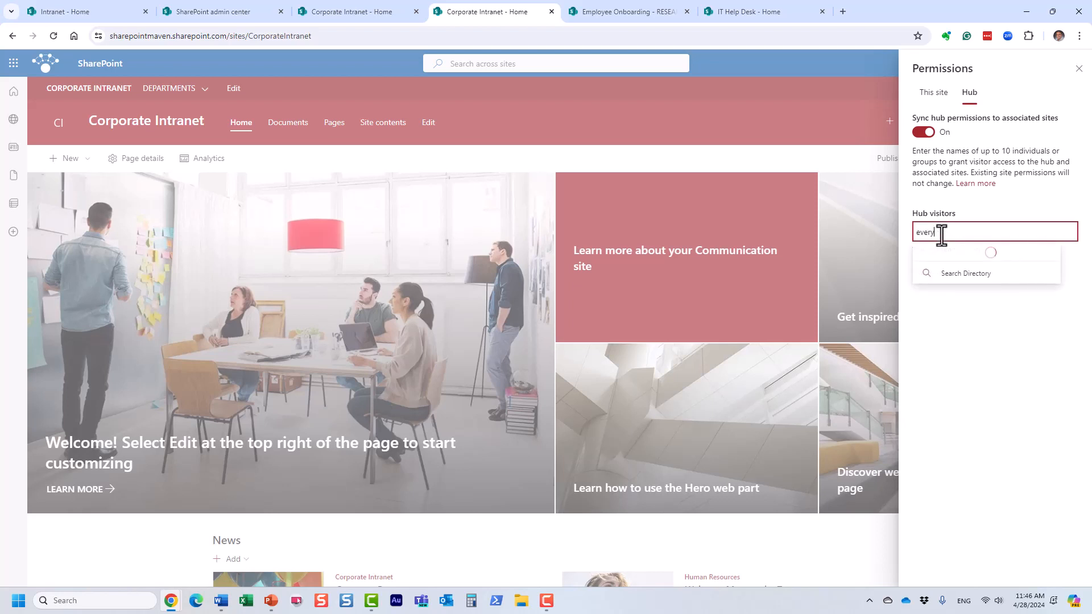
{"action": "left_click", "coordinate": [988, 262]}
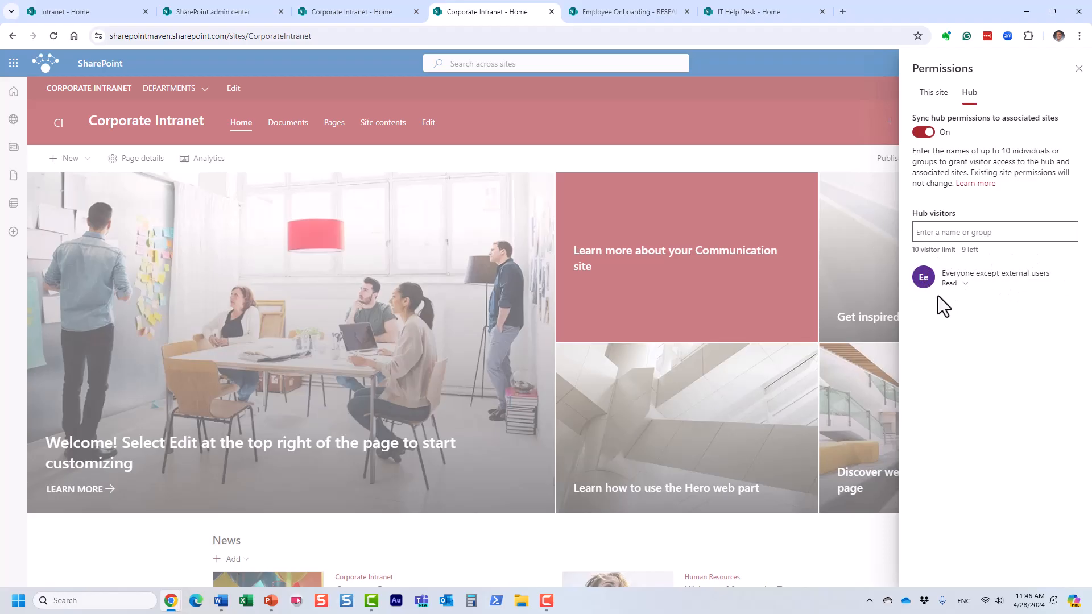
{"action": "left_click", "coordinate": [967, 284]}
{"action": "left_click", "coordinate": [990, 330]}
{"action": "left_click", "coordinate": [1078, 69]}
Step: Inspect the Hub Visitors group's membership in the advanced permissions settings of the Corporate Intranet site
{"action": "left_click", "coordinate": [955, 207]}
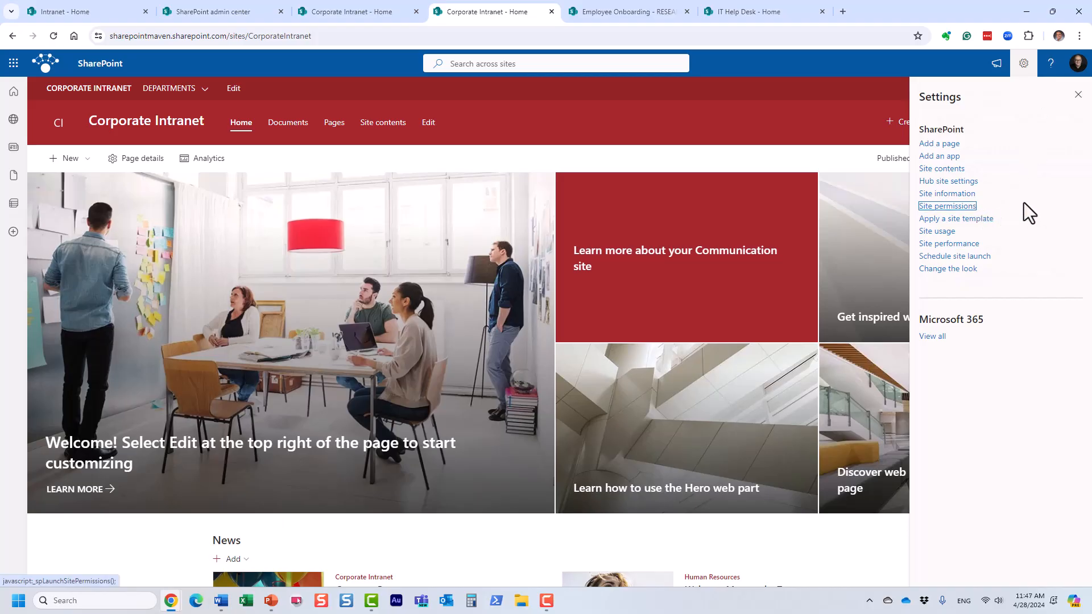
{"action": "left_click", "coordinate": [954, 207]}
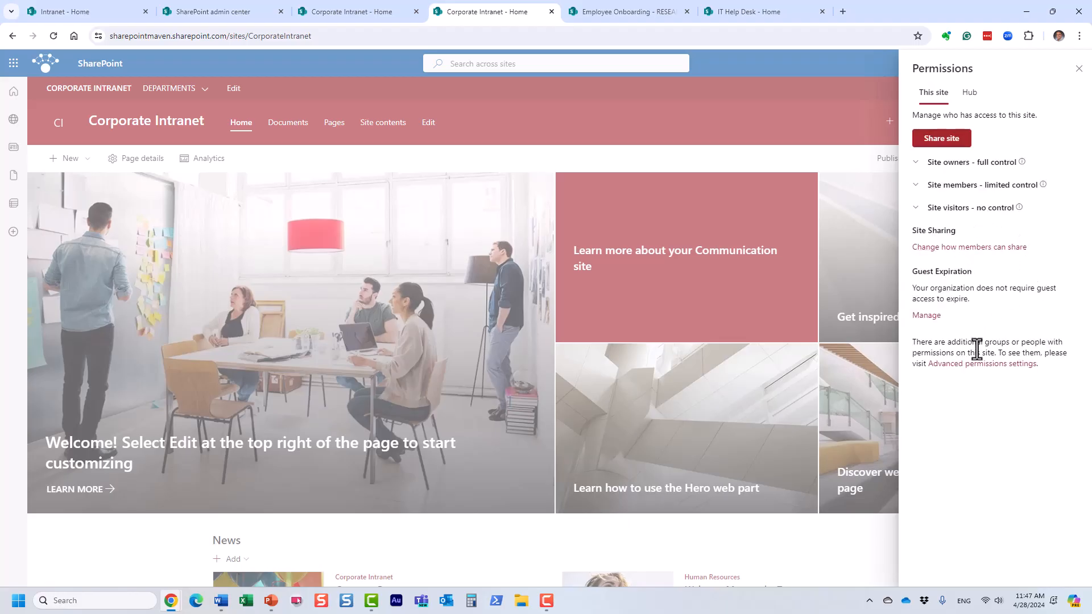
{"action": "left_click", "coordinate": [1005, 365]}
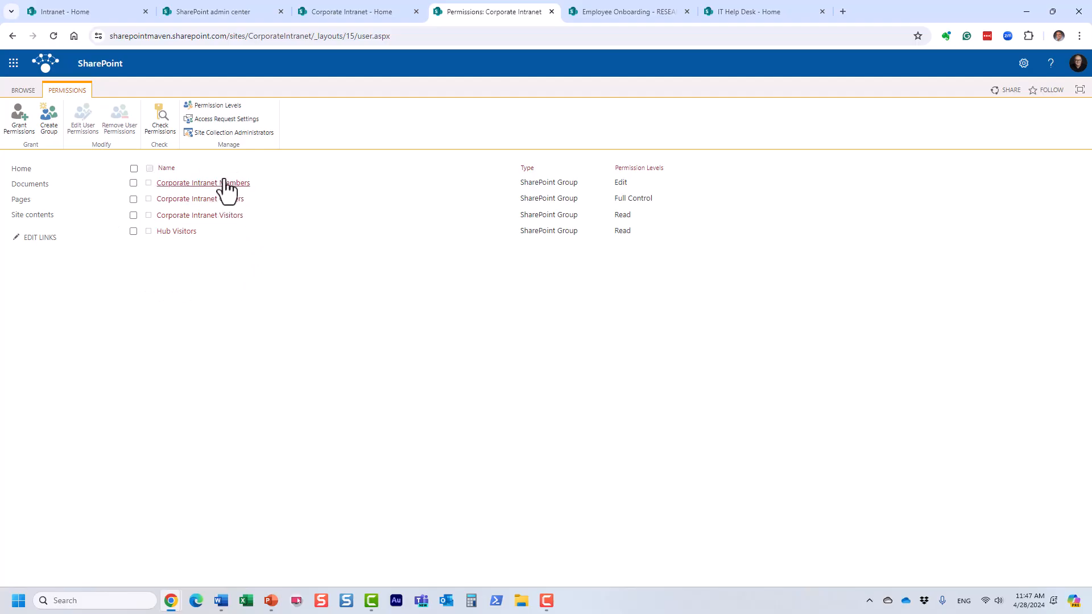
{"action": "left_click", "coordinate": [182, 233]}
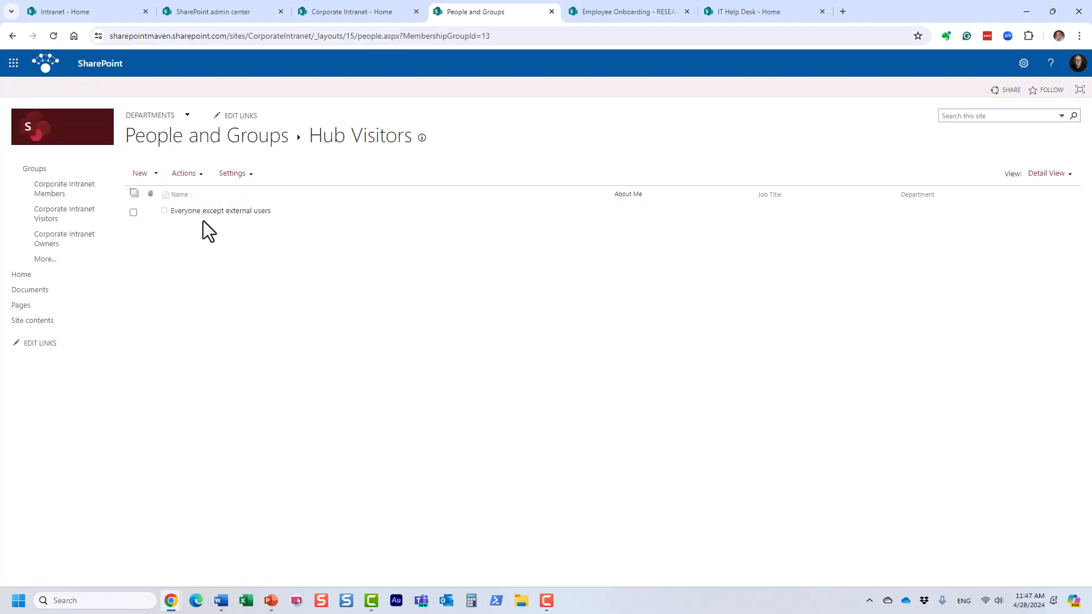
{"action": "left_click", "coordinate": [13, 36]}
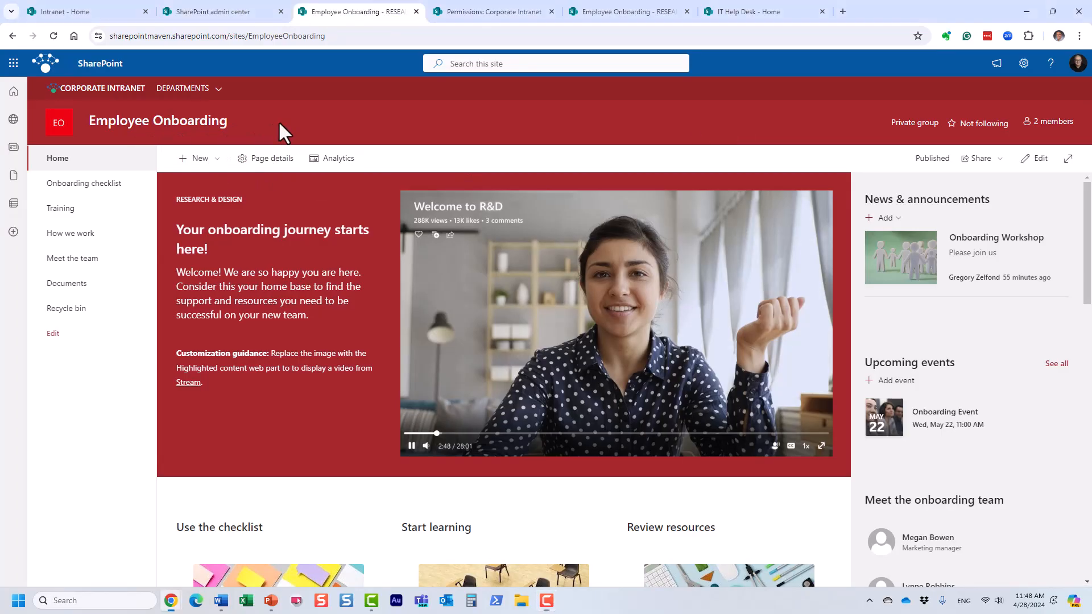
Step: Check the Employee Onboarding site's group membership and open its site permissions
{"action": "left_click", "coordinate": [1040, 124]}
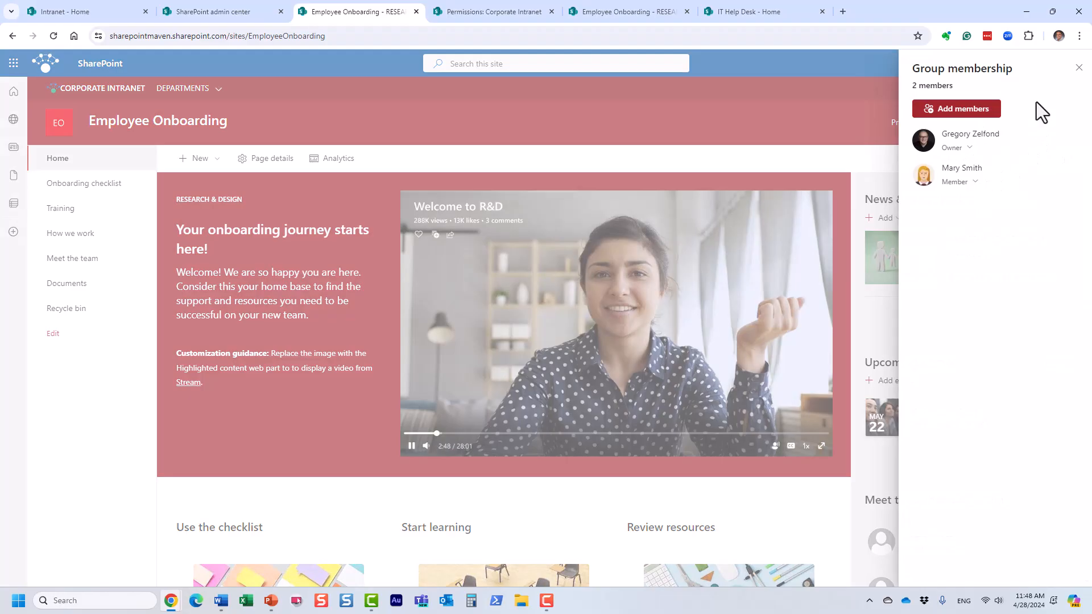
{"action": "left_click", "coordinate": [1078, 68]}
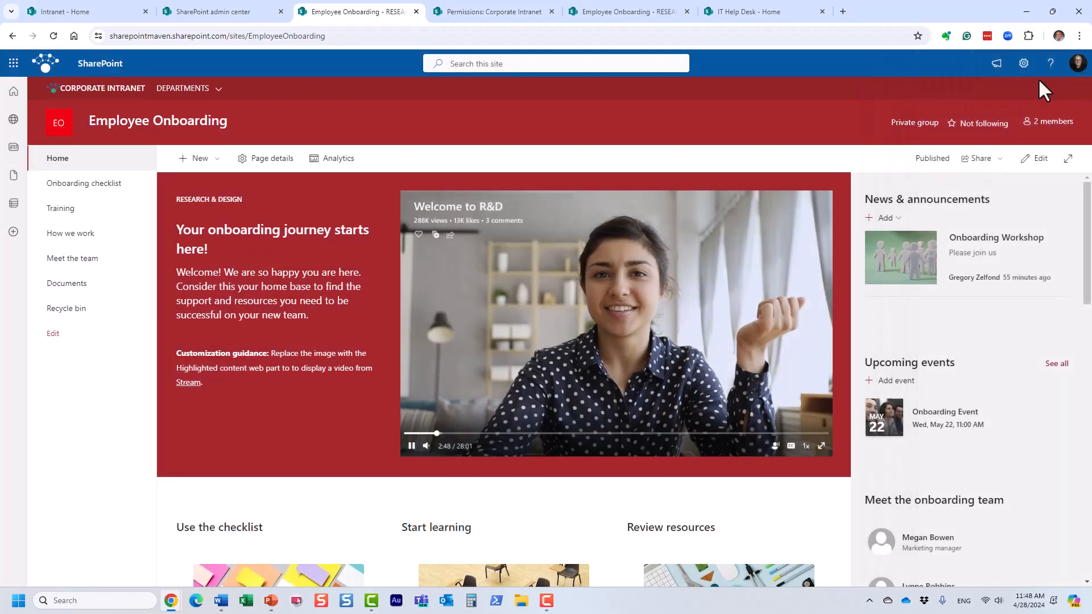
{"action": "left_click", "coordinate": [1024, 64]}
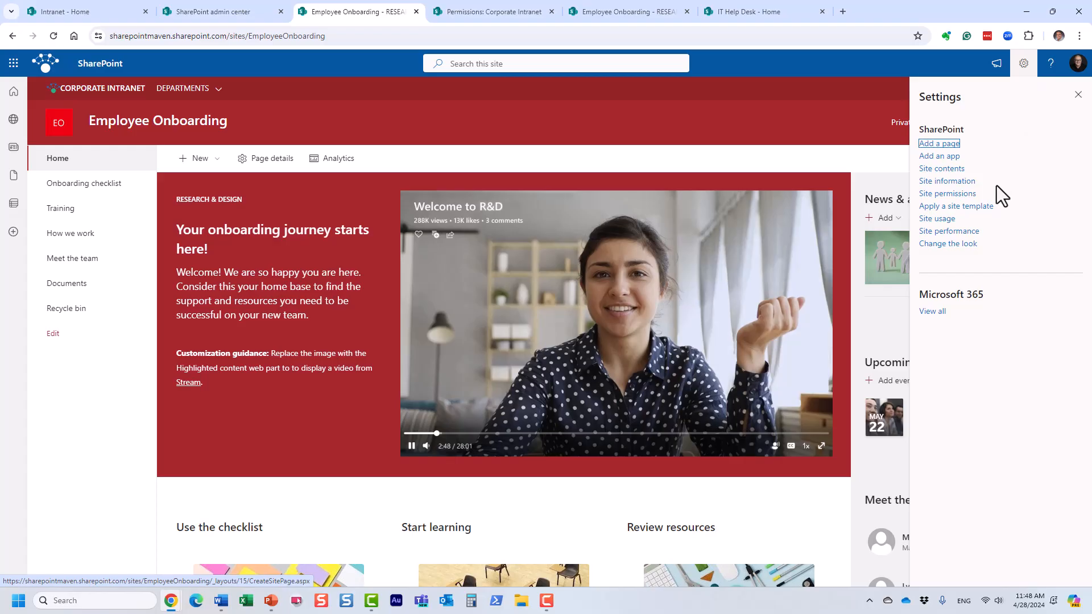
{"action": "left_click", "coordinate": [966, 195]}
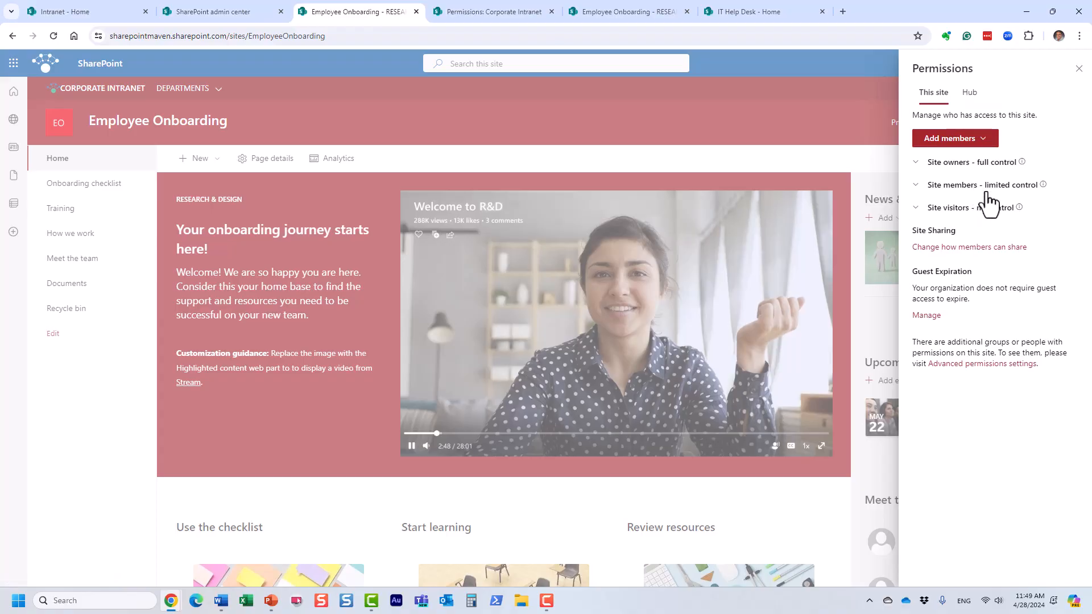
Step: Expand the site owners, site members and site visitors of the Employee Onboarding site to review who has access
{"action": "left_click", "coordinate": [977, 164]}
{"action": "left_click", "coordinate": [982, 213]}
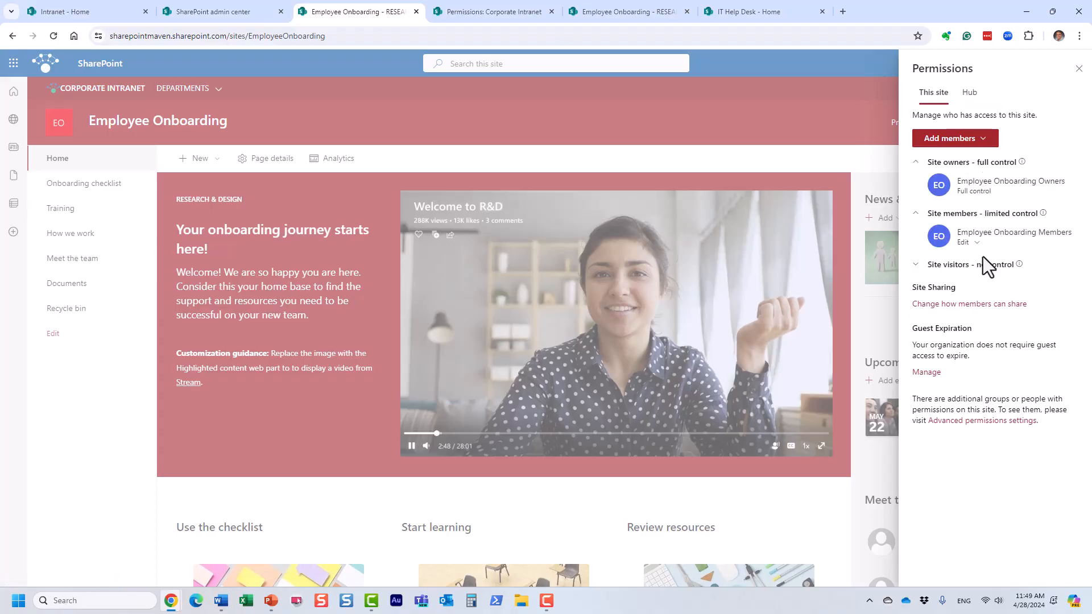
{"action": "left_click", "coordinate": [988, 265]}
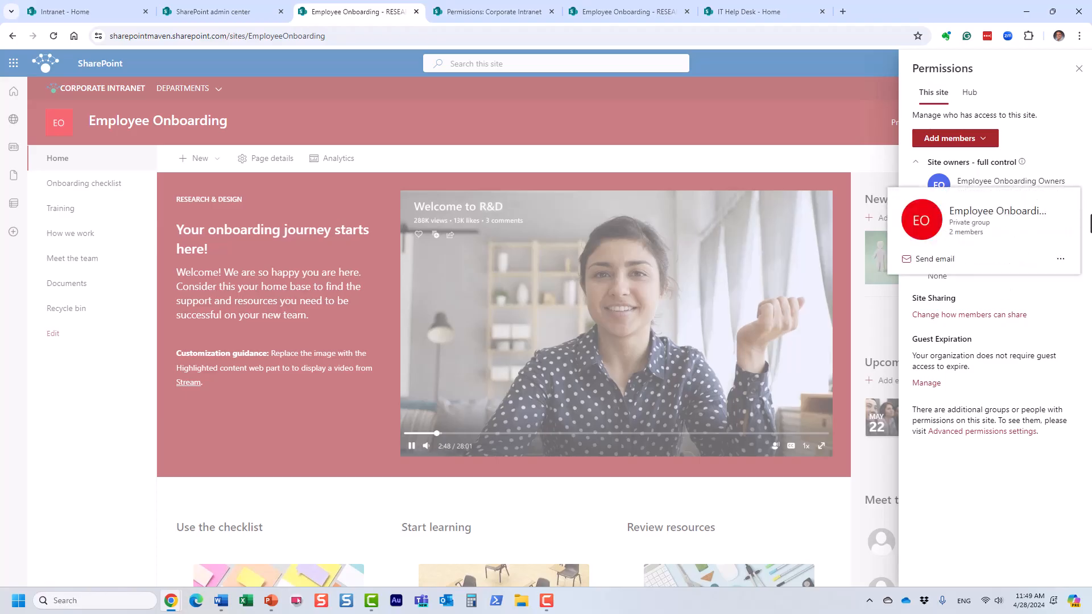
Step: Inspect the Hub Visitors group's membership in the Employee Onboarding site's advanced permissions settings, and return to the site's home page
{"action": "left_click", "coordinate": [977, 432]}
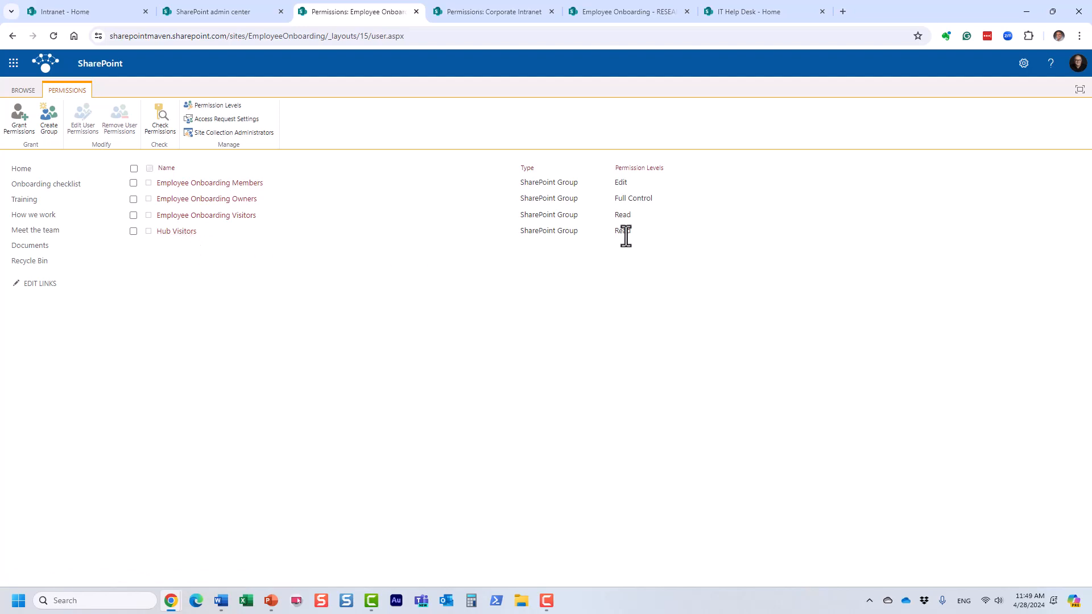
{"action": "left_click", "coordinate": [173, 233]}
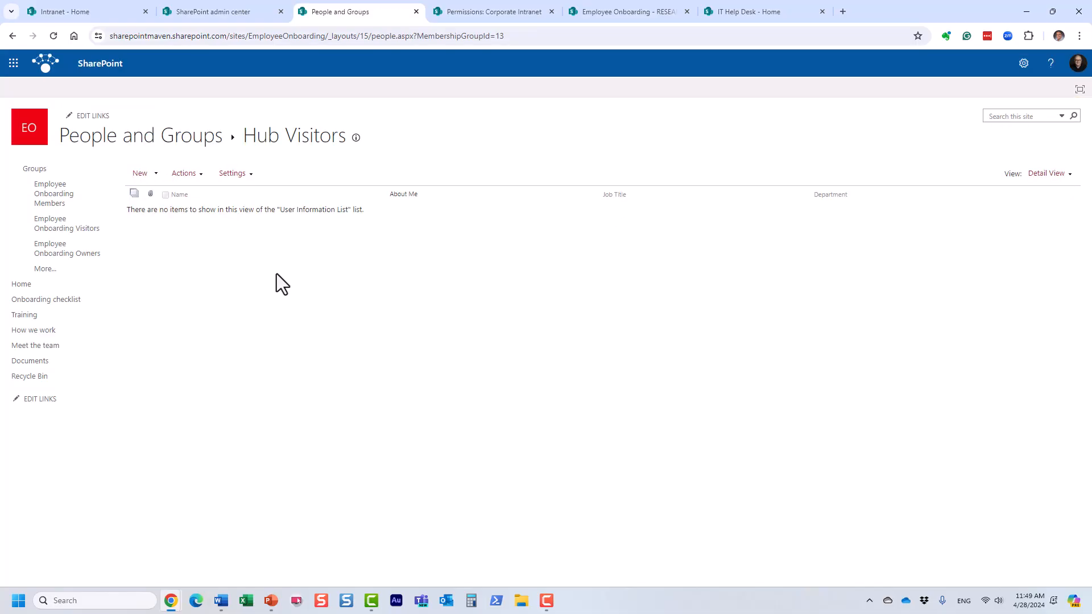
{"action": "left_click", "coordinate": [13, 36]}
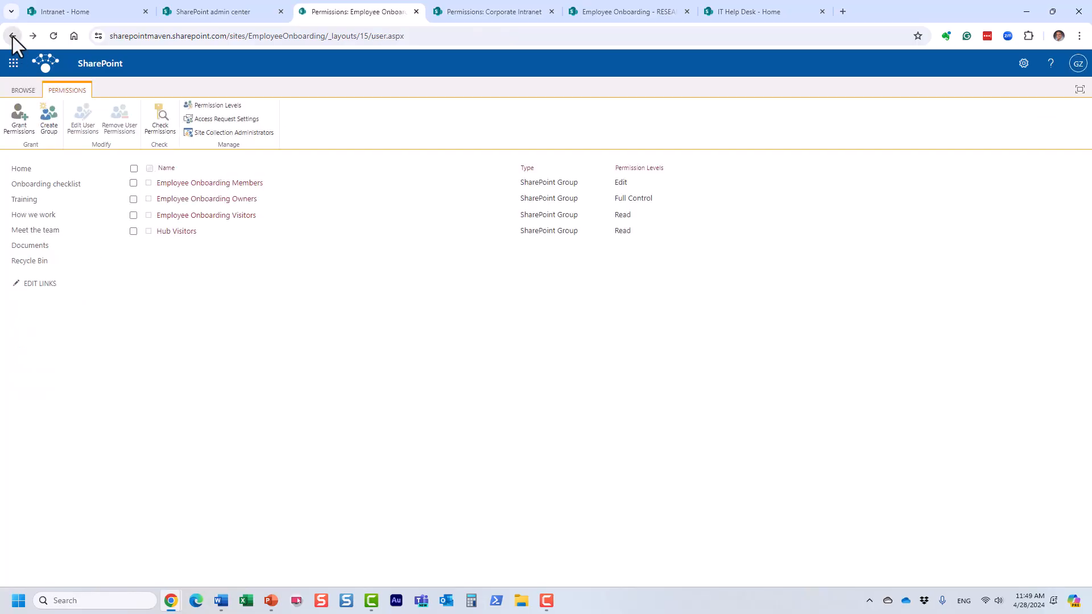
{"action": "left_click", "coordinate": [38, 170]}
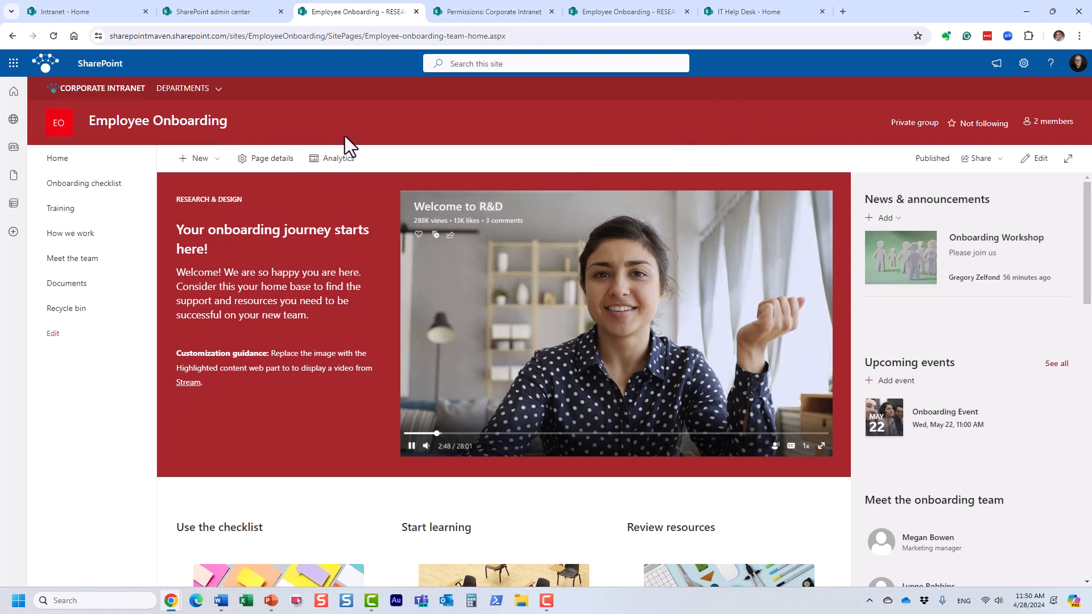
Step: Turn the syncing of hub permissions to the Employee Onboarding site off and on again to refresh its hub visitors
{"action": "left_click", "coordinate": [1024, 64]}
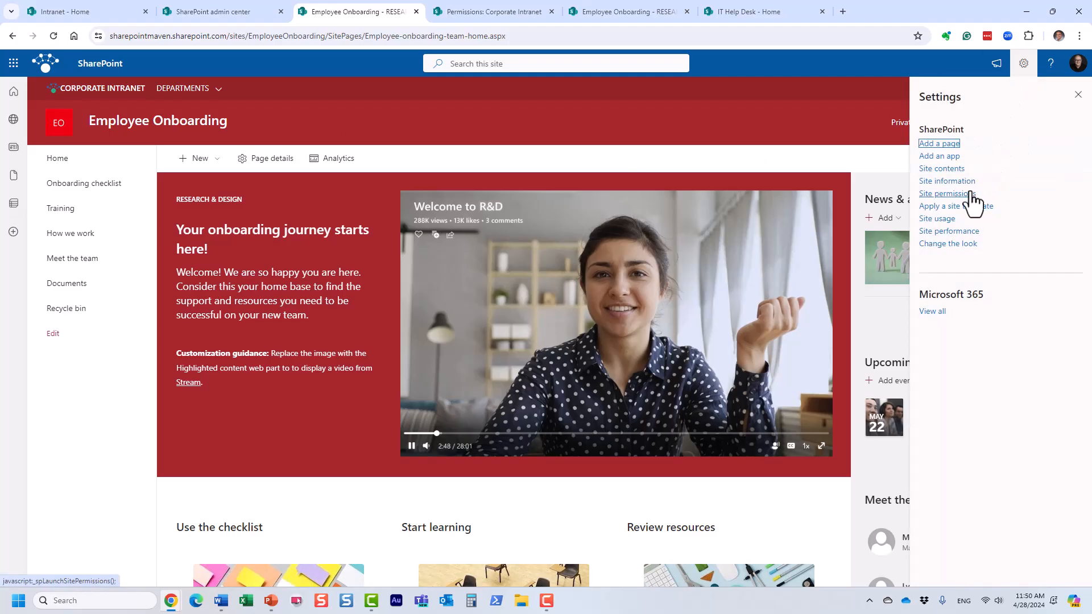
{"action": "left_click", "coordinate": [968, 194]}
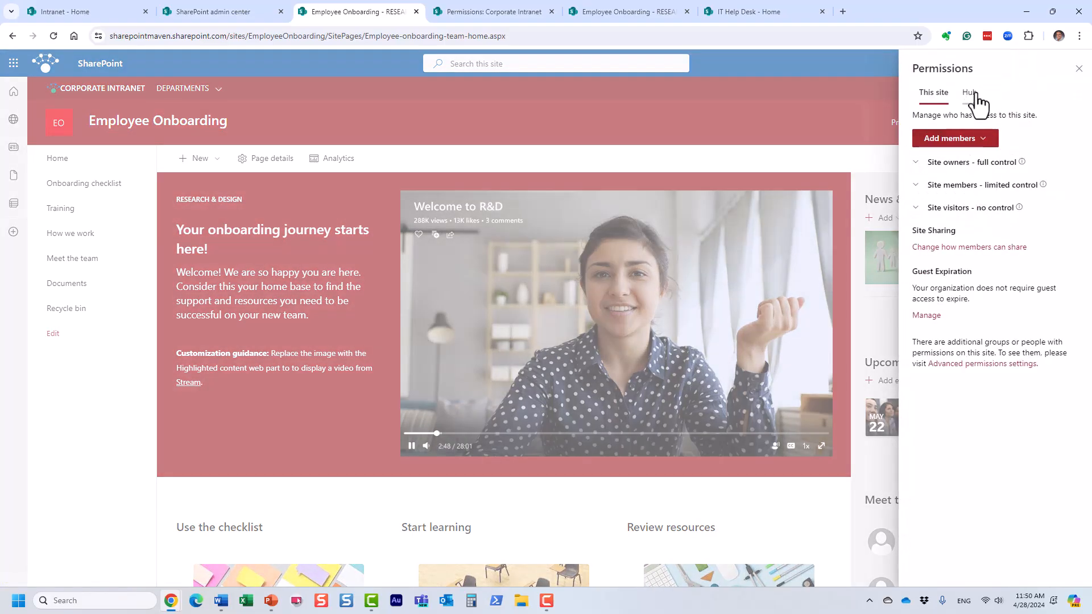
{"action": "left_click", "coordinate": [973, 95]}
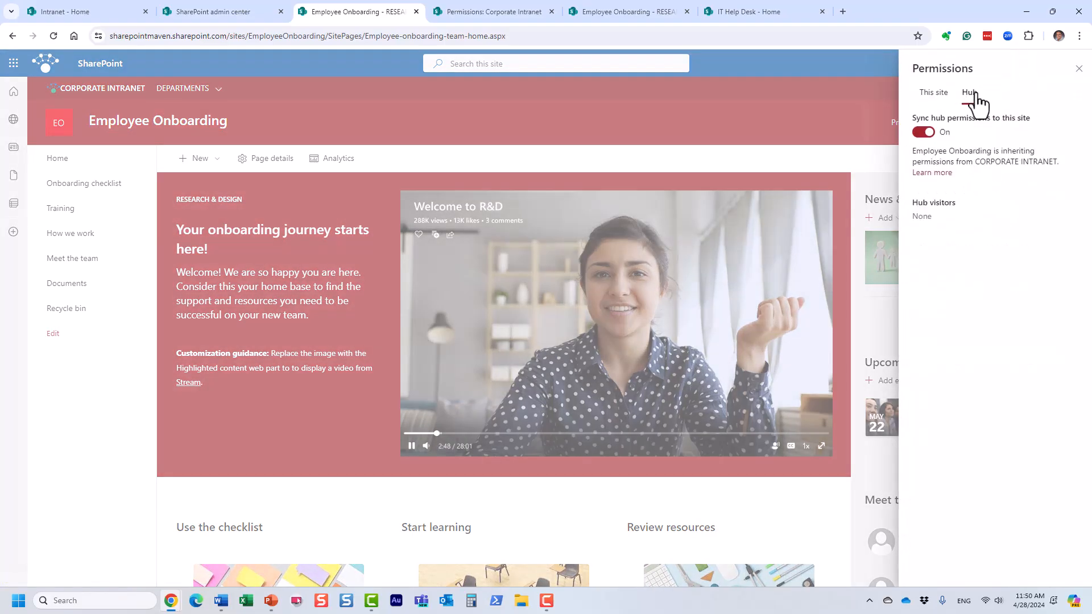
{"action": "left_click", "coordinate": [924, 135]}
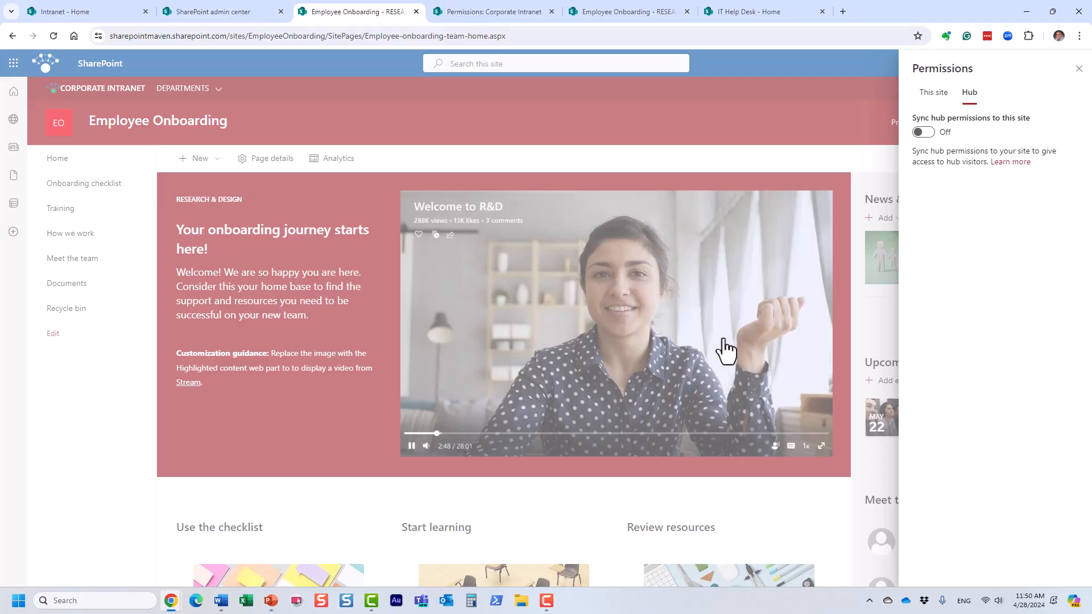
{"action": "left_click", "coordinate": [917, 134]}
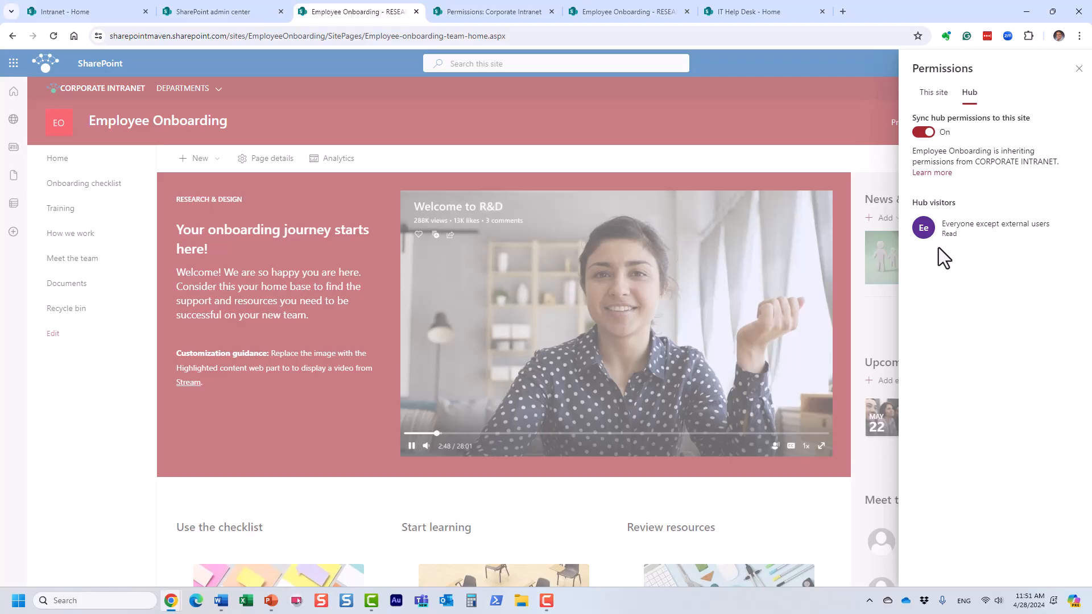
Step: Recheck the members of Employee Onboarding's Hub Visitors group after the resync, and go back to the home page
{"action": "left_click", "coordinate": [941, 96]}
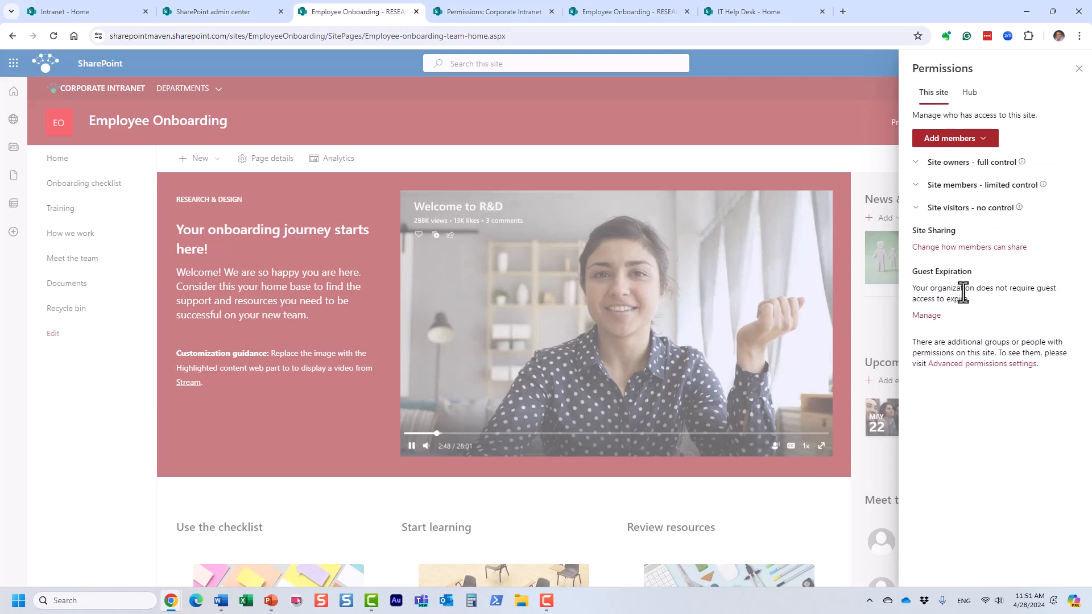
{"action": "left_click", "coordinate": [991, 365]}
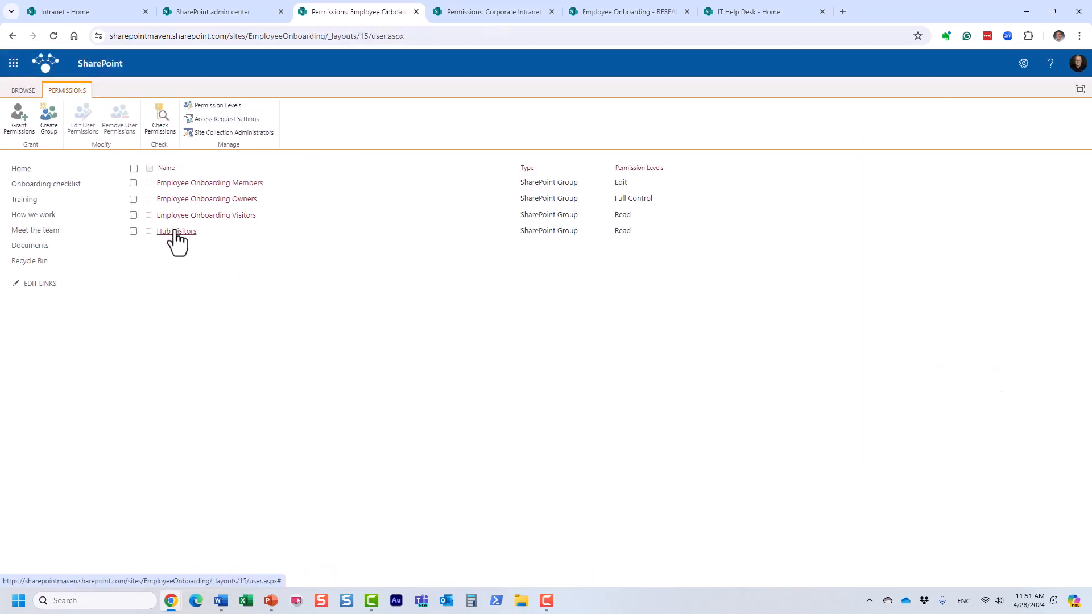
{"action": "left_click", "coordinate": [178, 232]}
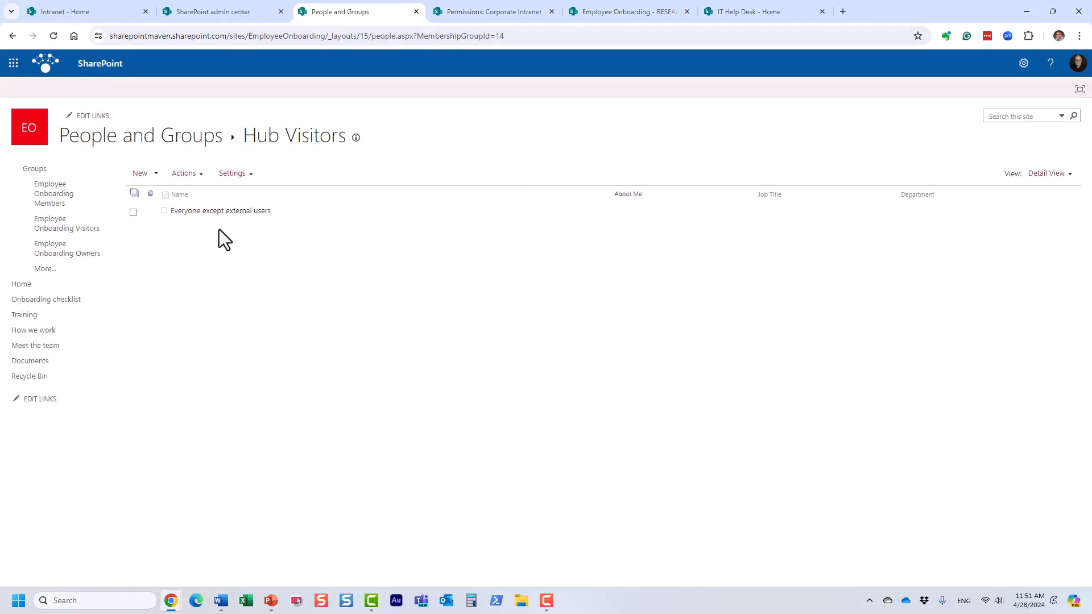
{"action": "left_click", "coordinate": [43, 286]}
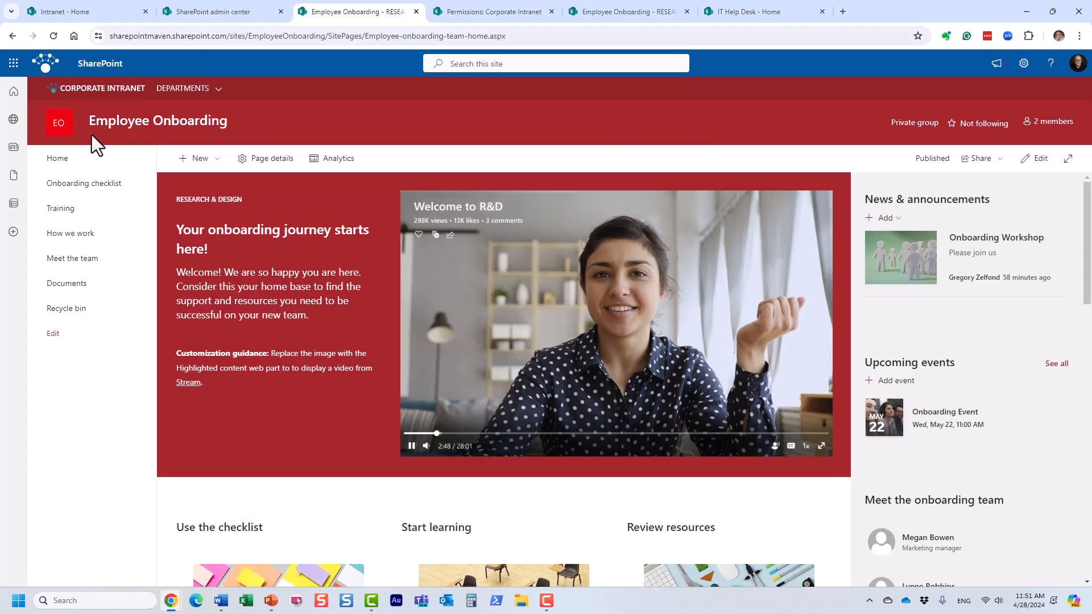
Step: Check who belongs to the Employee Onboarding site's Microsoft 365 group
{"action": "left_click", "coordinate": [1052, 124]}
{"action": "left_click", "coordinate": [1078, 67]}
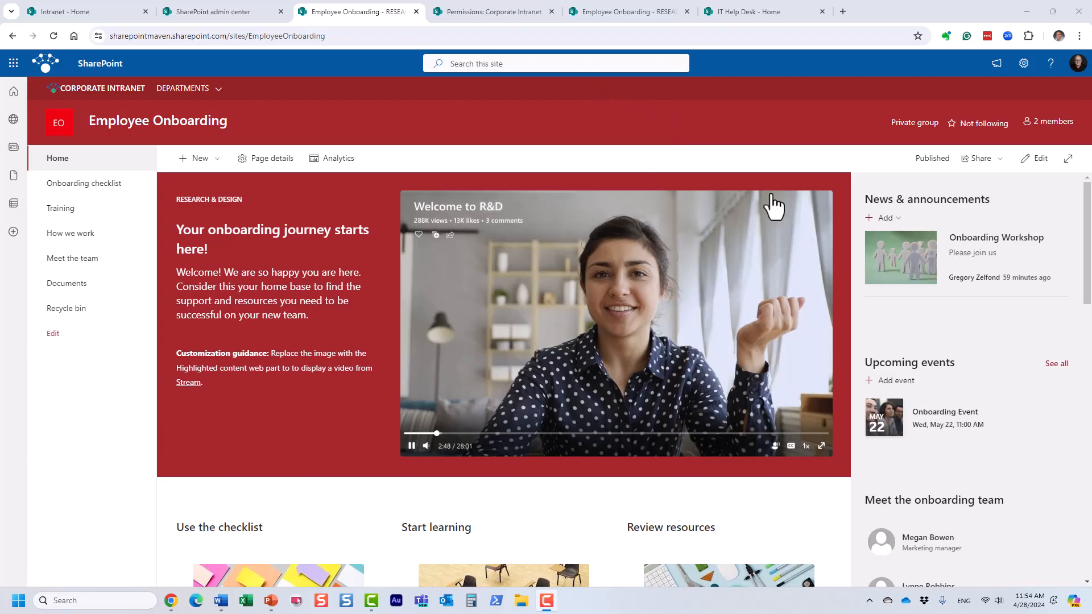
{"action": "left_click", "coordinate": [1057, 120]}
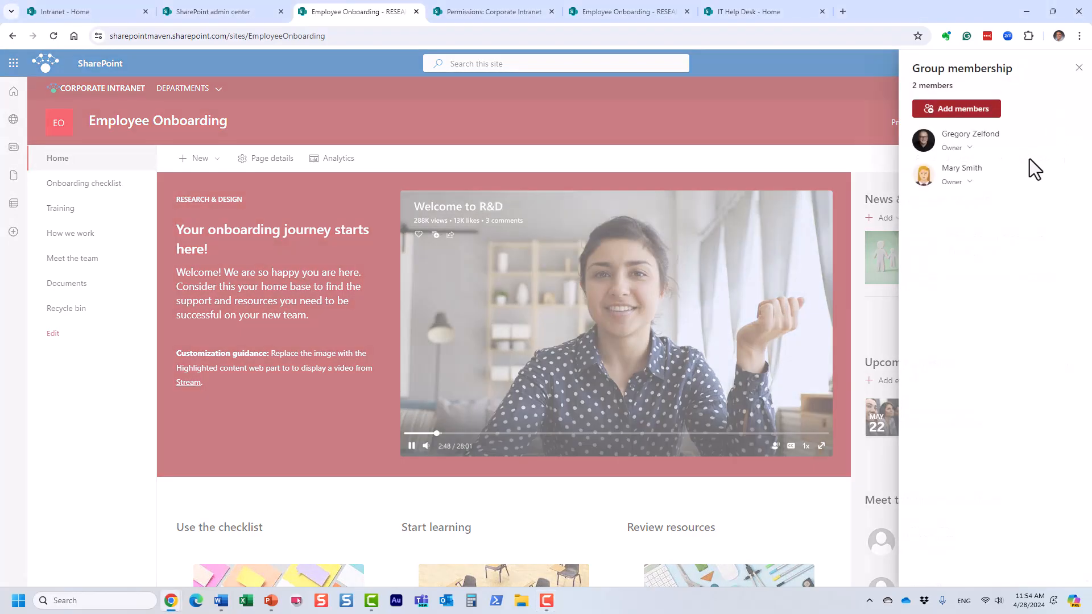
{"action": "left_click", "coordinate": [1078, 68]}
Step: Switch to the site owner's Incognito window and review the hub site association options in Employee Onboarding's site information without saving
{"action": "mouse_move", "coordinate": [170, 596]}
{"action": "left_click", "coordinate": [204, 571]}
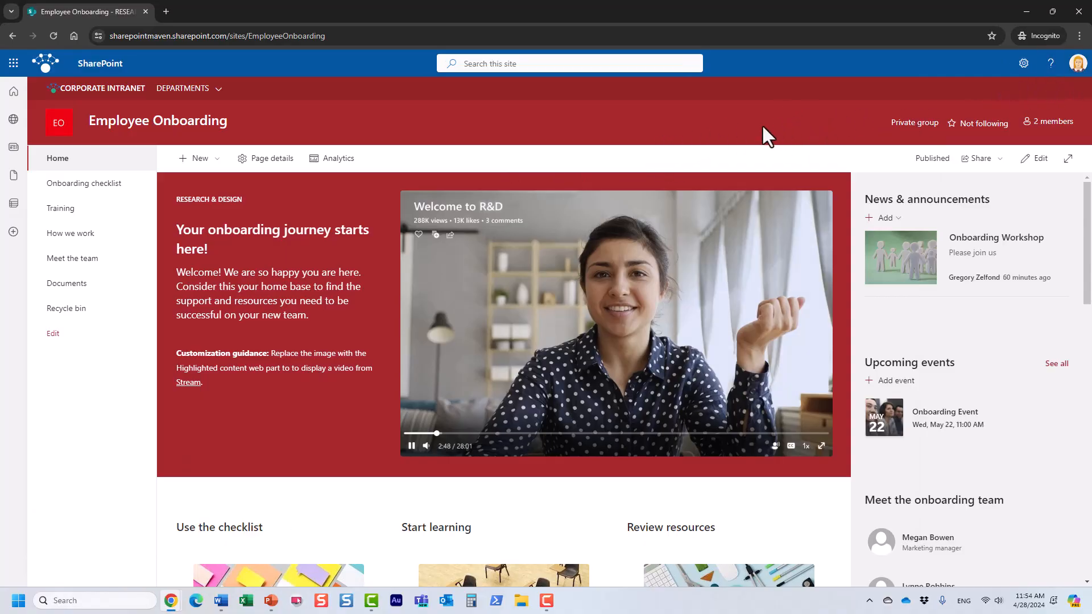
{"action": "left_click", "coordinate": [1024, 63]}
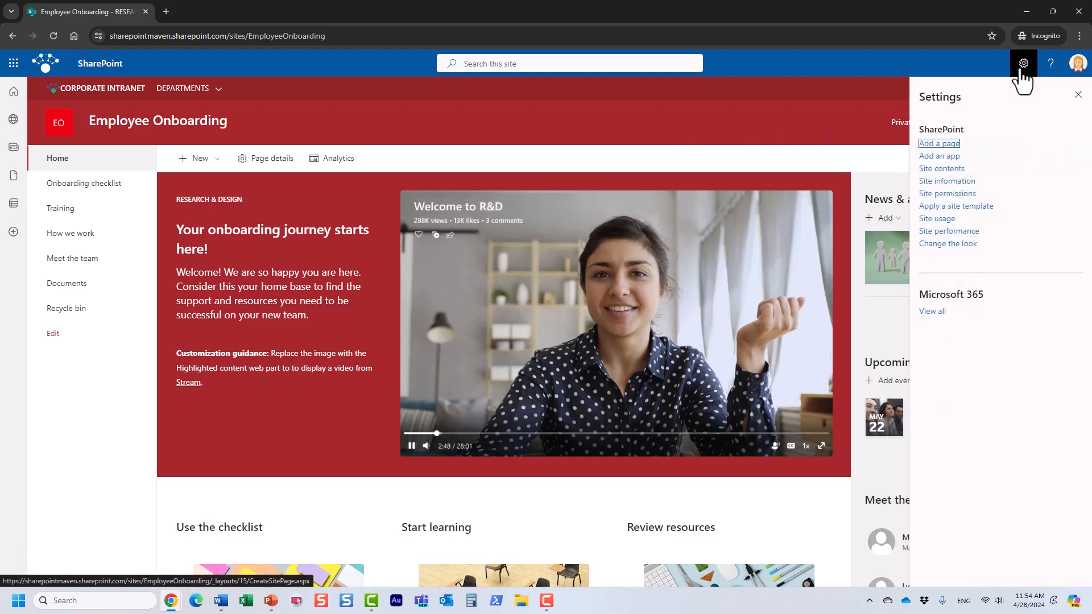
{"action": "left_click", "coordinate": [971, 181]}
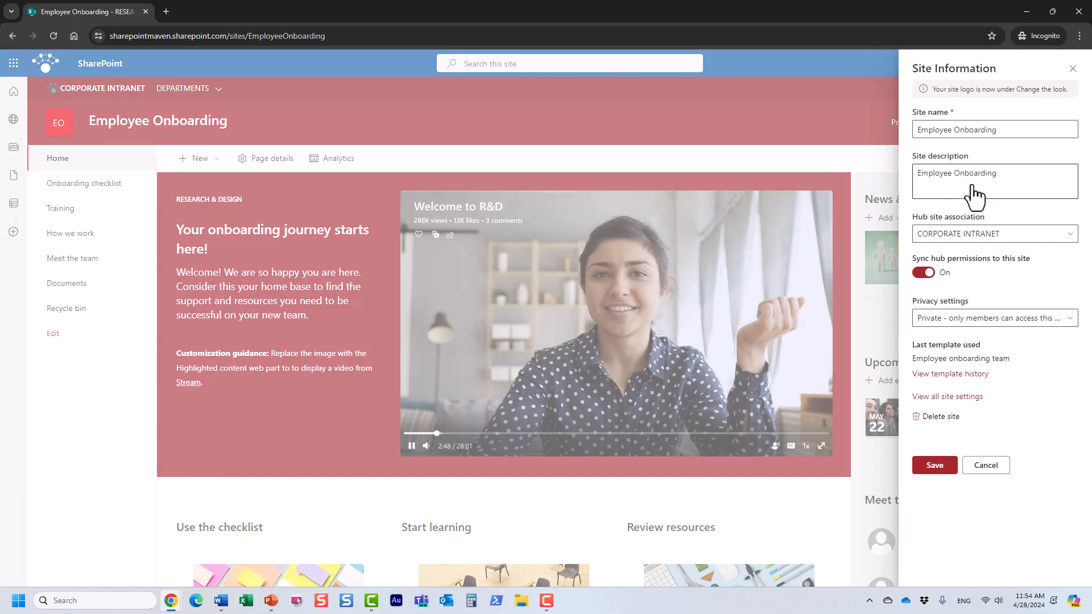
{"action": "left_click", "coordinate": [1070, 235]}
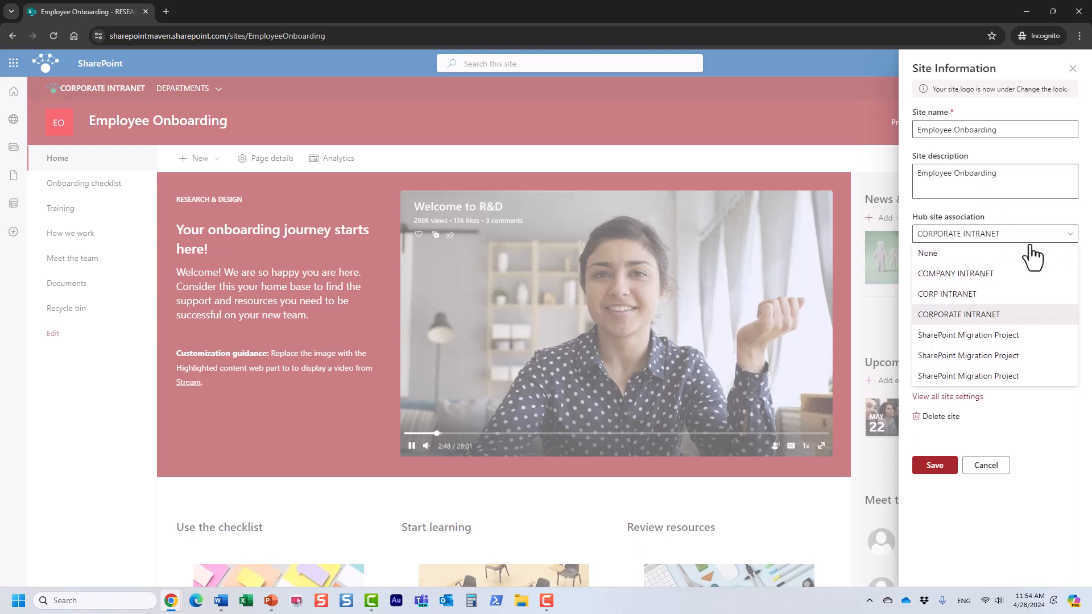
{"action": "left_click", "coordinate": [1060, 213]}
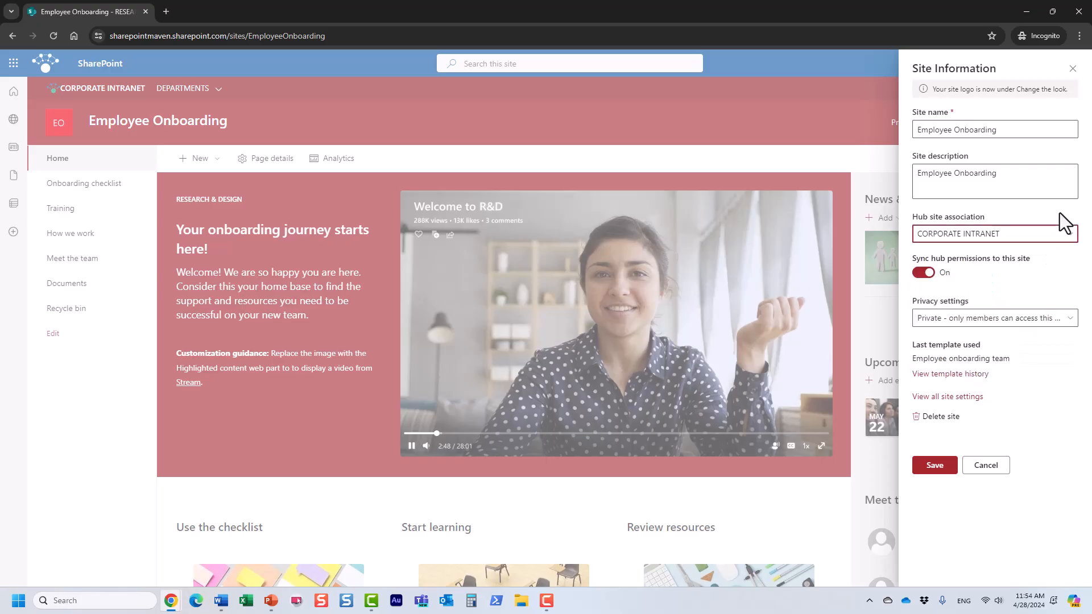
{"action": "left_click", "coordinate": [989, 467]}
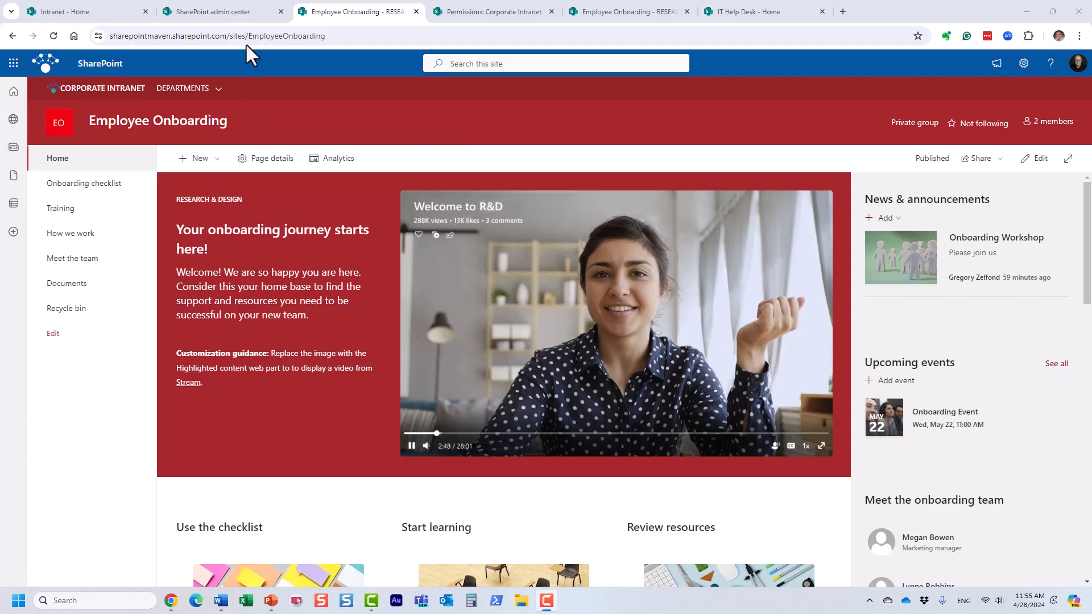
Step: Switch to the SharePoint admin center and open the hub site settings of the Corporate Intranet site
{"action": "left_click", "coordinate": [244, 14]}
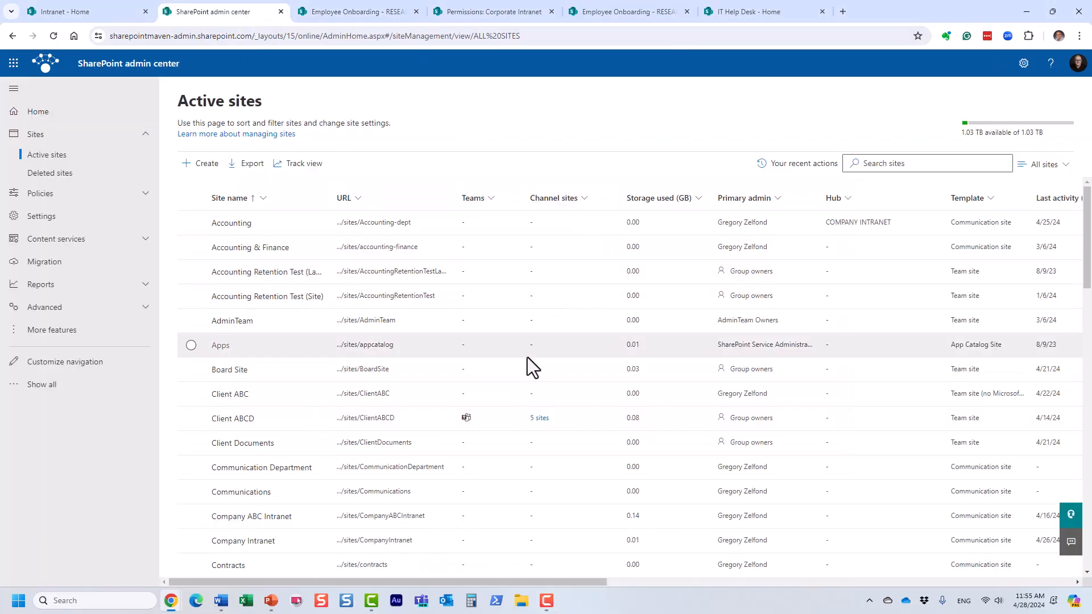
{"action": "scroll", "coordinate": [527, 364], "scroll_direction": "down", "scroll_amount": 7}
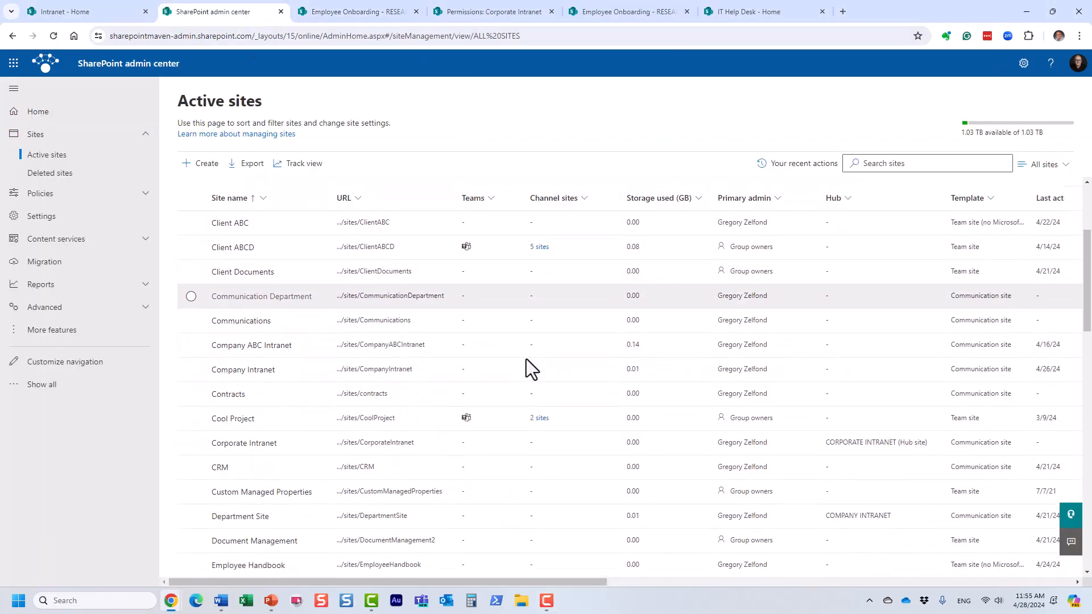
{"action": "scroll", "coordinate": [529, 367], "scroll_direction": "down", "scroll_amount": 1}
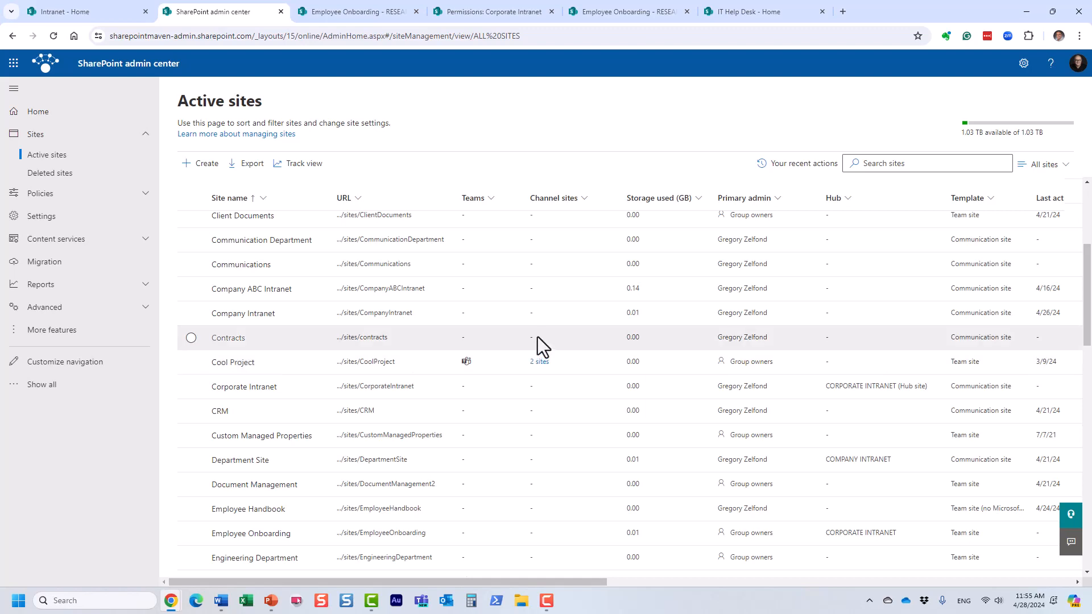
{"action": "left_click", "coordinate": [191, 388]}
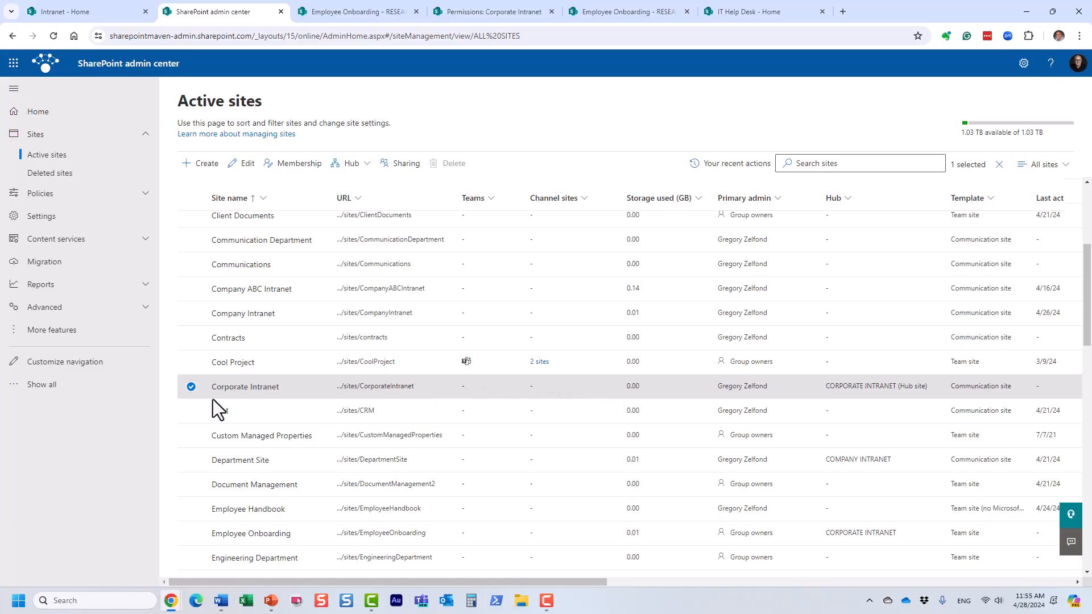
{"action": "left_click", "coordinate": [358, 171]}
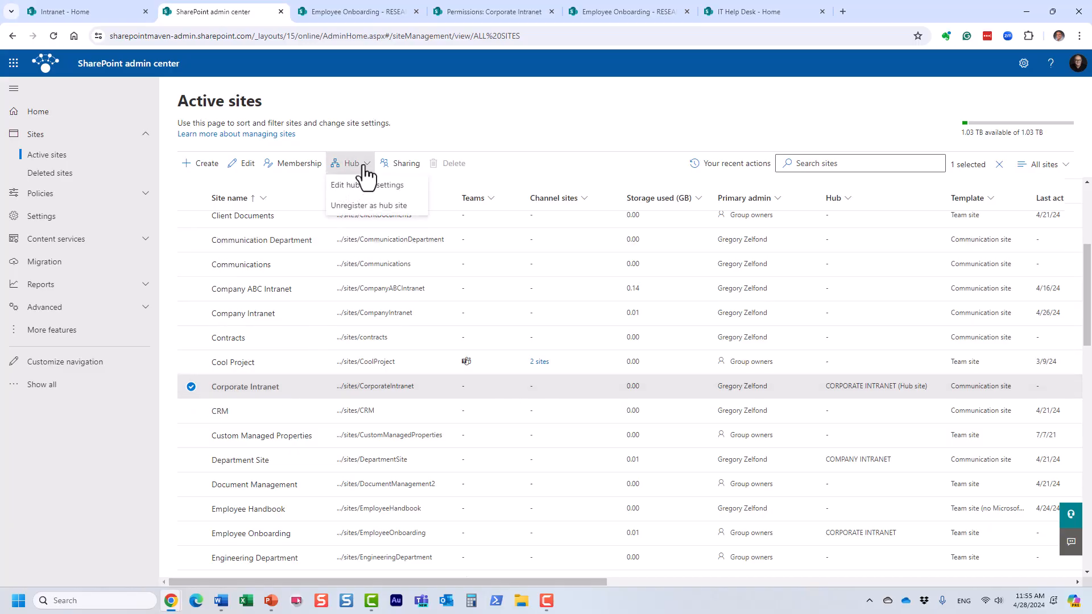
{"action": "left_click", "coordinate": [387, 186]}
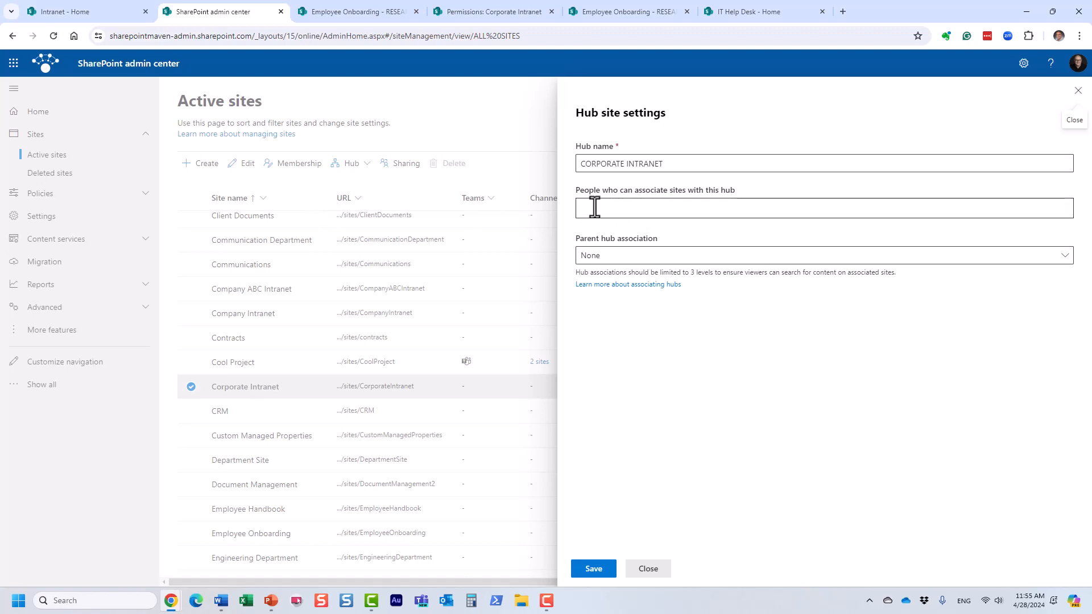
Step: Add two colleagues as people who can associate sites with the CORPORATE INTRANET hub, save, close the settings and deselect the site
{"action": "left_click", "coordinate": [734, 207]}
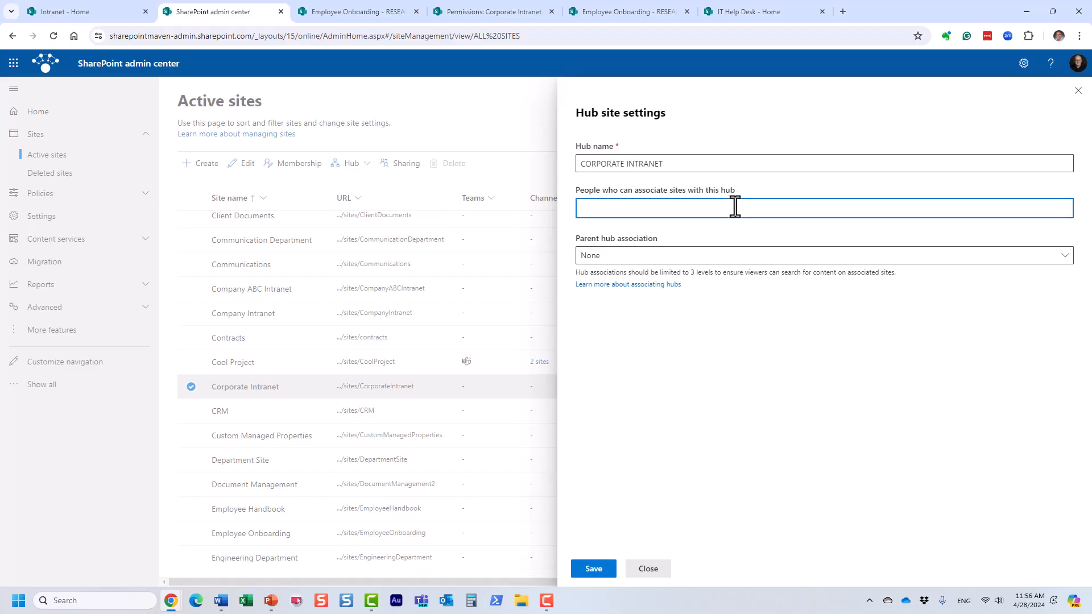
{"action": "type", "text": "mary"}
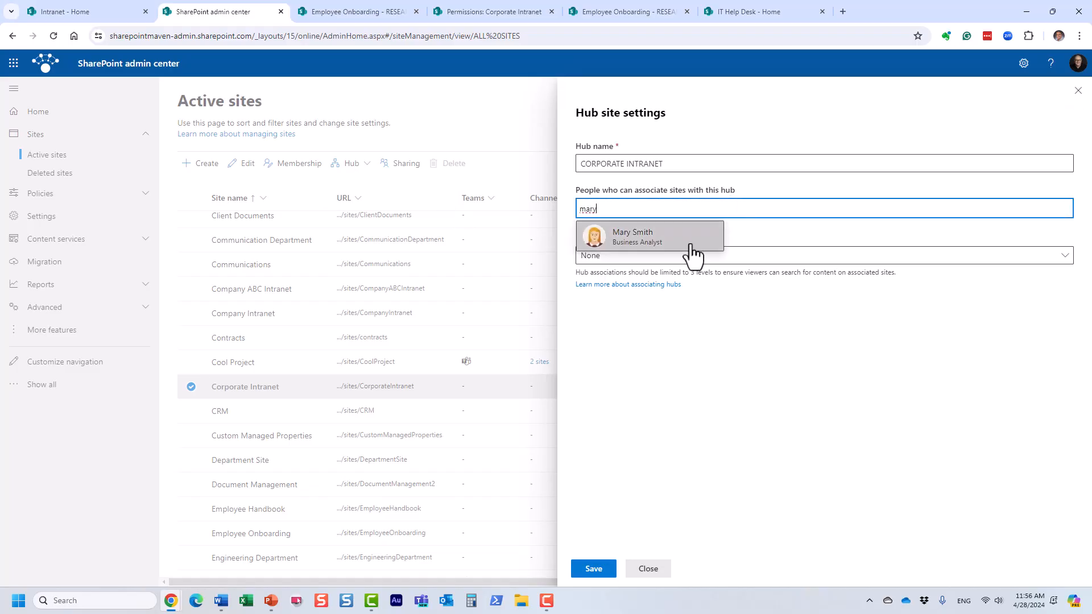
{"action": "left_click", "coordinate": [691, 254]}
{"action": "type", "text": "john"}
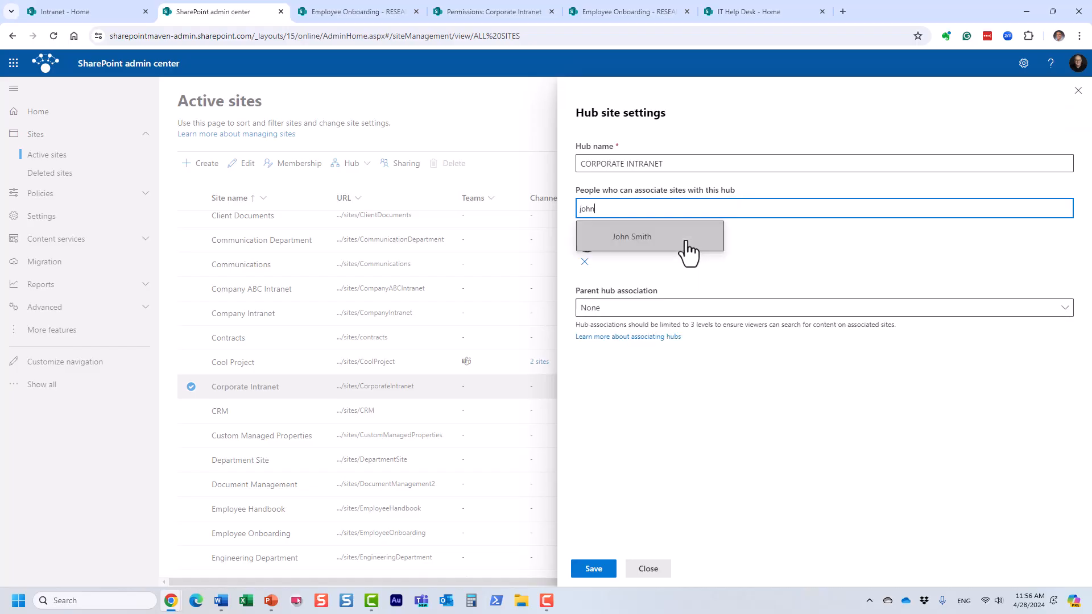
{"action": "left_click", "coordinate": [687, 251]}
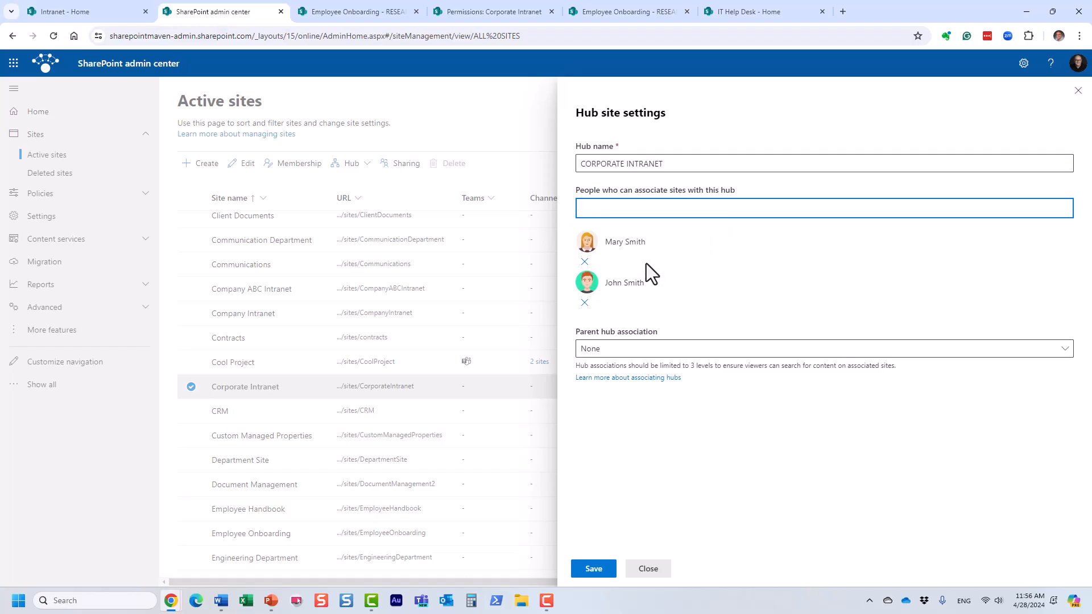
{"action": "left_click", "coordinate": [596, 571]}
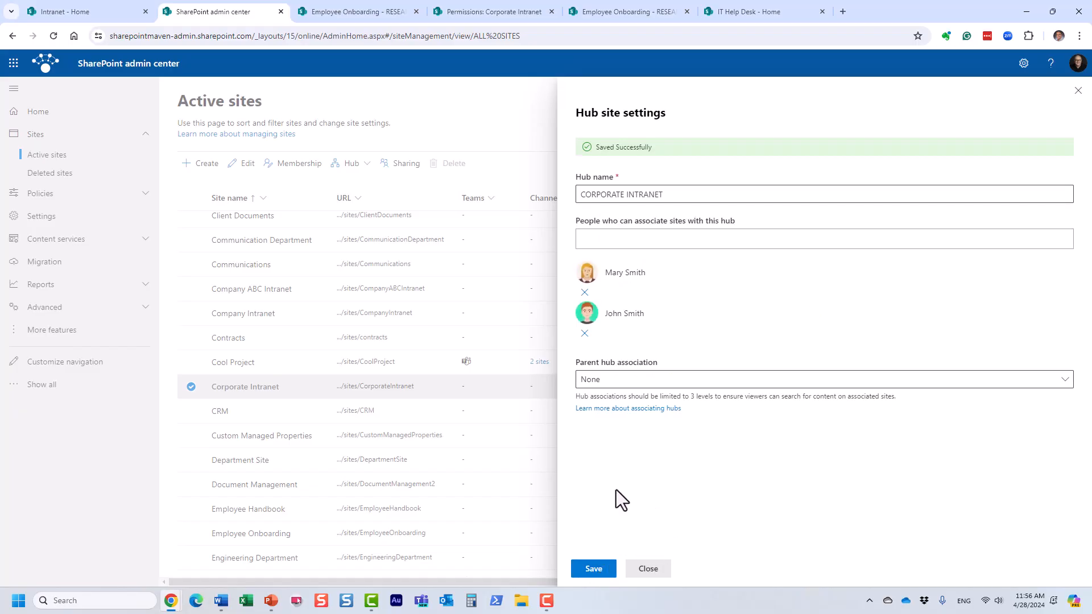
{"action": "left_click", "coordinate": [647, 571]}
{"action": "left_click", "coordinate": [192, 387]}
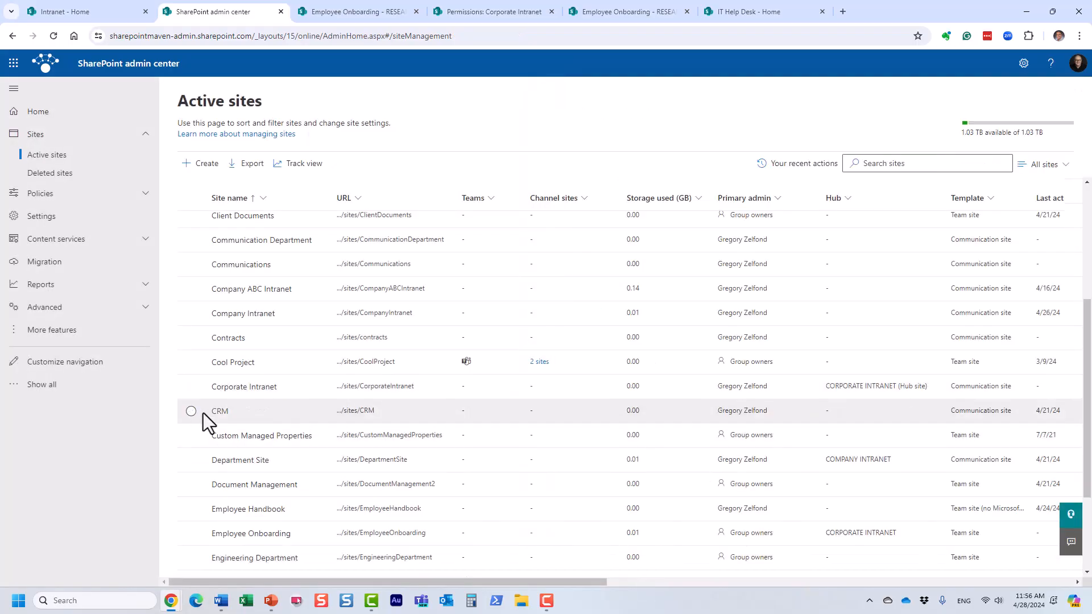
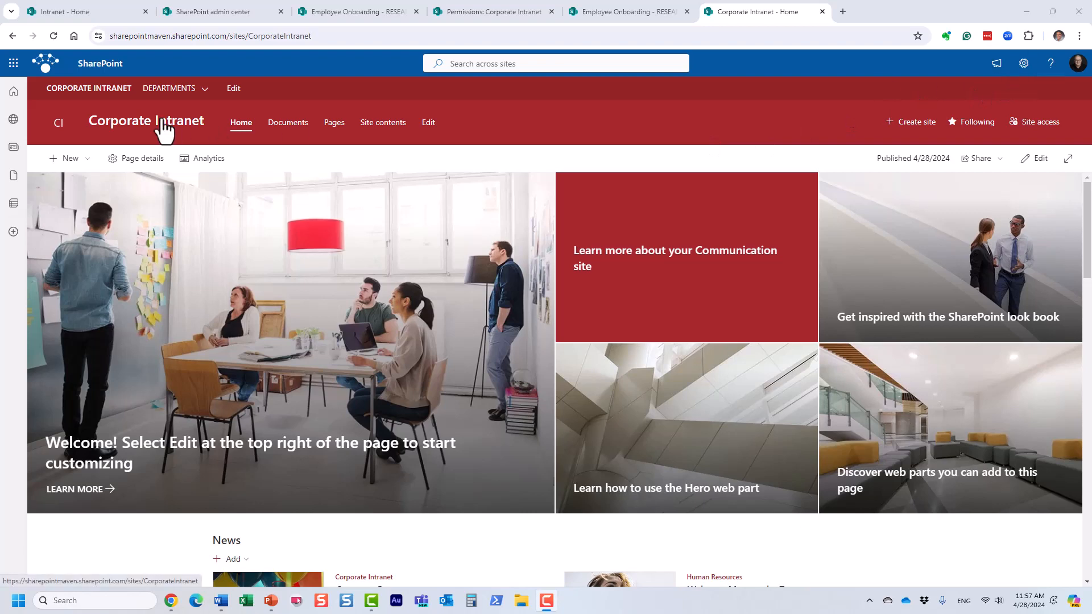
Step: In the Corporate Intranet hub site settings, require approval for associated sites to join and start creating the approval flow
{"action": "left_click", "coordinate": [1022, 64]}
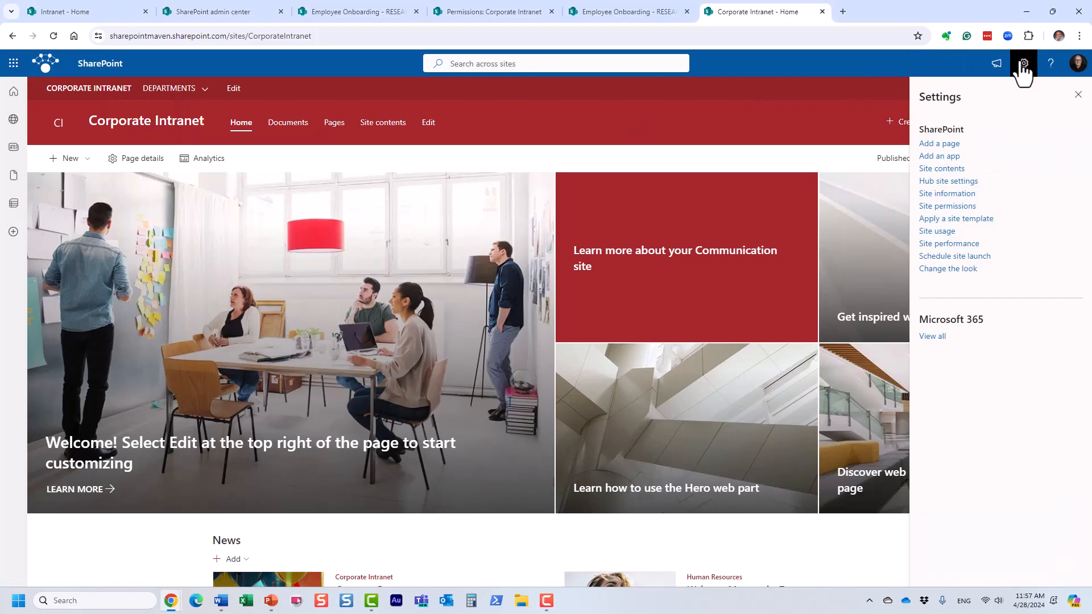
{"action": "left_click", "coordinate": [973, 182]}
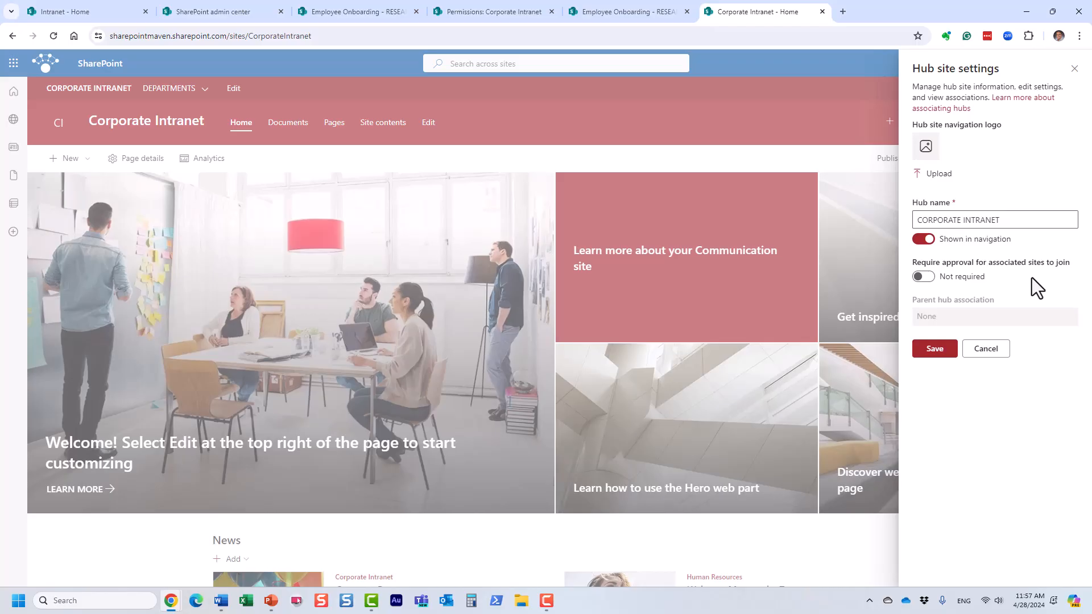
{"action": "left_click", "coordinate": [925, 276]}
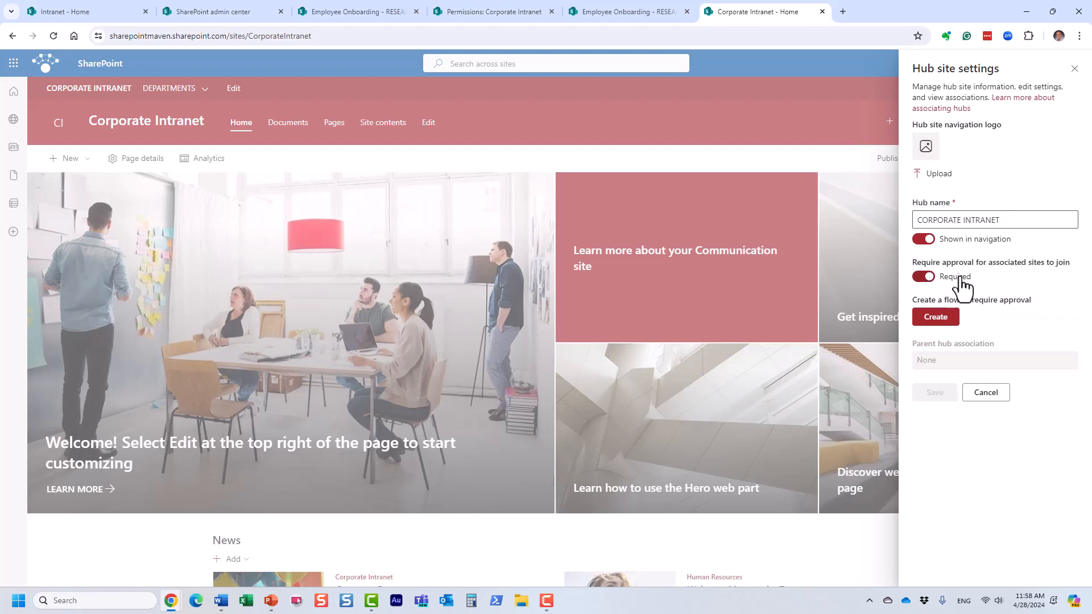
{"action": "left_click", "coordinate": [956, 321]}
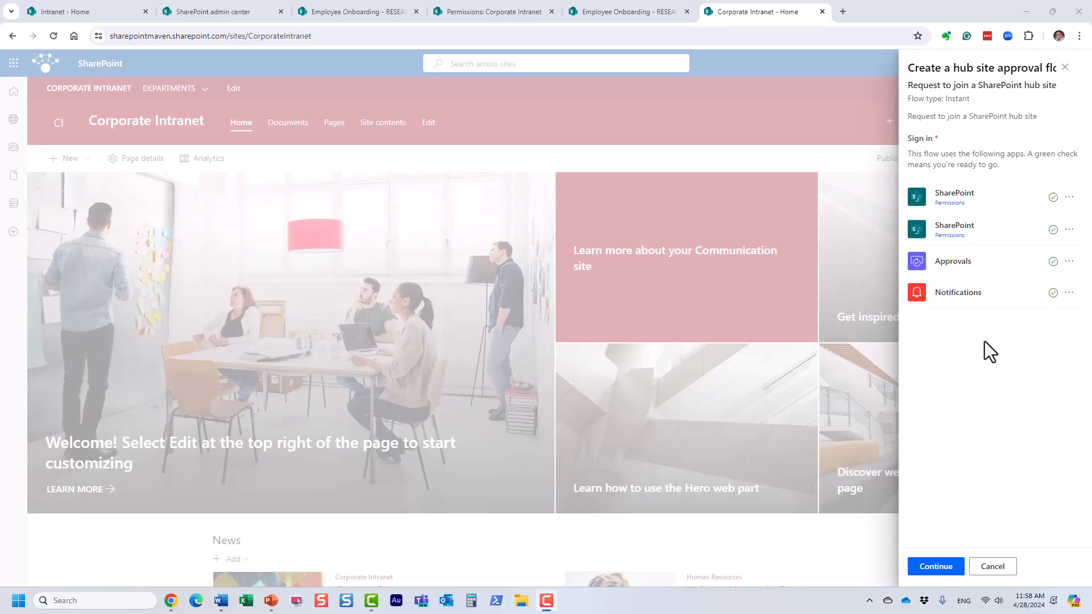
{"action": "left_click", "coordinate": [934, 566]}
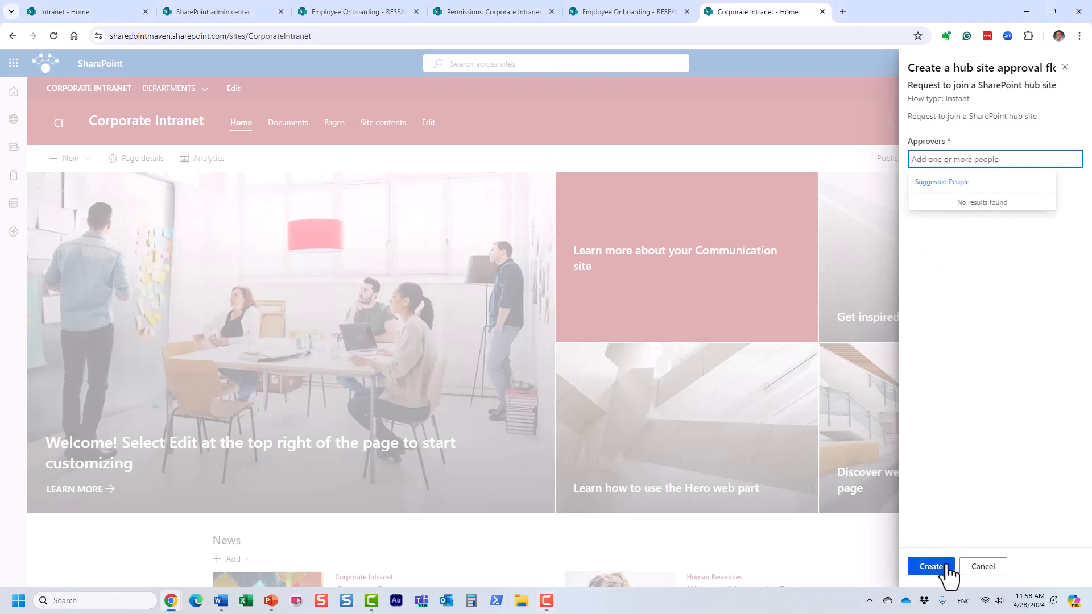
{"action": "left_click", "coordinate": [1006, 385]}
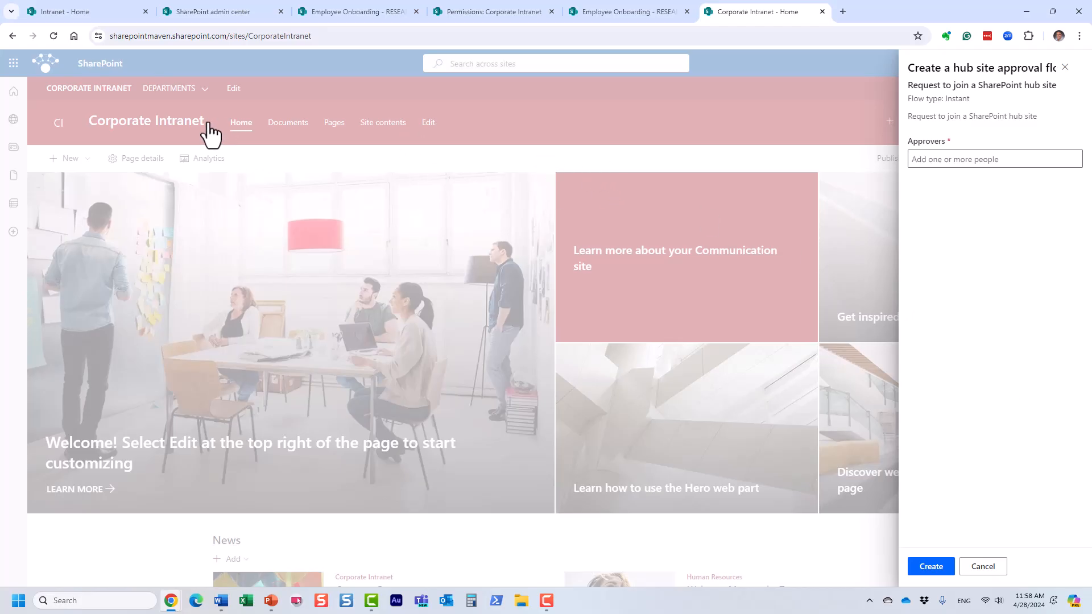
Step: Assign two colleagues as approvers of the hub site approval flow, create the flow and save the hub site settings
{"action": "left_click", "coordinate": [951, 159]}
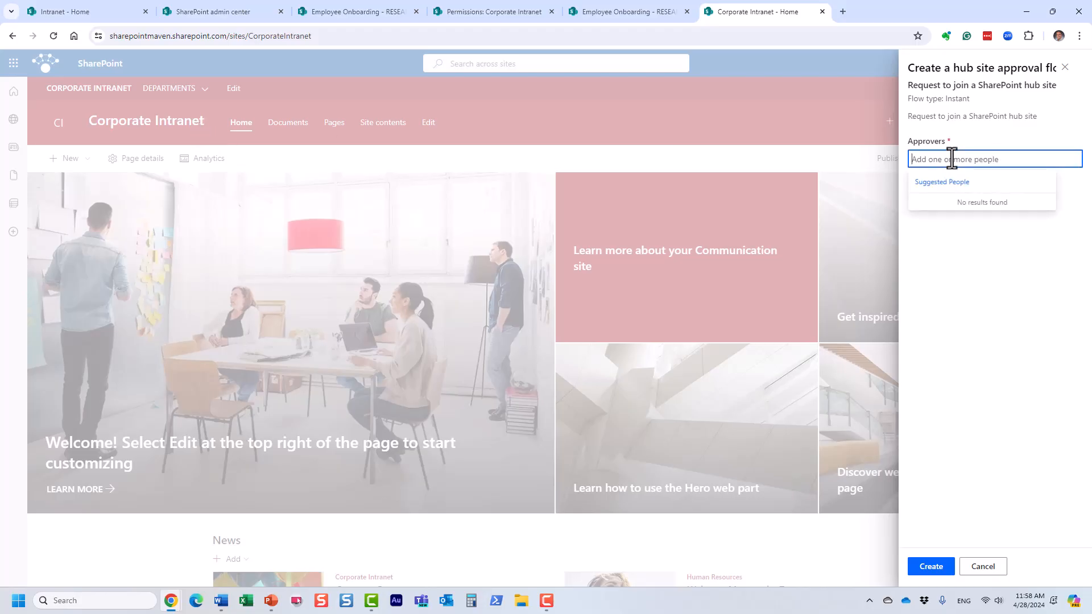
{"action": "type", "text": "zelf"}
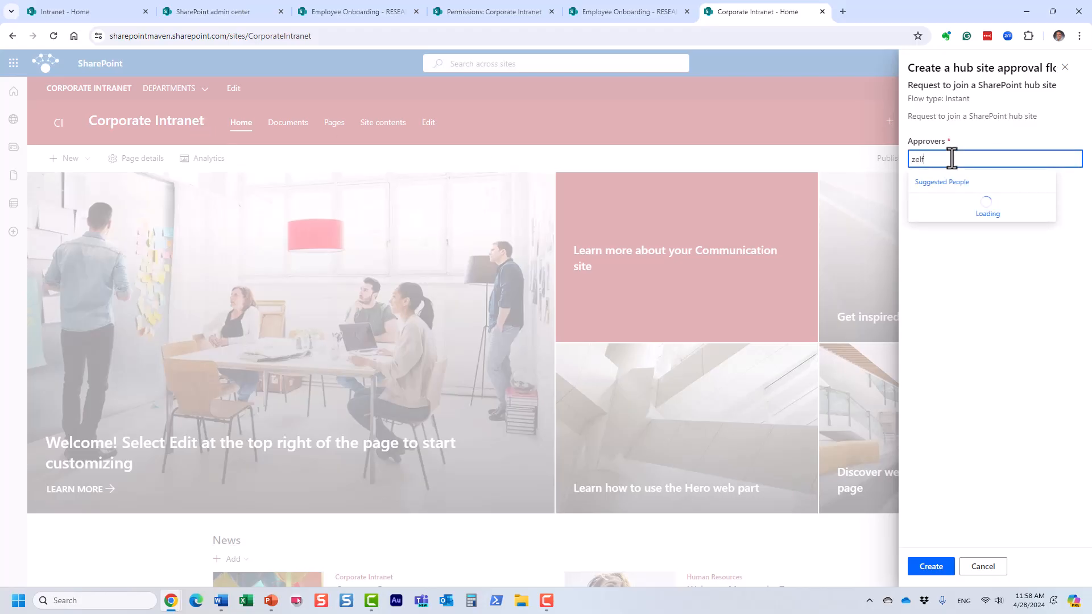
{"action": "key", "text": "BackSpace"}
{"action": "key", "text": "BackSpace"}
{"action": "key", "text": "BackSpace"}
{"action": "key", "text": "BackSpace"}
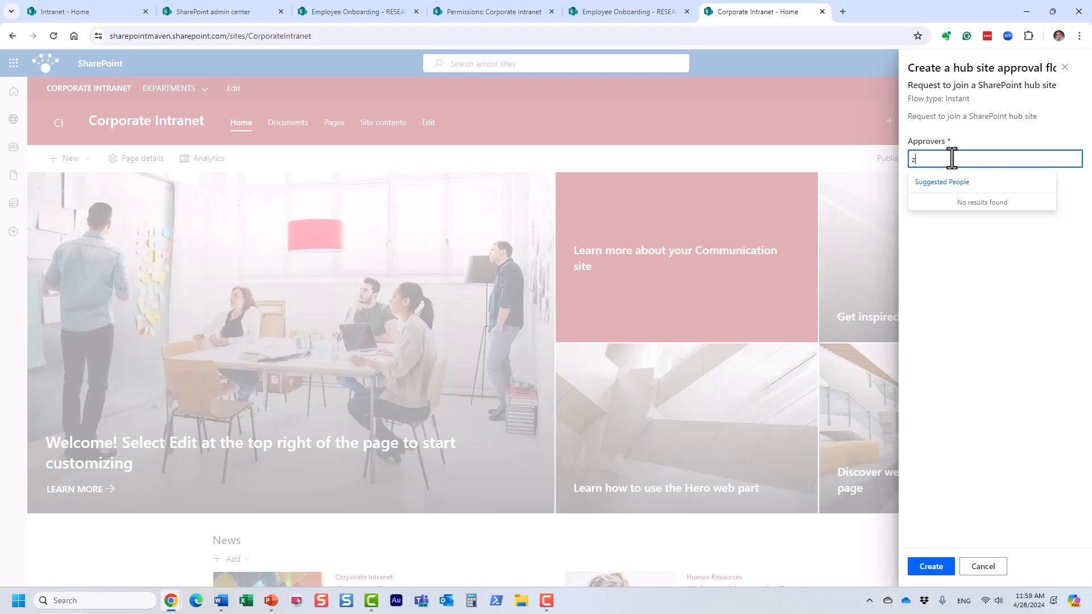
{"action": "type", "text": "Greg Zelfond"}
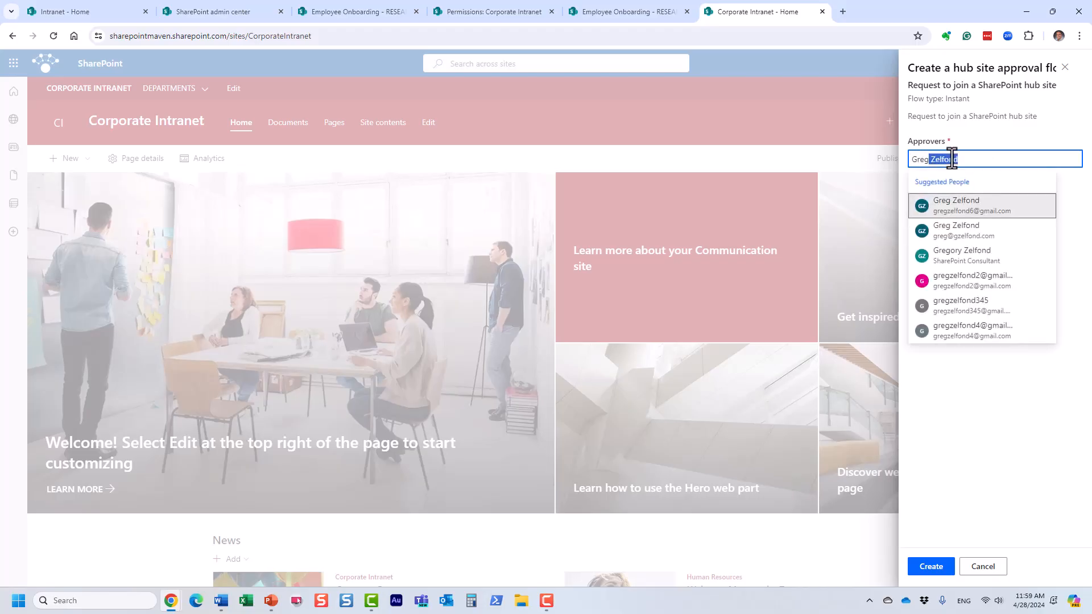
{"action": "left_click", "coordinate": [999, 257]}
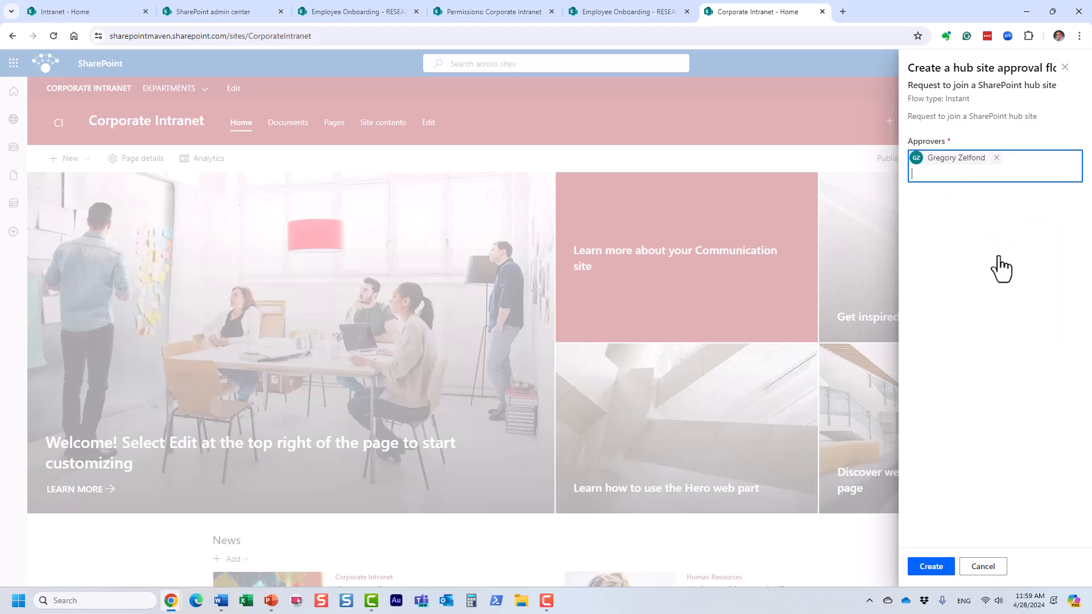
{"action": "type", "text": "Mary Smith"}
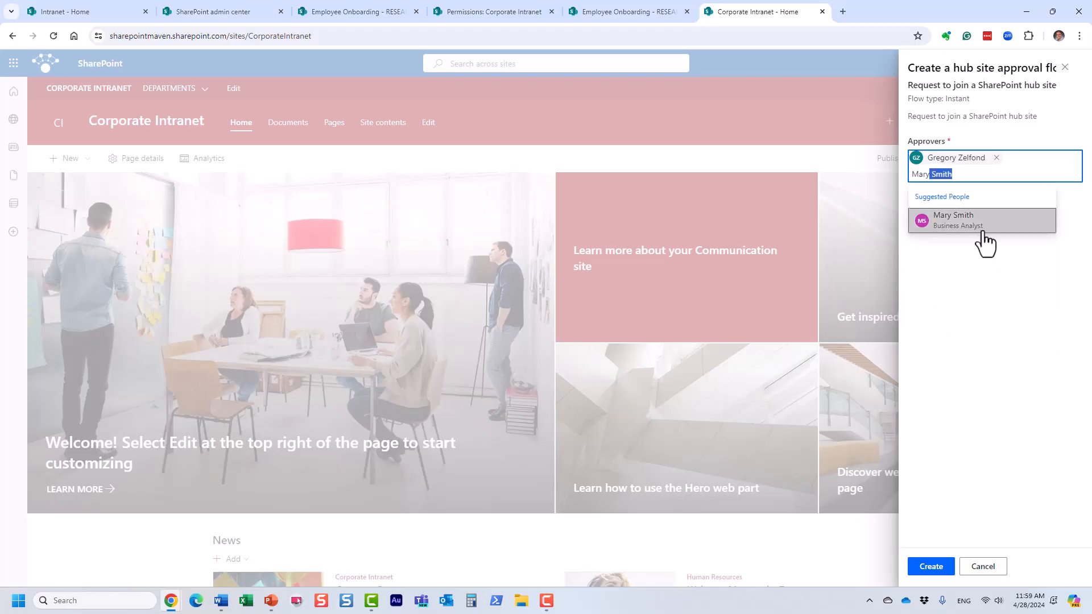
{"action": "left_click", "coordinate": [984, 243]}
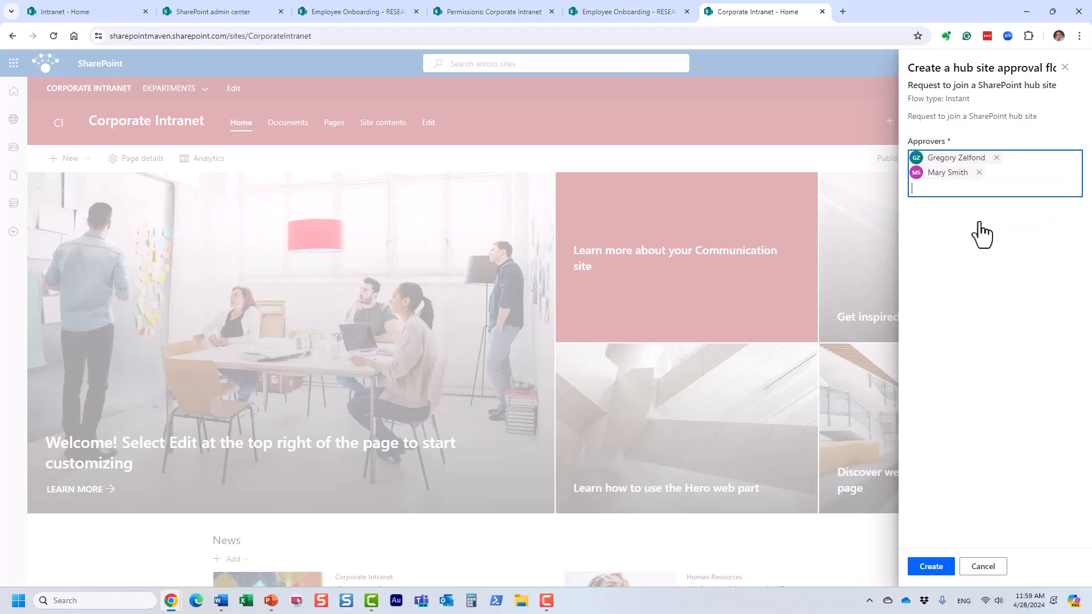
{"action": "left_click", "coordinate": [935, 568]}
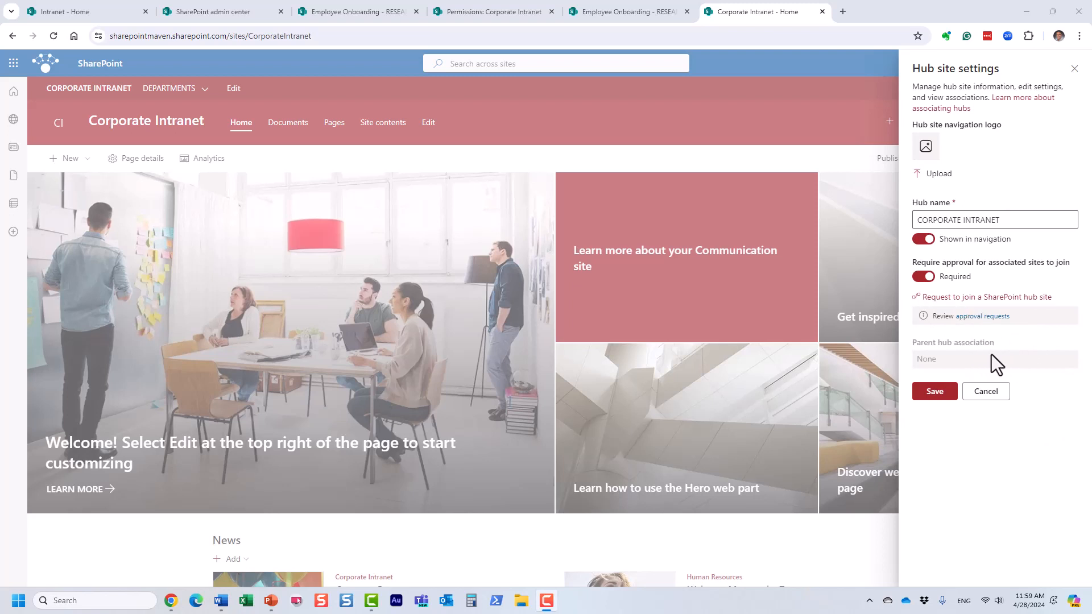
{"action": "left_click", "coordinate": [937, 392]}
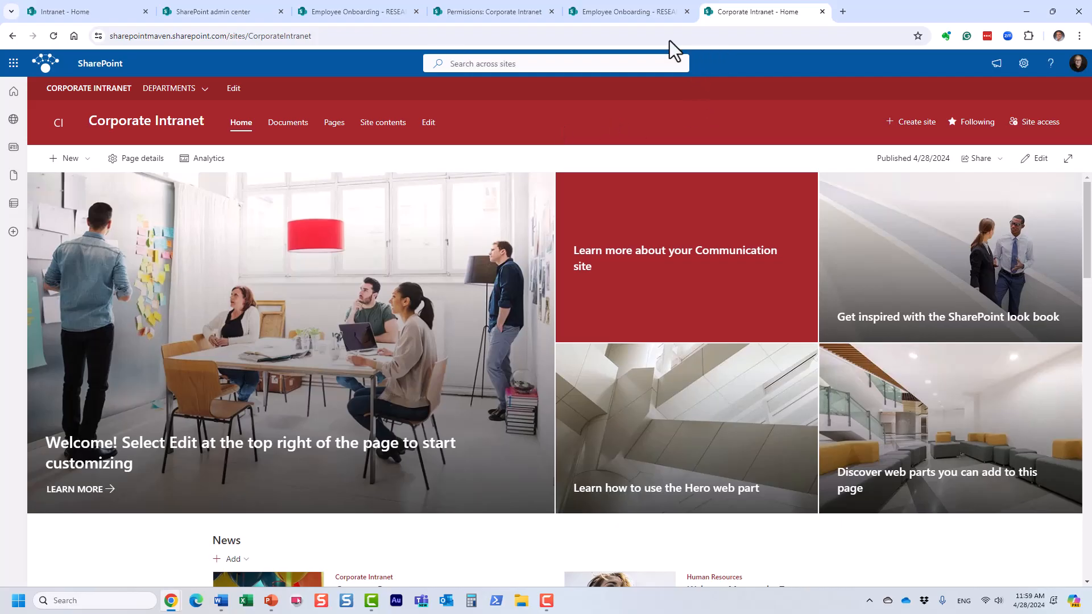
Step: Switch to the Employee Onboarding site and review the hub site association in its site information without saving
{"action": "left_click", "coordinate": [632, 11]}
{"action": "left_click", "coordinate": [1023, 63]}
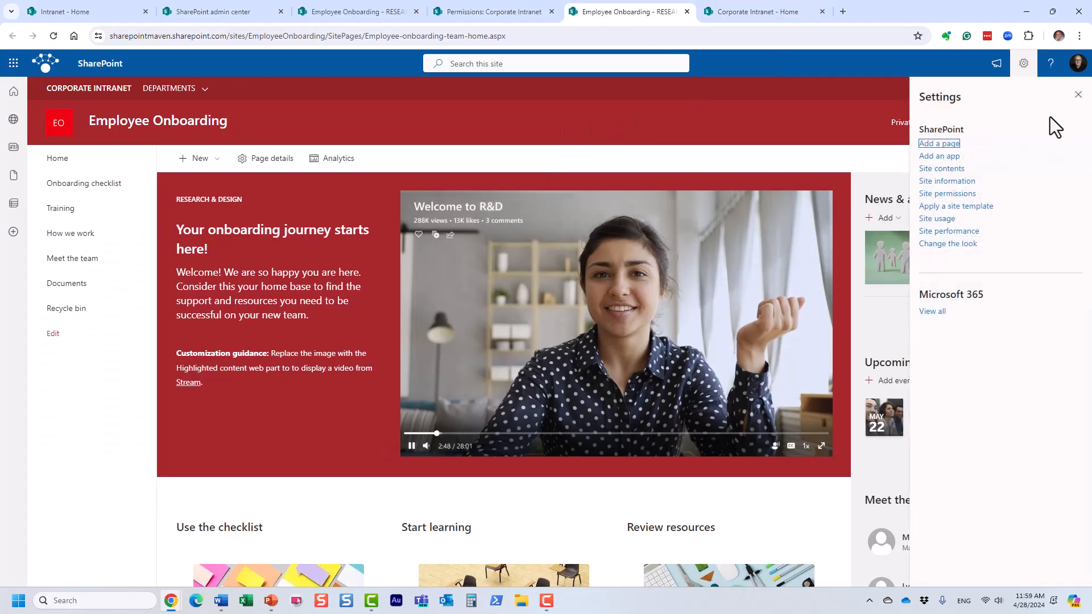
{"action": "left_click", "coordinate": [961, 181]}
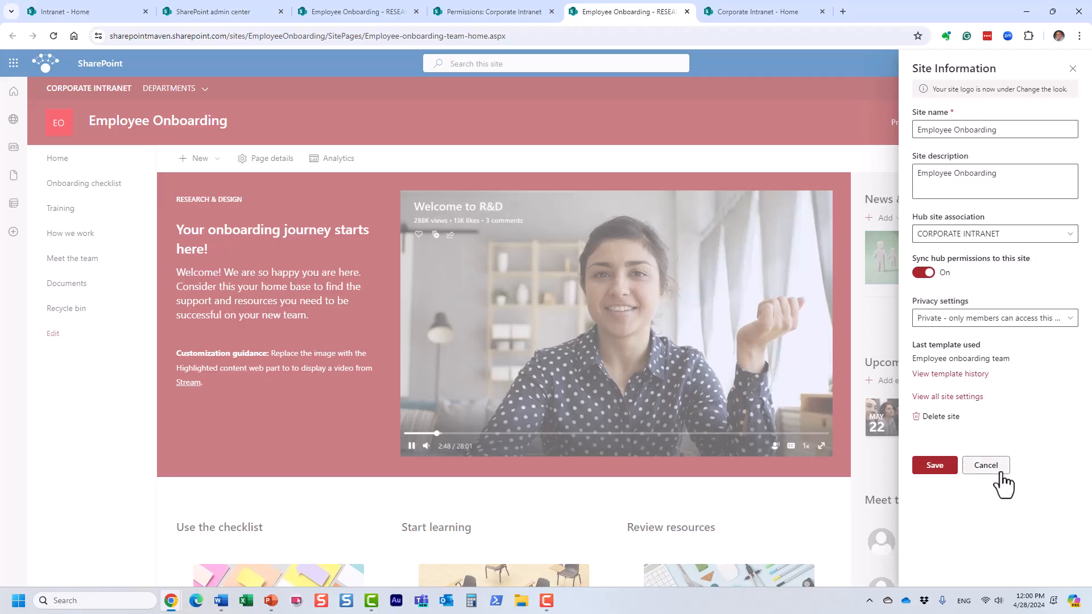
{"action": "left_click", "coordinate": [985, 465]}
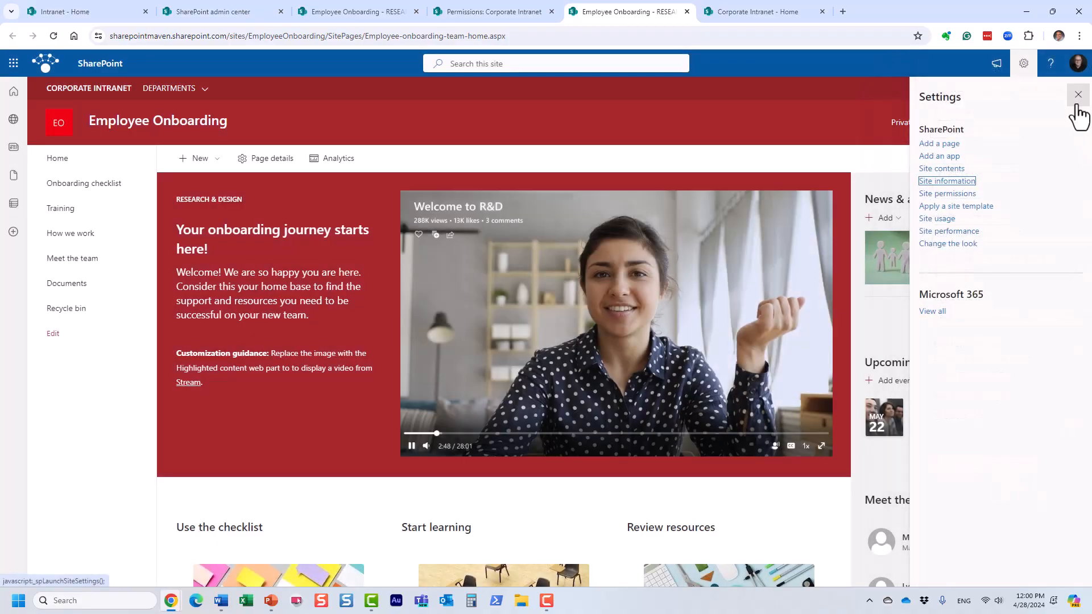
{"action": "left_click", "coordinate": [1078, 95]}
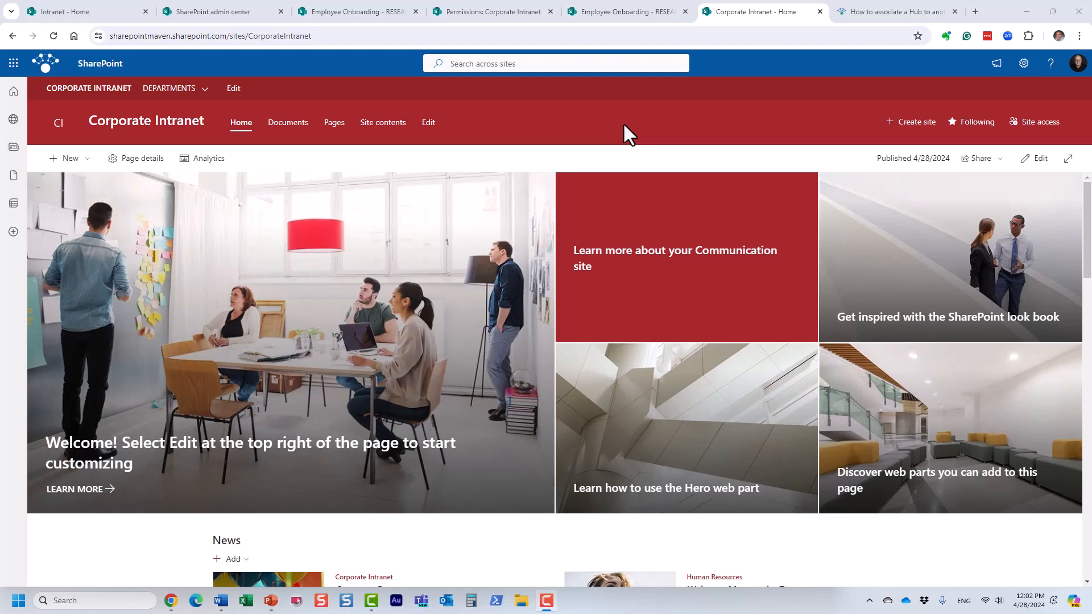
Step: Reload the Corporate Intranet home page from the hub navigation and view the links under DEPARTMENTS
{"action": "left_click", "coordinate": [136, 89]}
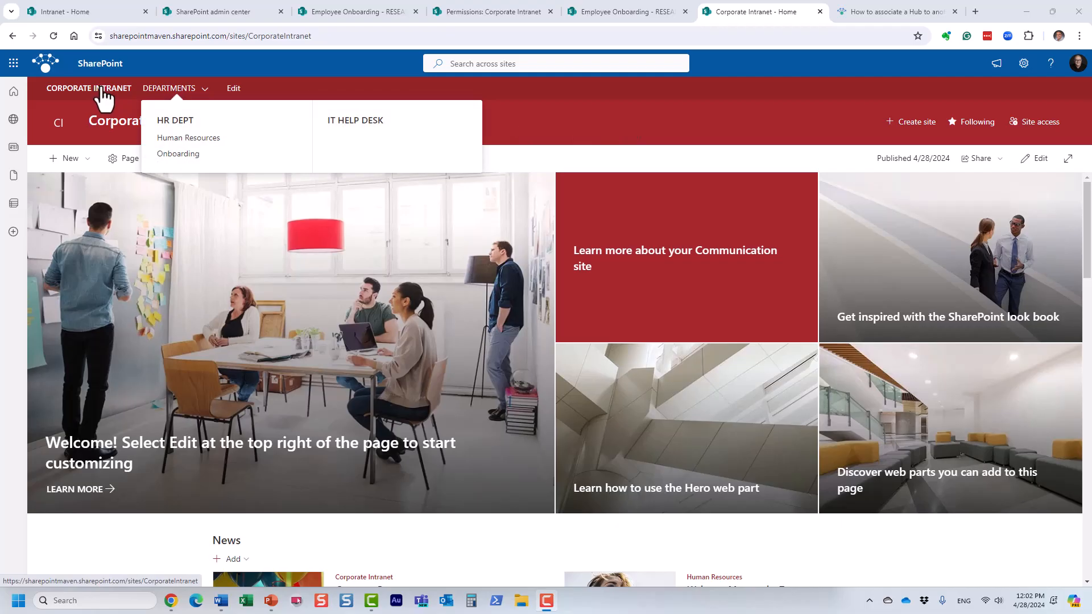
{"action": "left_click", "coordinate": [103, 97]}
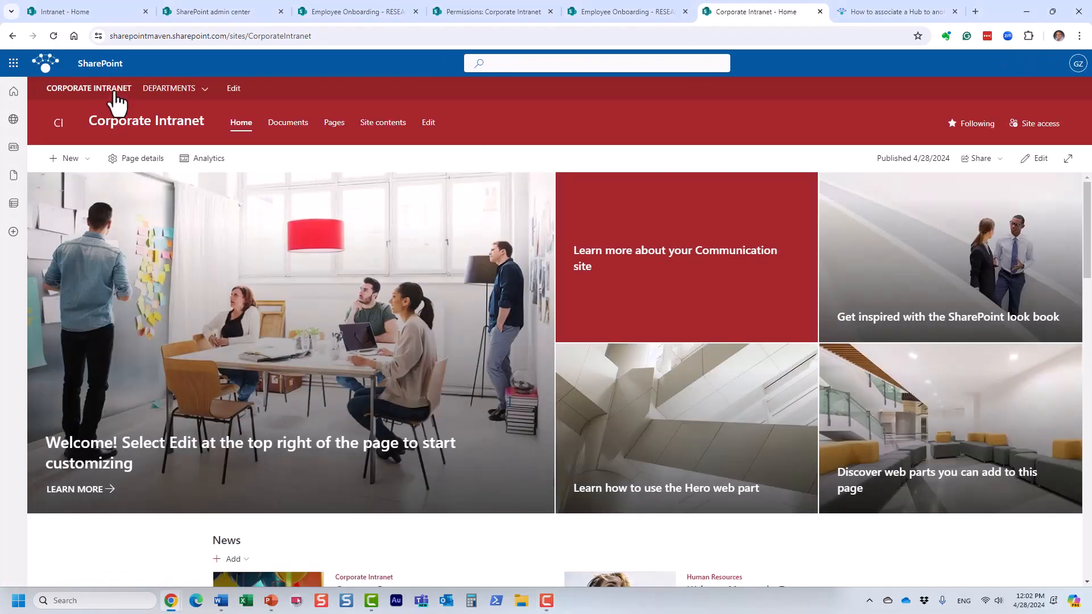
{"action": "left_click", "coordinate": [168, 89]}
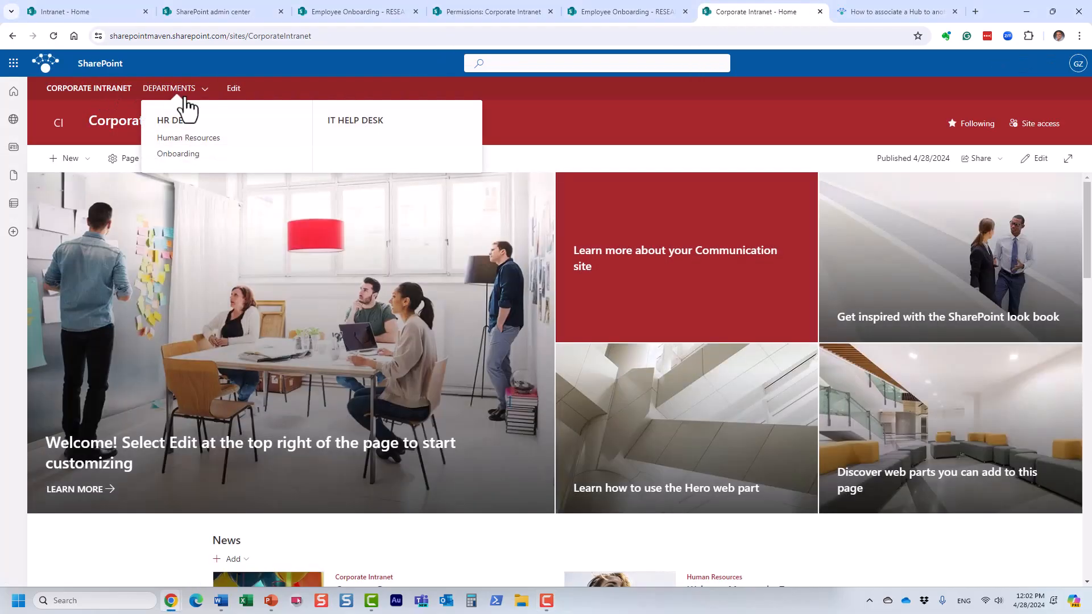
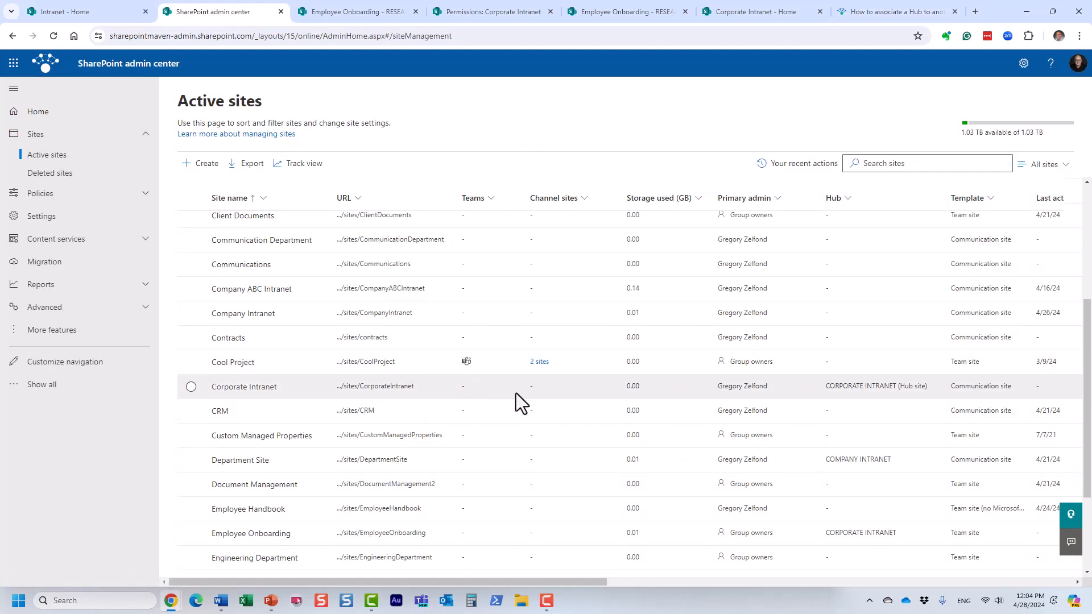
Step: Open the hub site settings of the Corporate Intranet site and choose COMPANY INTRANET as the parent hub association
{"action": "left_click", "coordinate": [191, 387]}
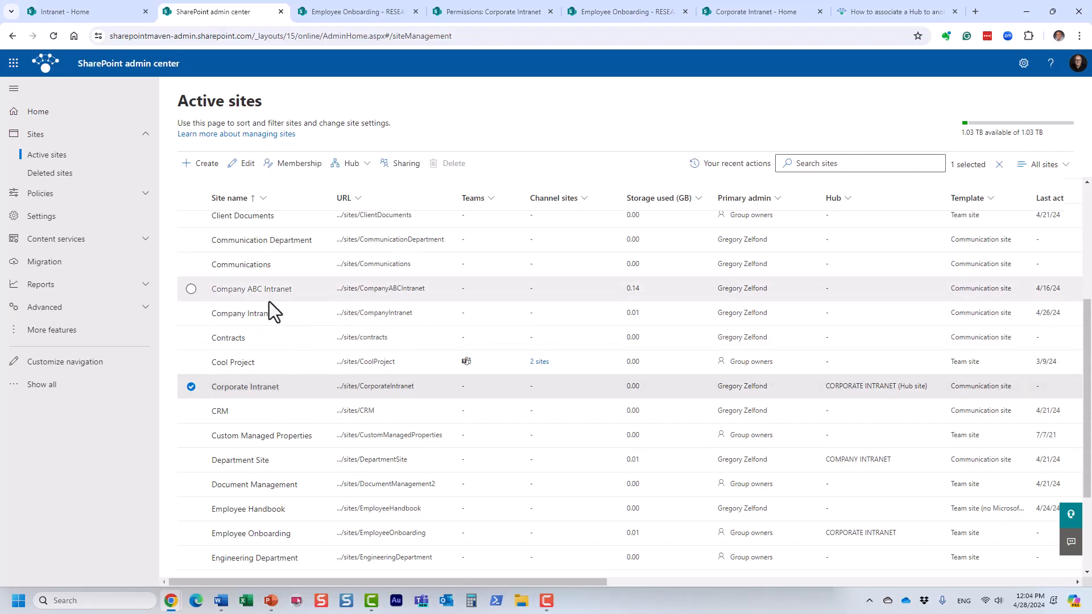
{"action": "left_click", "coordinate": [363, 170]}
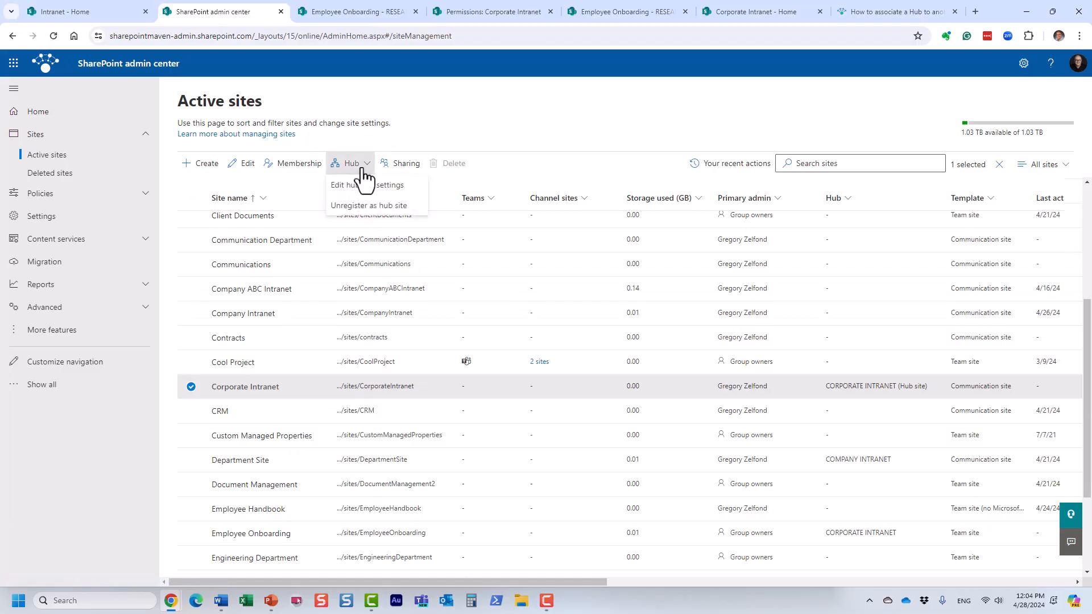
{"action": "left_click", "coordinate": [376, 186]}
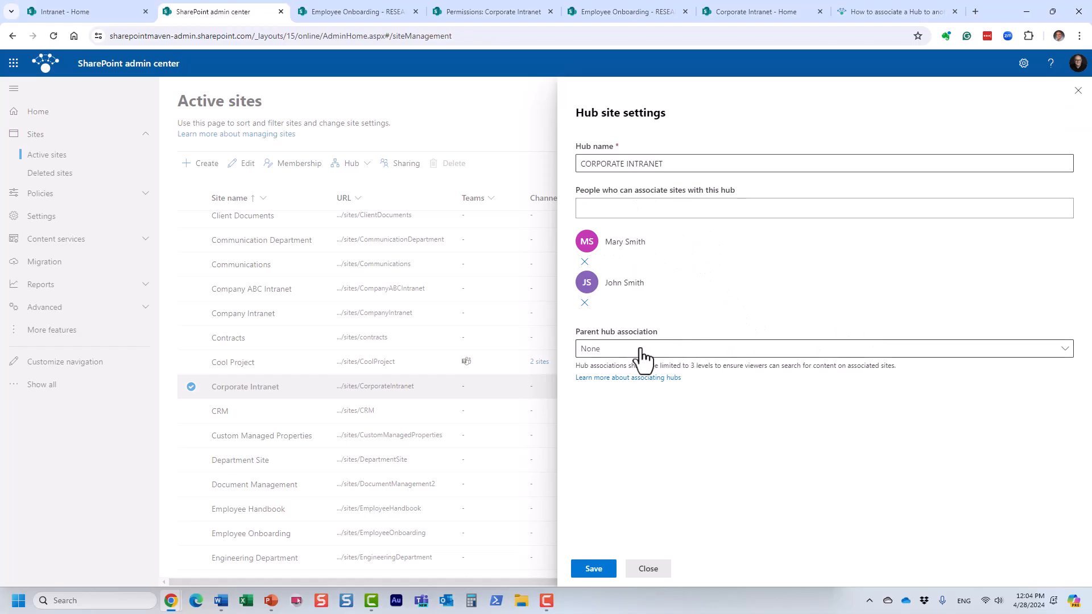
{"action": "left_click", "coordinate": [1065, 348]}
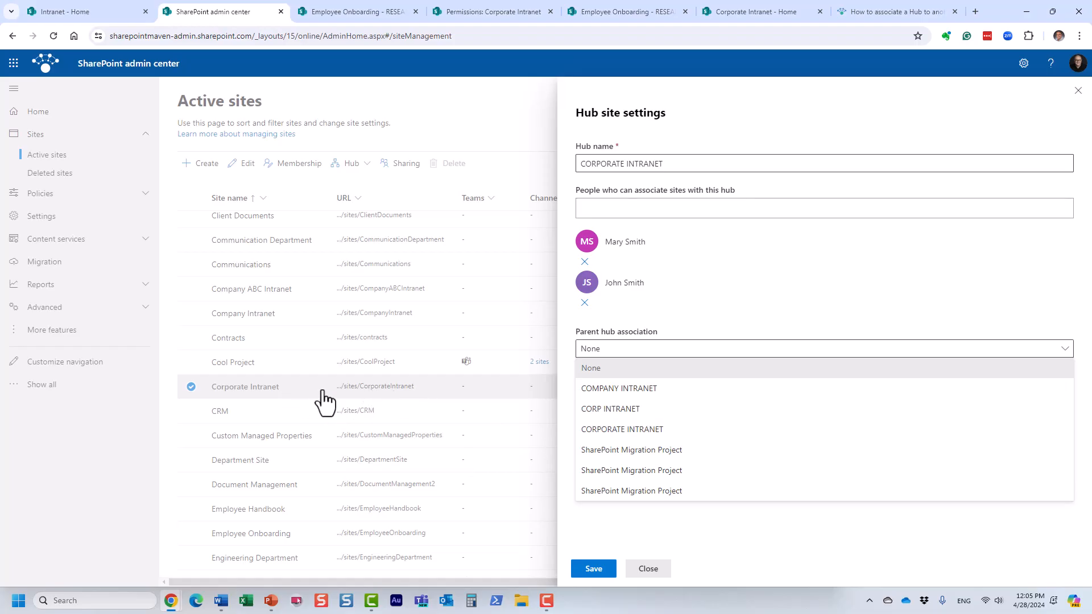
{"action": "left_click", "coordinate": [652, 390]}
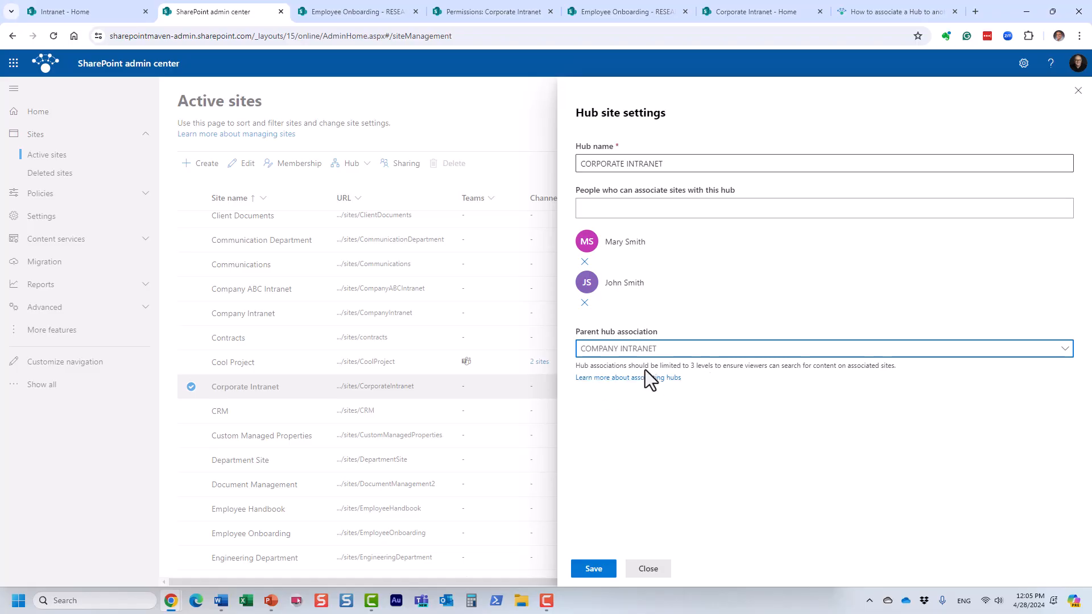
Step: Examine the nested hub diagram in the blog article alongside the hub navigation of the Employee Onboarding and Corporate Intranet sites
{"action": "left_click", "coordinate": [863, 10]}
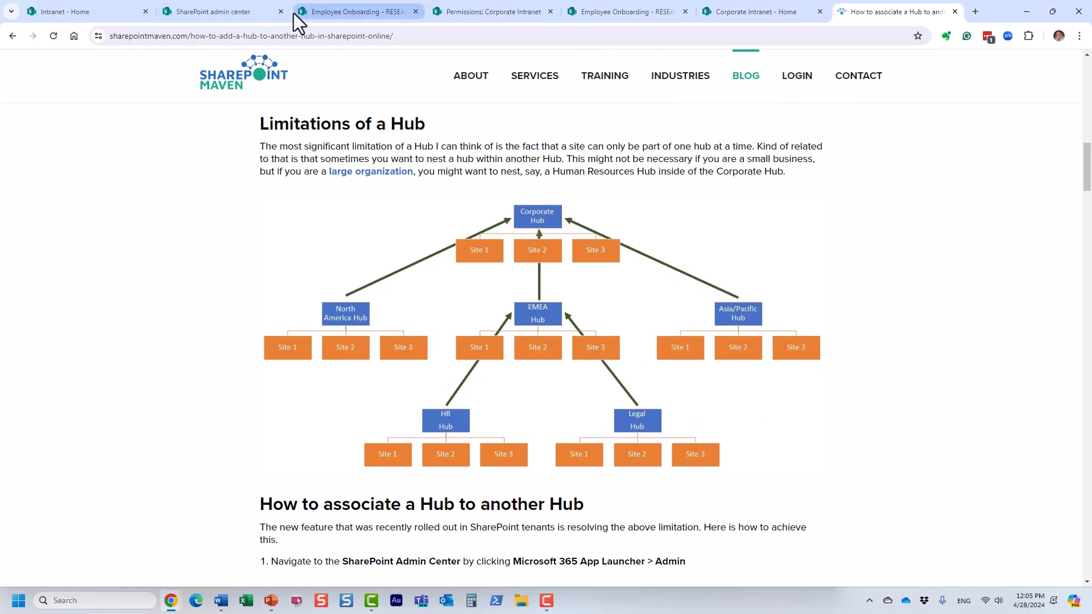
{"action": "left_click", "coordinate": [325, 15]}
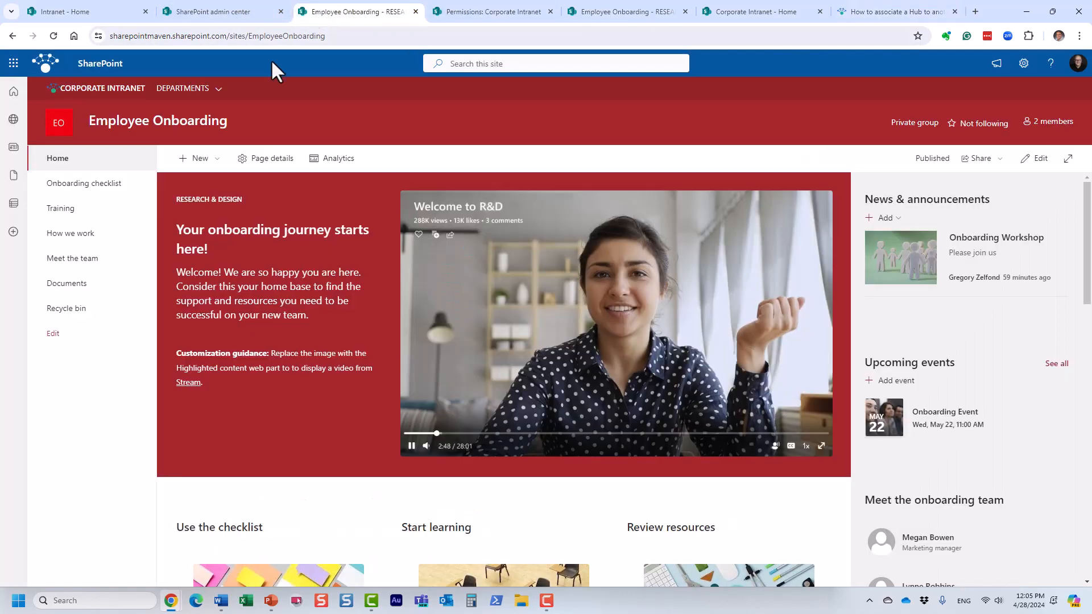
{"action": "left_click", "coordinate": [81, 91]}
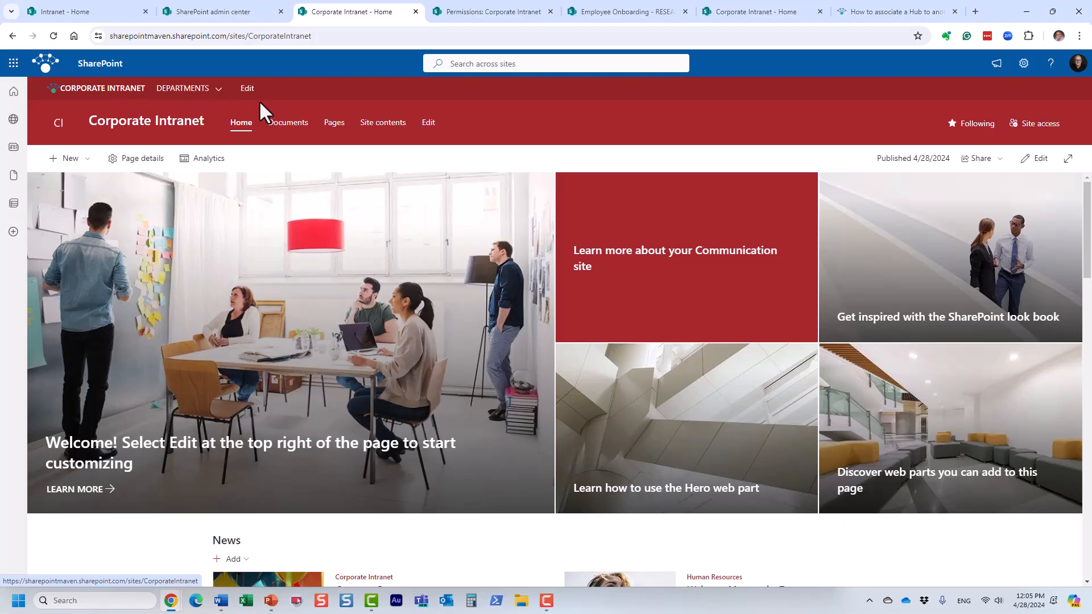
{"action": "left_click", "coordinate": [160, 93]}
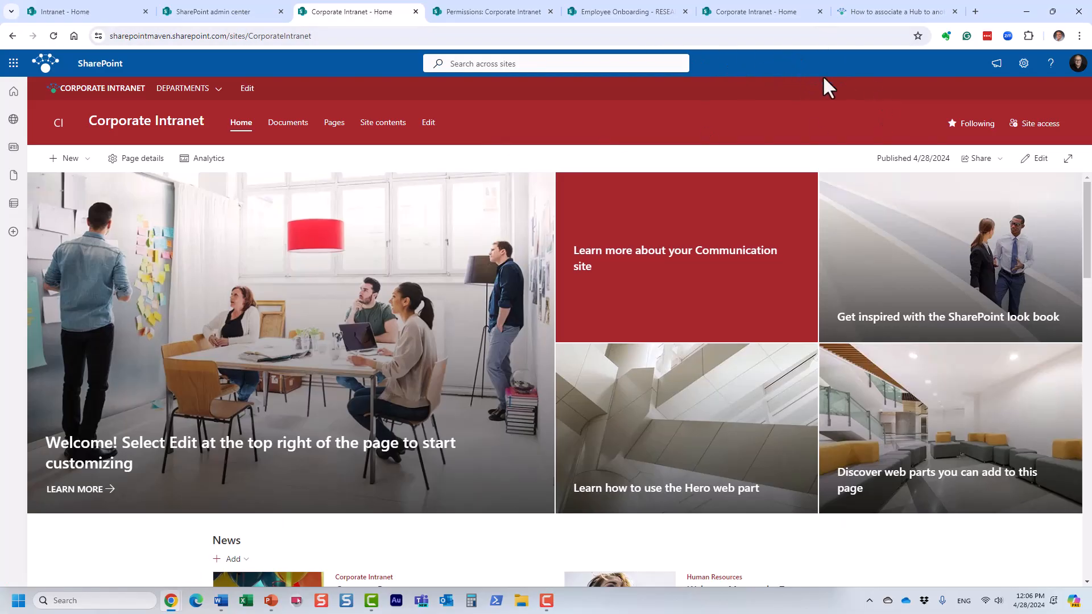
{"action": "left_click", "coordinate": [868, 11]}
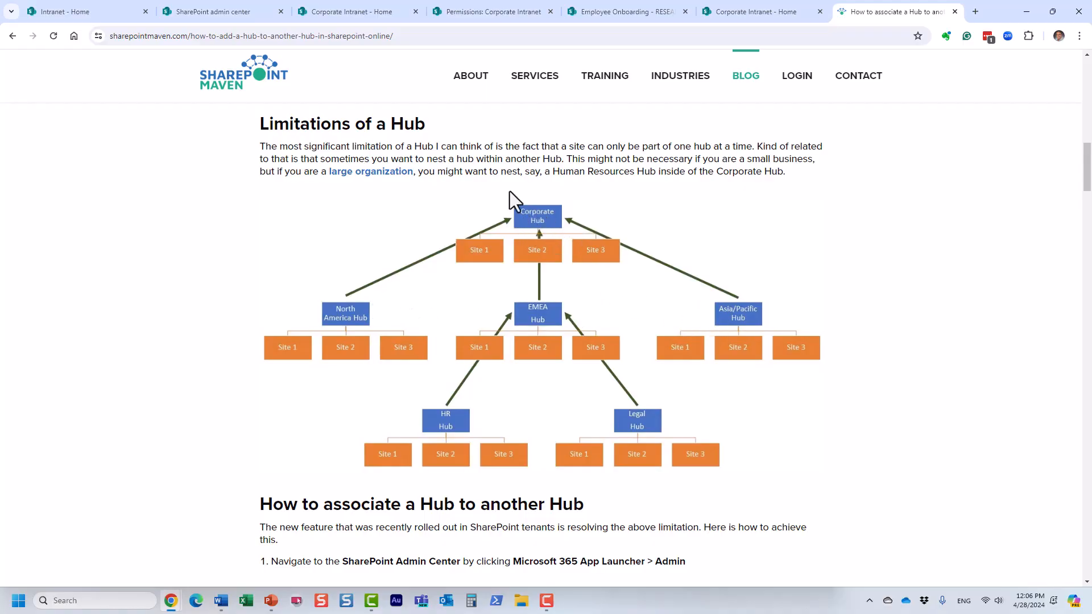
{"action": "left_click", "coordinate": [366, 12]}
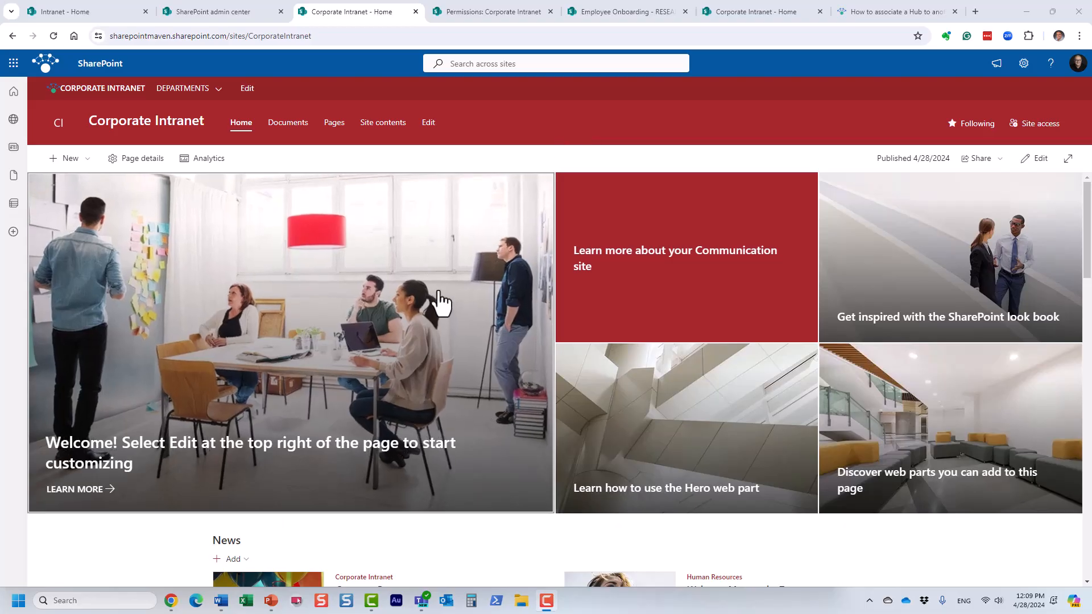
Step: Switch to Microsoft Teams, view the Company Intranet in Viva Connections, and return to the Corporate Intranet home page in Chrome
{"action": "scroll", "coordinate": [441, 302], "scroll_direction": "down", "scroll_amount": 3}
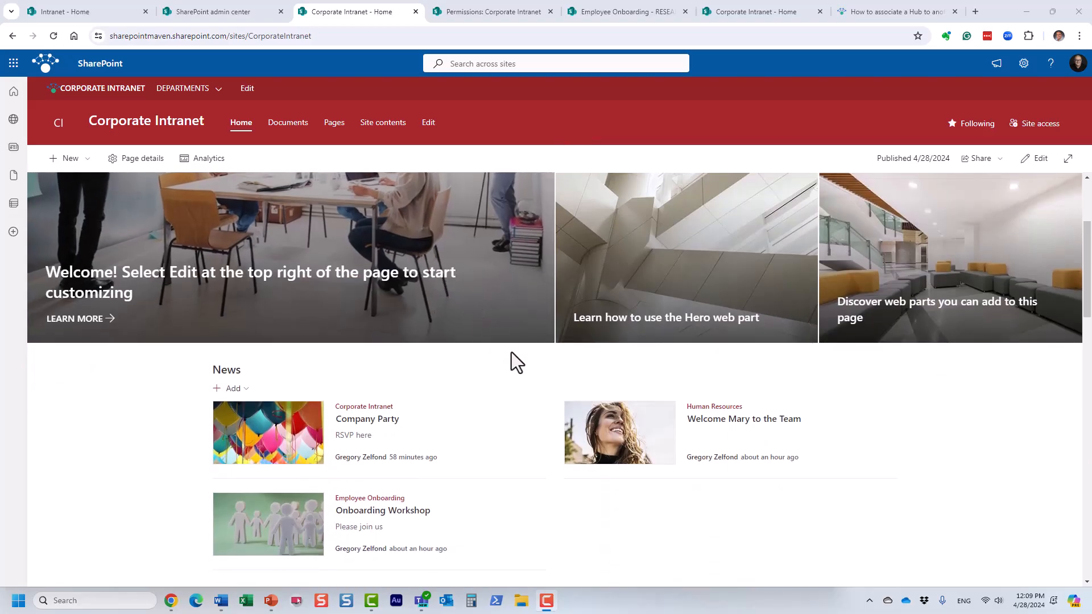
{"action": "scroll", "coordinate": [514, 360], "scroll_direction": "up", "scroll_amount": 3}
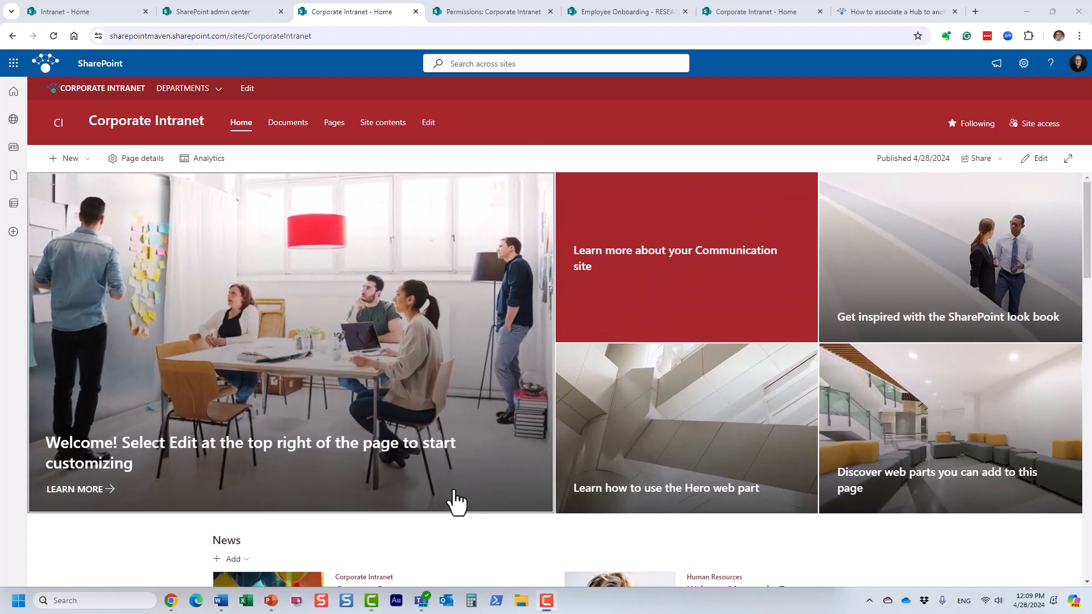
{"action": "left_click", "coordinate": [422, 601]}
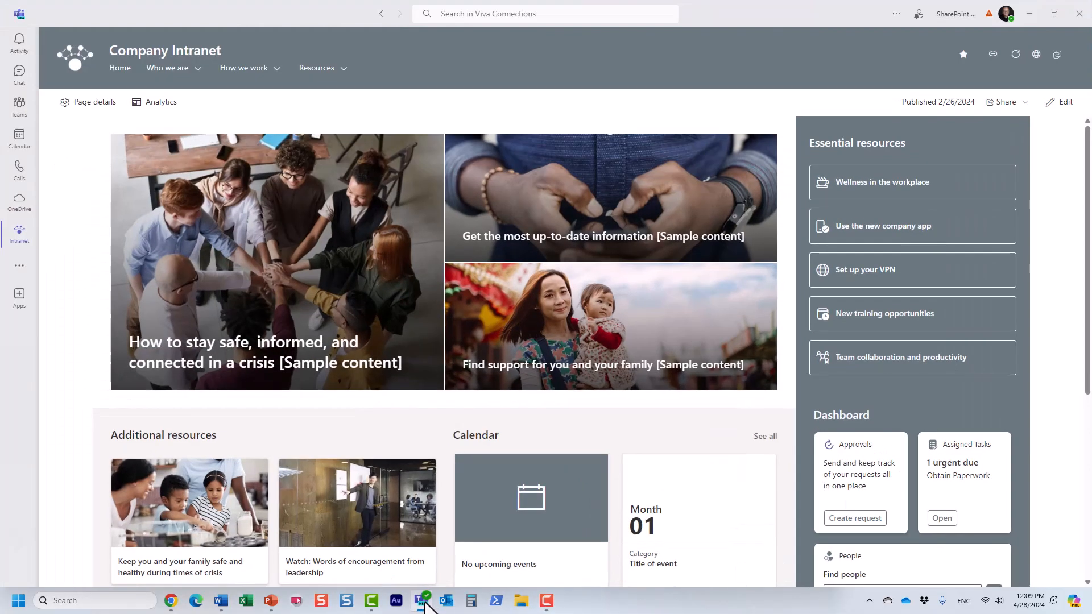
{"action": "left_click", "coordinate": [19, 107]}
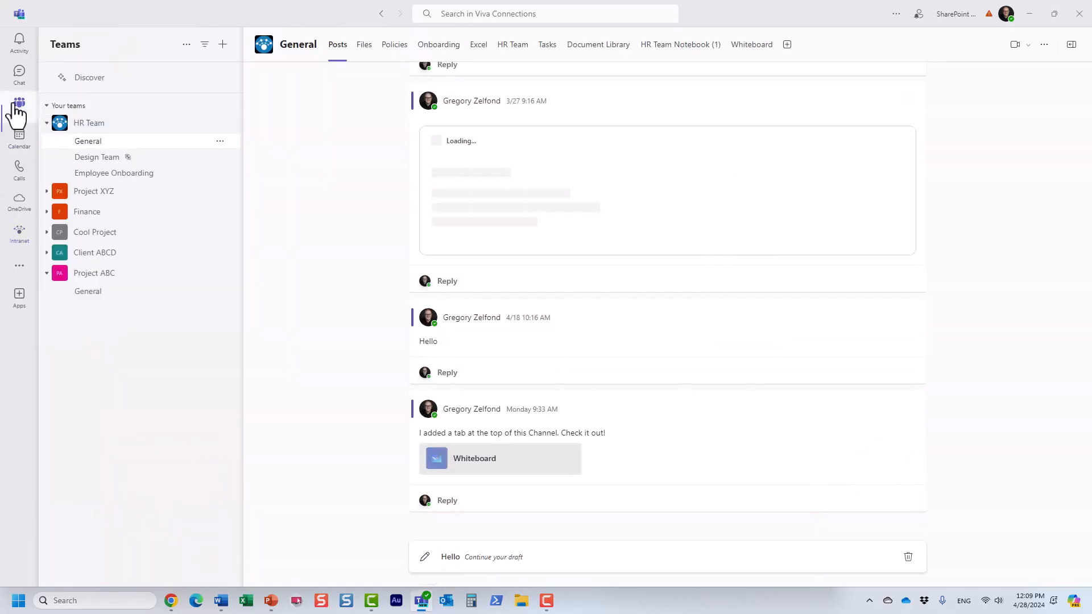
{"action": "left_click", "coordinate": [16, 238]}
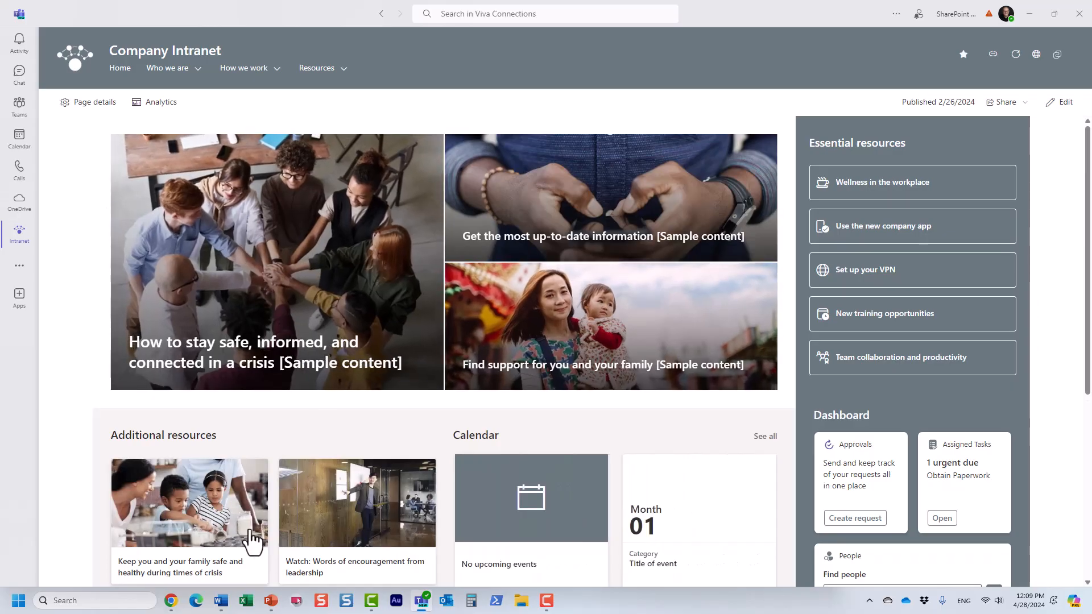
{"action": "mouse_move", "coordinate": [172, 603]}
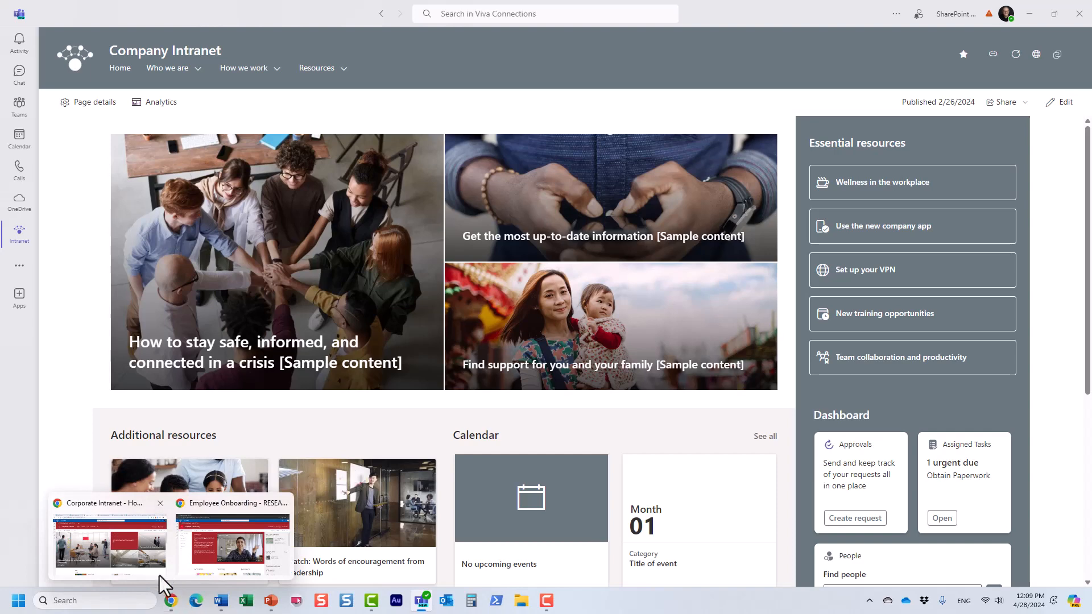
{"action": "left_click", "coordinate": [154, 555]}
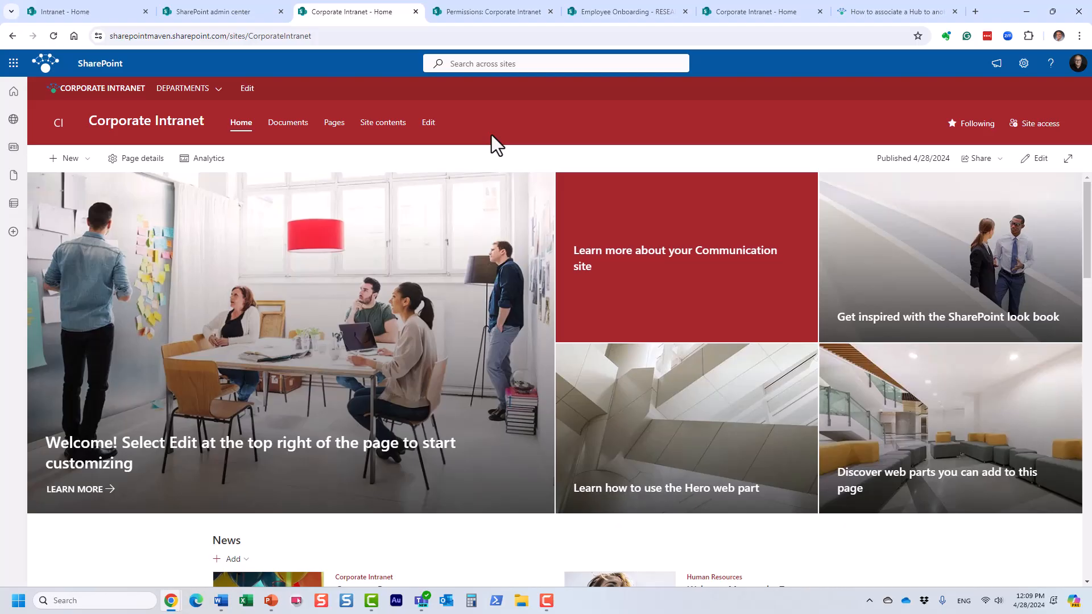
Step: Open the Microsoft 365 admin center from the SharePoint admin center and go to the Viva Connections experiences management page
{"action": "left_click", "coordinate": [191, 14]}
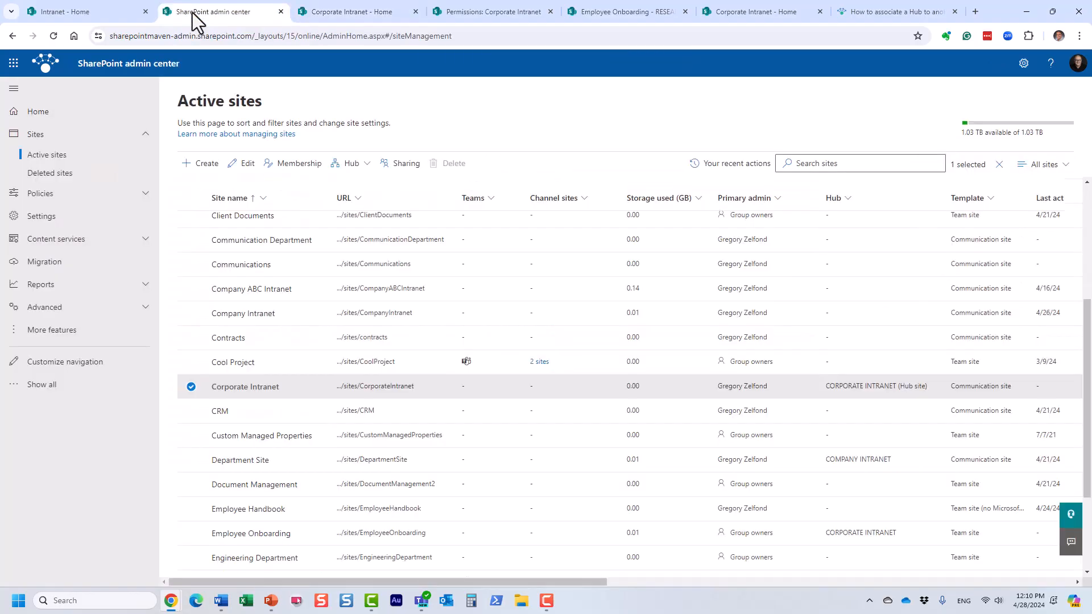
{"action": "left_click", "coordinate": [14, 64]}
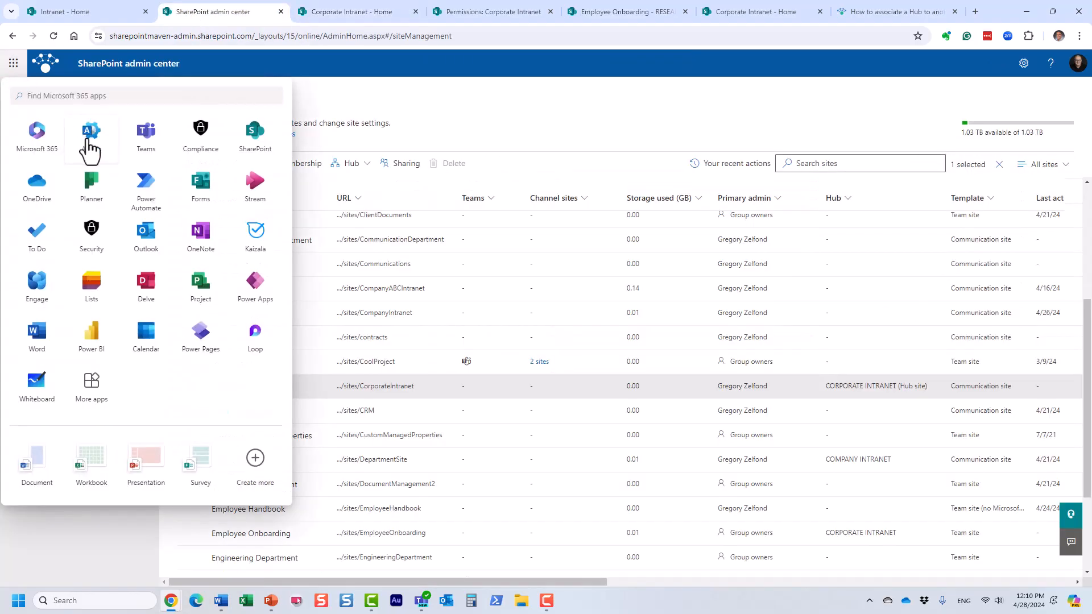
{"action": "left_click", "coordinate": [86, 139]}
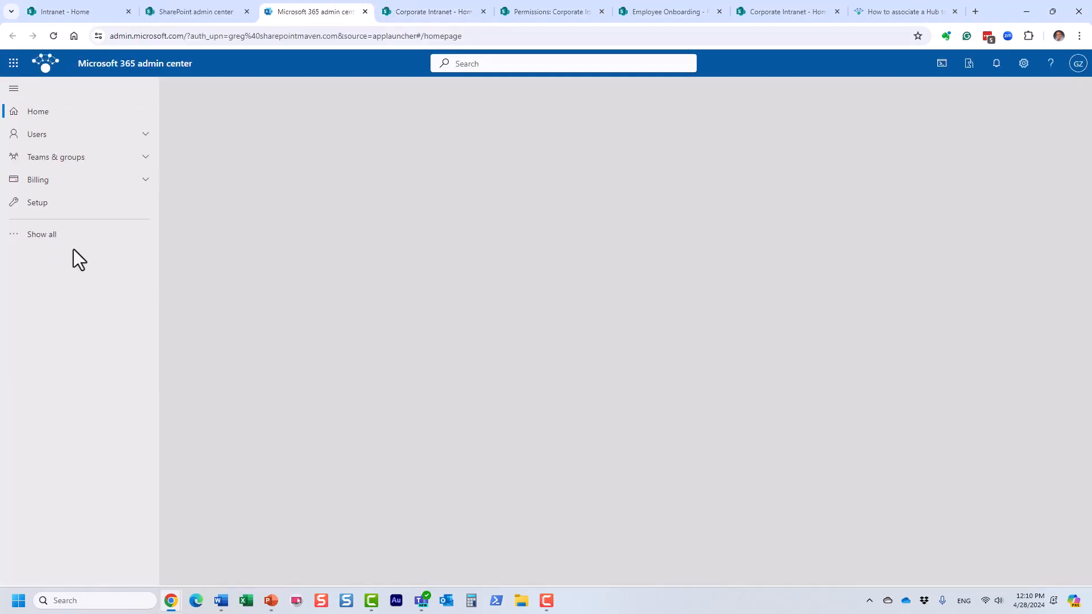
{"action": "left_click", "coordinate": [50, 235]}
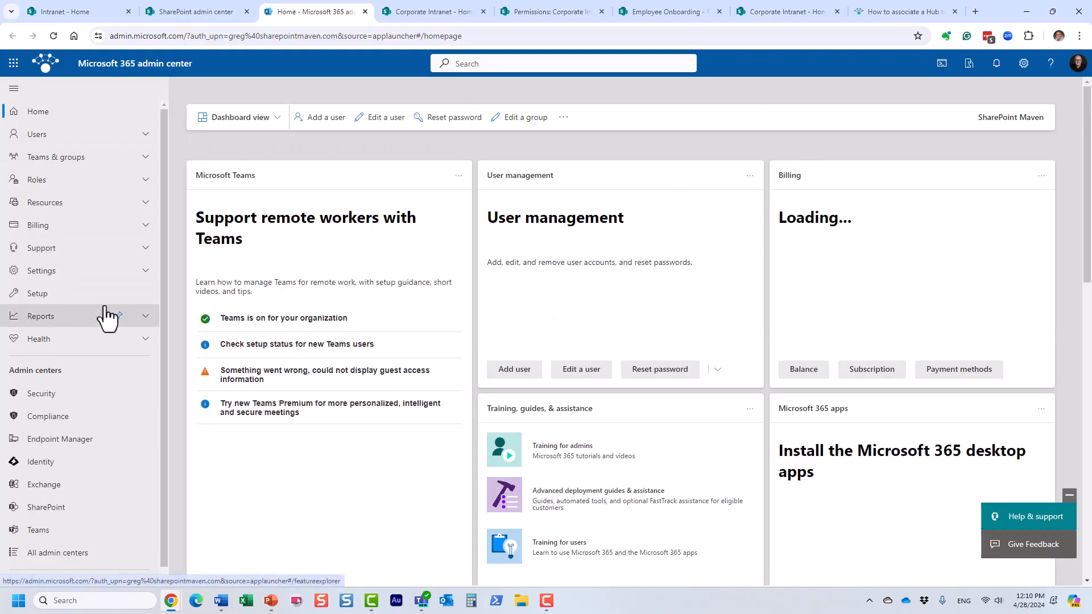
{"action": "left_click", "coordinate": [73, 272]}
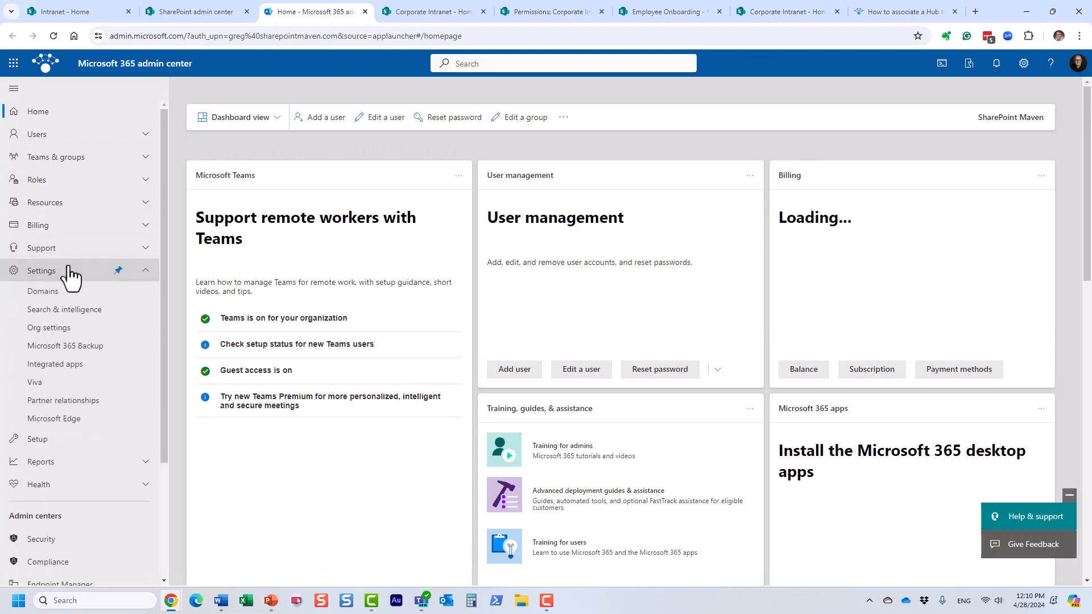
{"action": "left_click", "coordinate": [57, 383]}
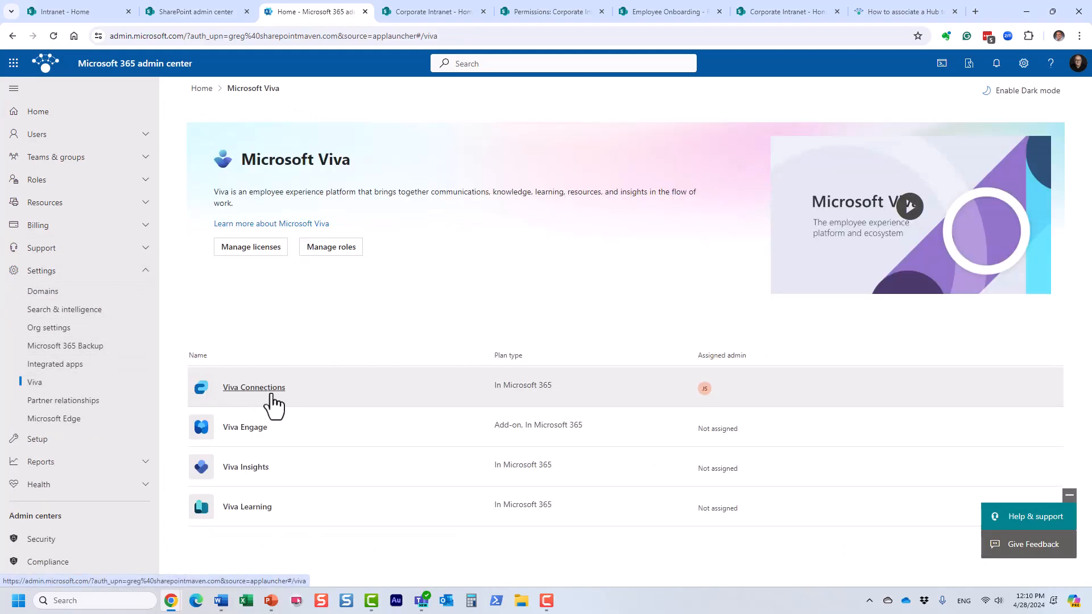
{"action": "left_click", "coordinate": [271, 393]}
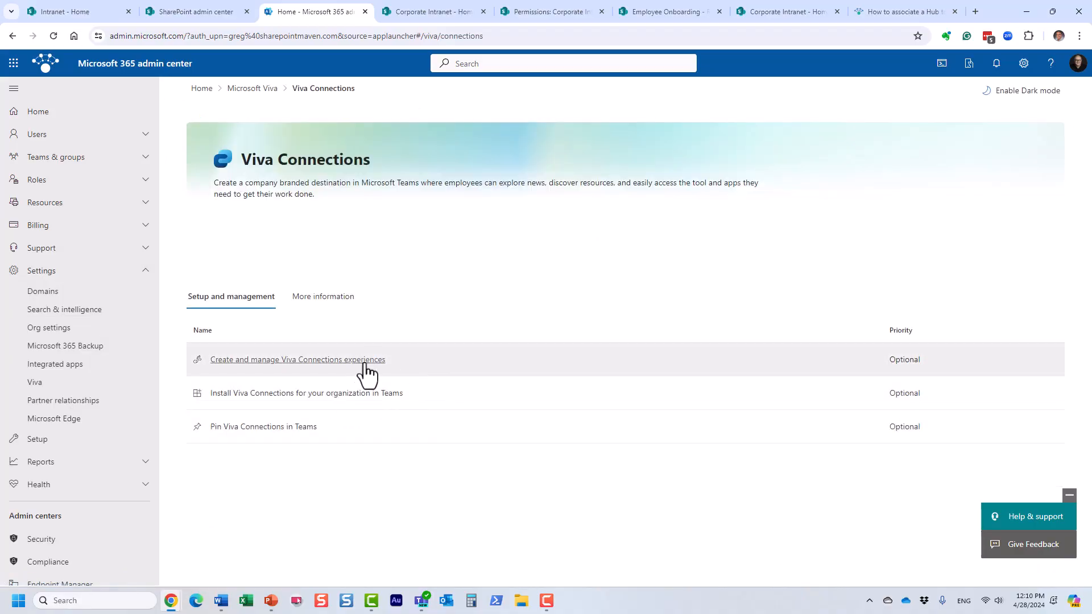
{"action": "left_click", "coordinate": [365, 364]}
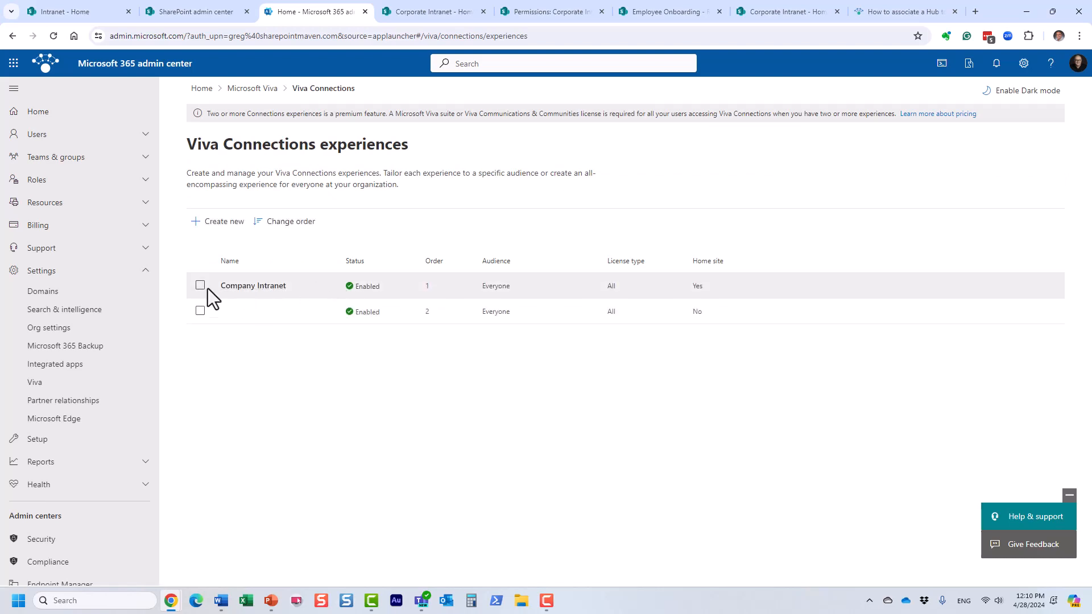
Step: Select the Company Intranet experience, review the experience types offered for a new Viva Connections experience, and exit without creating one
{"action": "left_click", "coordinate": [199, 285]}
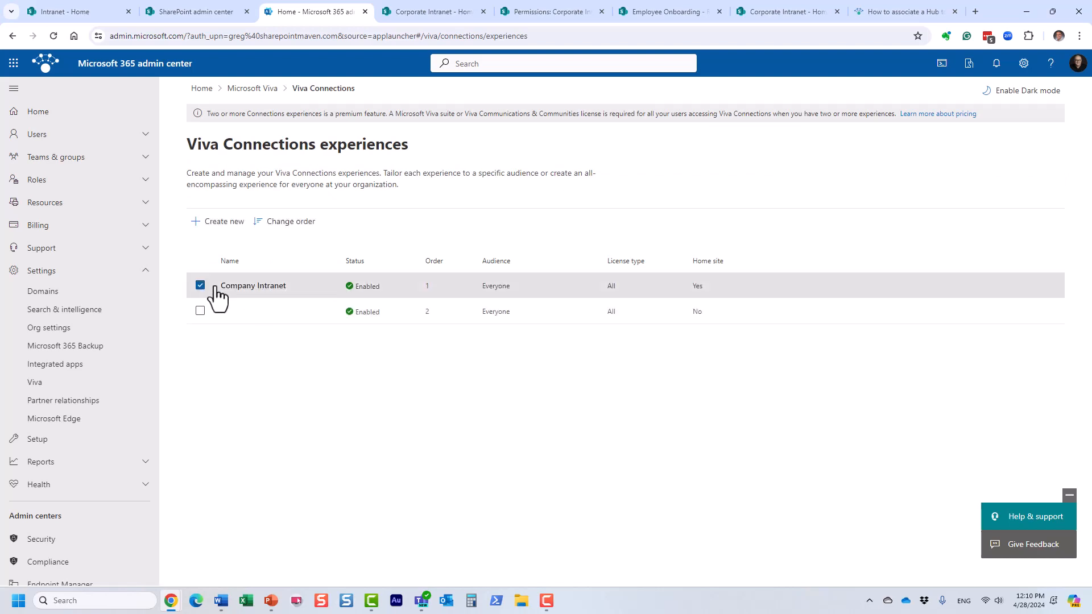
{"action": "left_click", "coordinate": [231, 228]}
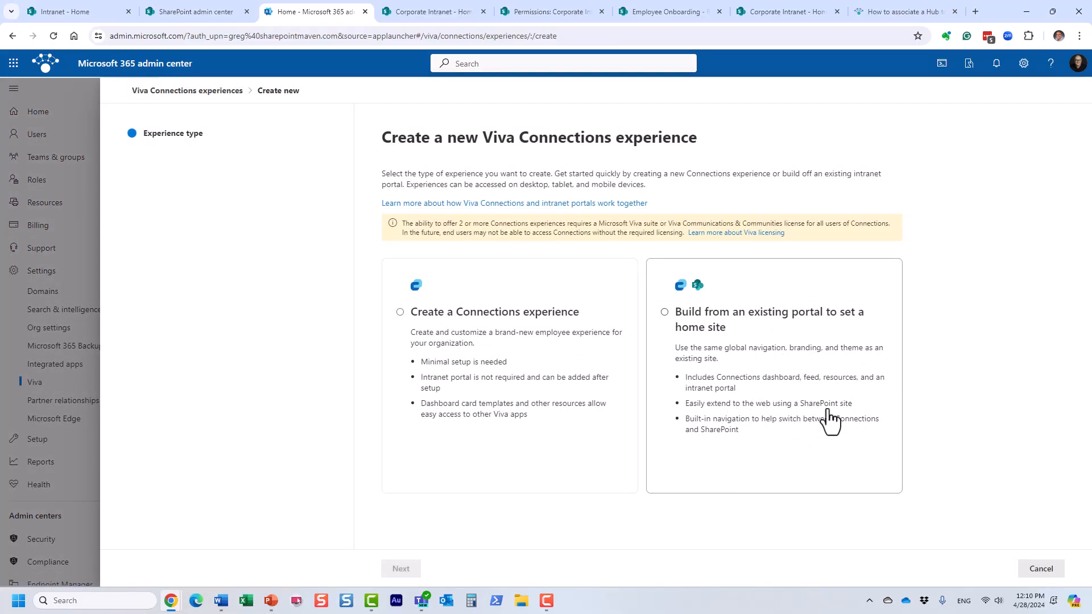
{"action": "left_click", "coordinate": [1054, 569]}
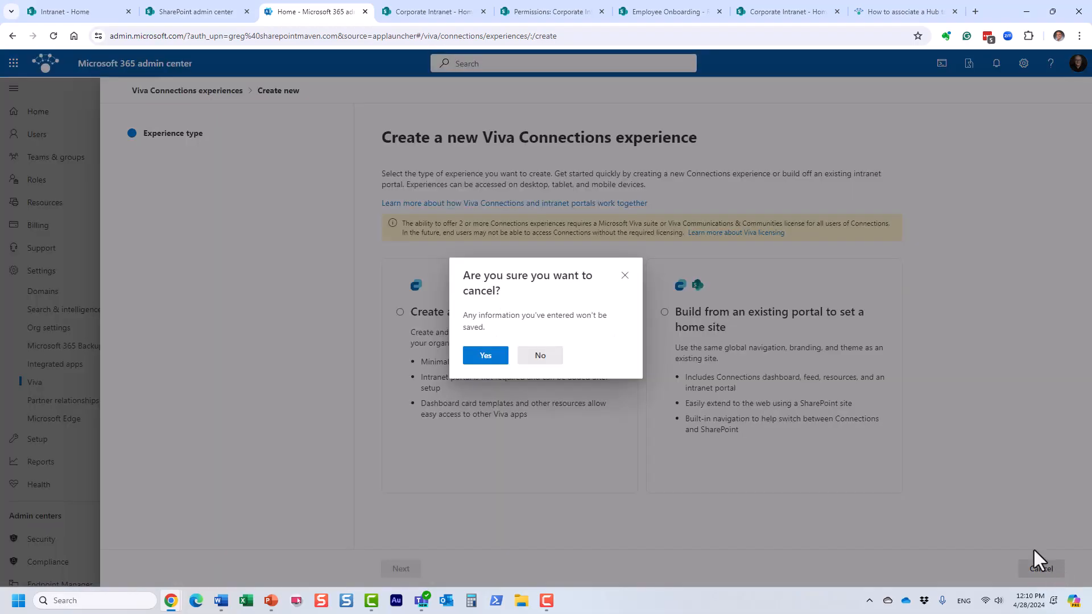
{"action": "left_click", "coordinate": [485, 356]}
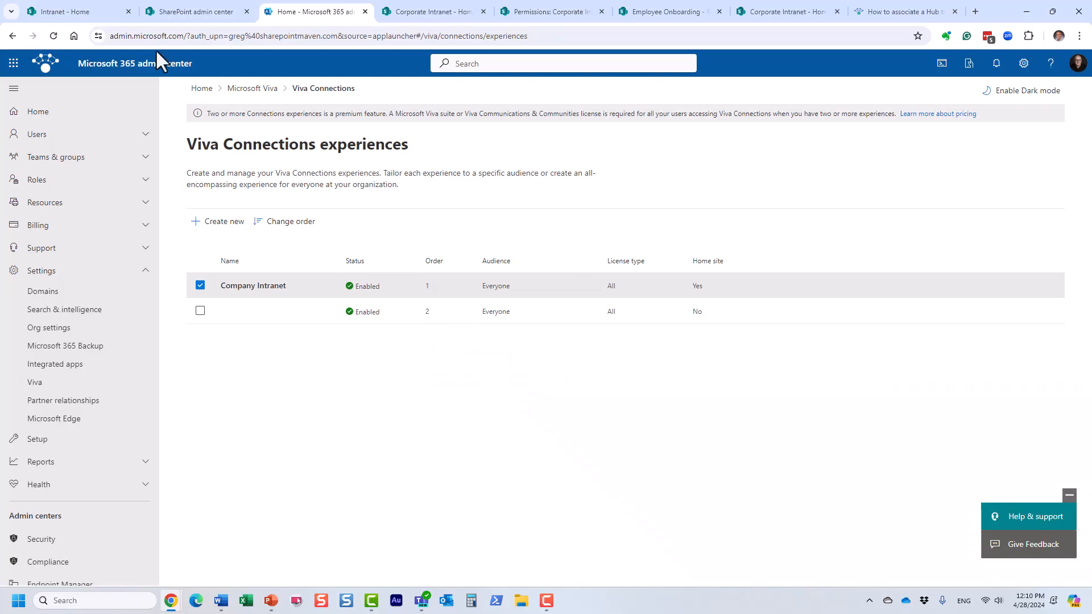
Step: Return to the Corporate Intranet site, view the links under DEPARTMENTS, and reload the home page from the hub navigation
{"action": "left_click", "coordinate": [417, 13]}
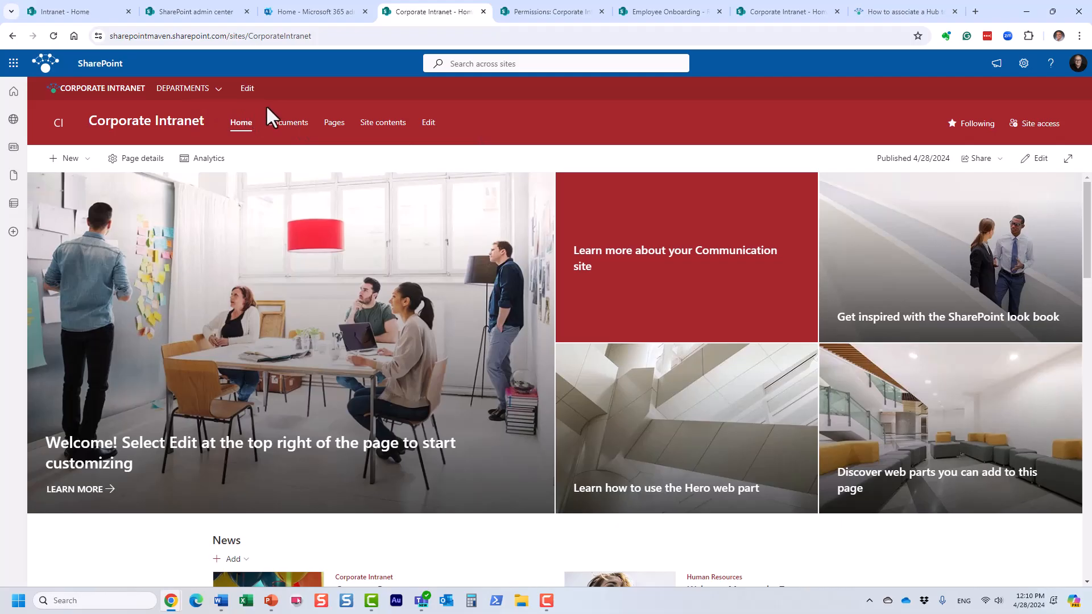
{"action": "mouse_move", "coordinate": [186, 92]}
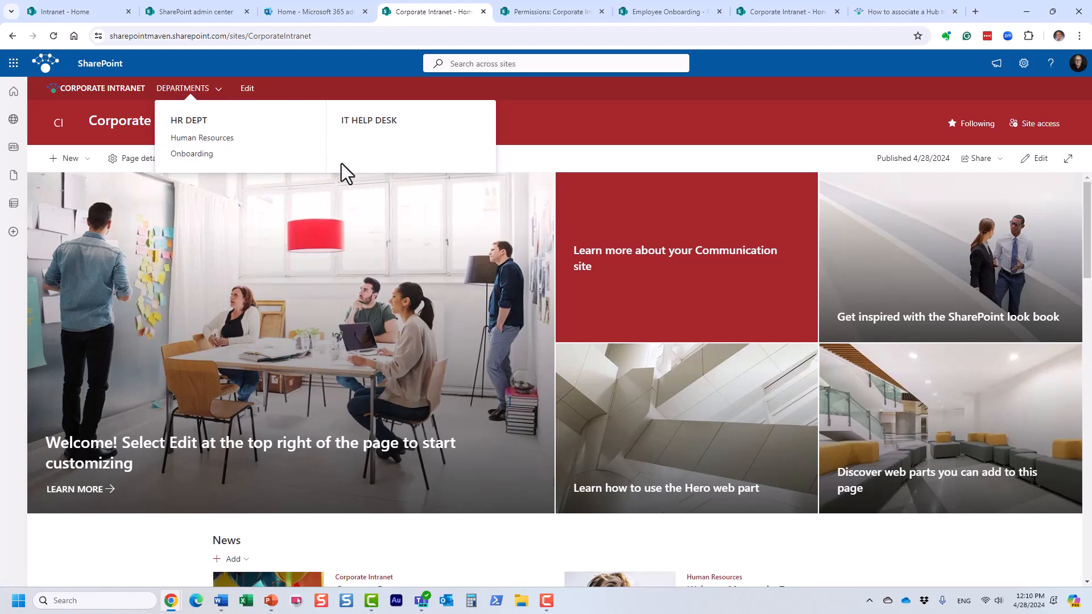
{"action": "left_click", "coordinate": [99, 91]}
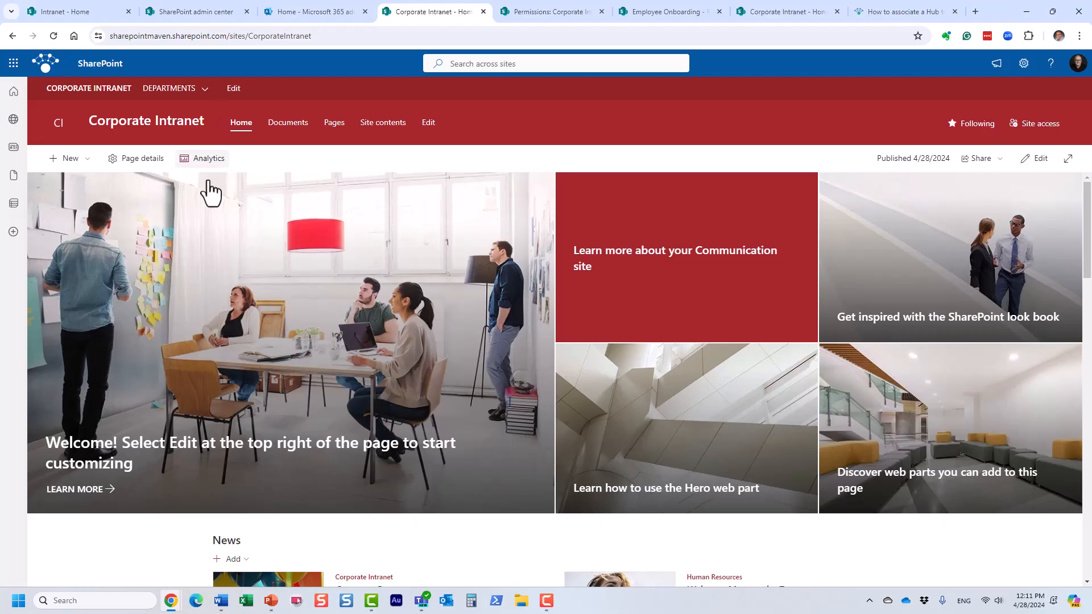
Step: View the Company Intranet in Microsoft Teams again, then inspect the matching global navigation in SharePoint from the Corporate Intranet site
{"action": "left_click", "coordinate": [424, 601]}
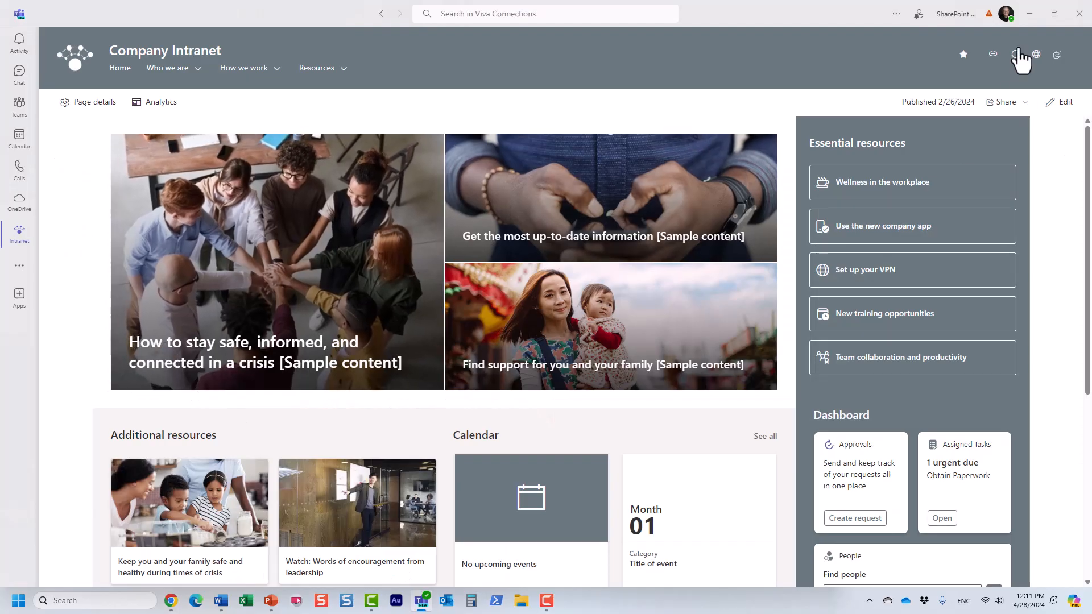
{"action": "left_click", "coordinate": [1030, 15]}
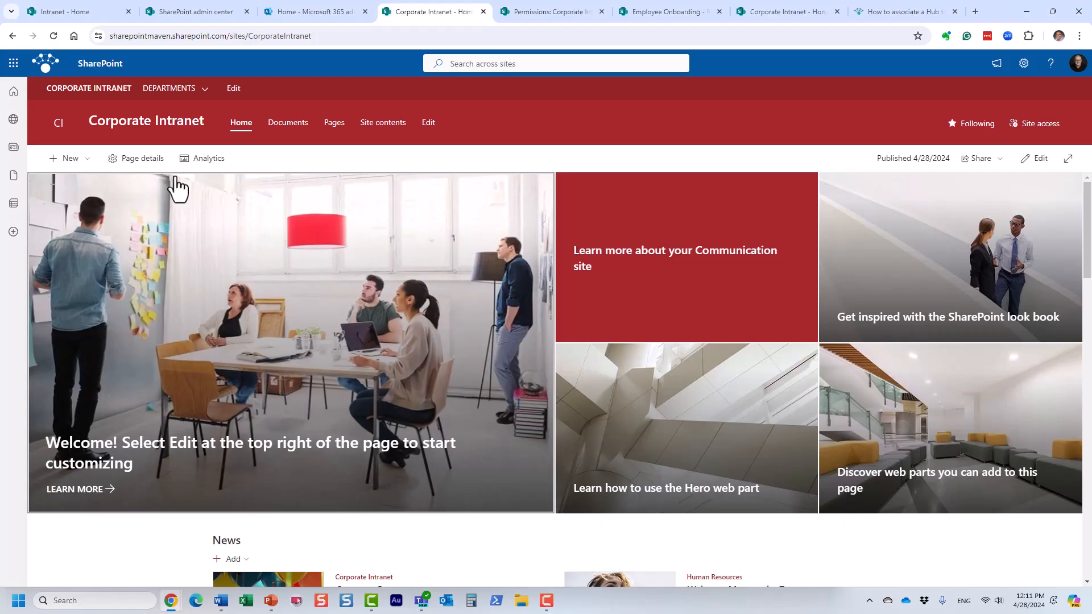
{"action": "left_click", "coordinate": [12, 91]}
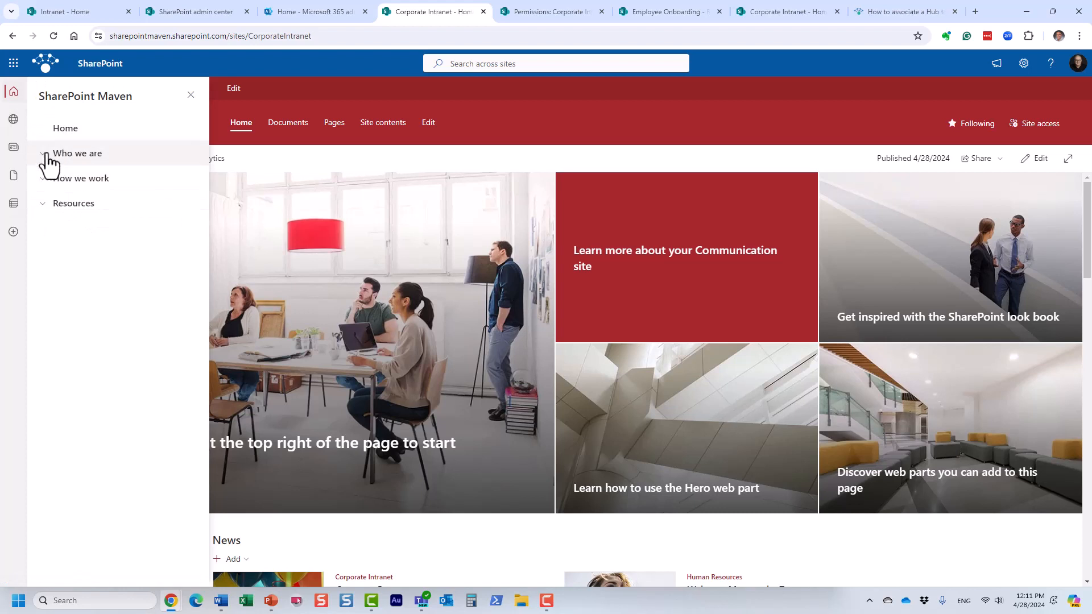
{"action": "left_click", "coordinate": [303, 103]}
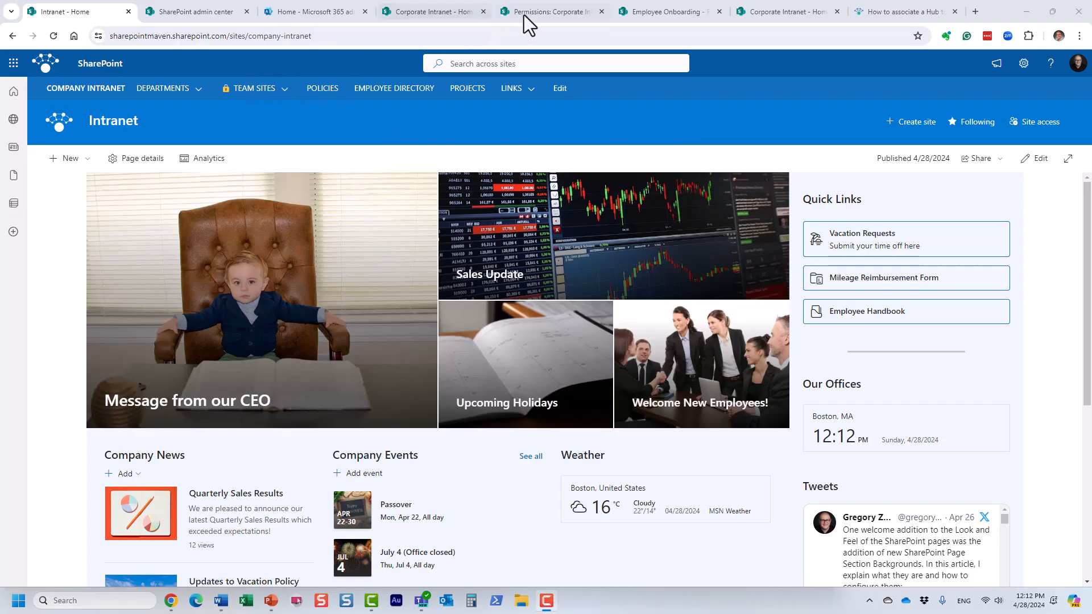
Step: Switch to the Employee Onboarding site and open its site usage analytics
{"action": "left_click", "coordinate": [654, 11]}
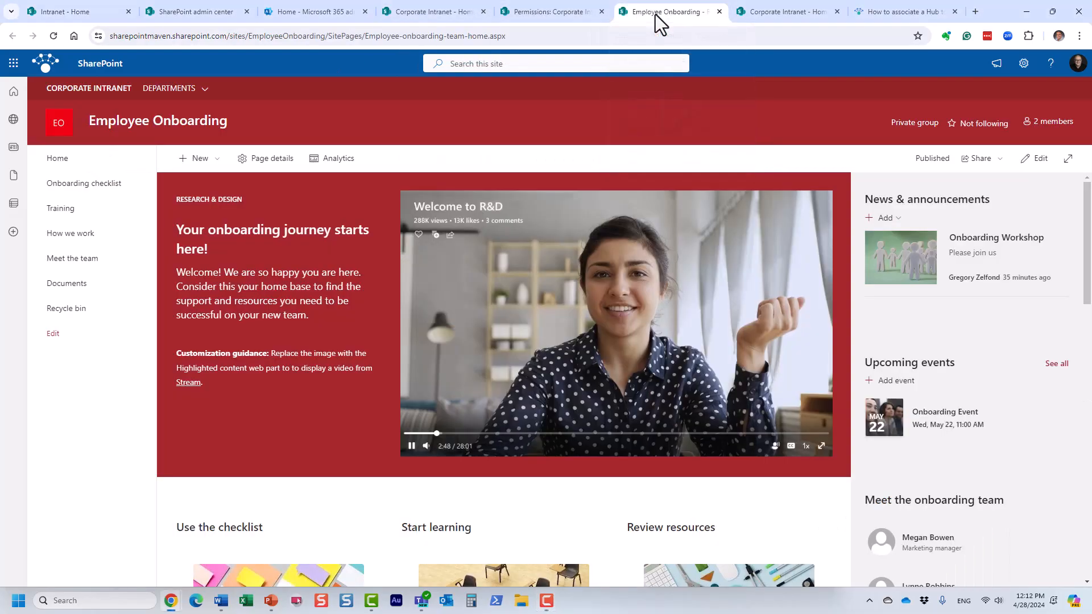
{"action": "left_click", "coordinate": [1026, 68]}
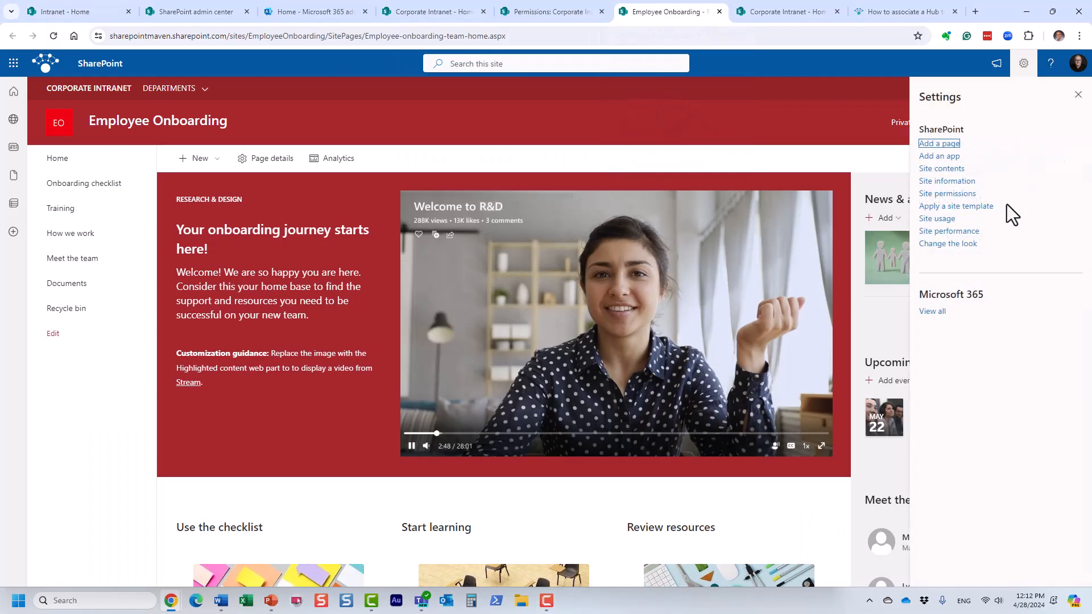
{"action": "left_click", "coordinate": [944, 219]}
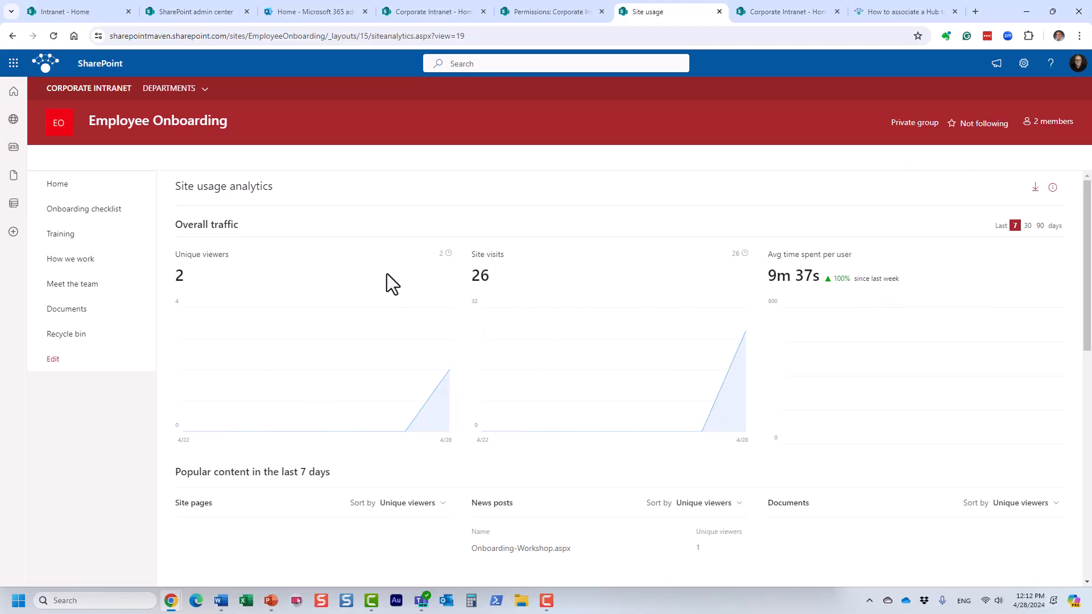
Step: Open the usage analytics of the Intranet hub site and switch the report from hub usage data to site usage data
{"action": "left_click", "coordinate": [117, 9]}
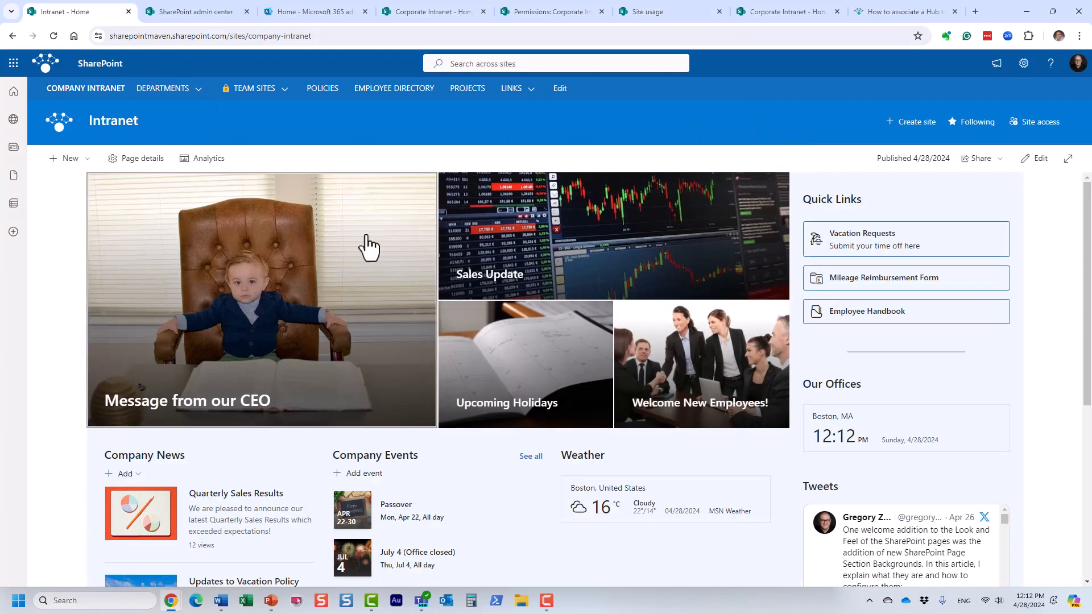
{"action": "left_click", "coordinate": [163, 89]}
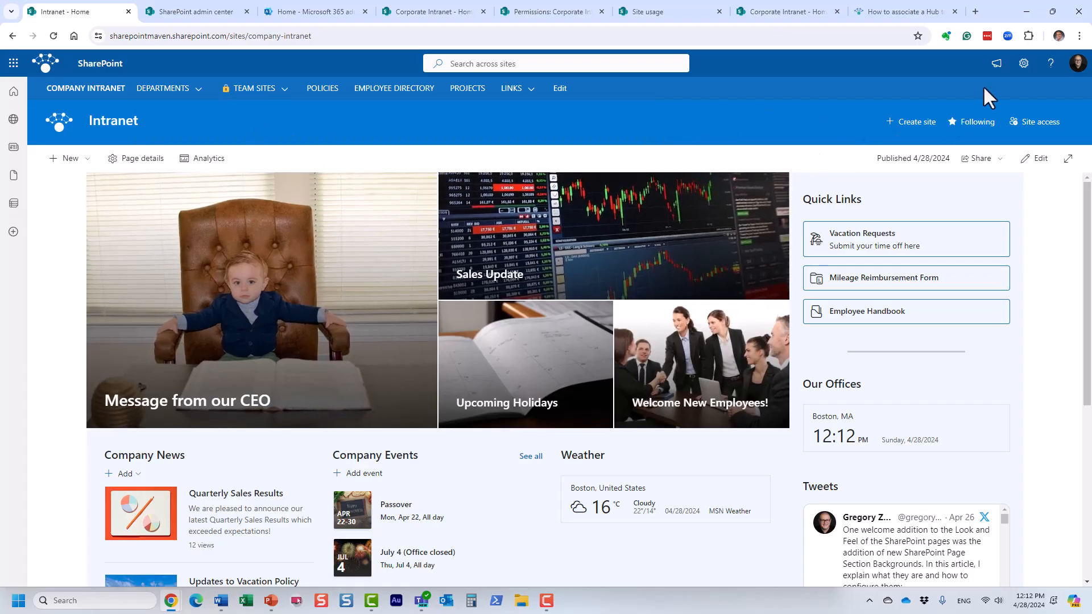
{"action": "left_click", "coordinate": [1023, 64]}
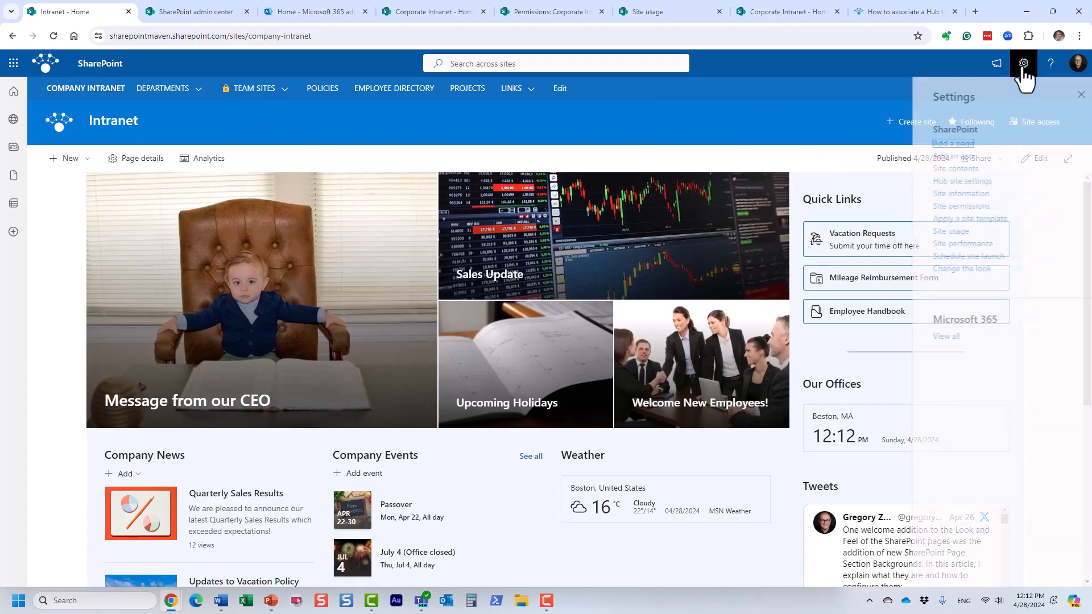
{"action": "left_click", "coordinate": [954, 232]}
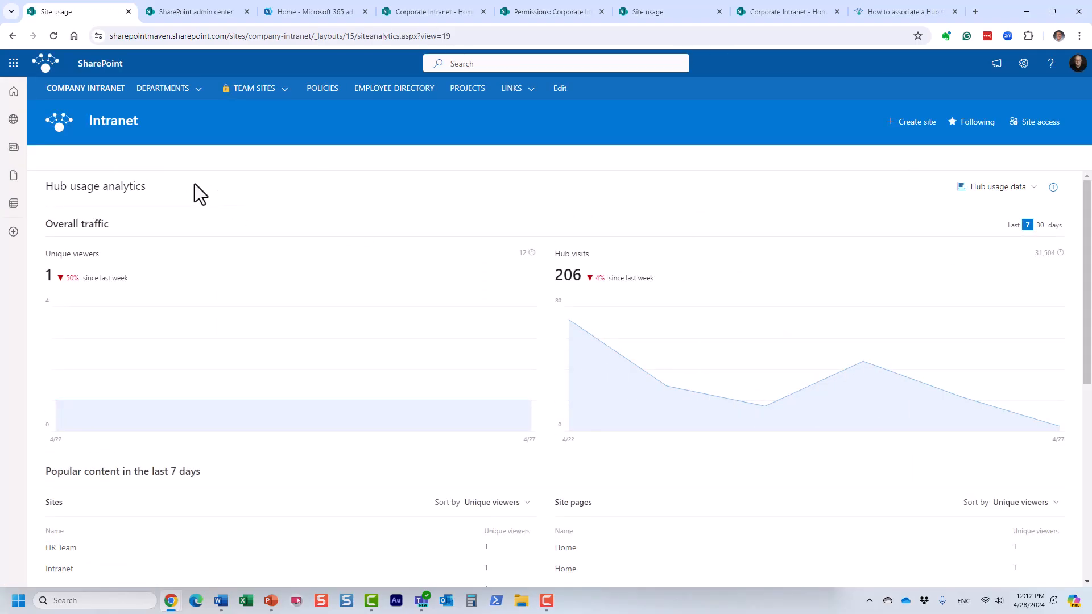
{"action": "left_click", "coordinate": [1033, 187]}
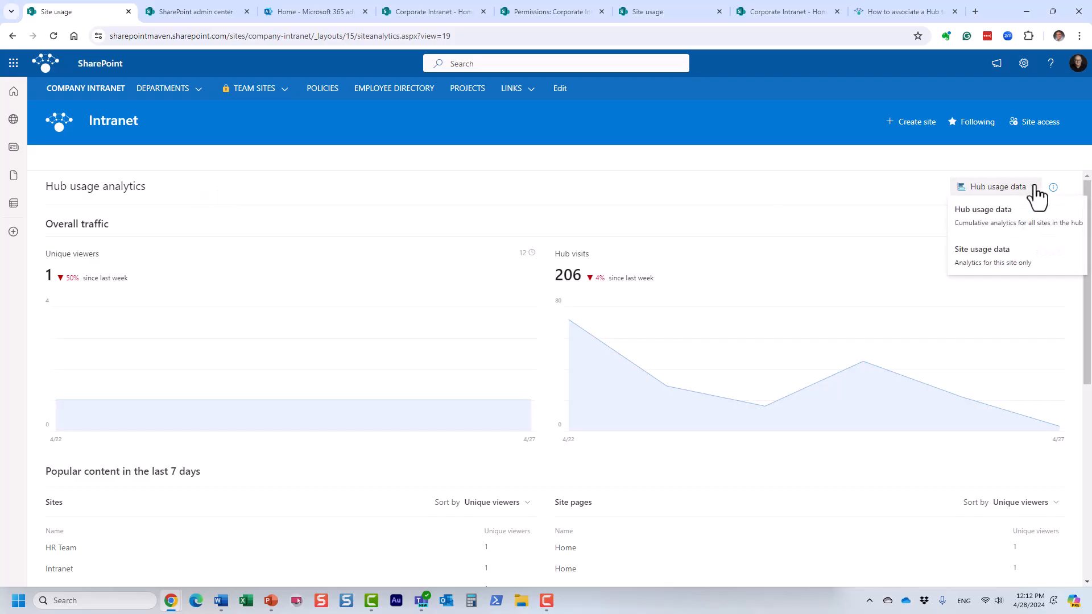
{"action": "left_click", "coordinate": [1020, 267]}
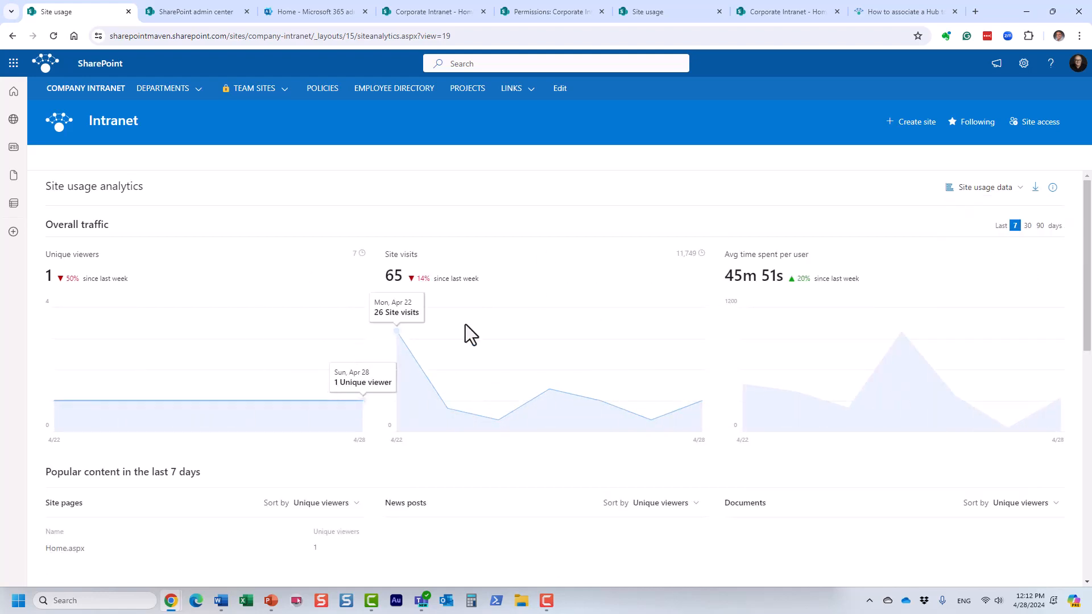
Step: Switch the Intranet site's analytics report to hub usage data and look over the whole report
{"action": "left_click", "coordinate": [994, 188]}
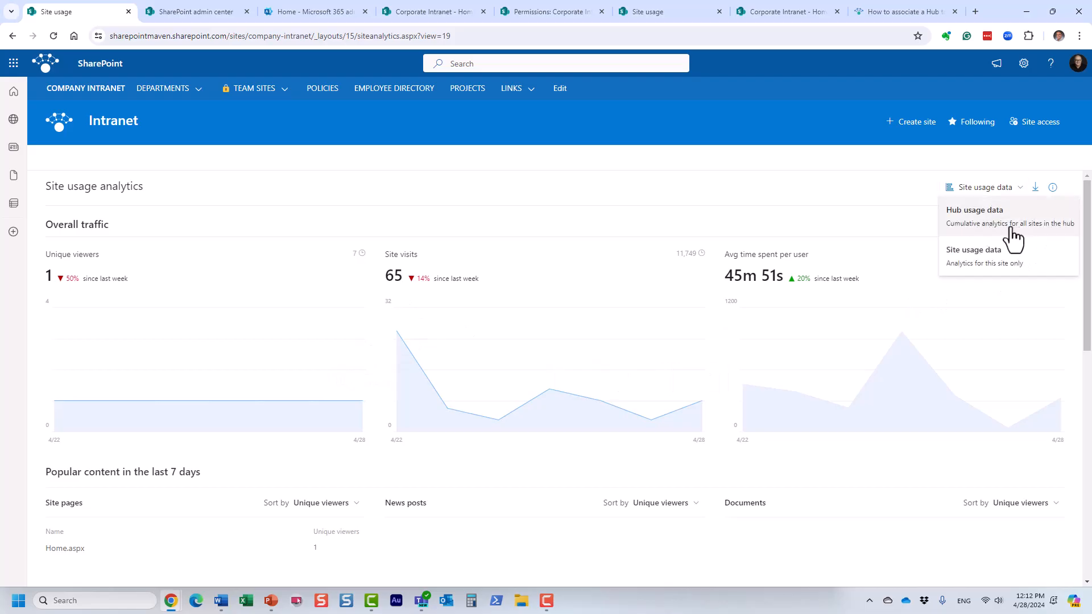
{"action": "left_click", "coordinate": [1012, 227]}
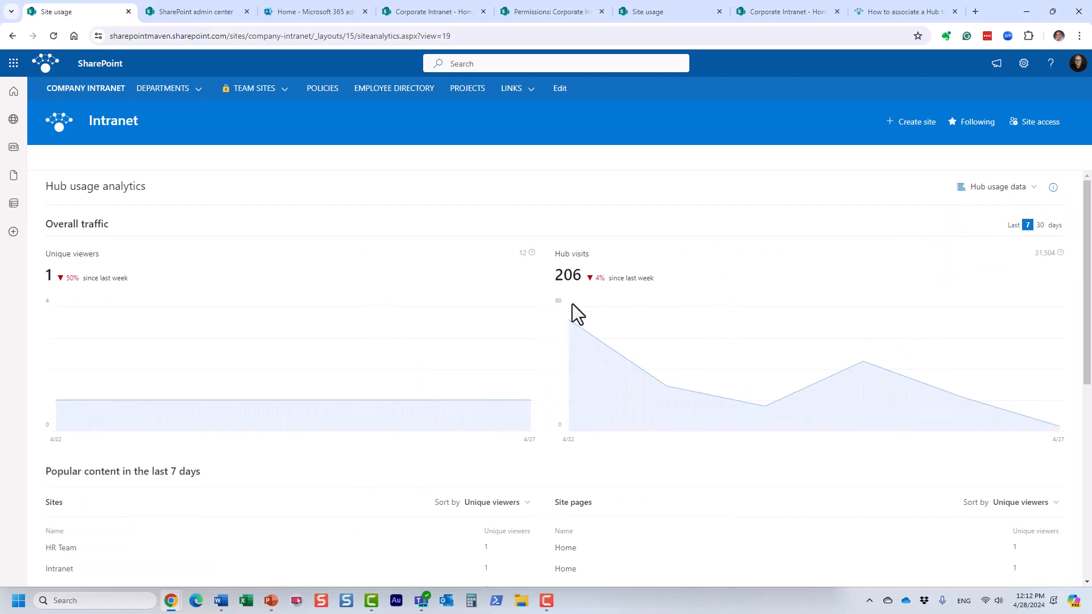
{"action": "scroll", "coordinate": [361, 296], "scroll_direction": "down", "scroll_amount": 7}
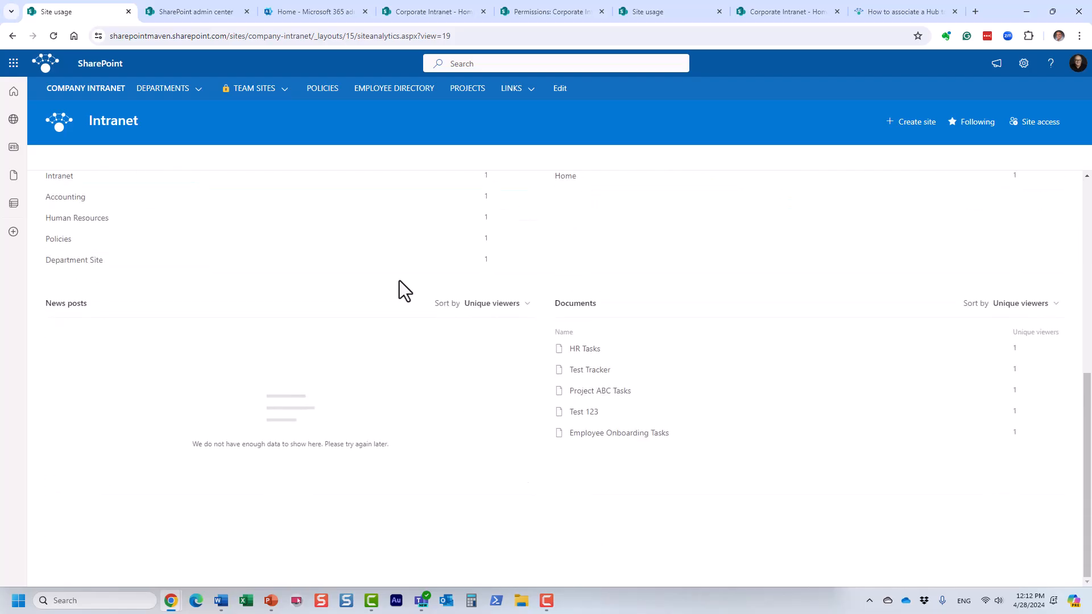
{"action": "scroll", "coordinate": [405, 287], "scroll_direction": "up", "scroll_amount": 1}
{"action": "scroll", "coordinate": [411, 287], "scroll_direction": "up", "scroll_amount": 3}
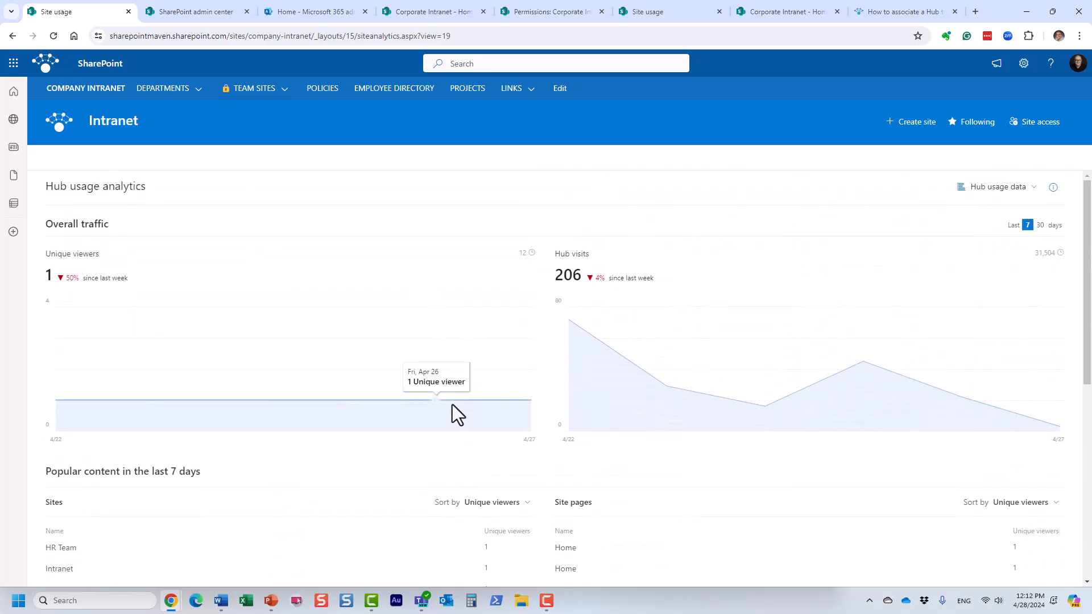
Step: Examine the hub's overall traffic and its popular sites, site pages and documents, and view the available usage report types
{"action": "scroll", "coordinate": [480, 421], "scroll_direction": "down", "scroll_amount": 4}
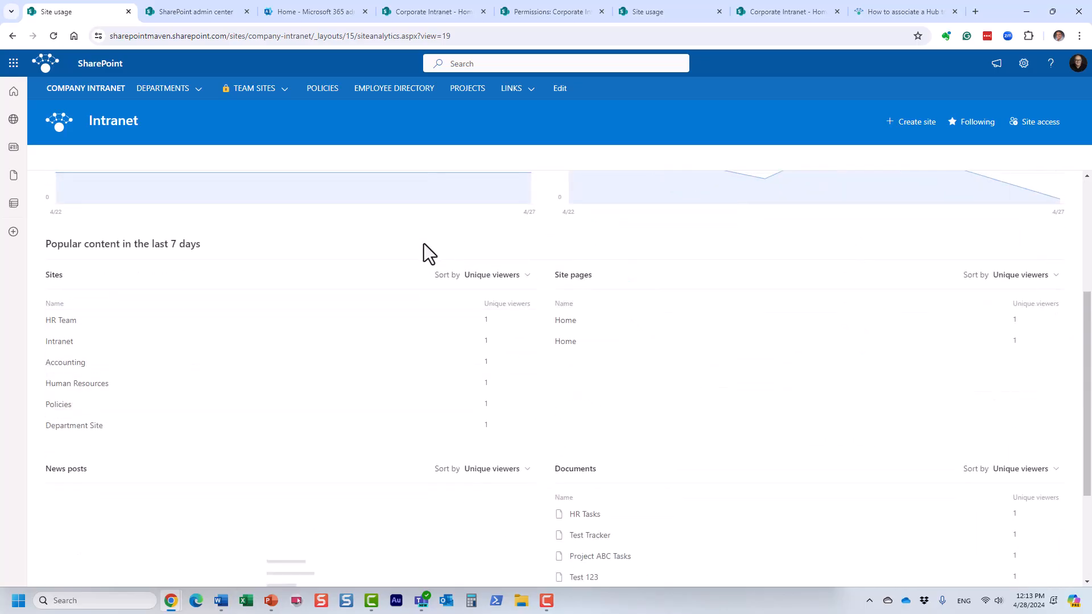
{"action": "scroll", "coordinate": [445, 303], "scroll_direction": "up", "scroll_amount": 4}
{"action": "scroll", "coordinate": [445, 303], "scroll_direction": "down", "scroll_amount": 4}
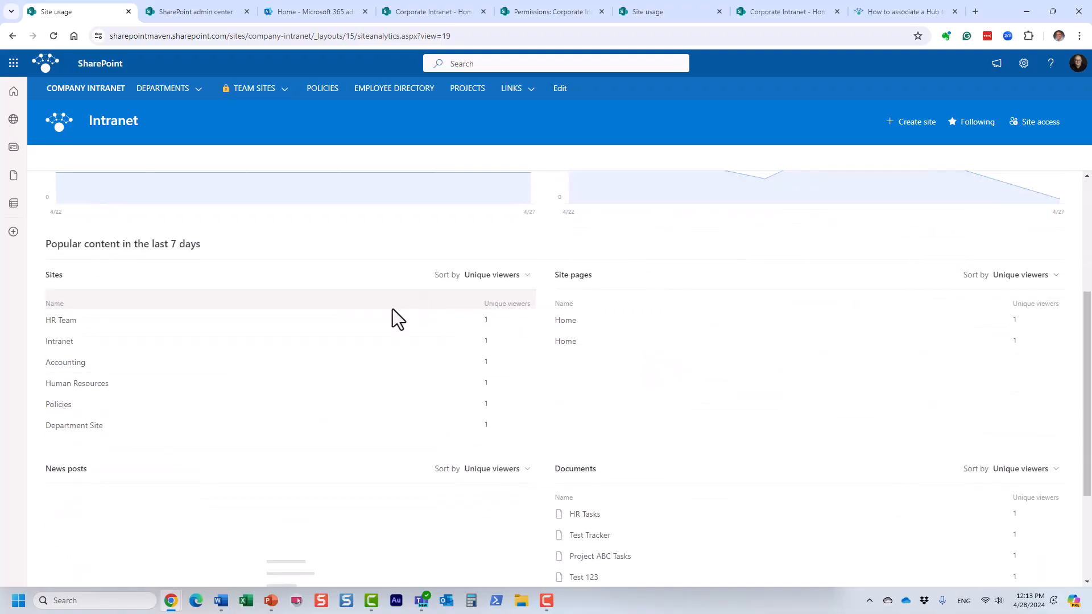
{"action": "scroll", "coordinate": [572, 386], "scroll_direction": "up", "scroll_amount": 1}
{"action": "scroll", "coordinate": [572, 387], "scroll_direction": "up", "scroll_amount": 2}
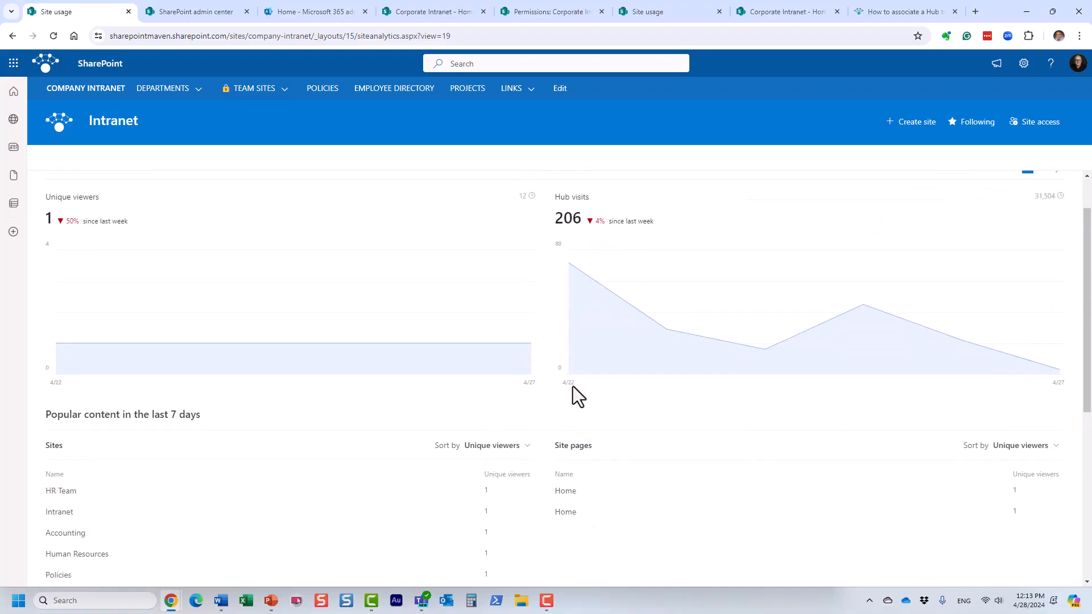
{"action": "scroll", "coordinate": [626, 410], "scroll_direction": "down", "scroll_amount": 4}
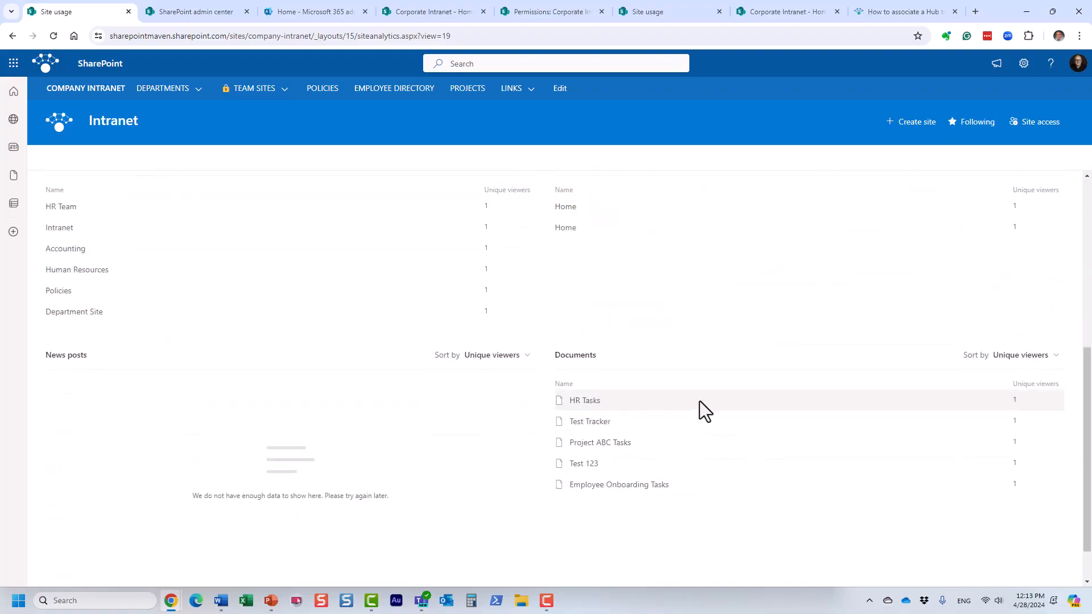
{"action": "scroll", "coordinate": [699, 401], "scroll_direction": "up", "scroll_amount": 3}
{"action": "scroll", "coordinate": [699, 400], "scroll_direction": "up", "scroll_amount": 2}
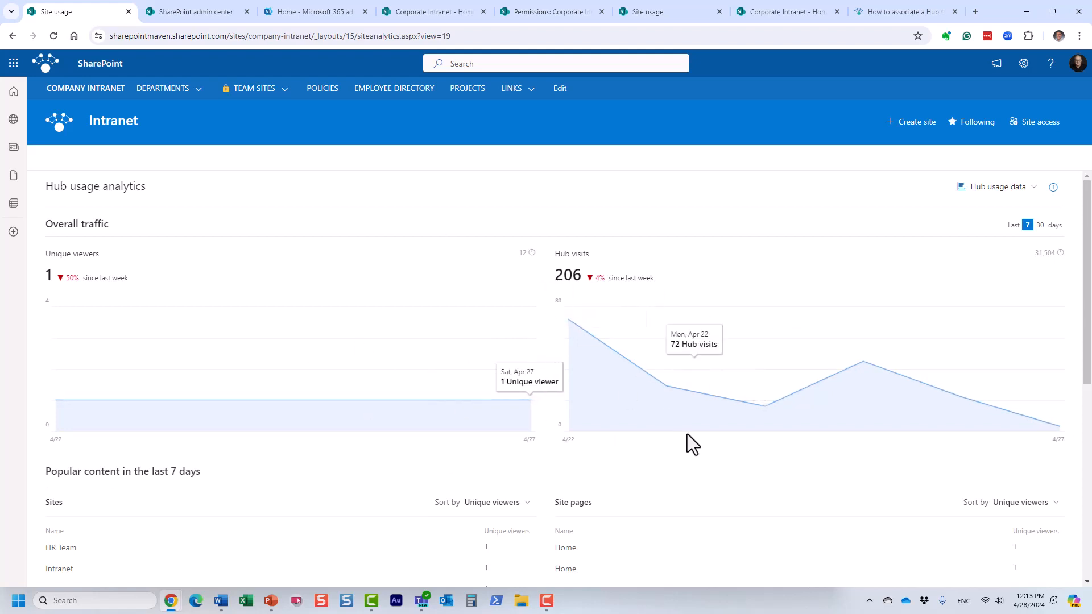
{"action": "left_click", "coordinate": [1032, 196]}
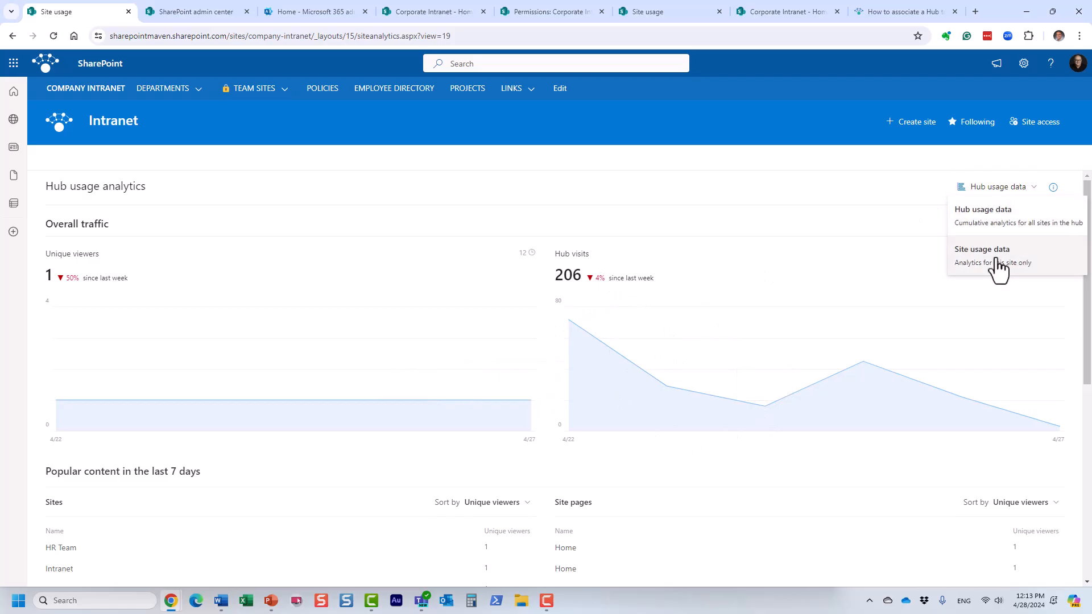
{"action": "left_click", "coordinate": [1048, 154]}
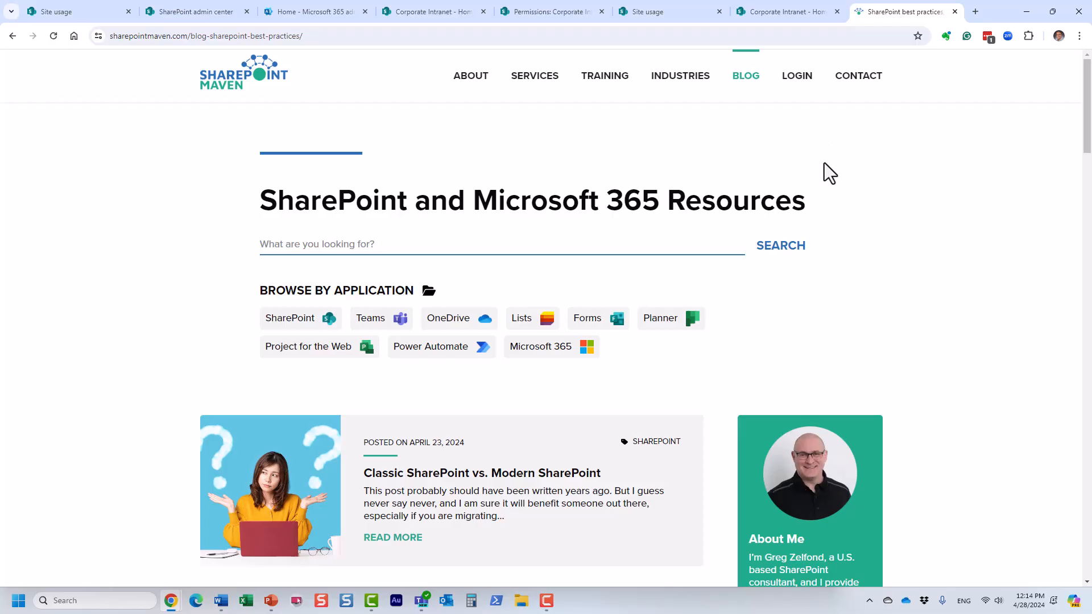
Step: On the SharePoint Maven blog, open the Hub Sites topic and browse its articles
{"action": "mouse_move", "coordinate": [744, 85]}
{"action": "scroll", "coordinate": [908, 261], "scroll_direction": "down", "scroll_amount": 2}
{"action": "scroll", "coordinate": [925, 269], "scroll_direction": "down", "scroll_amount": 16}
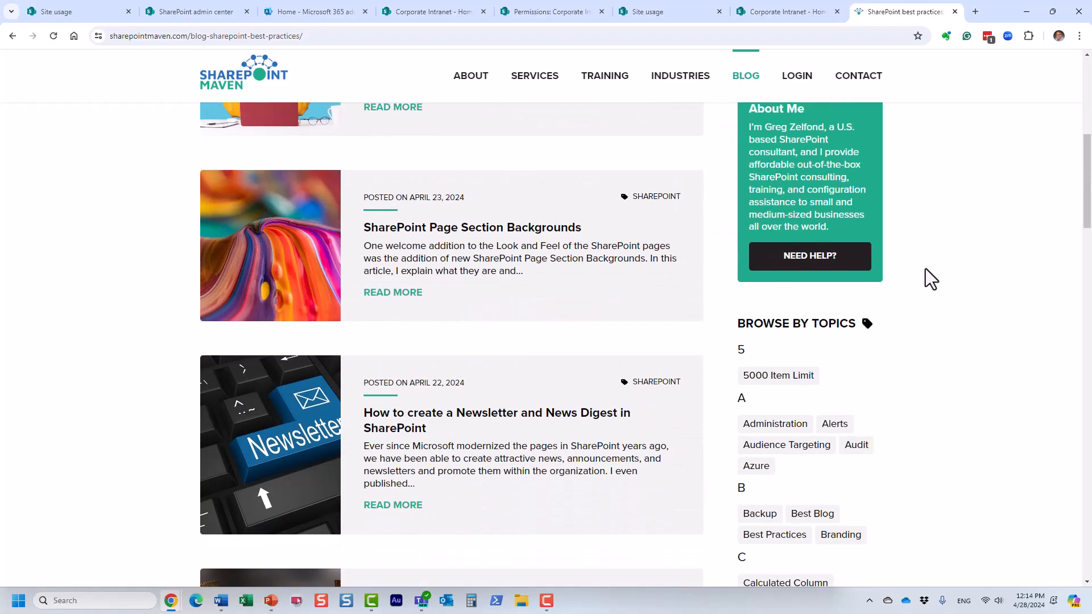
{"action": "scroll", "coordinate": [929, 274], "scroll_direction": "down", "scroll_amount": 3}
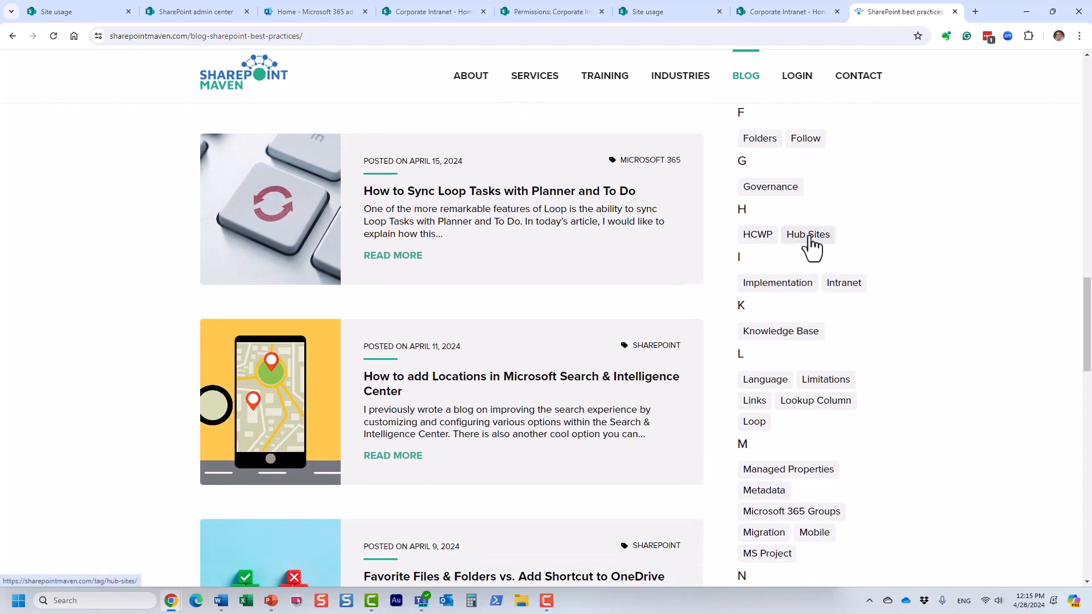
{"action": "left_click", "coordinate": [808, 236]}
{"action": "scroll", "coordinate": [919, 275], "scroll_direction": "down", "scroll_amount": 4}
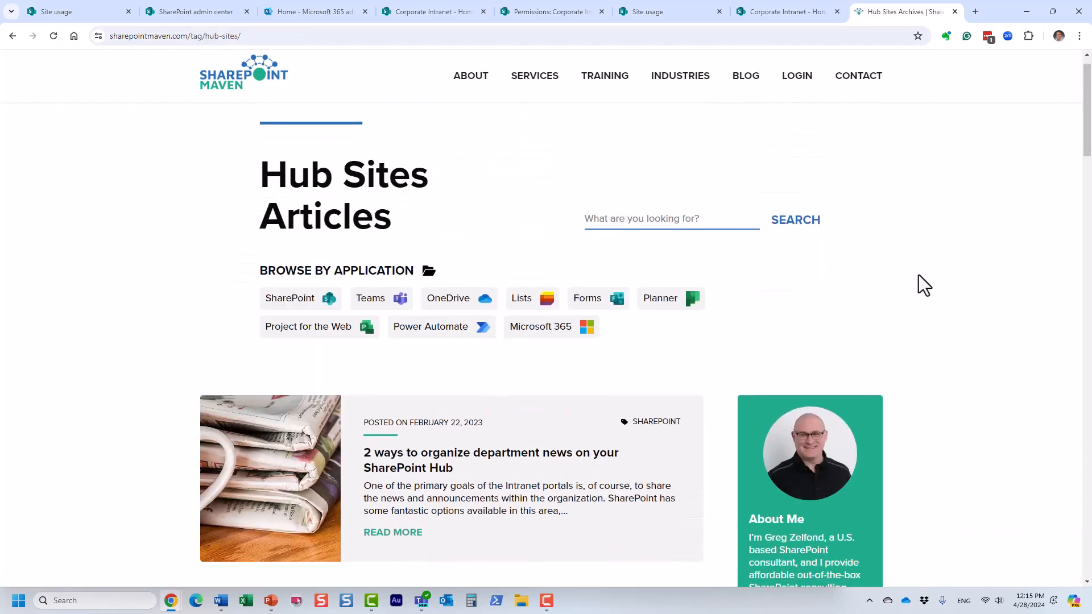
{"action": "scroll", "coordinate": [919, 275], "scroll_direction": "down", "scroll_amount": 12}
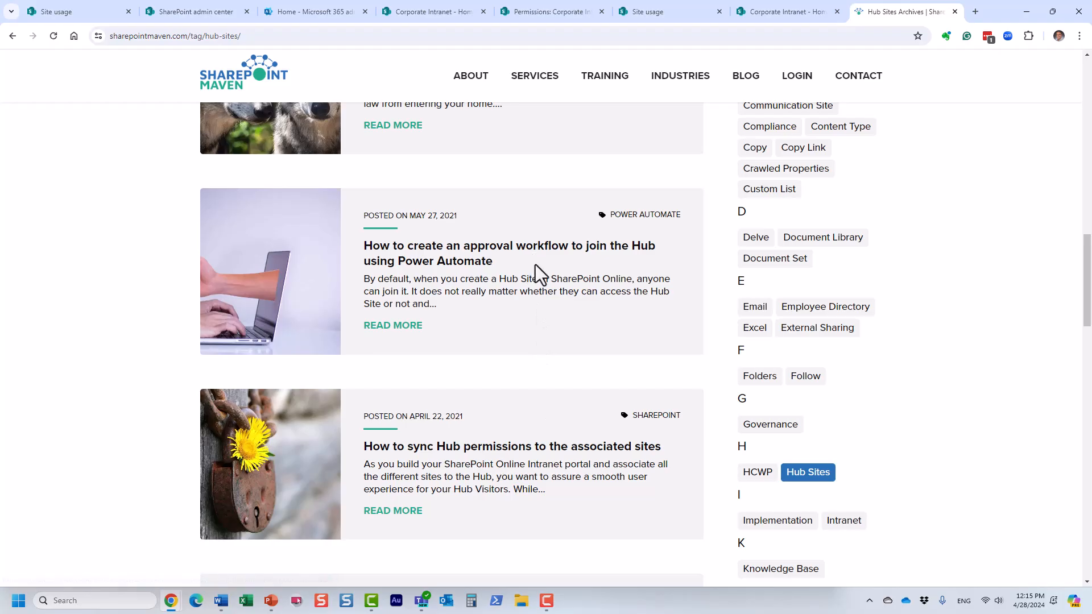
{"action": "scroll", "coordinate": [537, 265], "scroll_direction": "up", "scroll_amount": 4}
{"action": "scroll", "coordinate": [554, 296], "scroll_direction": "up", "scroll_amount": 10}
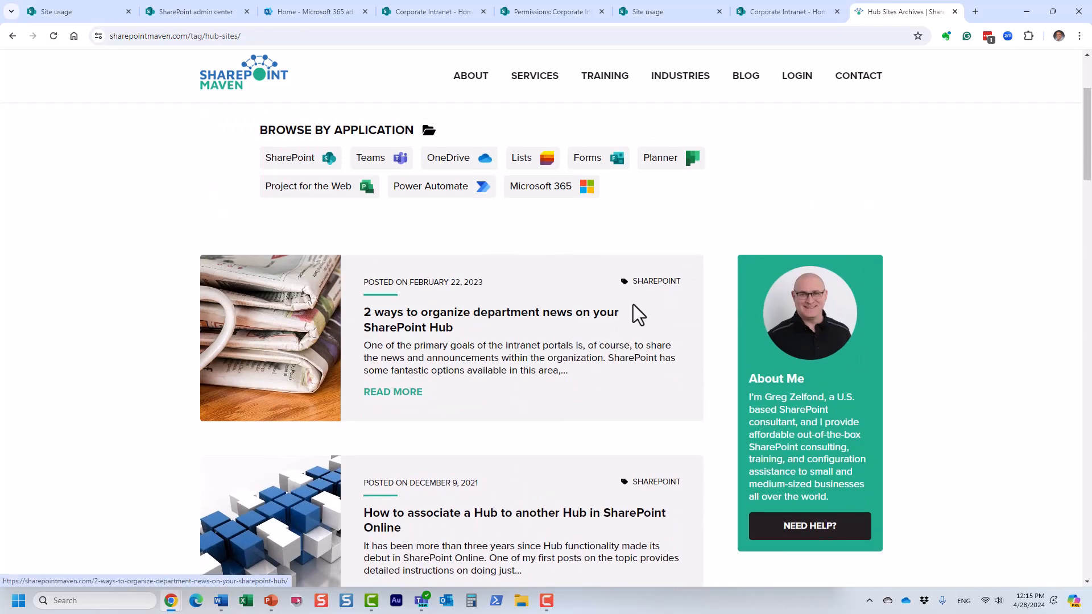
{"action": "scroll", "coordinate": [673, 238], "scroll_direction": "up", "scroll_amount": 3}
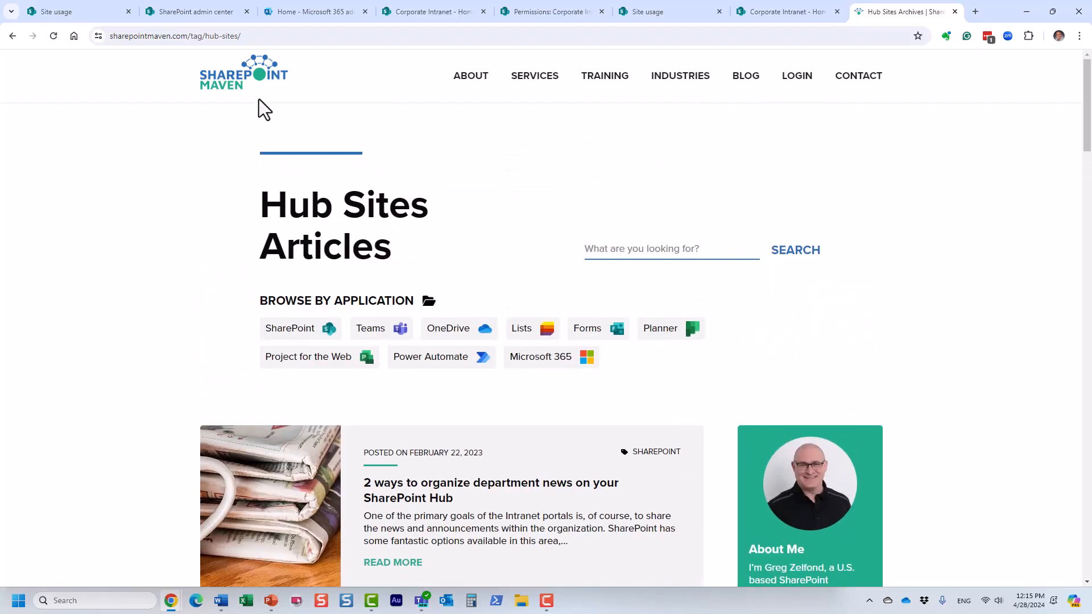
Step: Open the SharePoint Maven home page and look through the introduction and the Services section
{"action": "left_click", "coordinate": [255, 76]}
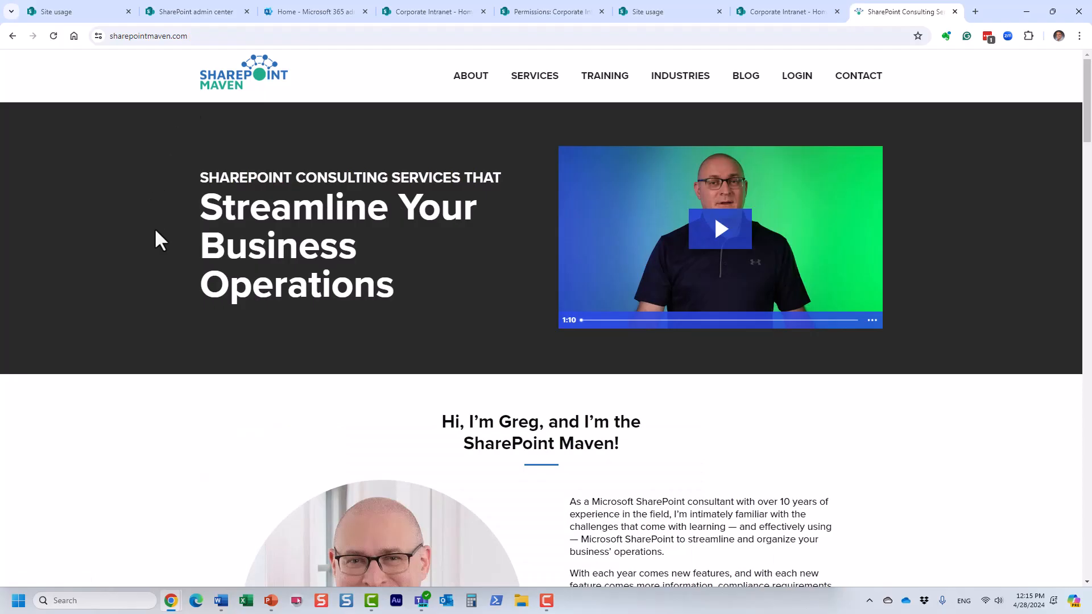
{"action": "scroll", "coordinate": [163, 279], "scroll_direction": "down", "scroll_amount": 4}
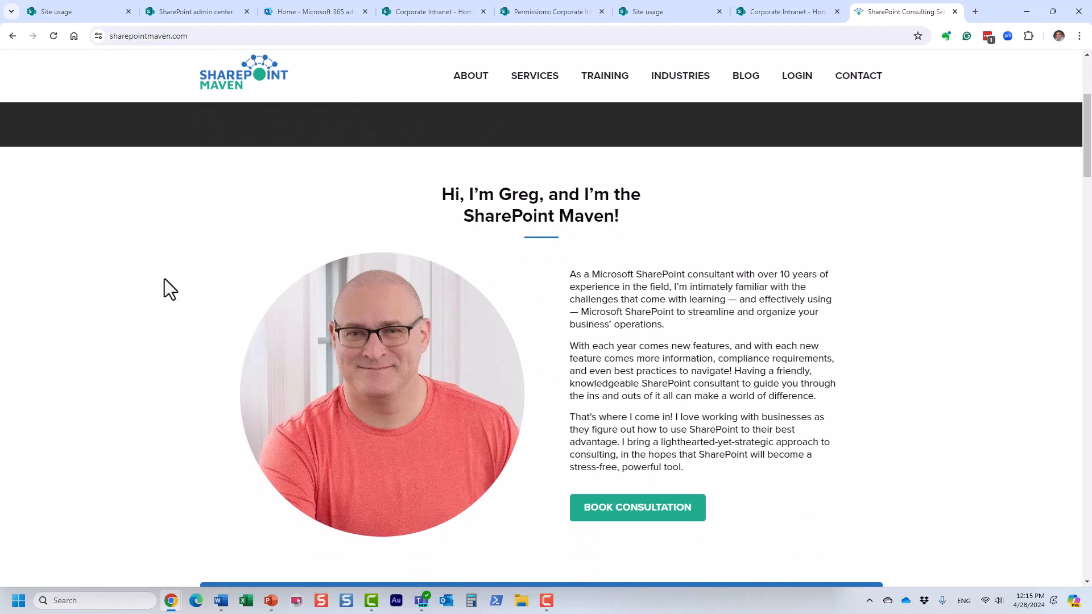
{"action": "scroll", "coordinate": [164, 279], "scroll_direction": "down", "scroll_amount": 10}
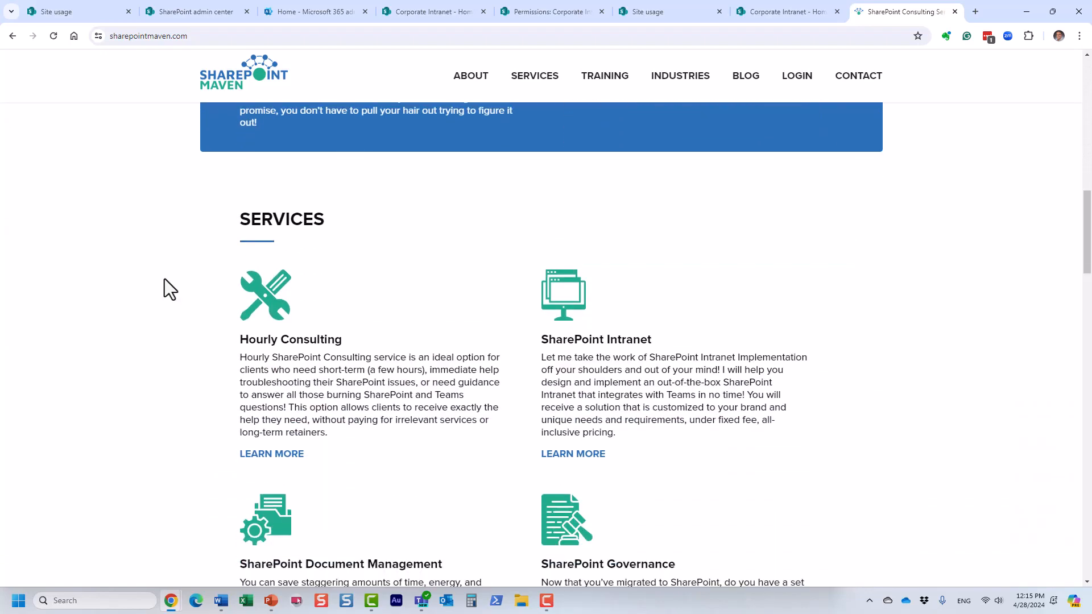
{"action": "scroll", "coordinate": [163, 279], "scroll_direction": "down", "scroll_amount": 3}
{"action": "scroll", "coordinate": [164, 278], "scroll_direction": "up", "scroll_amount": 1}
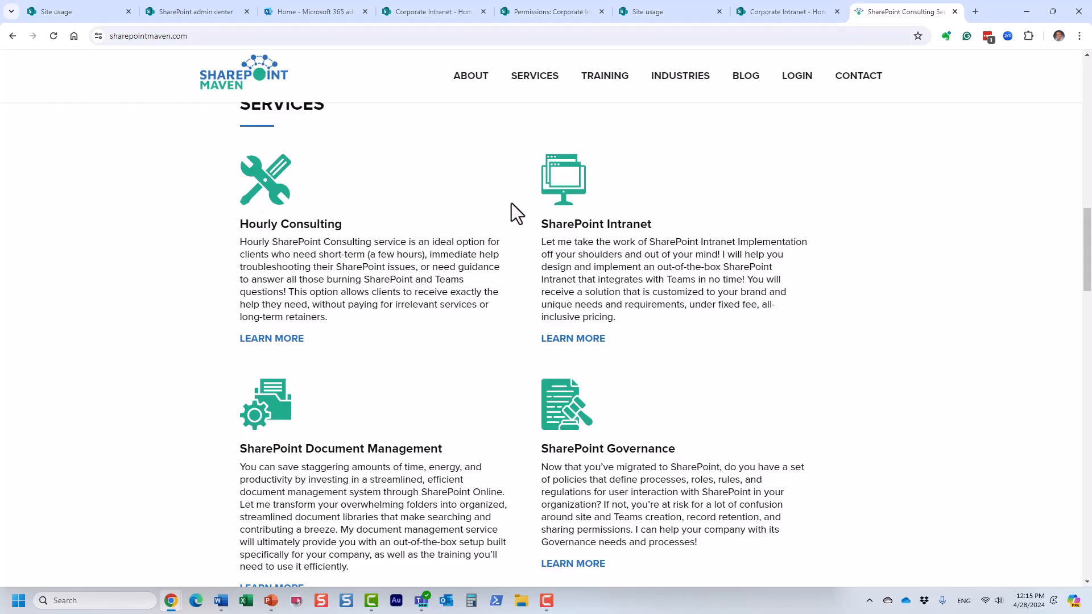
Step: Open the SharePoint Intranet service details, review the Basic and Custom Intranet packages, and return to the home page
{"action": "left_click", "coordinate": [600, 344]}
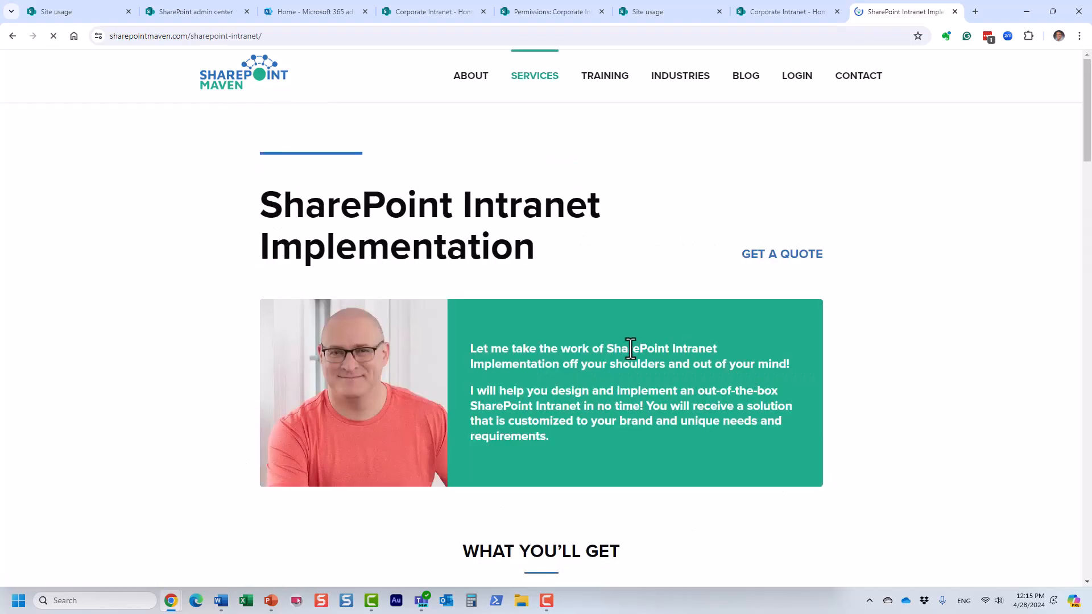
{"action": "scroll", "coordinate": [693, 368], "scroll_direction": "down", "scroll_amount": 4}
{"action": "scroll", "coordinate": [693, 368], "scroll_direction": "down", "scroll_amount": 12}
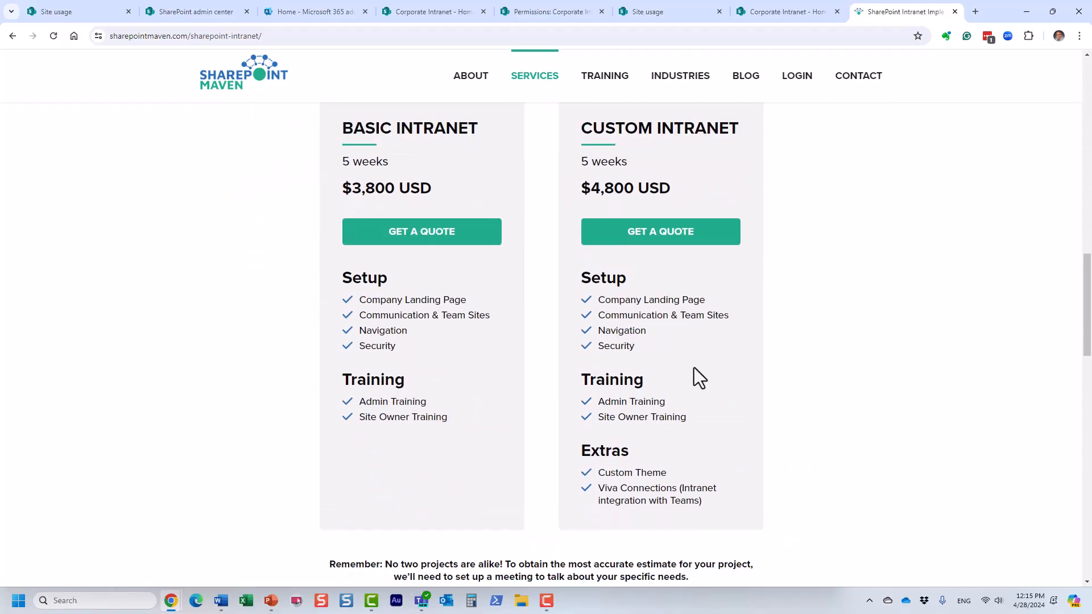
{"action": "left_click", "coordinate": [12, 36]}
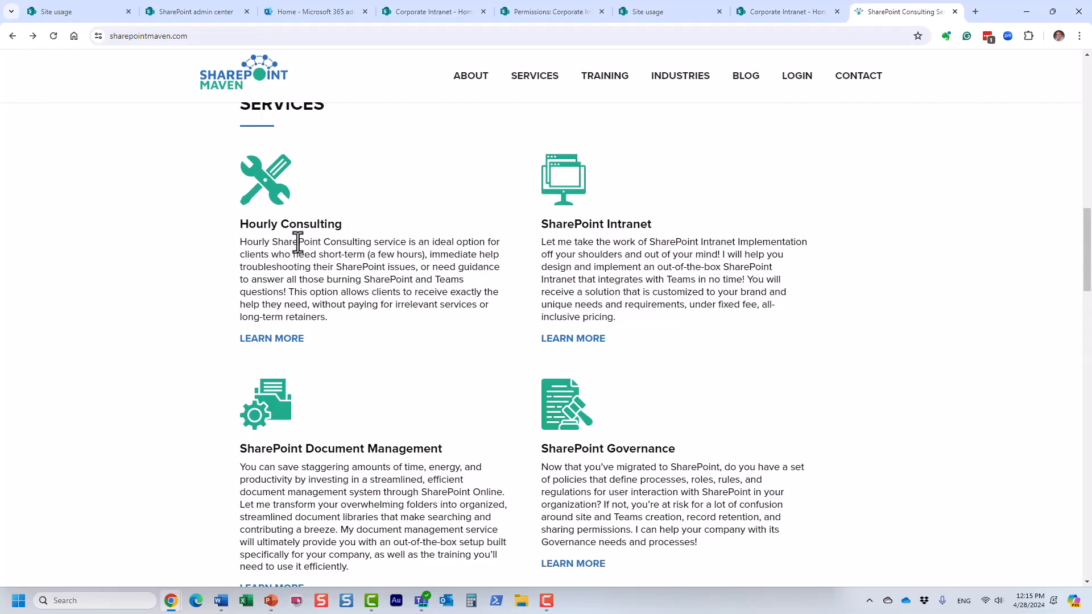
Step: Review the remaining services and training options, open Live Online Training, and look through the Beginner and Site Owner courses
{"action": "scroll", "coordinate": [386, 393], "scroll_direction": "down", "scroll_amount": 5}
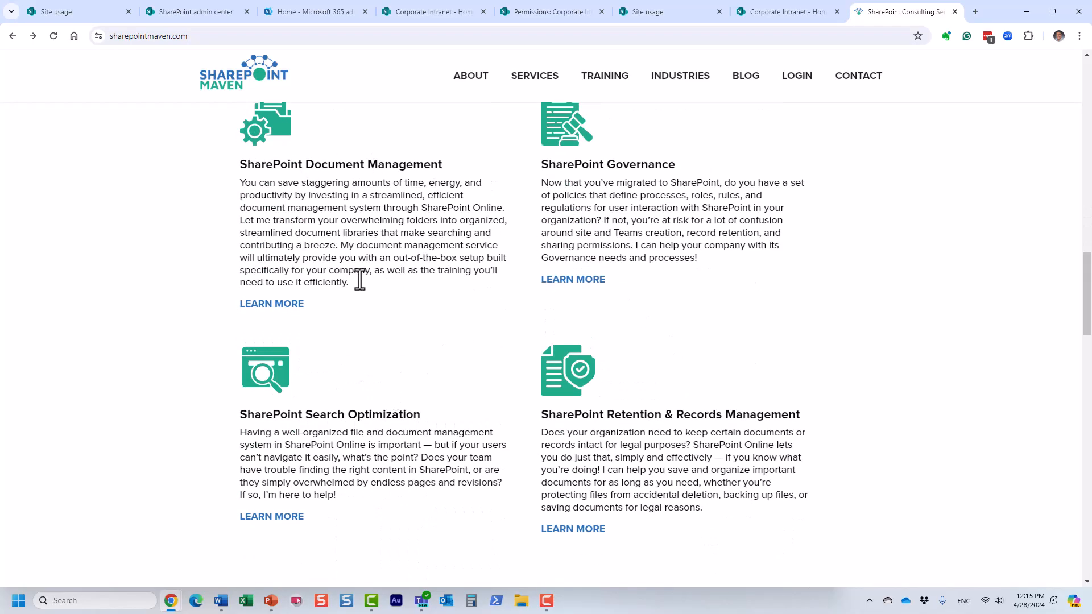
{"action": "scroll", "coordinate": [792, 369], "scroll_direction": "down", "scroll_amount": 6}
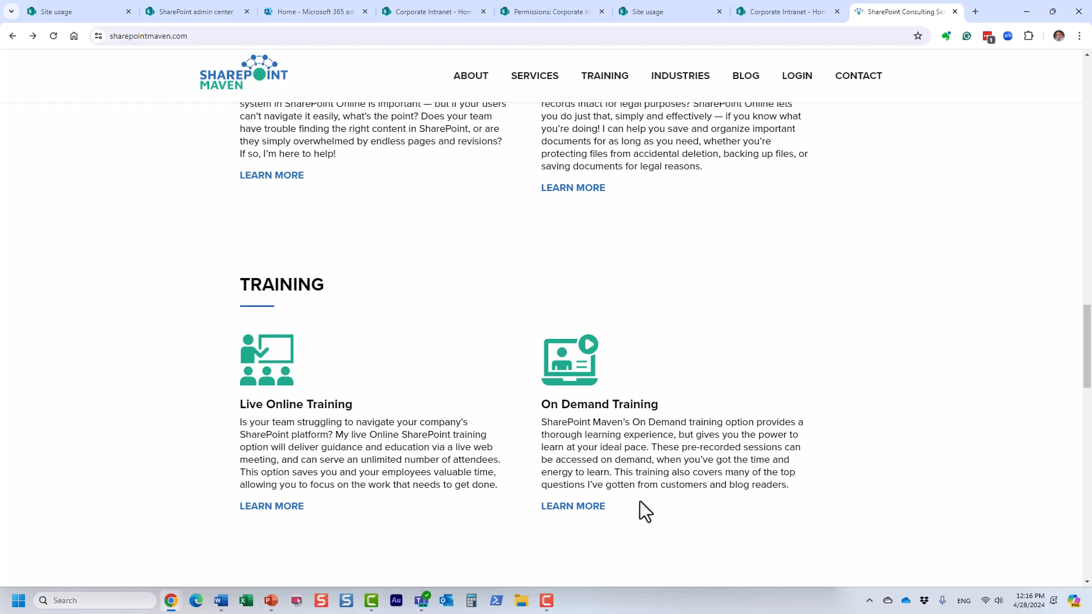
{"action": "left_click", "coordinate": [266, 509]}
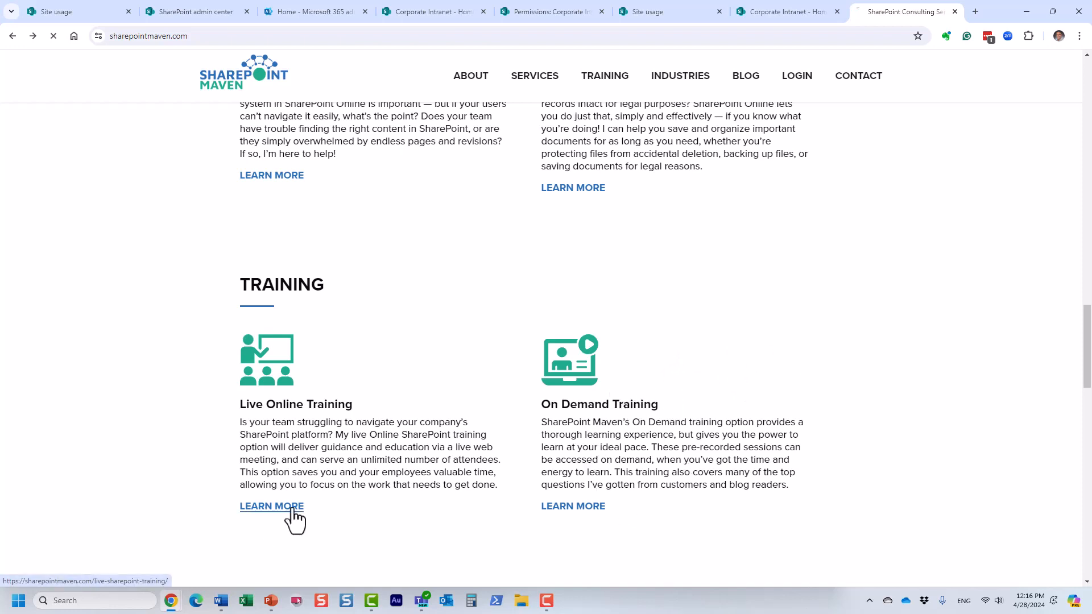
{"action": "scroll", "coordinate": [316, 370], "scroll_direction": "down", "scroll_amount": 7}
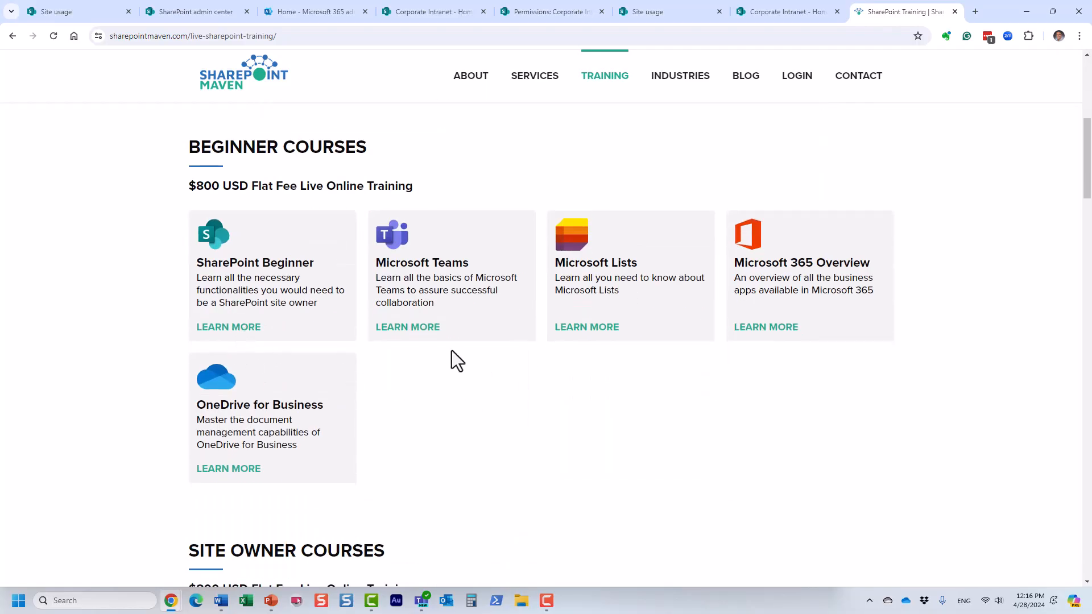
{"action": "scroll", "coordinate": [519, 447], "scroll_direction": "down", "scroll_amount": 5}
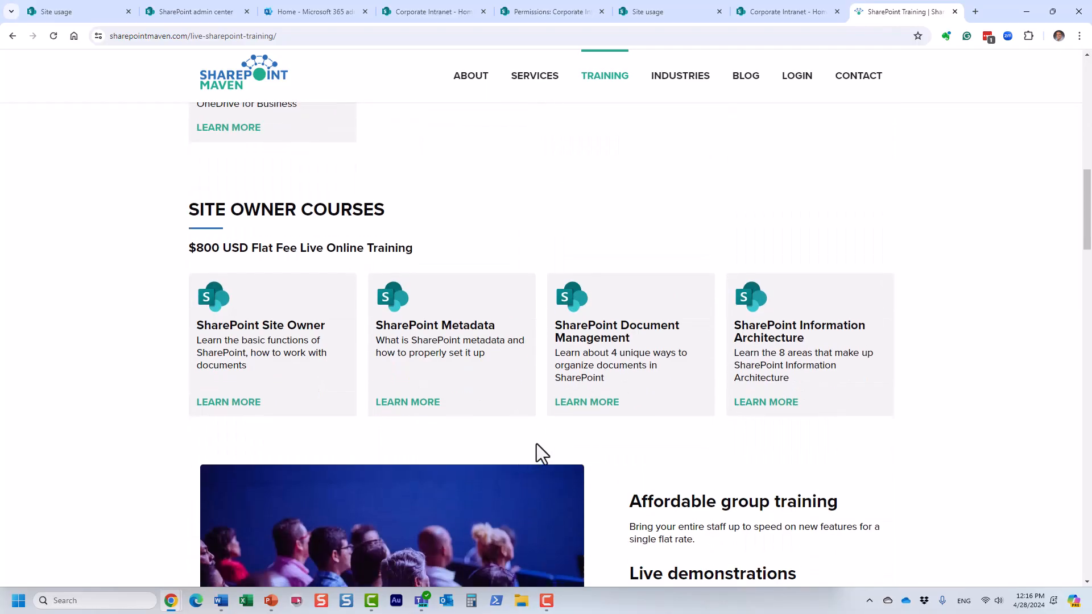
{"action": "scroll", "coordinate": [539, 449], "scroll_direction": "up", "scroll_amount": 7}
{"action": "scroll", "coordinate": [552, 436], "scroll_direction": "up", "scroll_amount": 5}
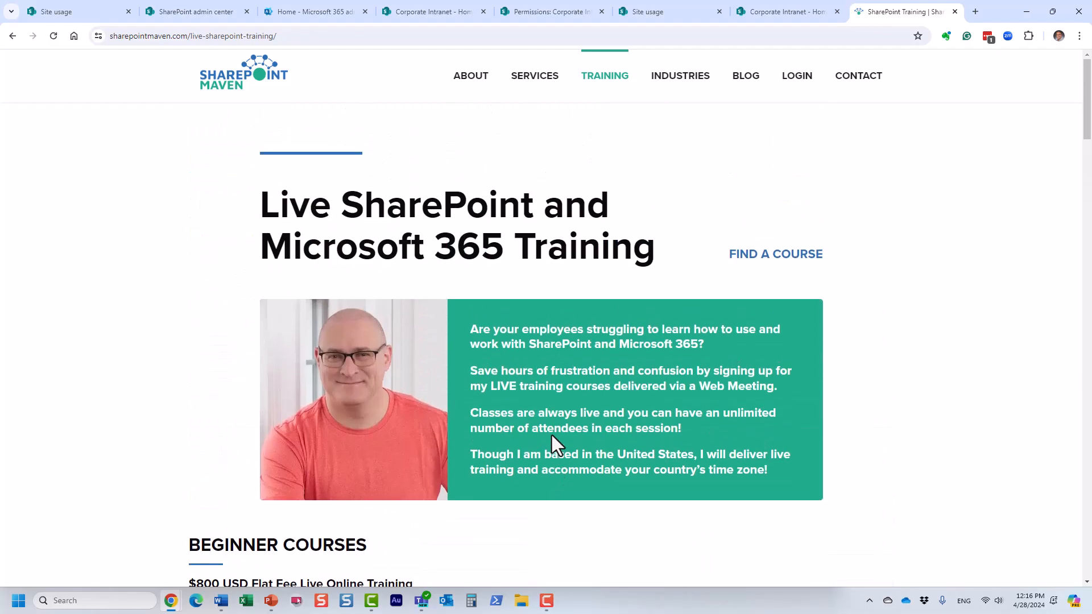